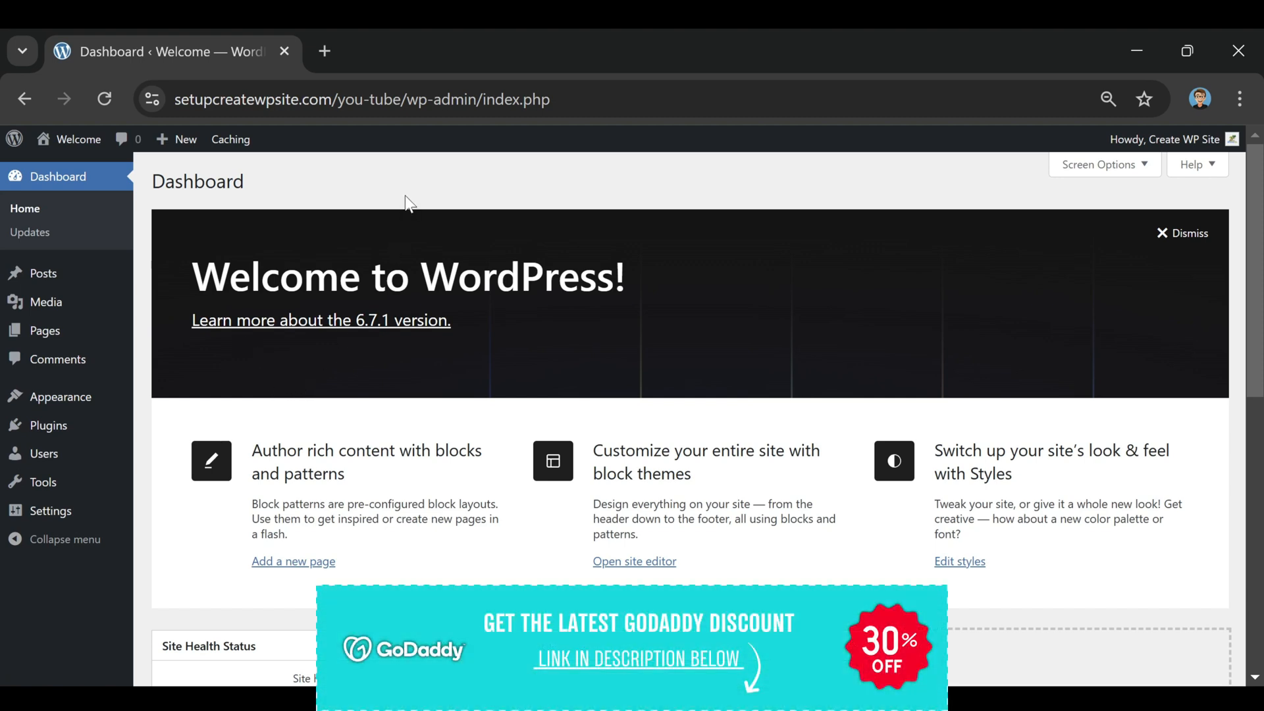
# Look through the admin menu's submenus from Posts to Settings, and collapse and re-expand the side menu
pyautogui.moveTo(41, 288)
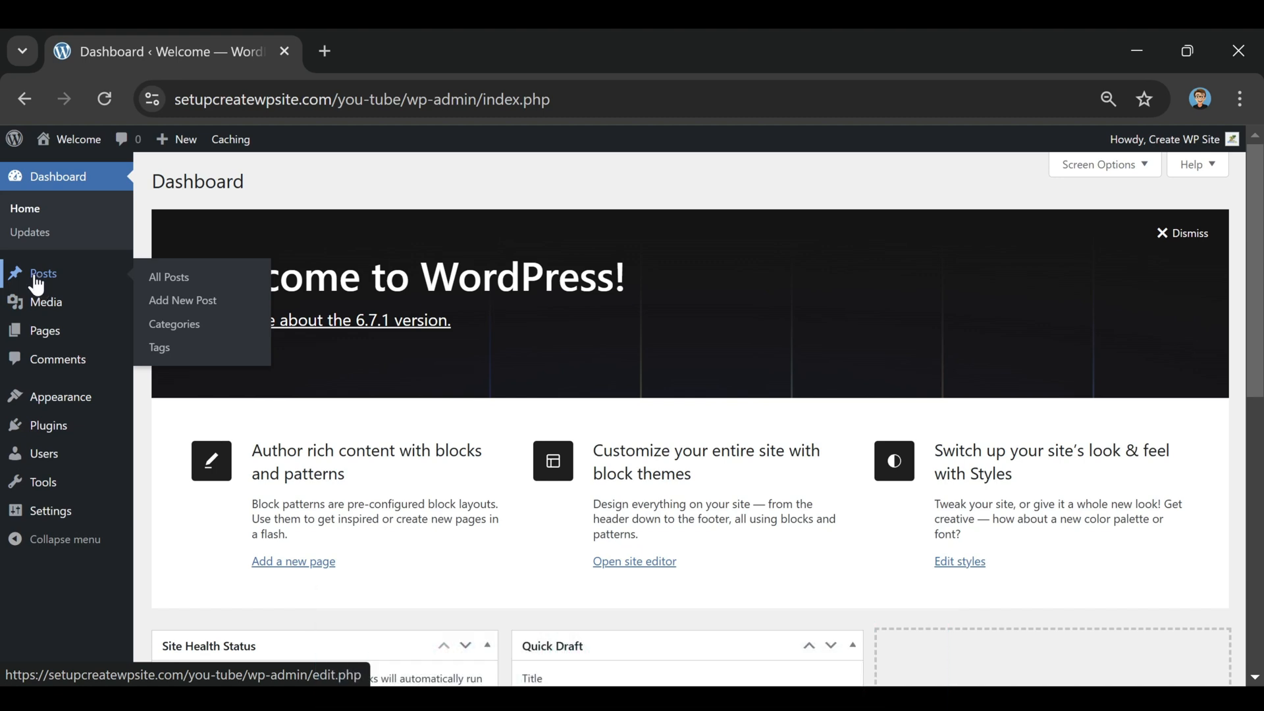
pyautogui.moveTo(50, 310)
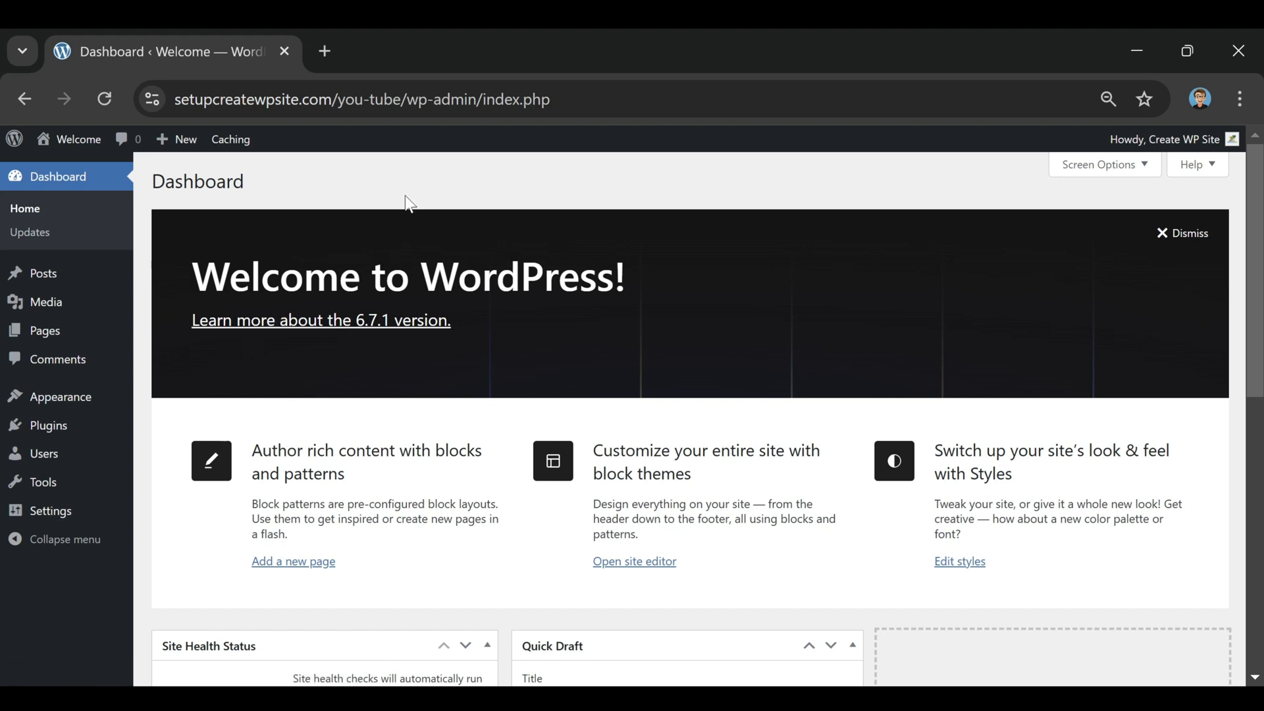
pyautogui.moveTo(41, 288)
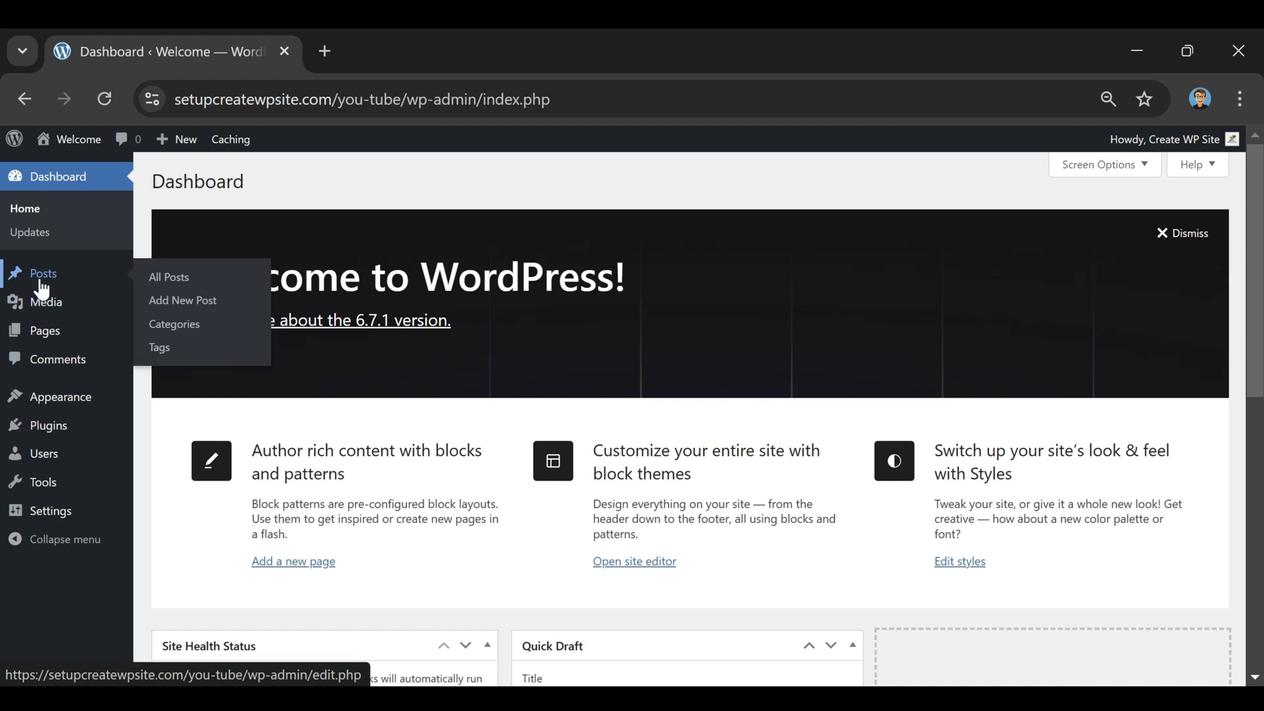
pyautogui.moveTo(49, 311)
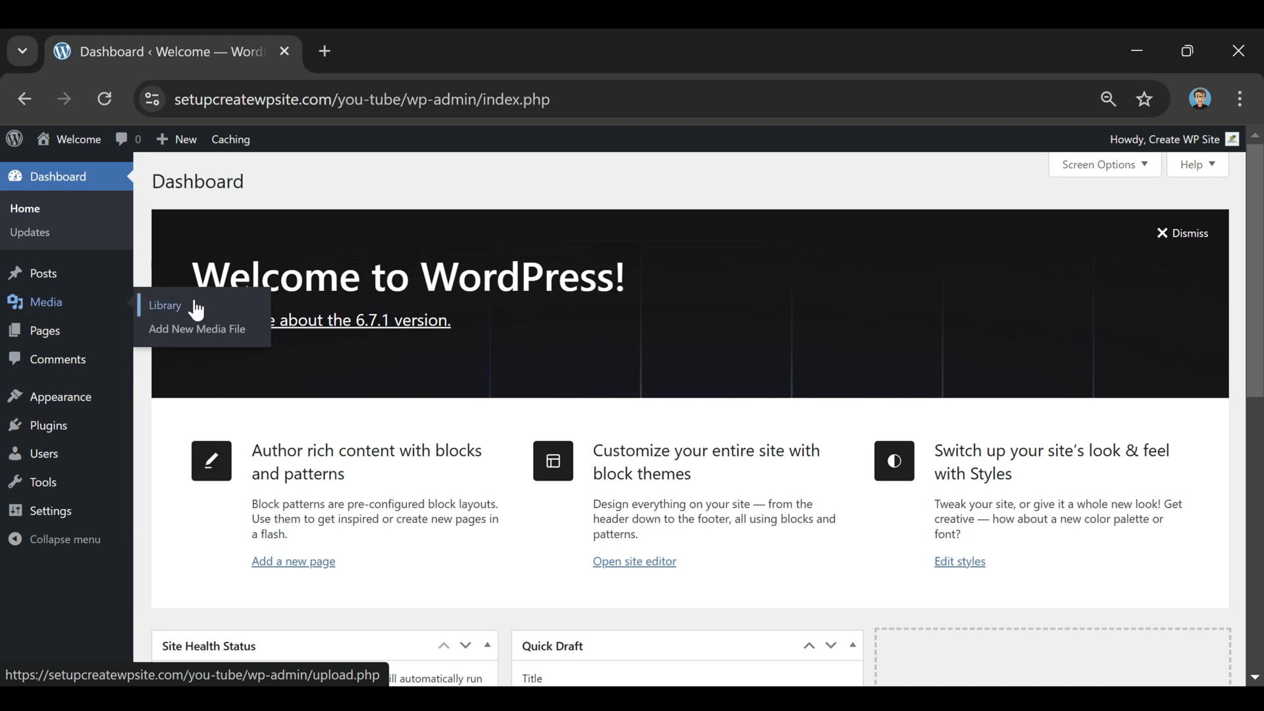
pyautogui.moveTo(48, 340)
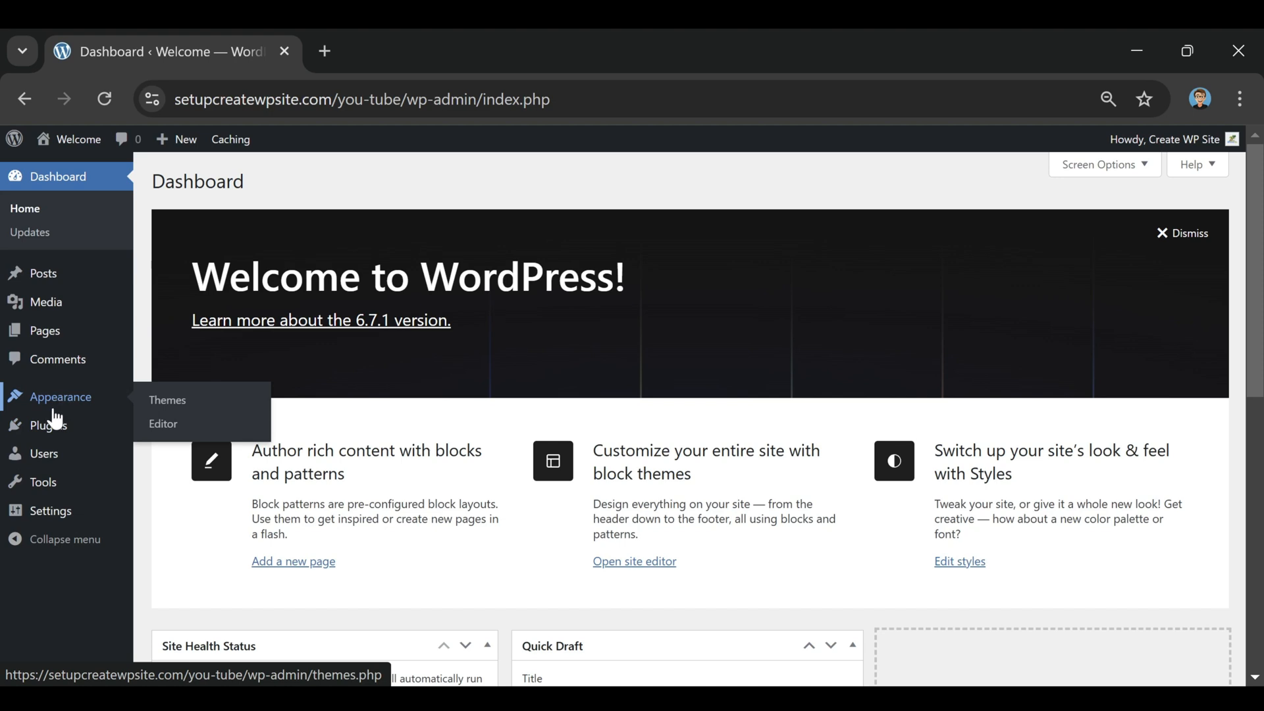
pyautogui.moveTo(54, 436)
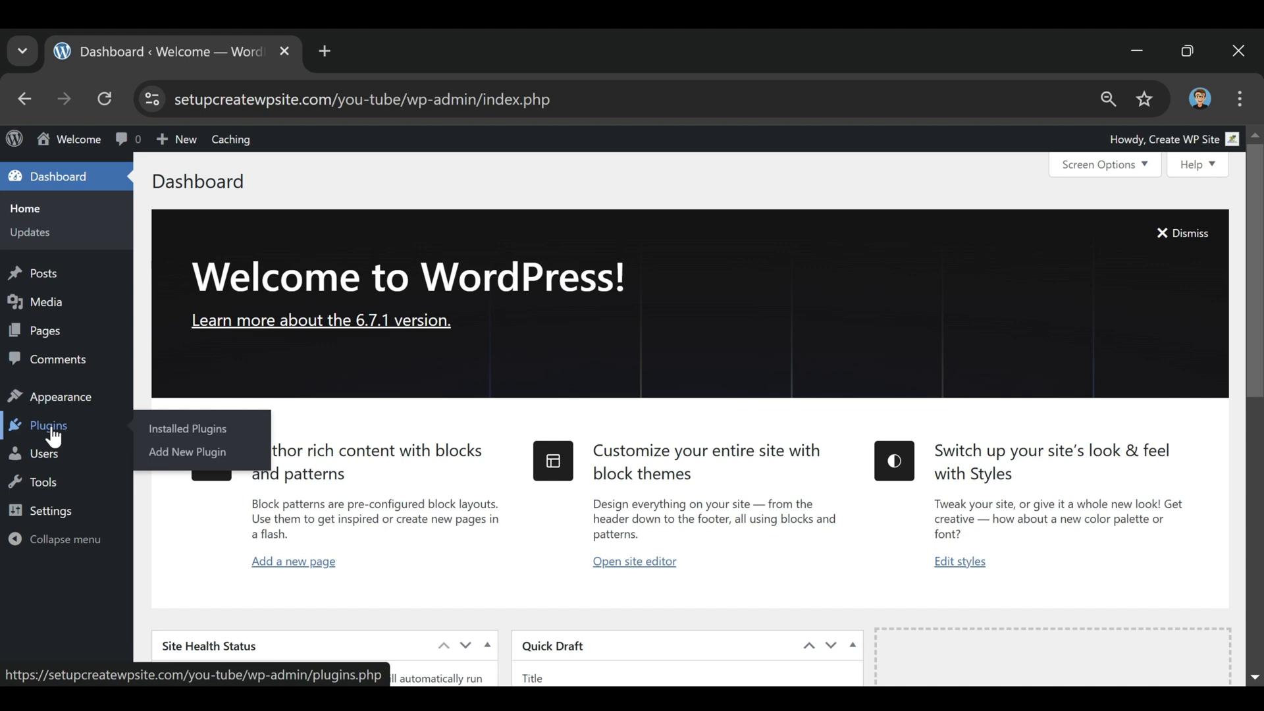
pyautogui.moveTo(53, 464)
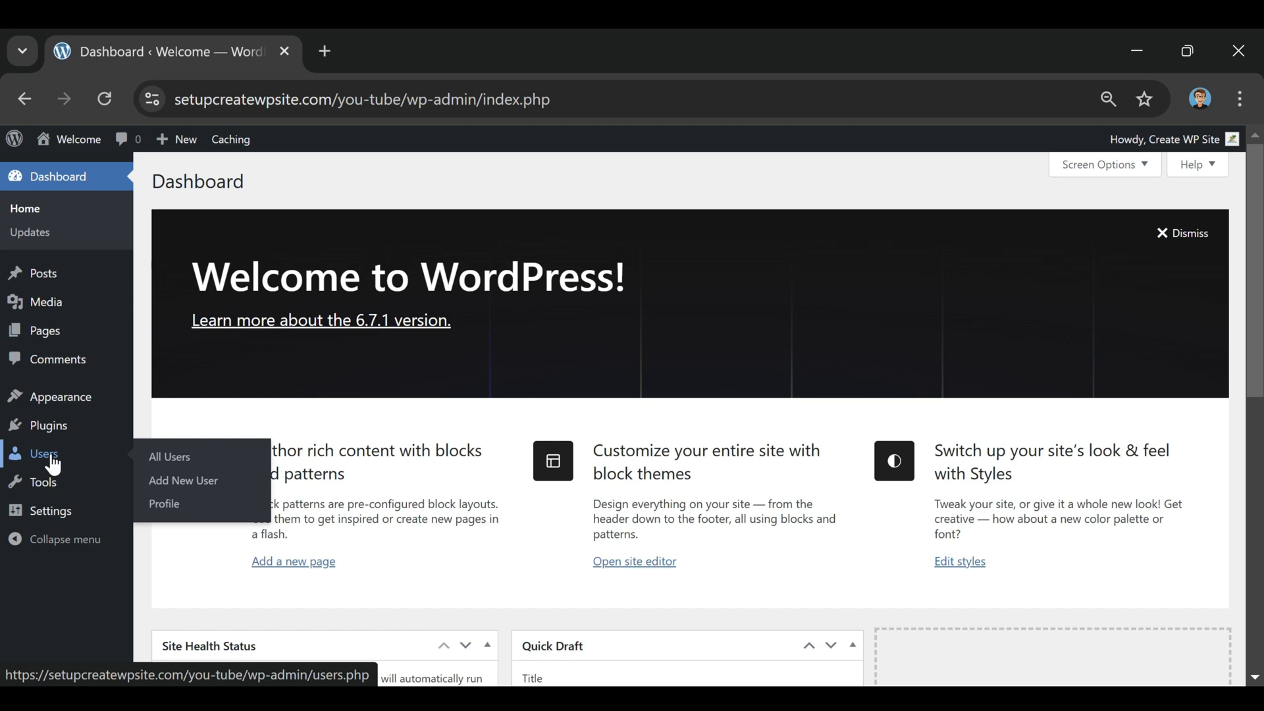
pyautogui.moveTo(42, 485)
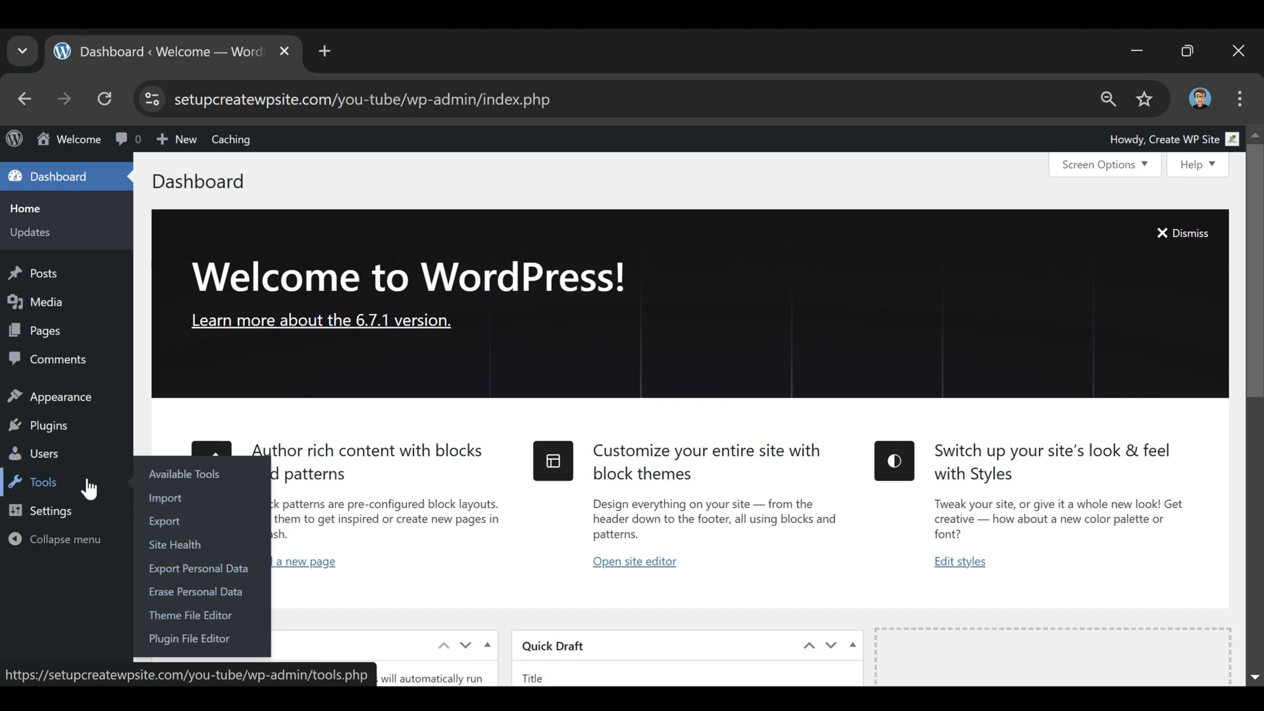
pyautogui.moveTo(56, 529)
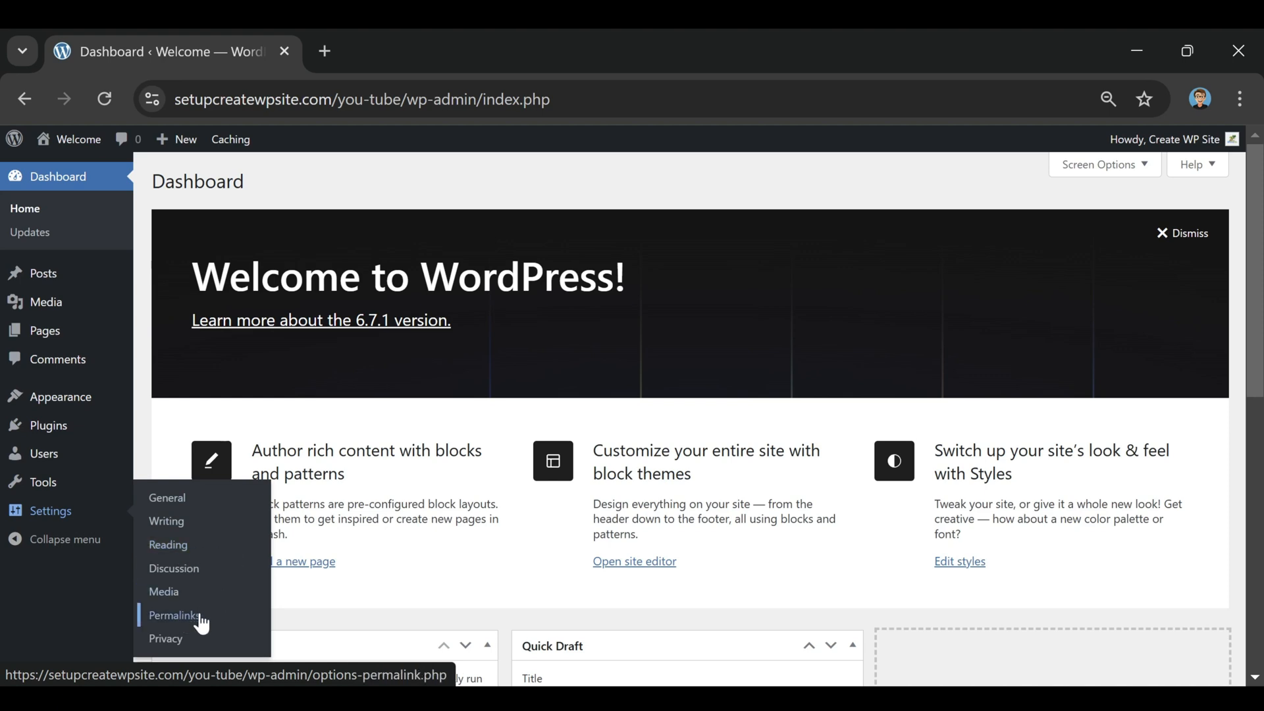
pyautogui.click(47, 551)
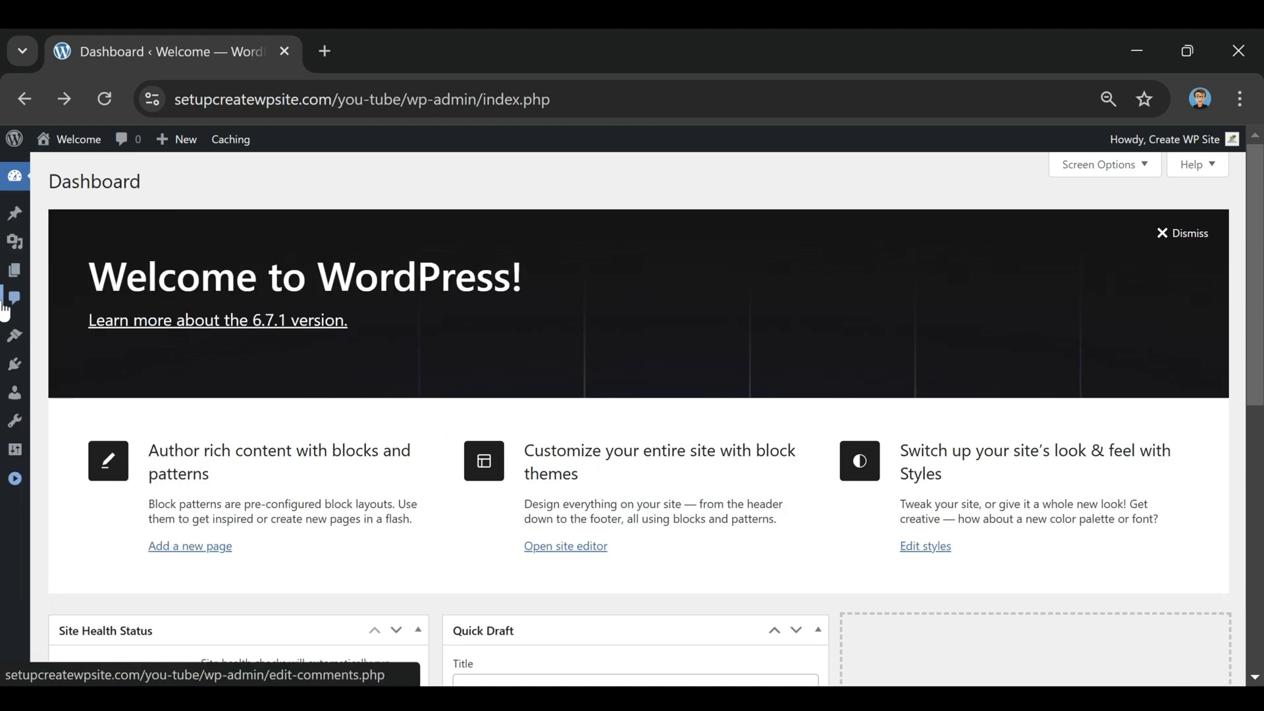
pyautogui.click(13, 486)
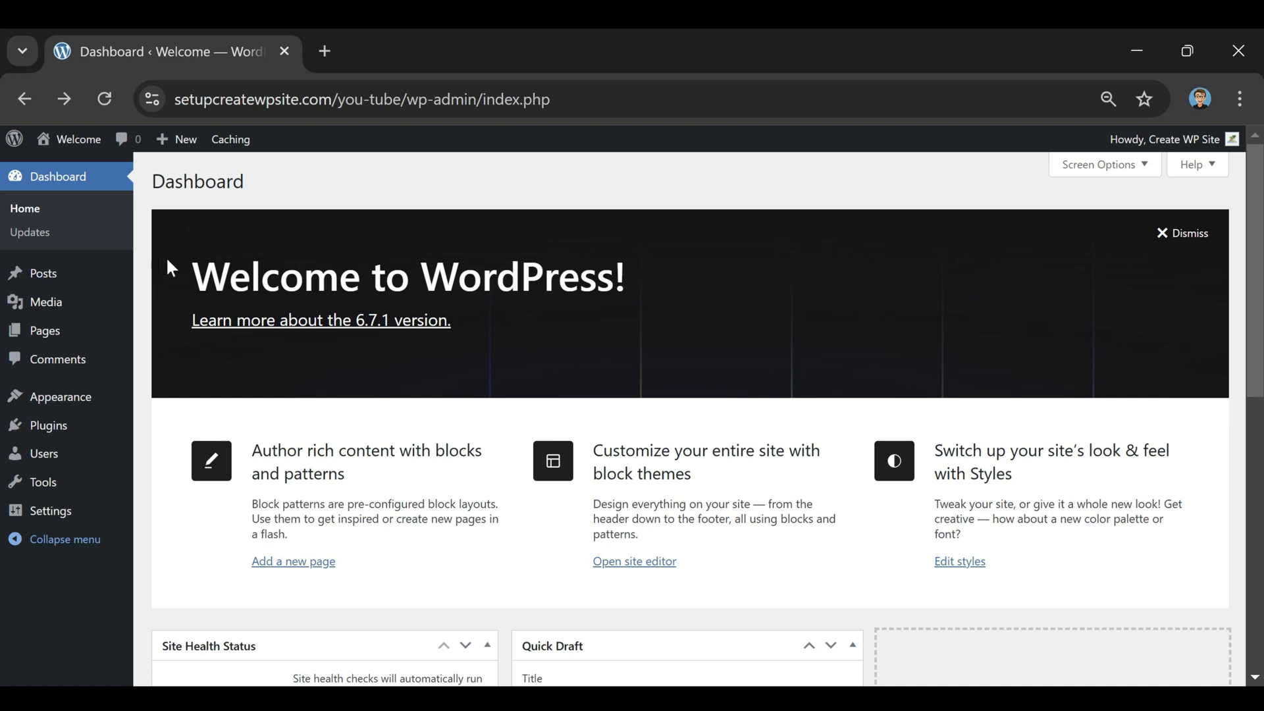
# View the installed themes and open the catalogue of popular themes for adding a new one
pyautogui.moveTo(57, 410)
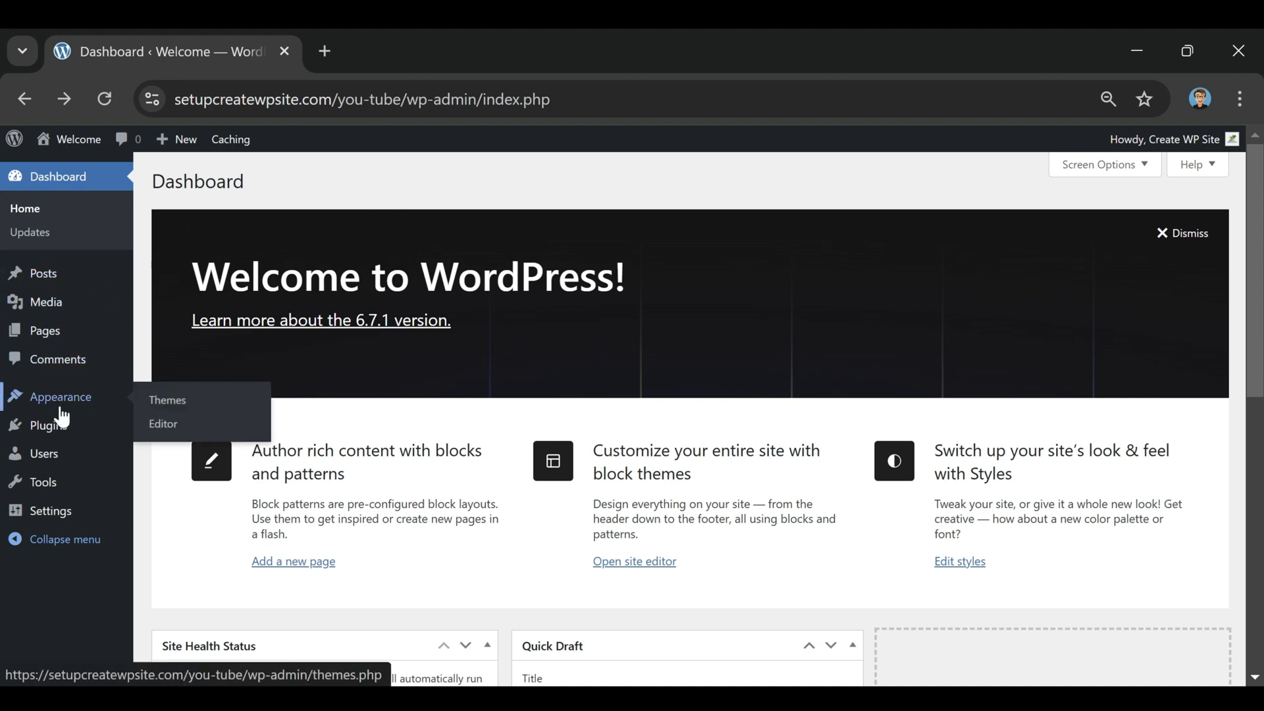
pyautogui.click(164, 406)
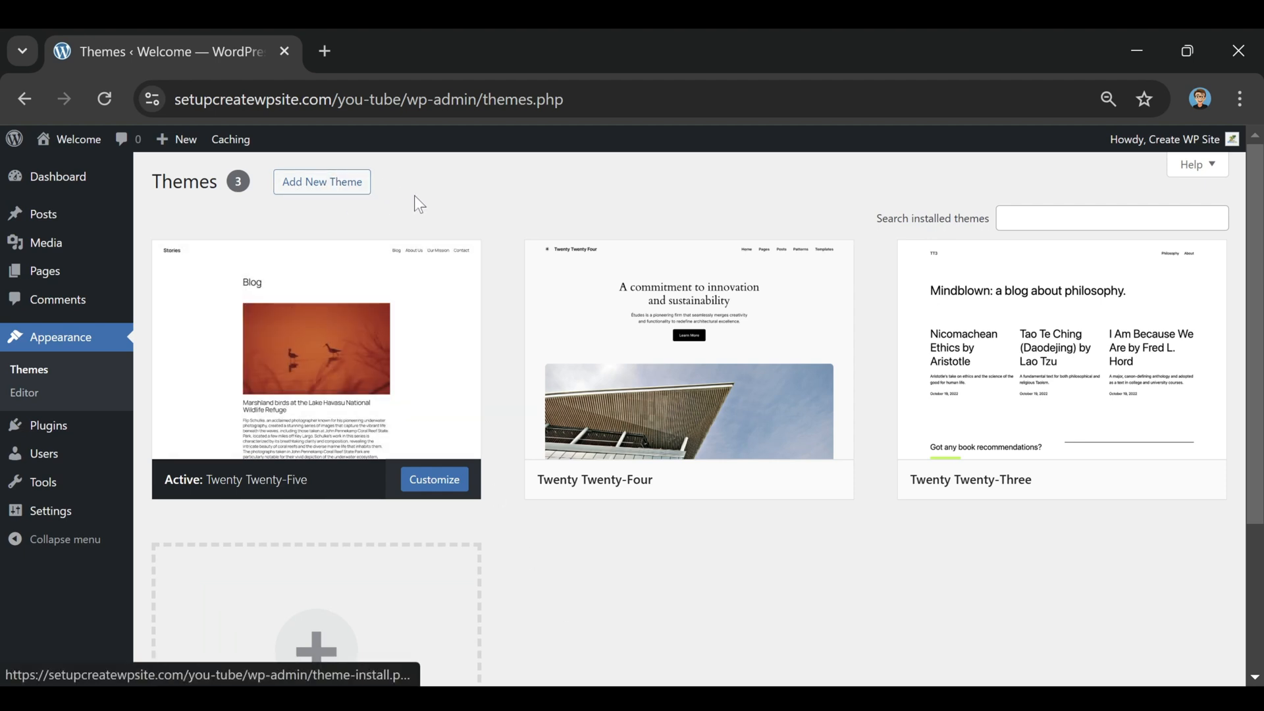
pyautogui.scroll(-3, 457, 551)
pyautogui.click(325, 463)
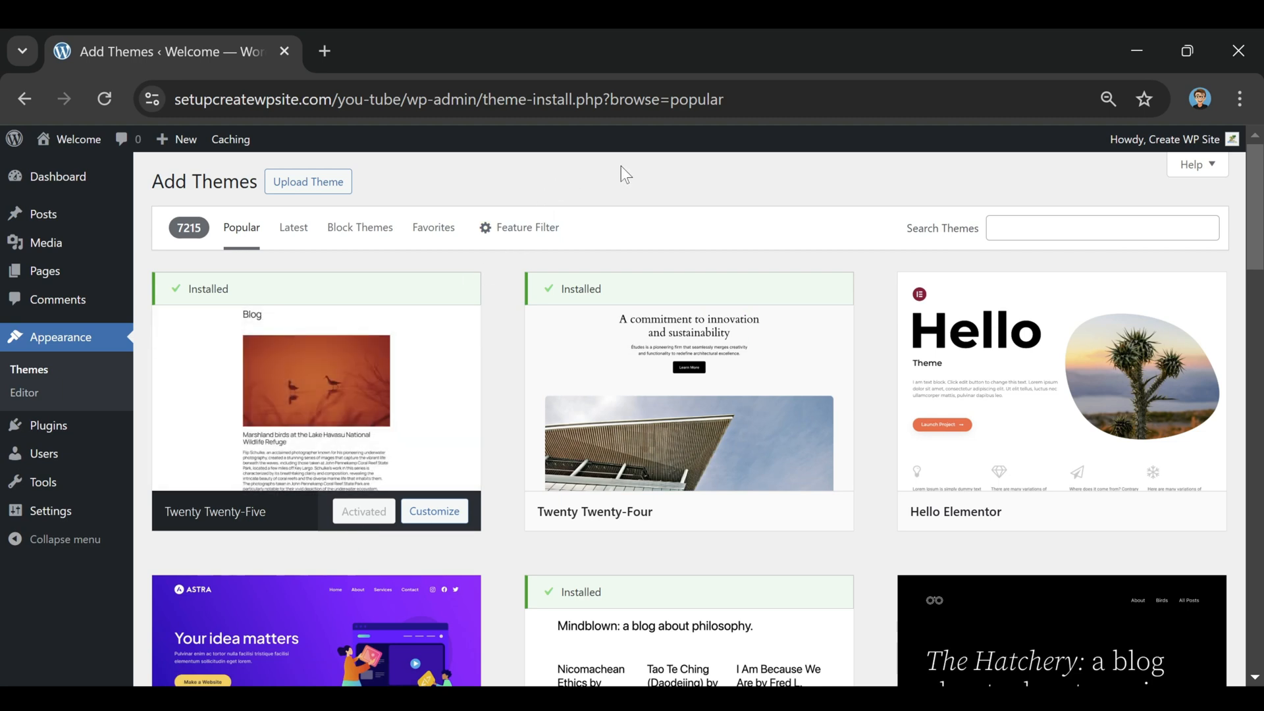
# View the live site's front page and return to the admin dashboard
pyautogui.moveTo(77, 147)
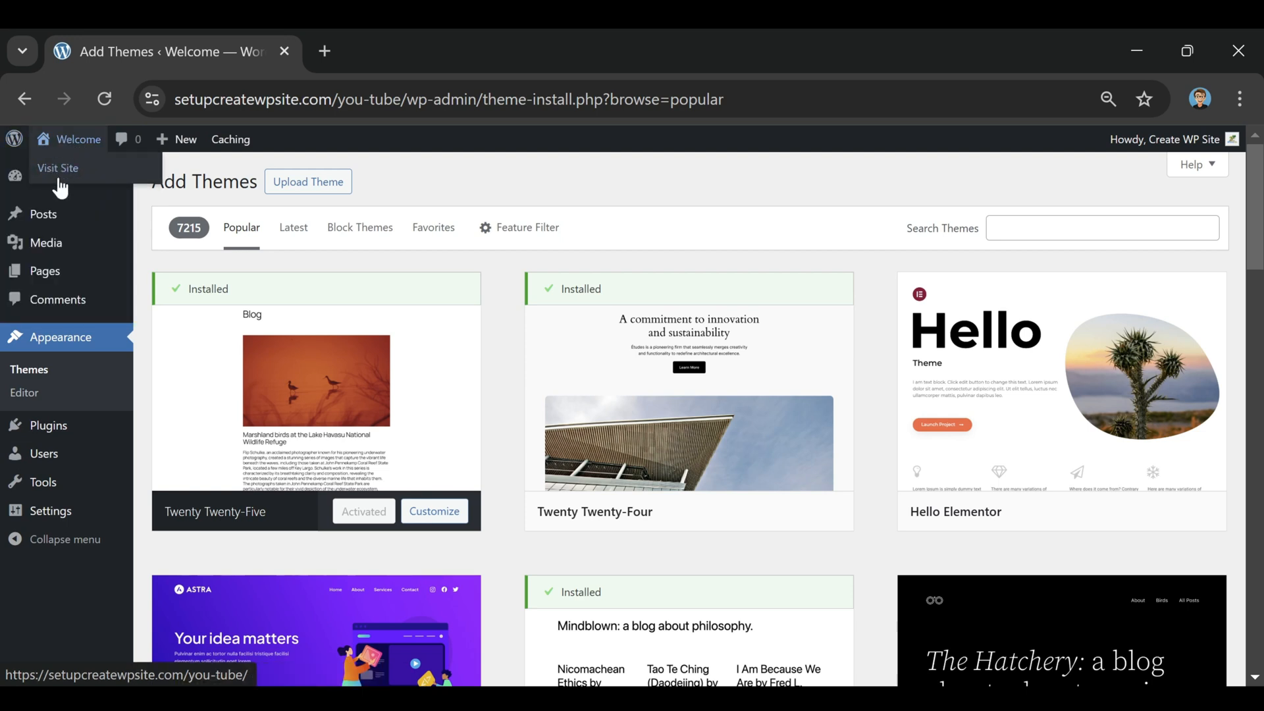
pyautogui.click(64, 169)
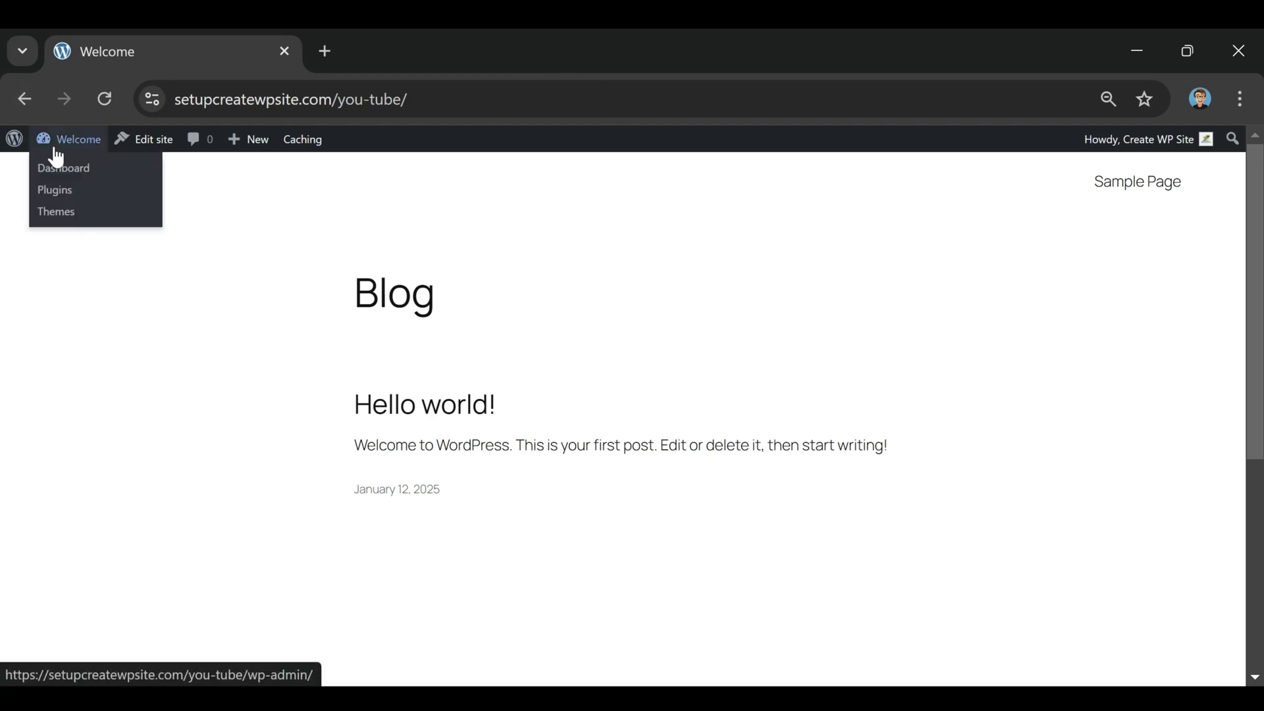
pyautogui.click(57, 165)
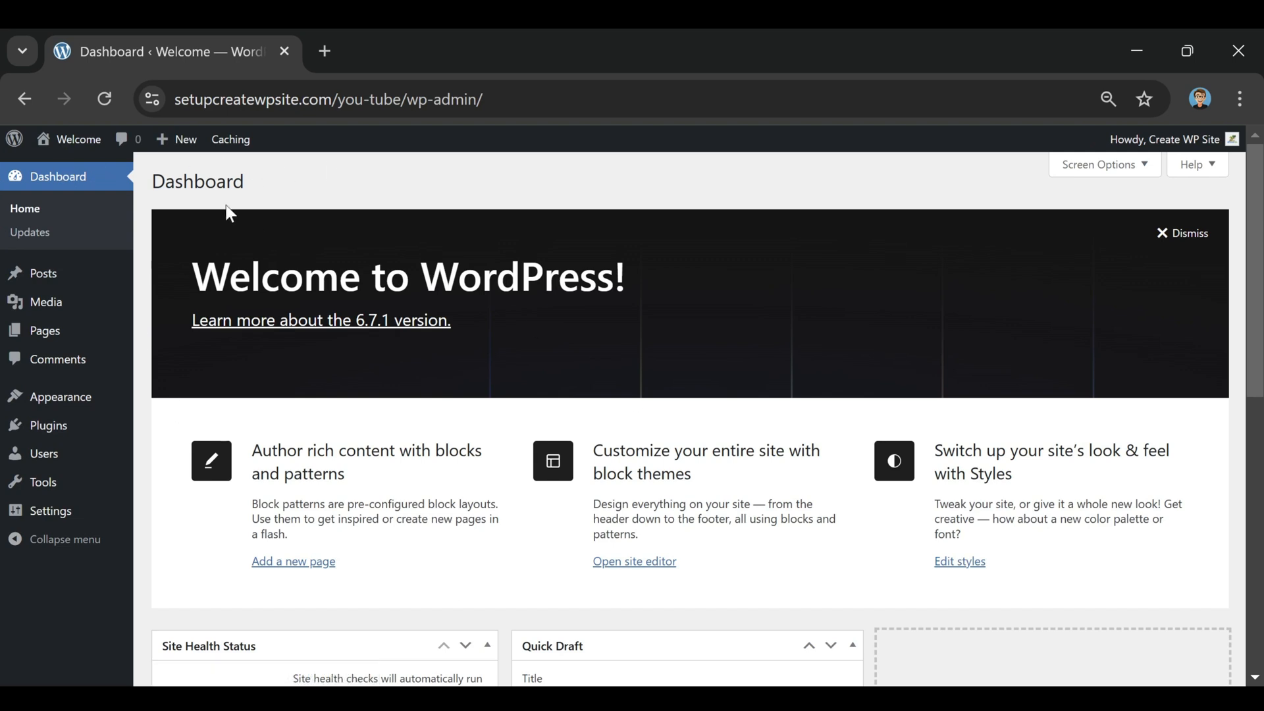
# Open the live site in two new browser tabs while keeping the dashboard open
pyautogui.moveTo(72, 140)
pyautogui.rightClick(57, 170)
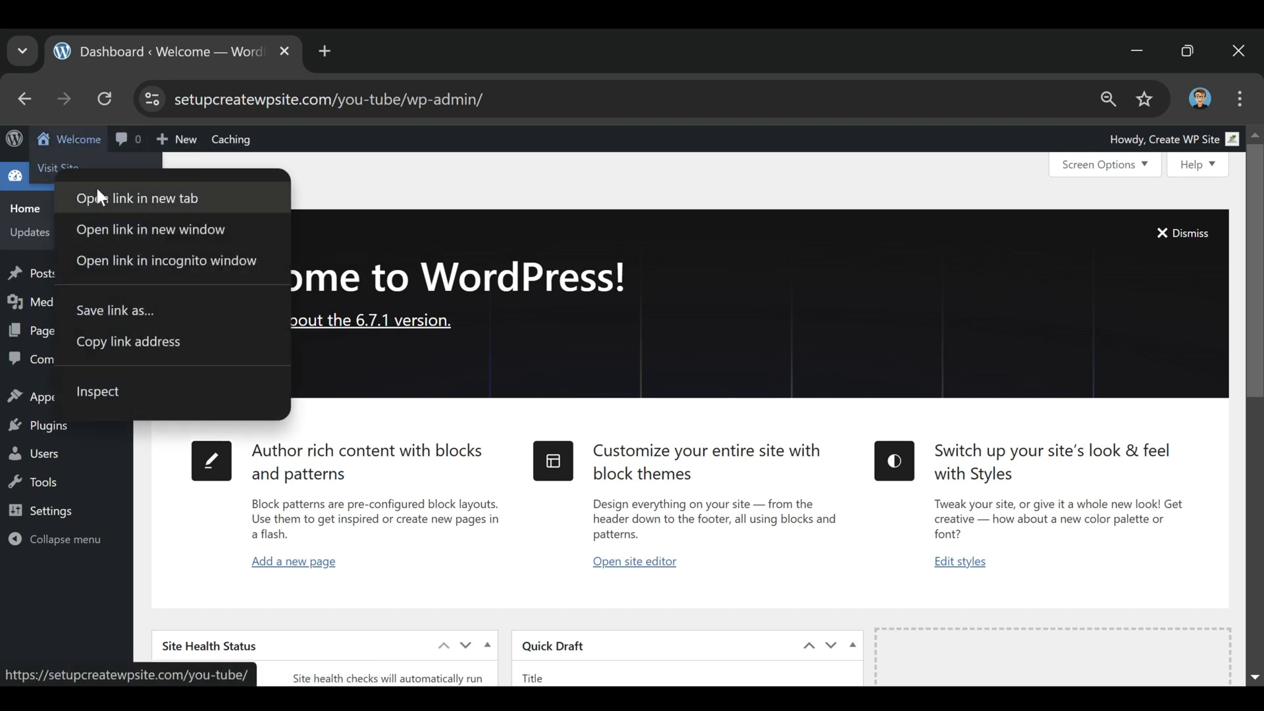
pyautogui.click(99, 197)
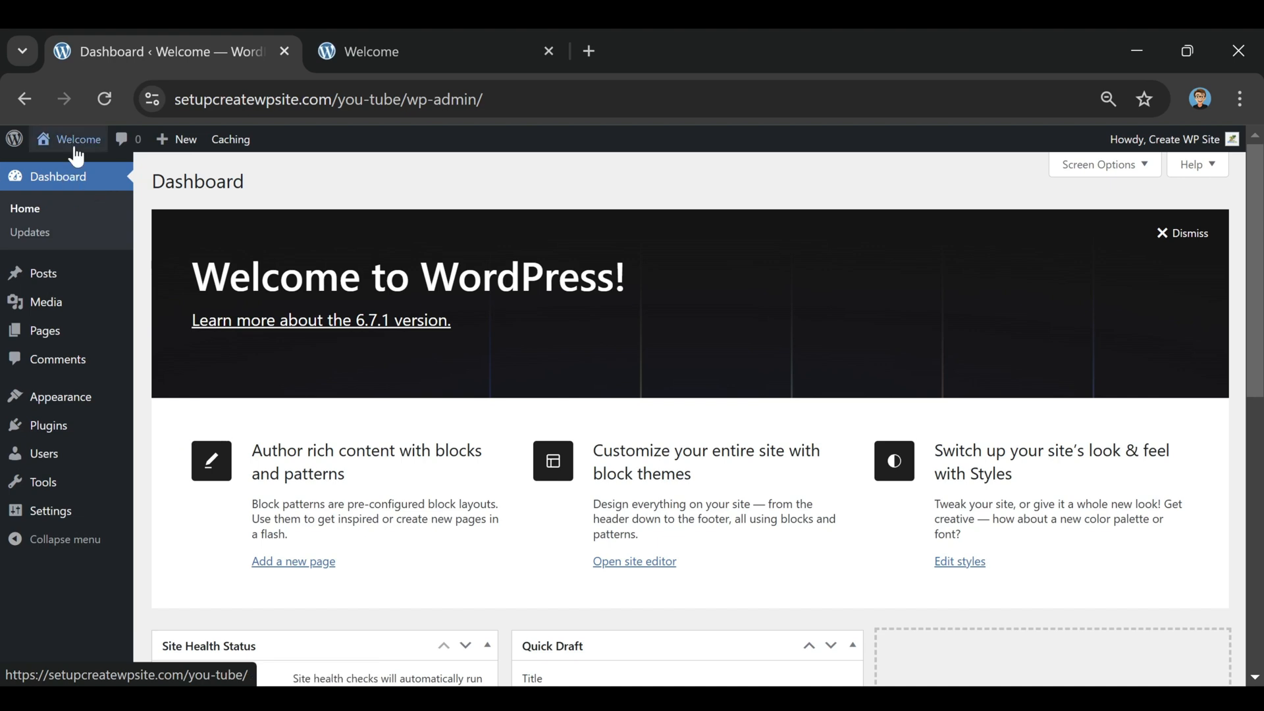
pyautogui.rightClick(61, 166)
pyautogui.click(108, 195)
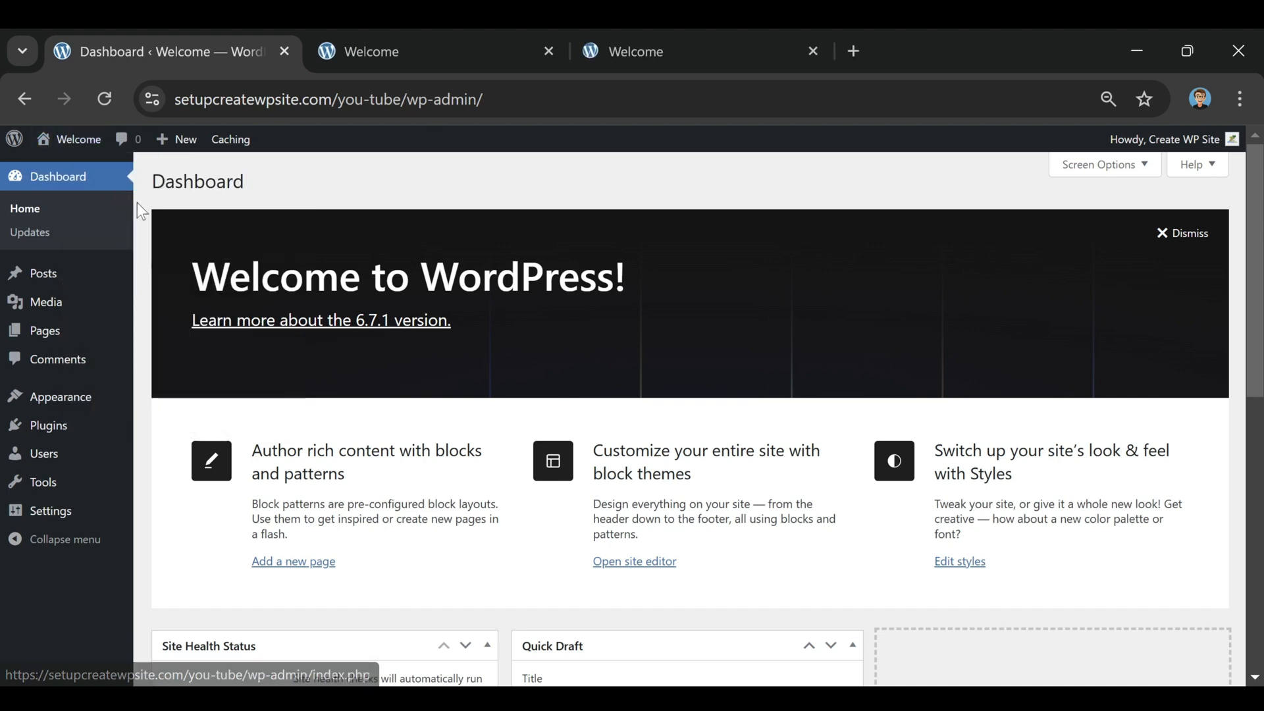
# Open the site editor from the last live-site browser tab and dismiss its welcome guide
pyautogui.click(361, 54)
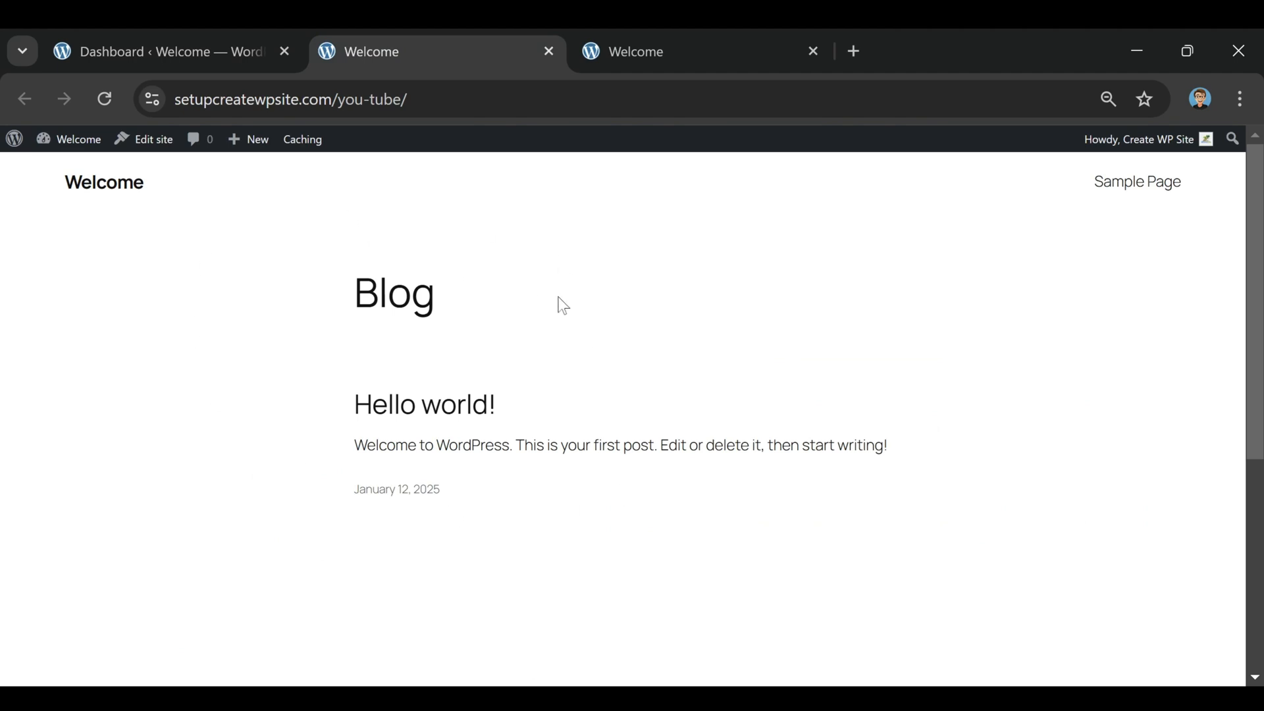
pyautogui.click(633, 58)
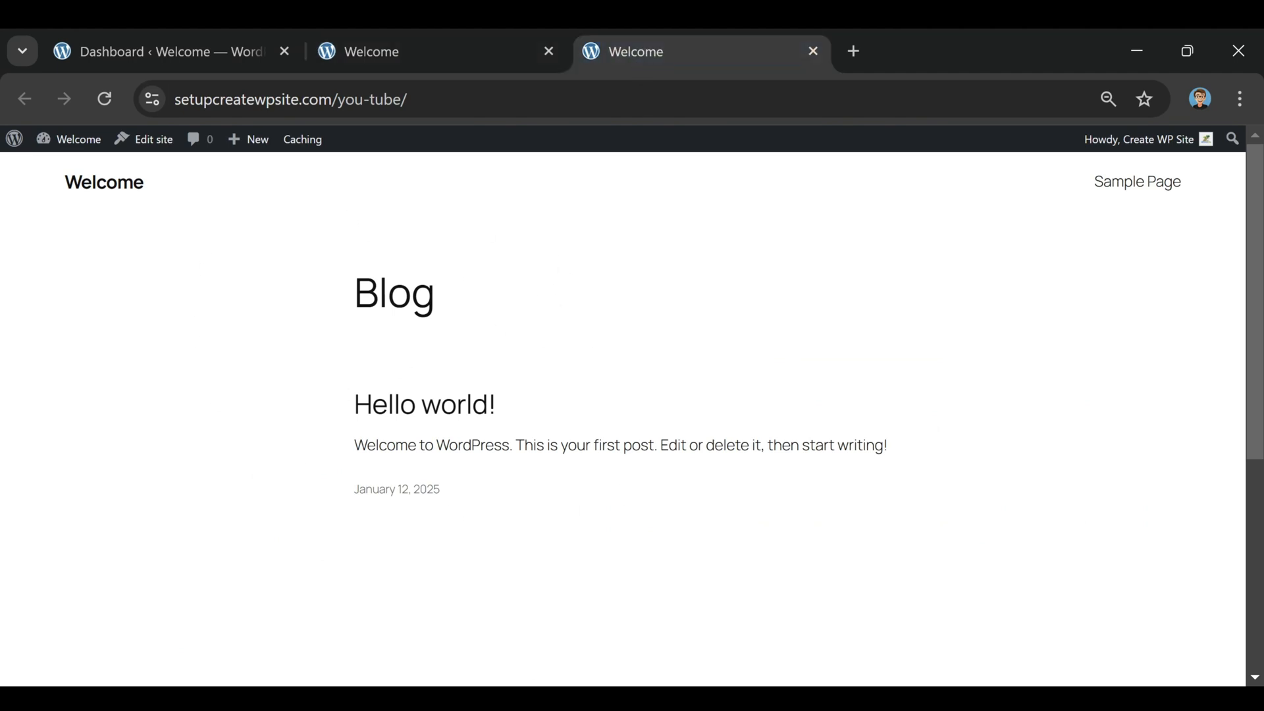
pyautogui.click(416, 56)
pyautogui.click(147, 140)
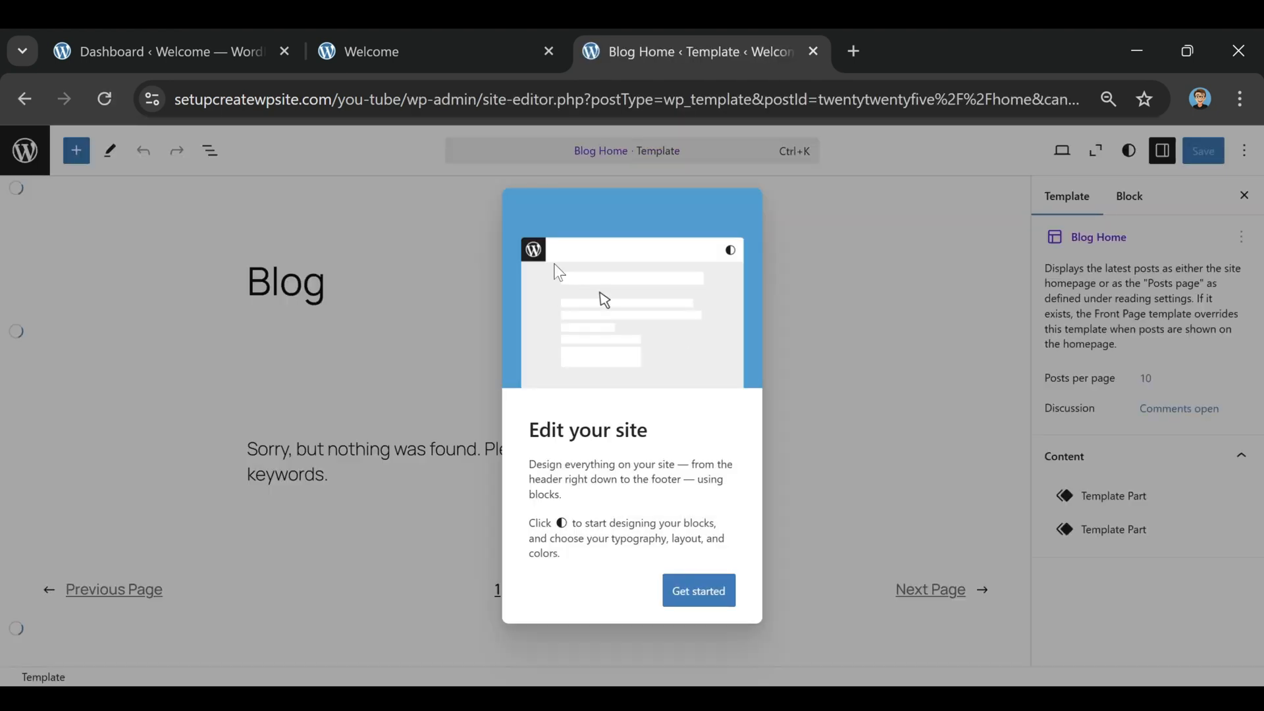
pyautogui.click(698, 590)
# Leave the Blog Home template and go back to the site editor's Design overview
pyautogui.moveTo(531, 261)
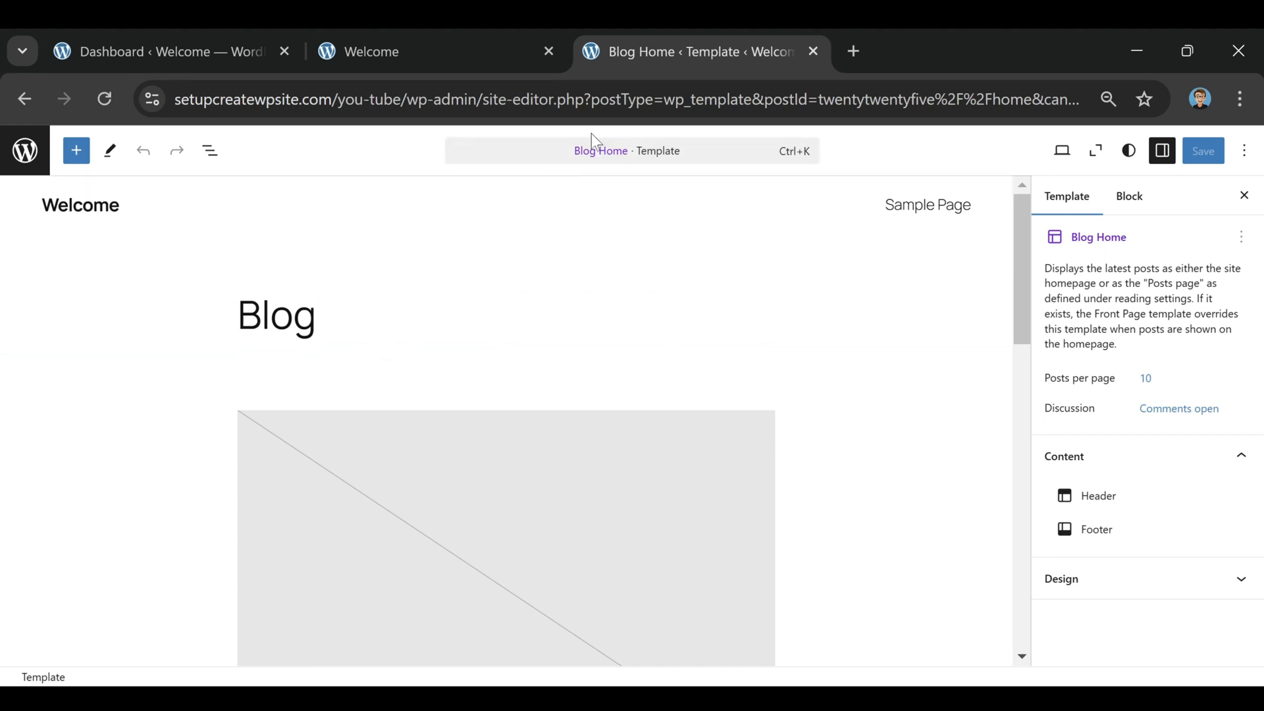
pyautogui.click(572, 151)
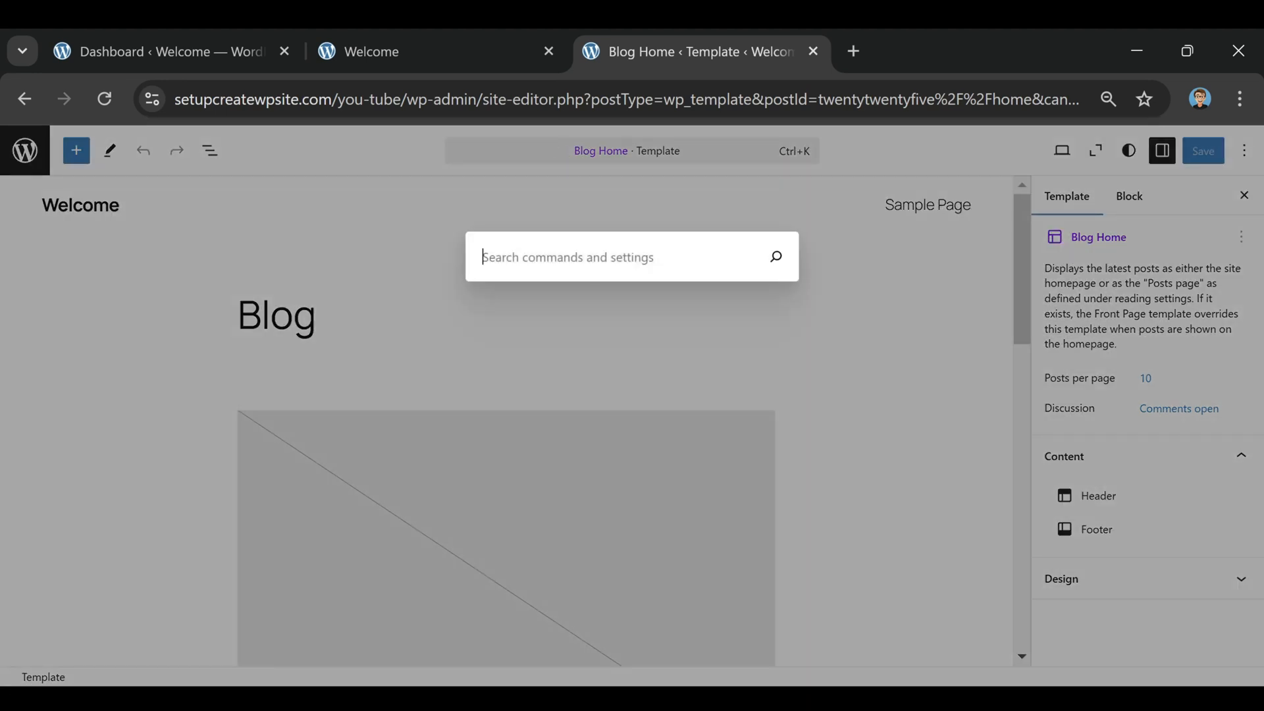
pyautogui.click(542, 331)
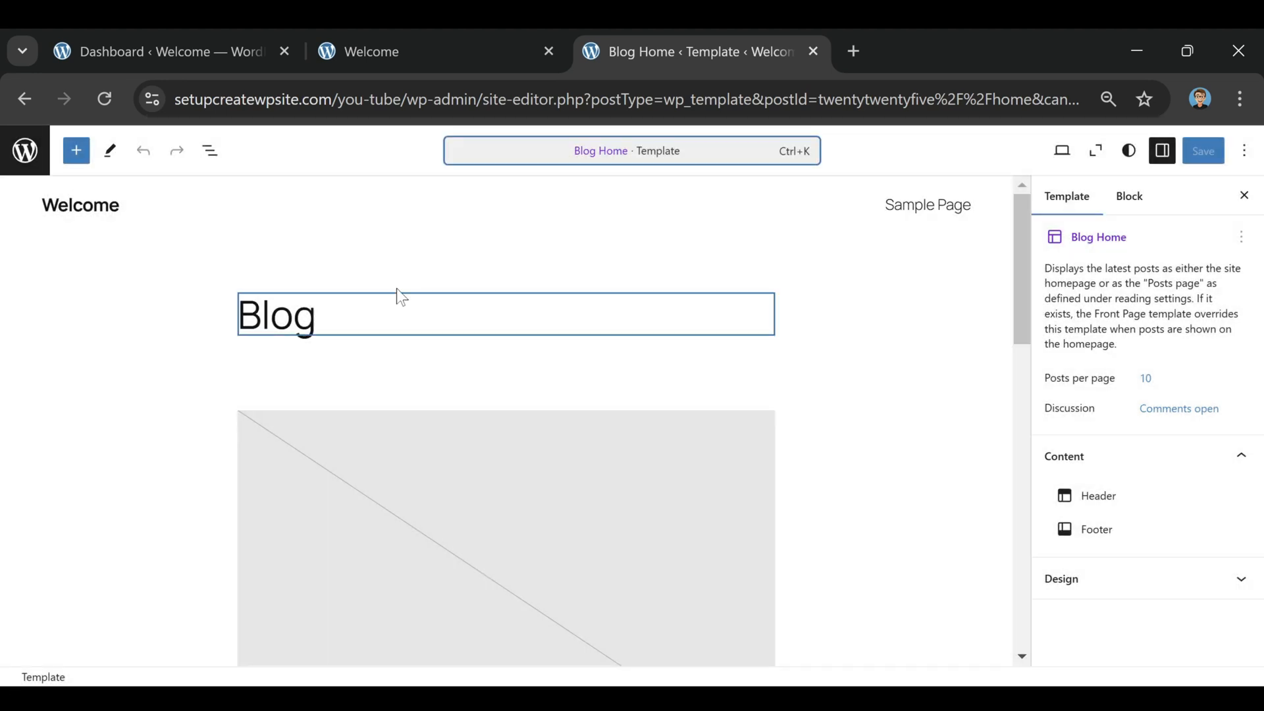
pyautogui.click(26, 155)
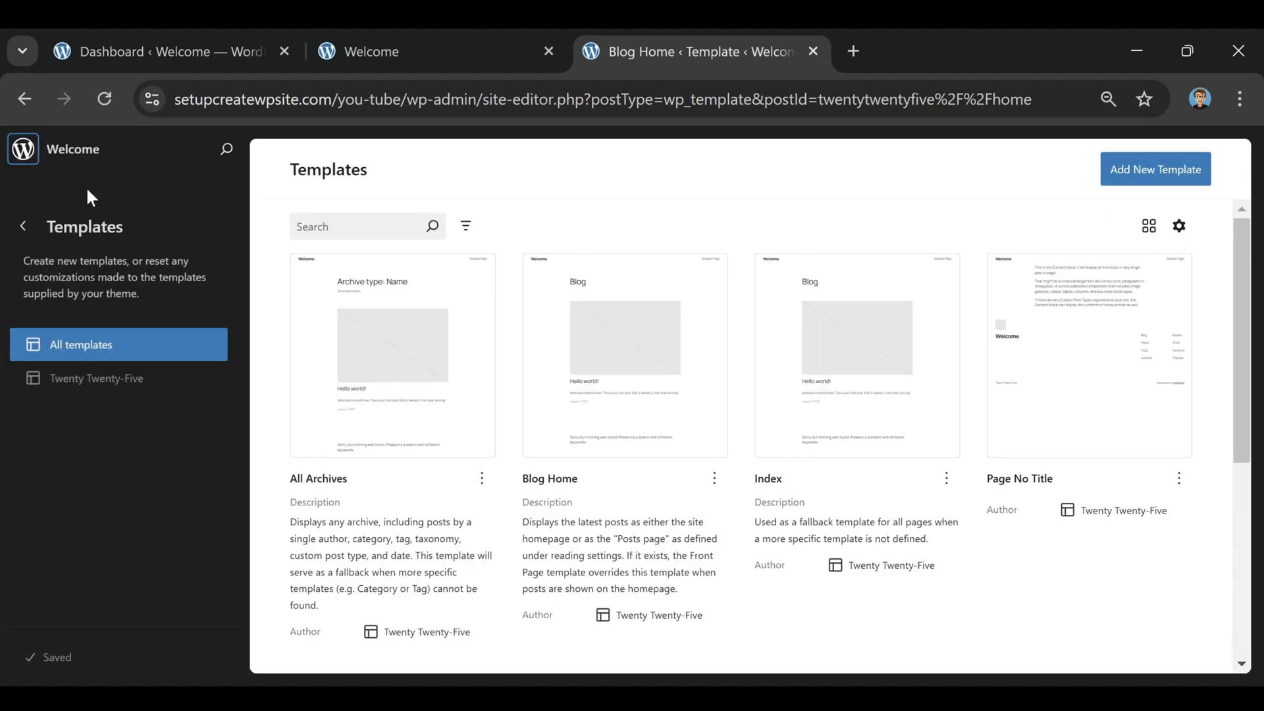
pyautogui.click(24, 227)
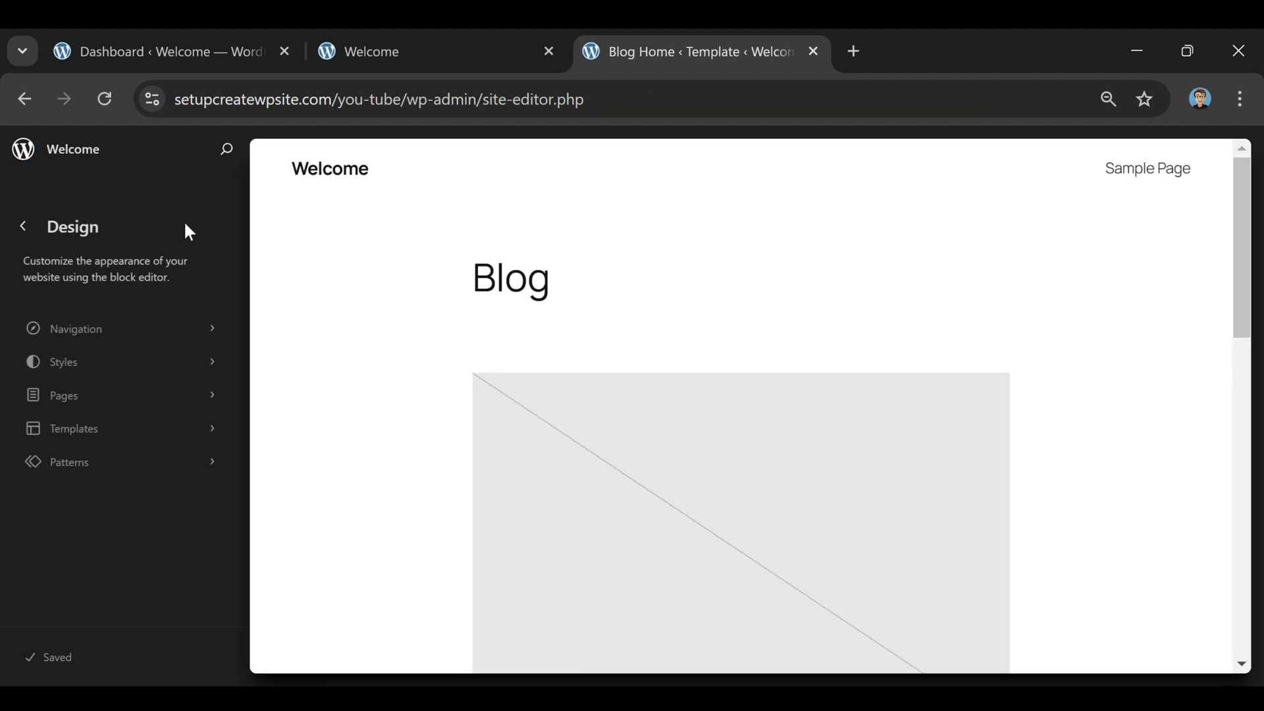
# Move the page named Sample Page to the trash from the site editor's page list
pyautogui.click(74, 397)
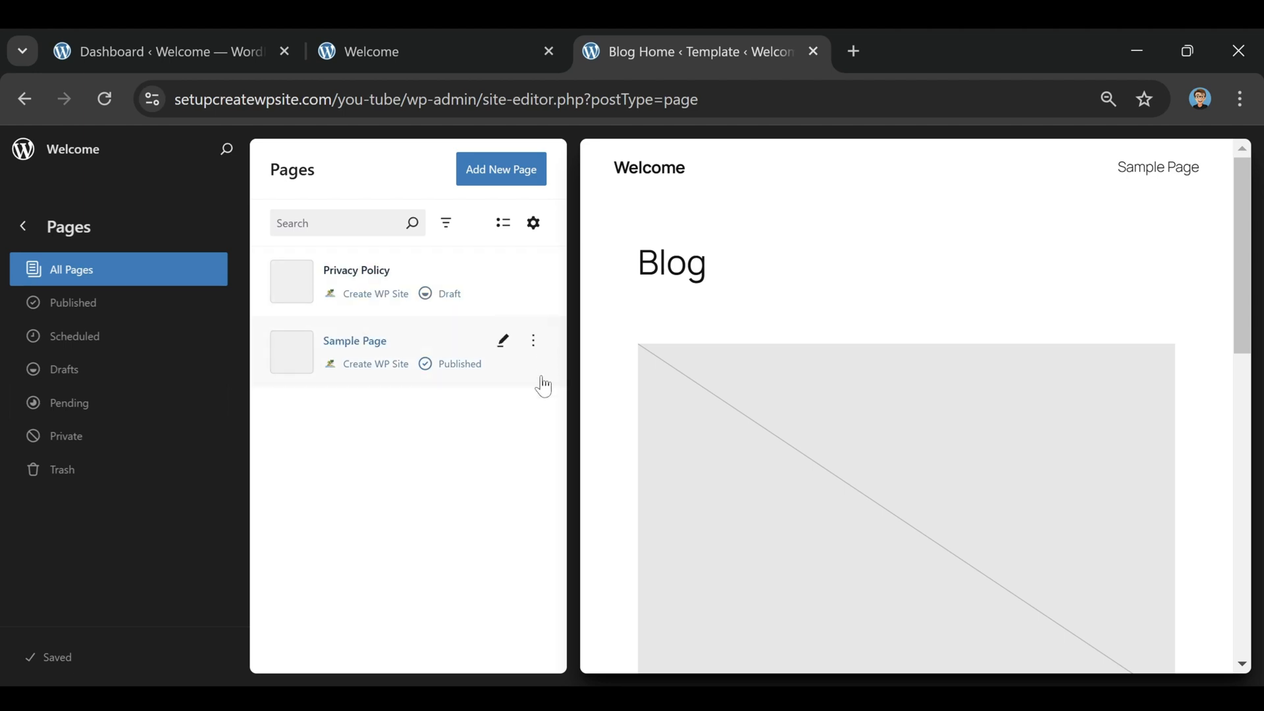
pyautogui.click(533, 341)
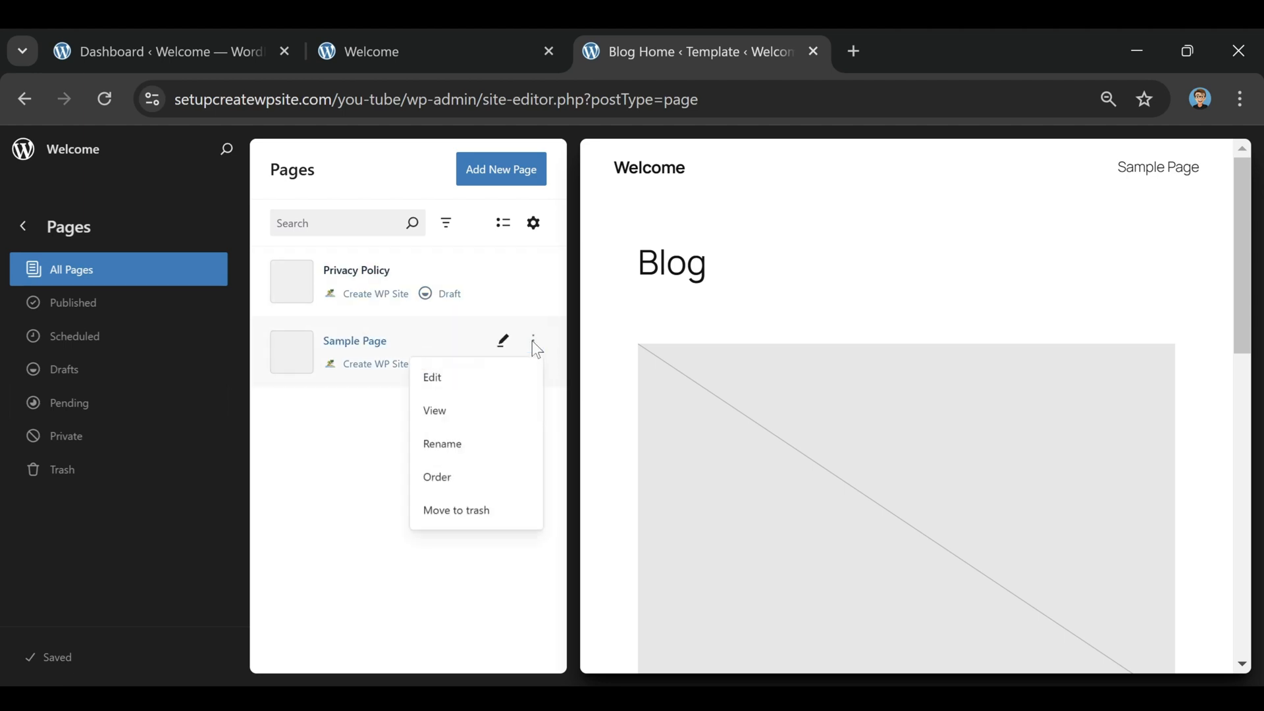
pyautogui.click(479, 511)
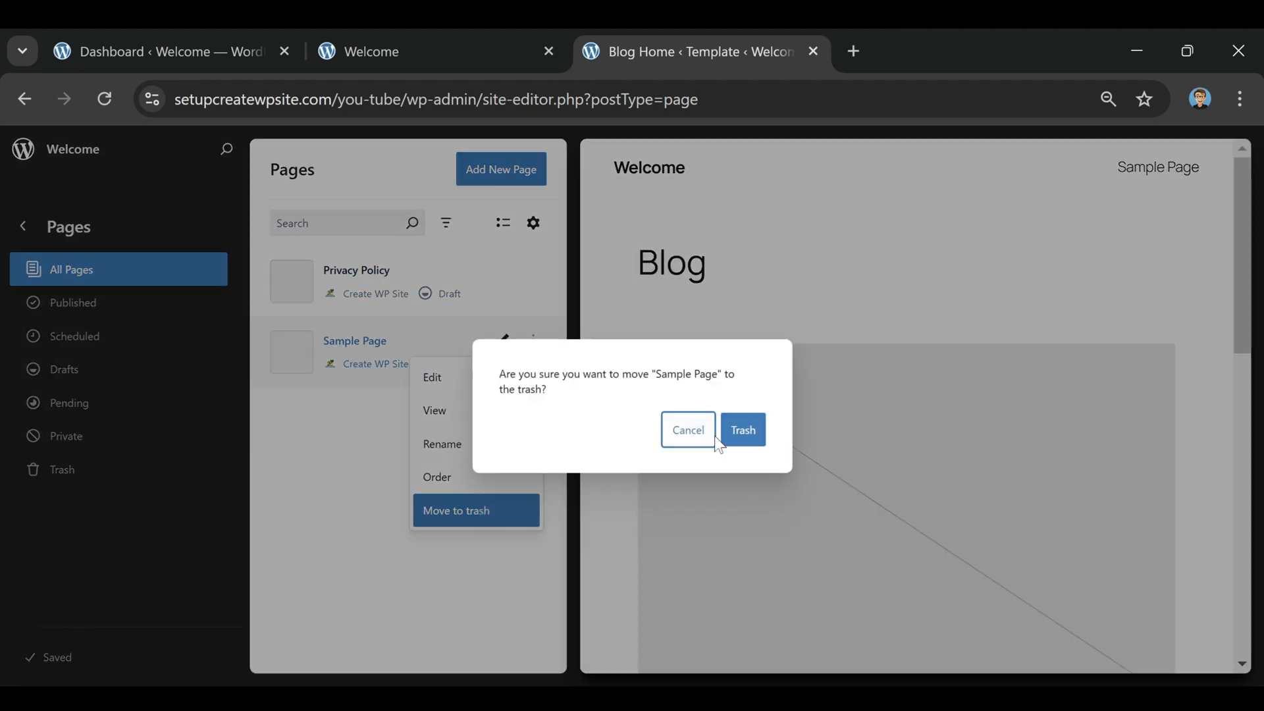
pyautogui.click(743, 435)
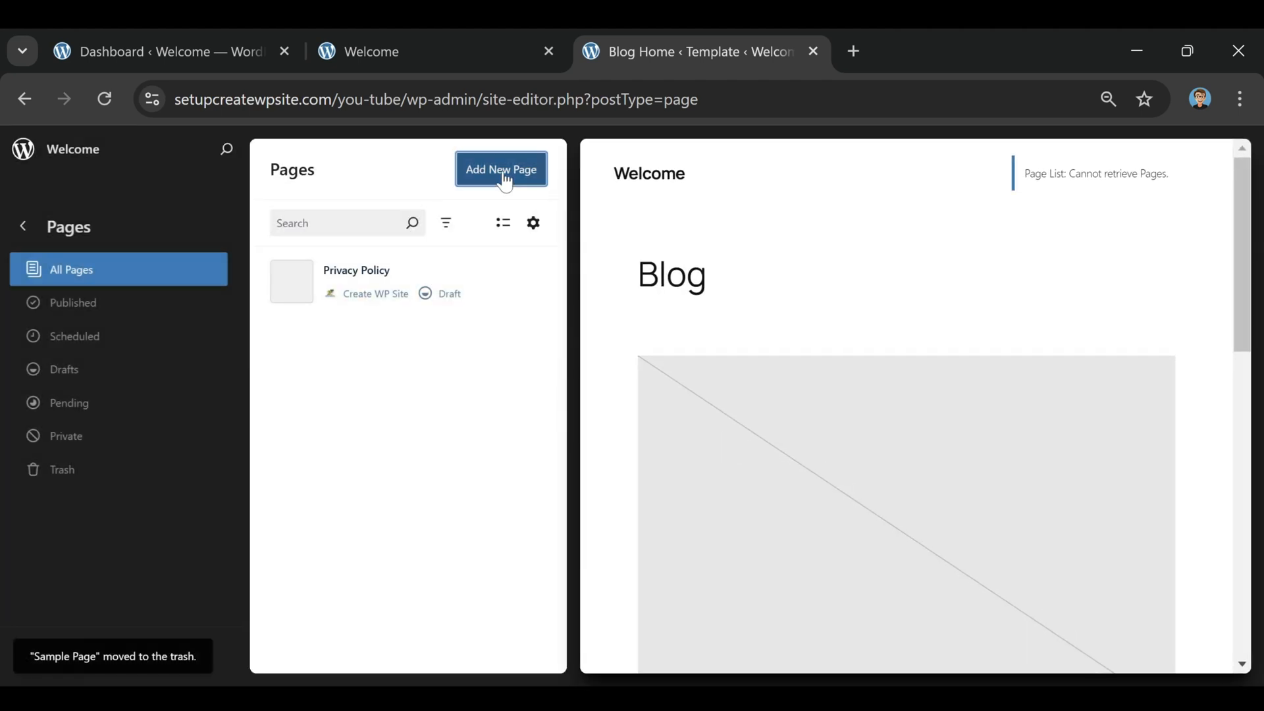
# Create a new page titled Home without a starter pattern, publish it, and return to the page list
pyautogui.click(504, 173)
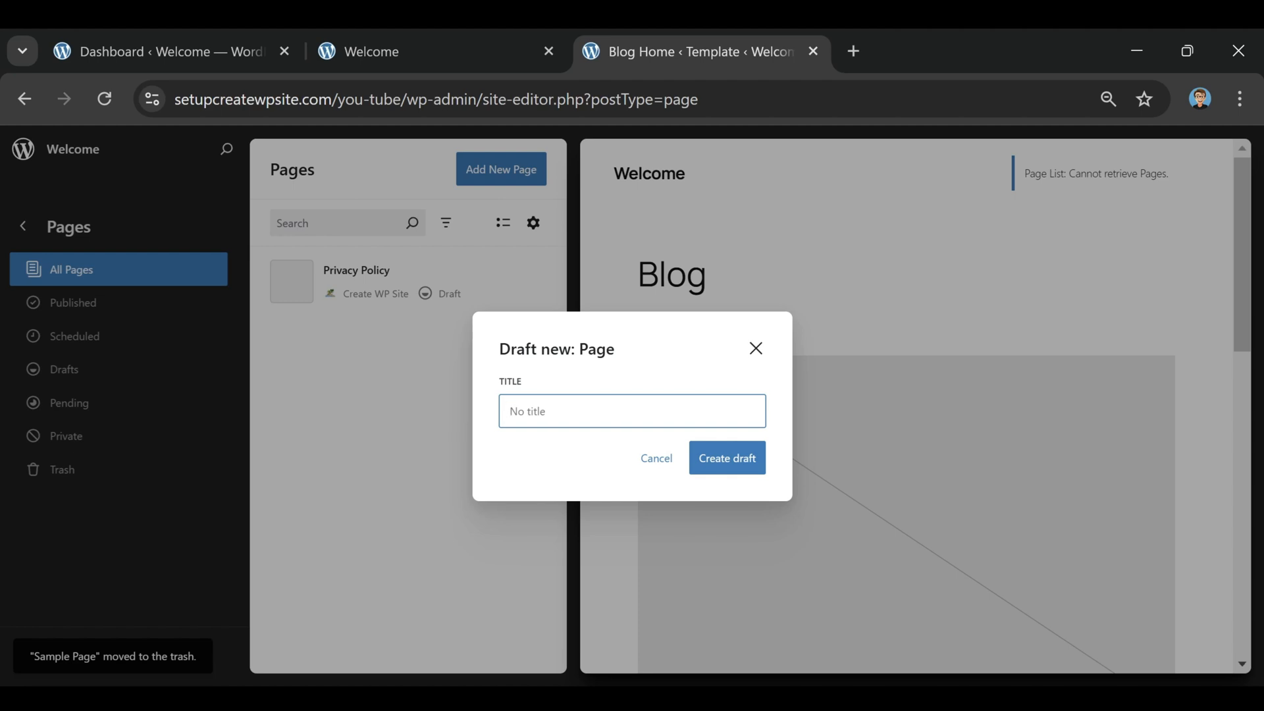
pyautogui.click(632, 412)
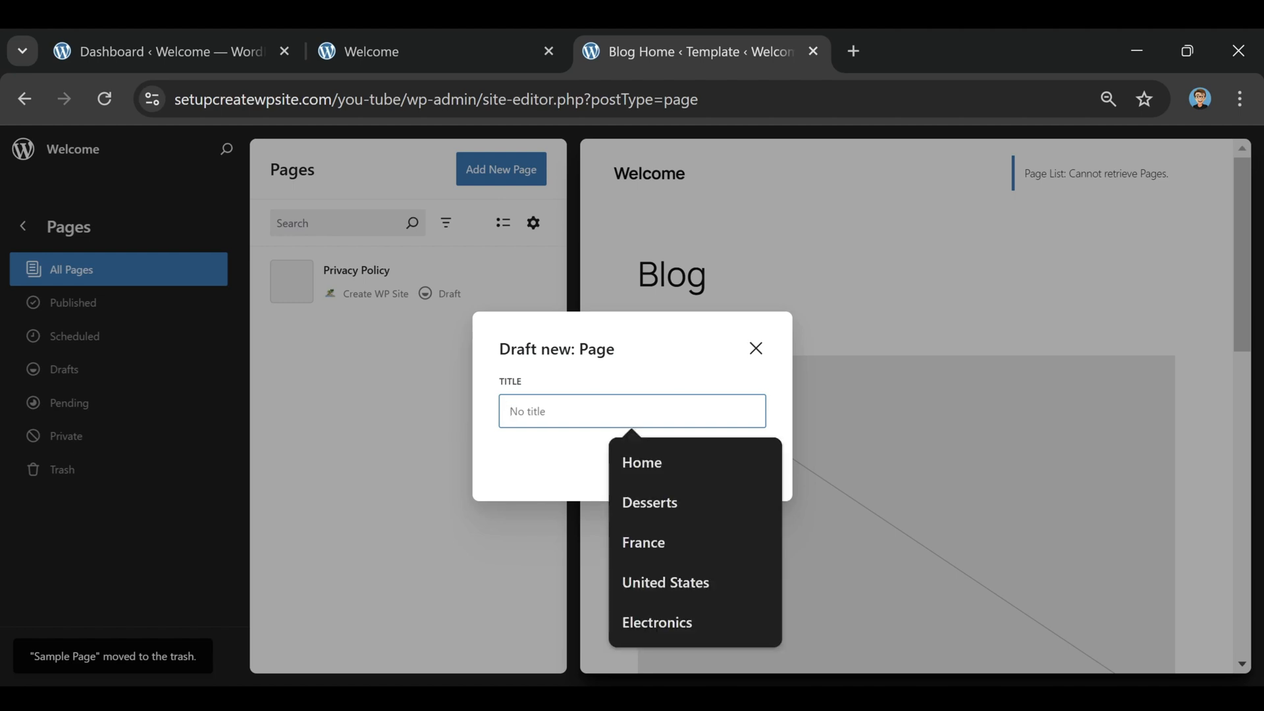
pyautogui.click(667, 475)
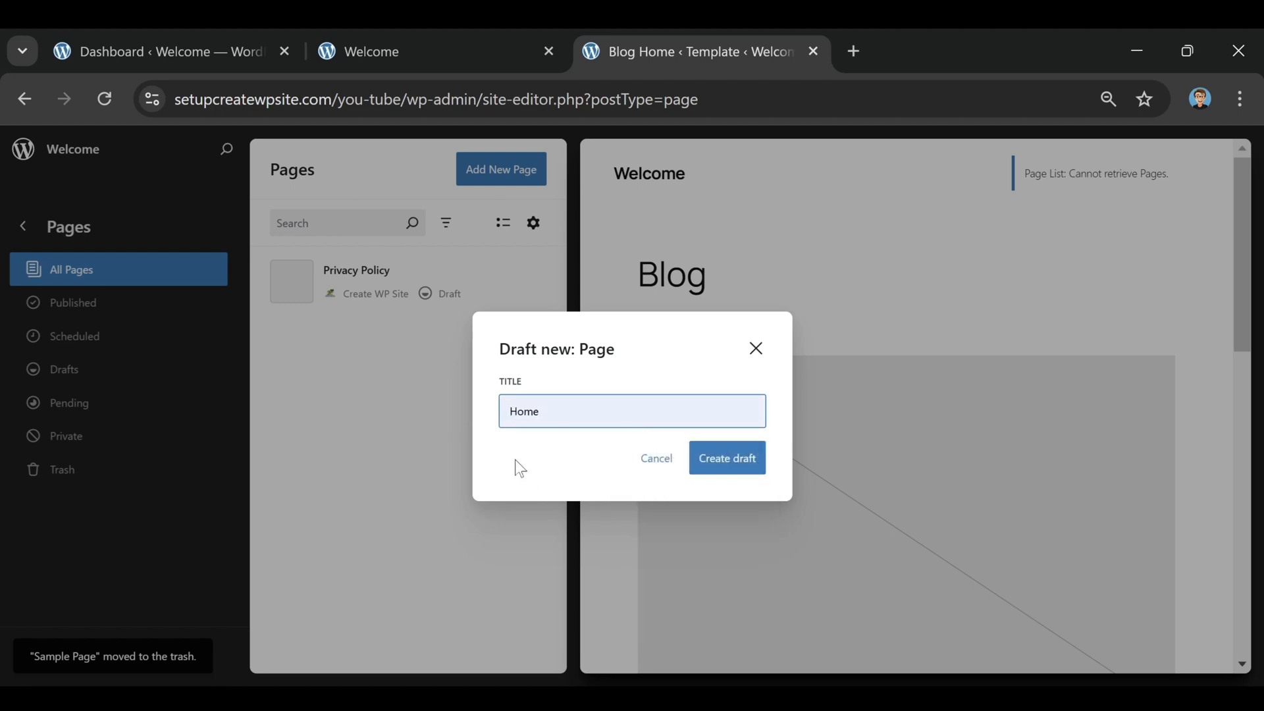
pyautogui.click(737, 467)
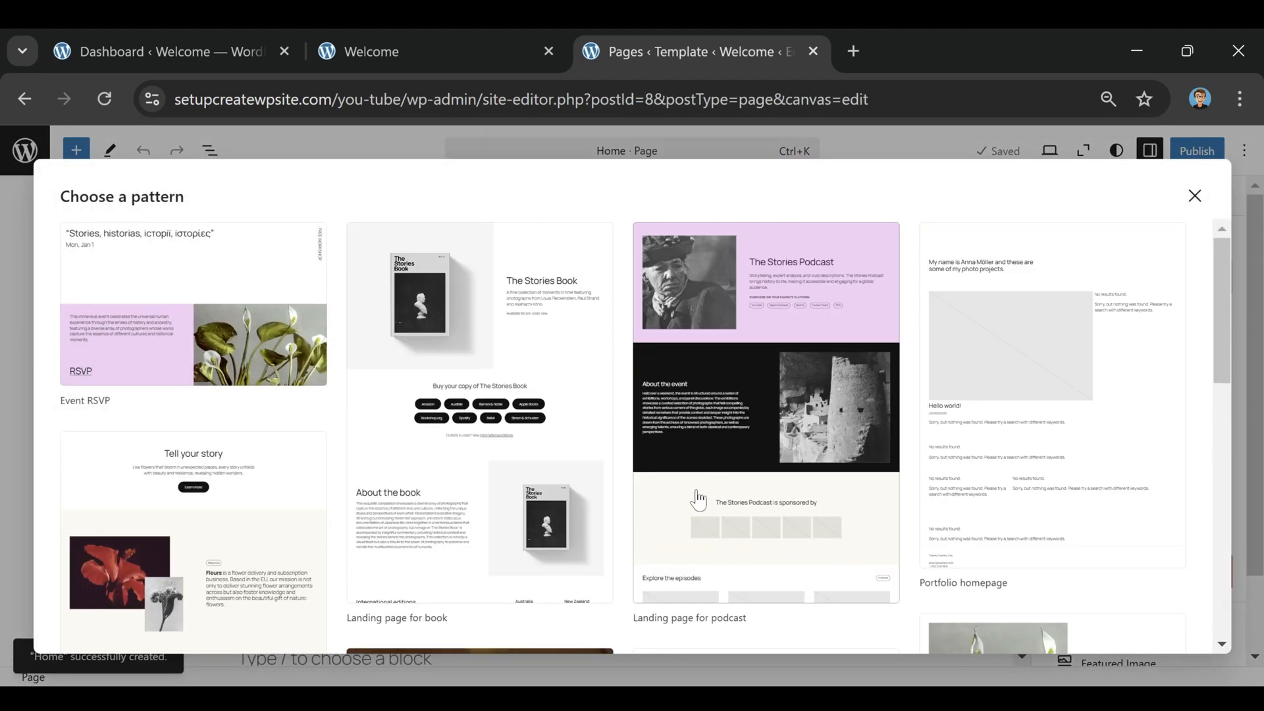
pyautogui.click(1196, 198)
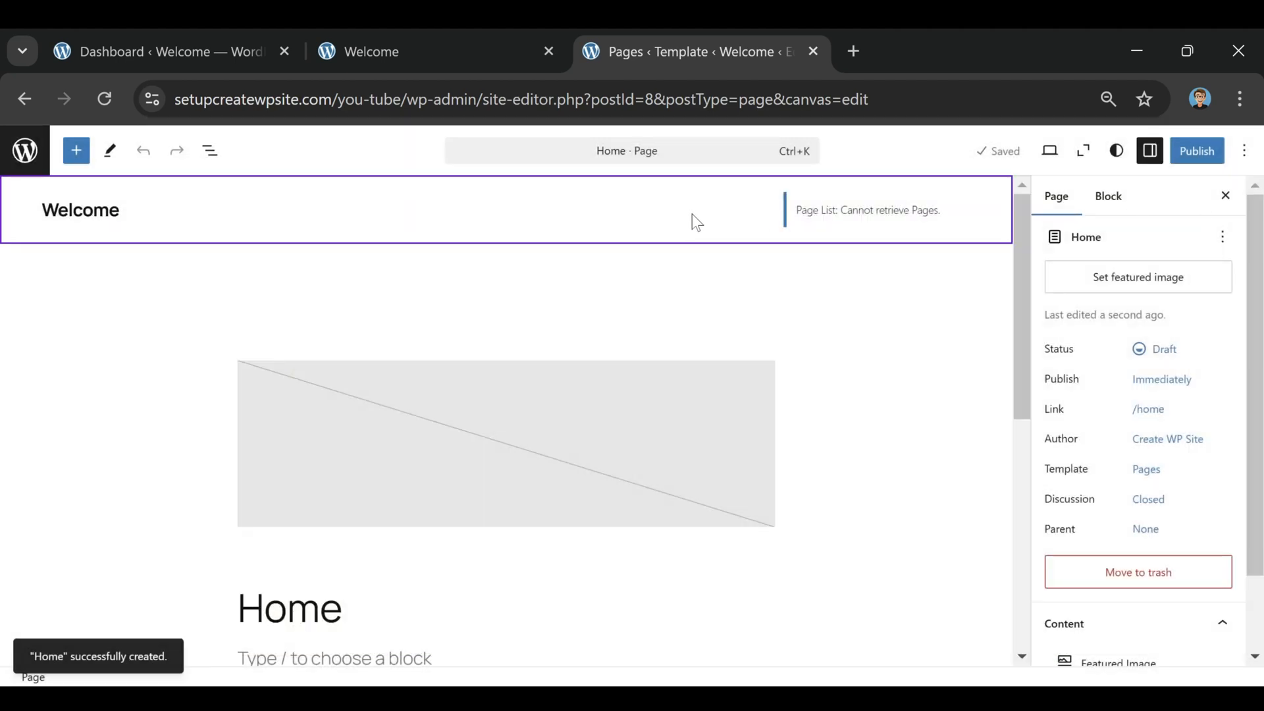
pyautogui.click(1200, 152)
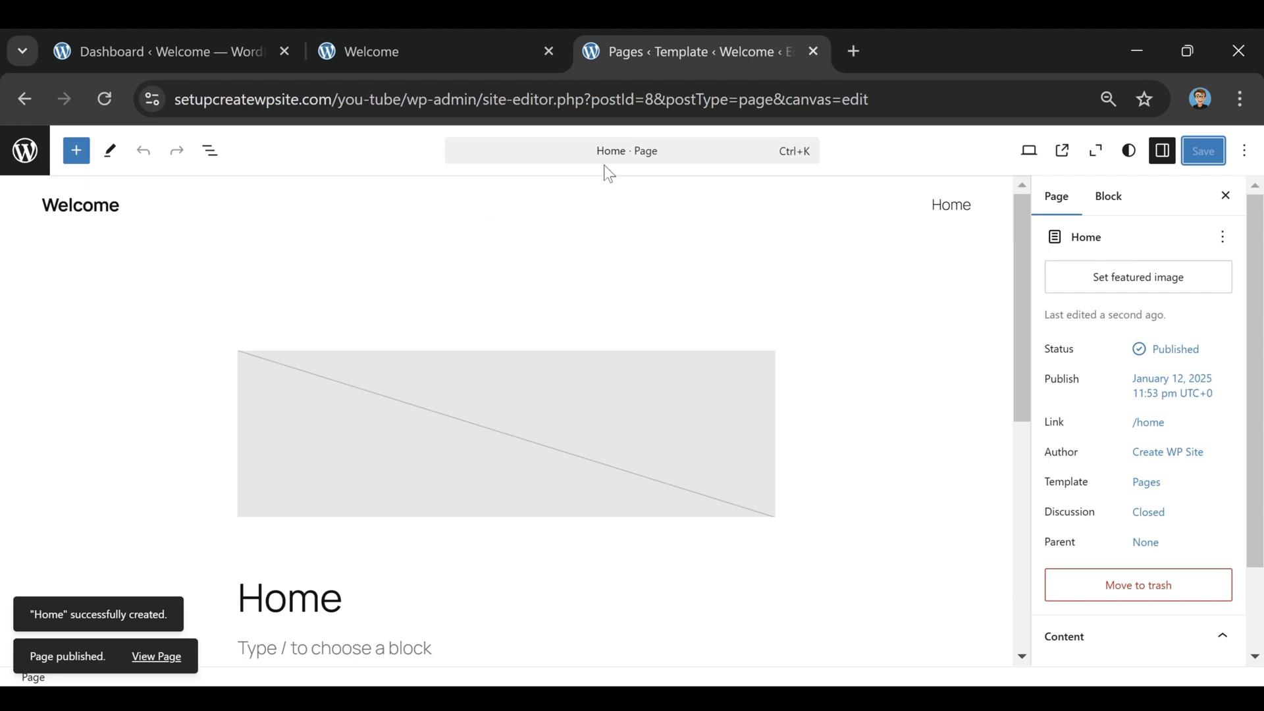
pyautogui.click(23, 155)
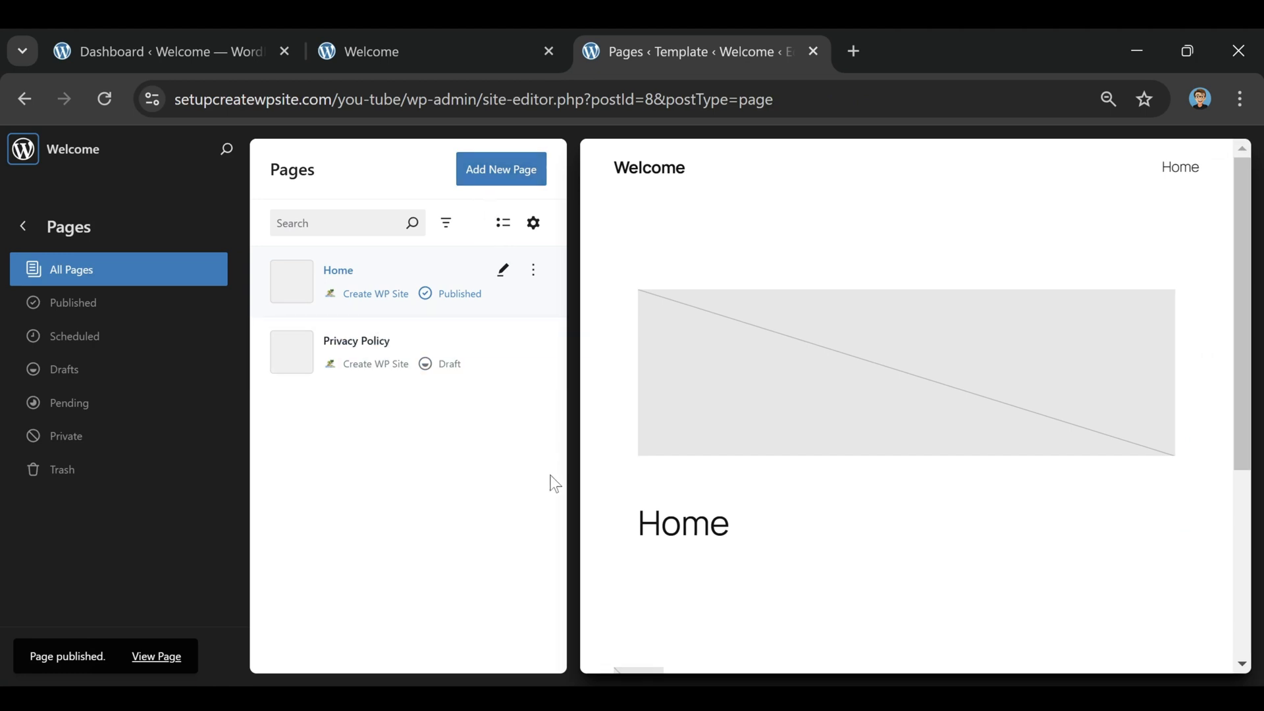
# Create a new page titled Blog without a starter pattern, publish it, and return to the page list
pyautogui.click(496, 181)
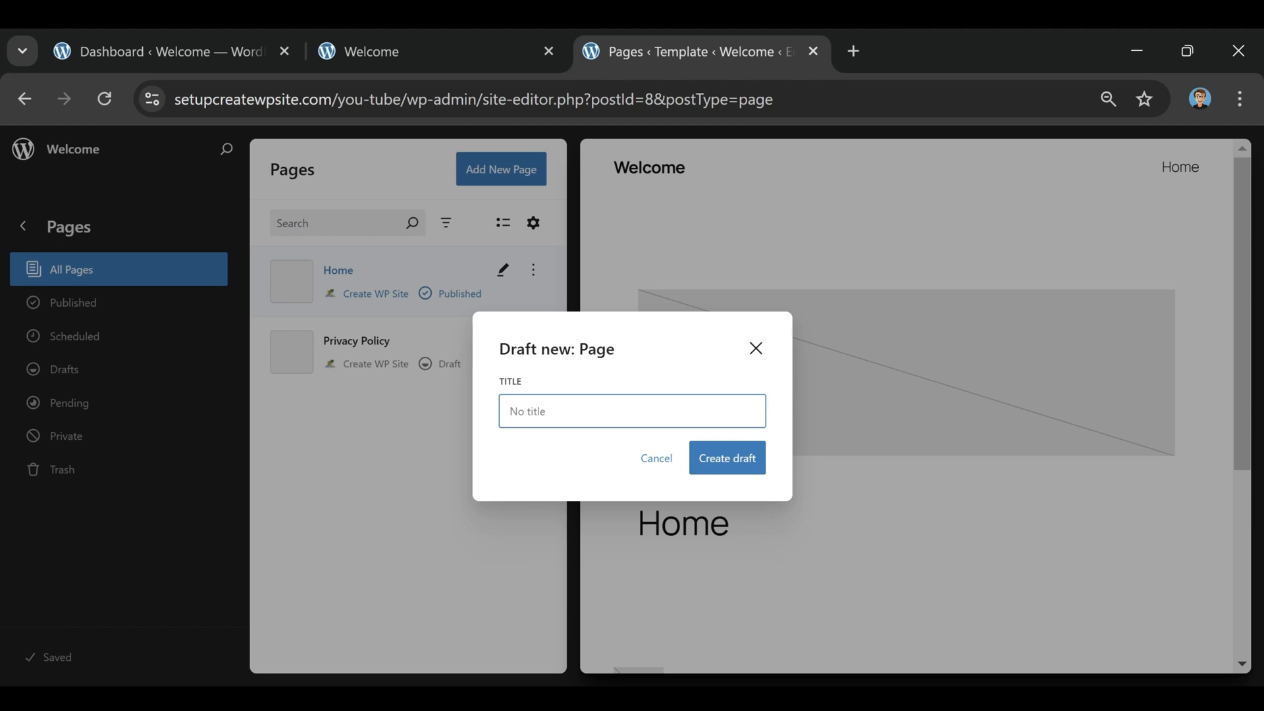
pyautogui.write('Blog')
pyautogui.click(726, 471)
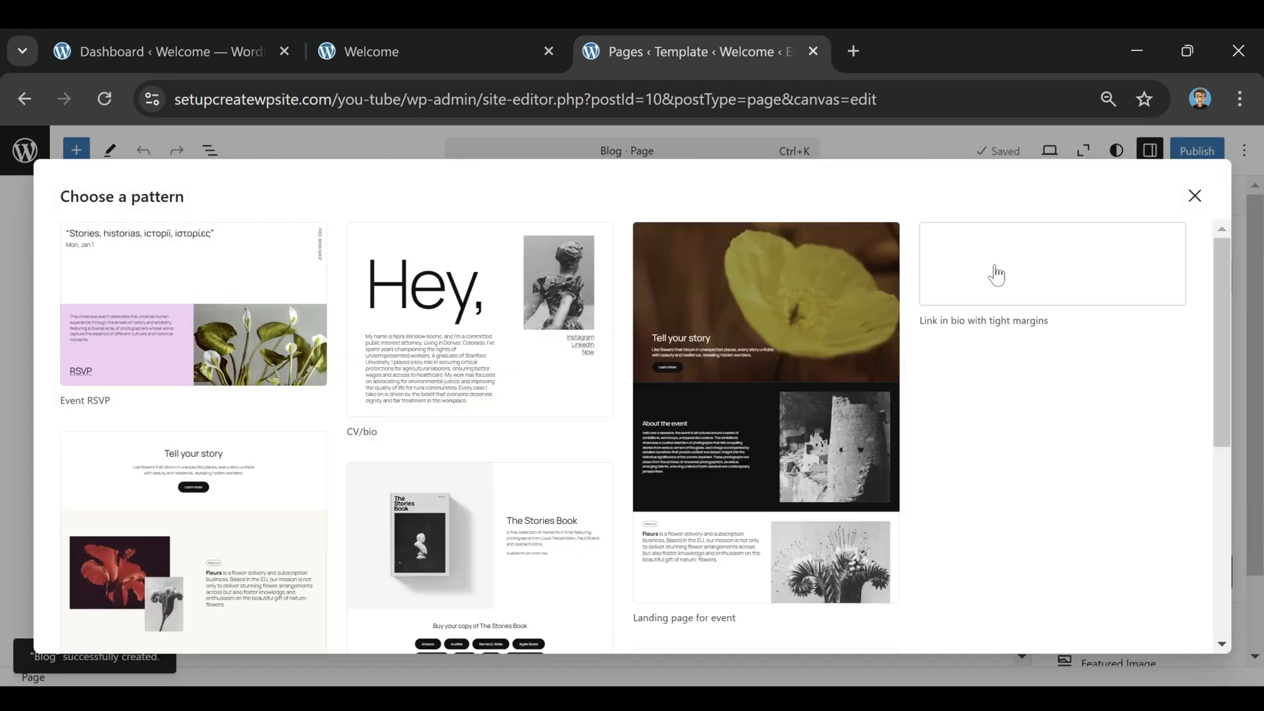
pyautogui.click(1194, 196)
pyautogui.click(1183, 151)
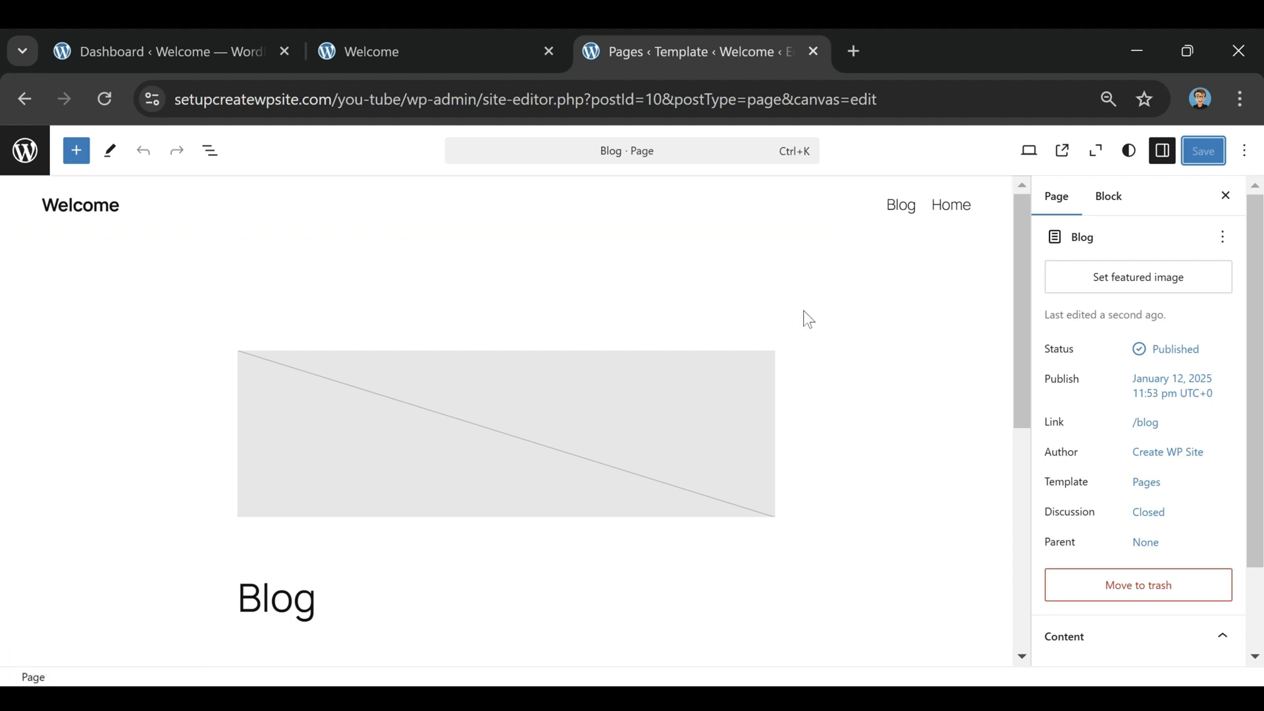
pyautogui.click(27, 153)
# Create a new page titled Contact without a starter pattern, publish it, and return to the page list
pyautogui.click(476, 181)
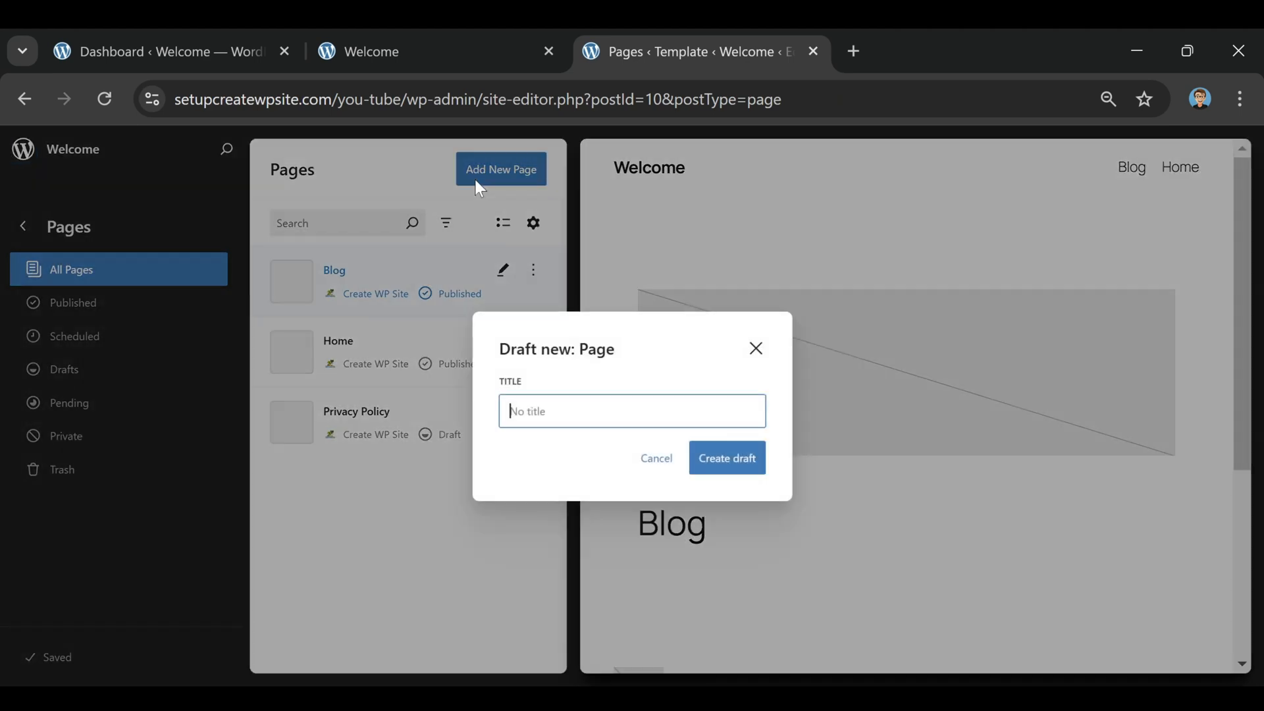
pyautogui.click(632, 411)
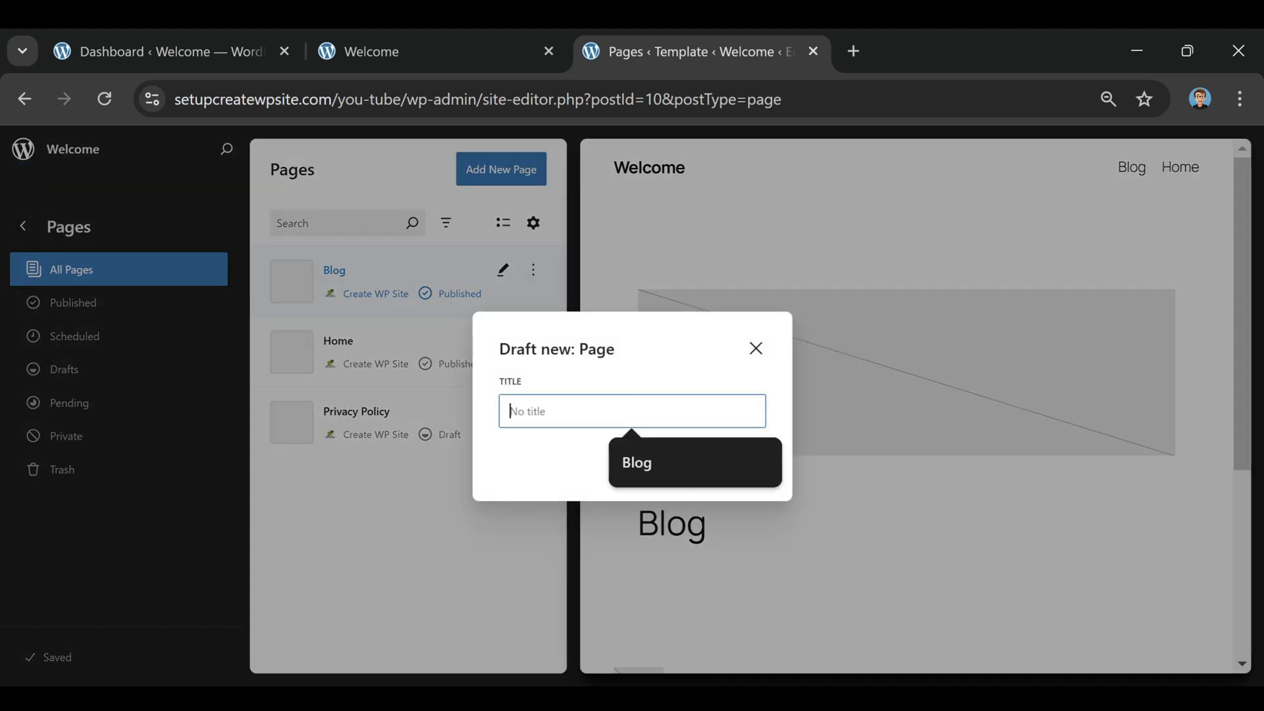
pyautogui.write('Contact')
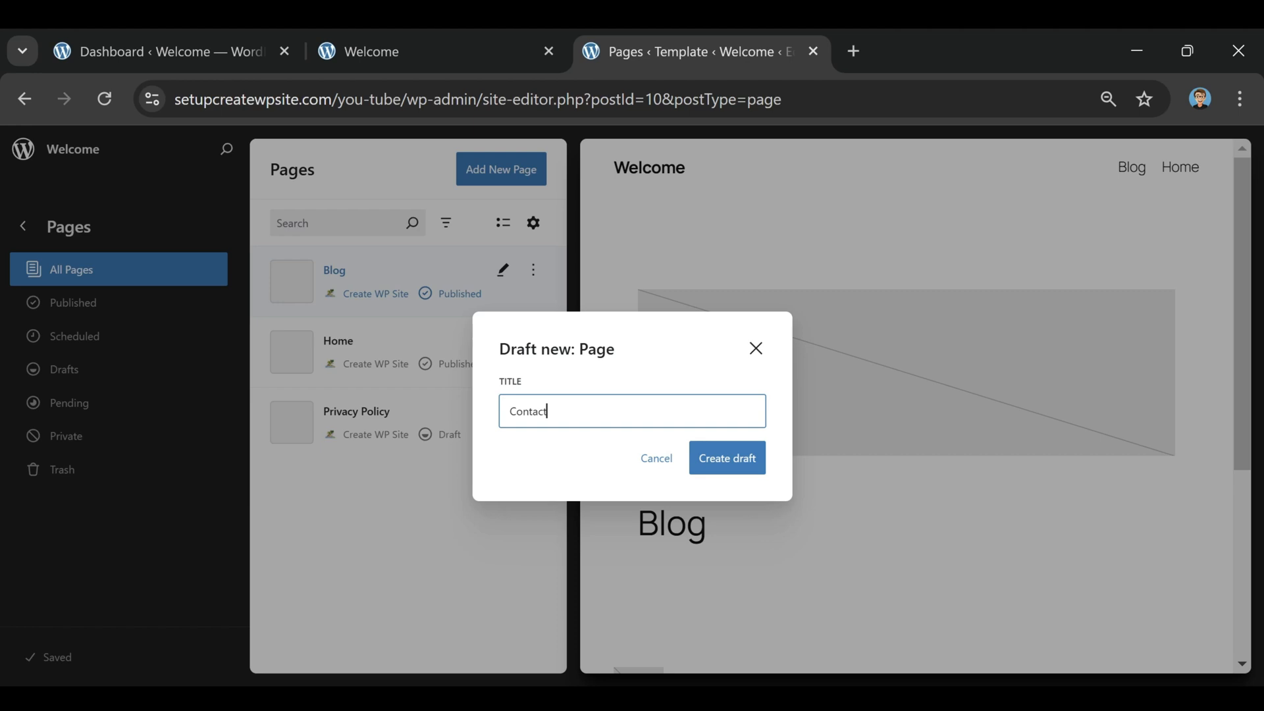
pyautogui.click(723, 457)
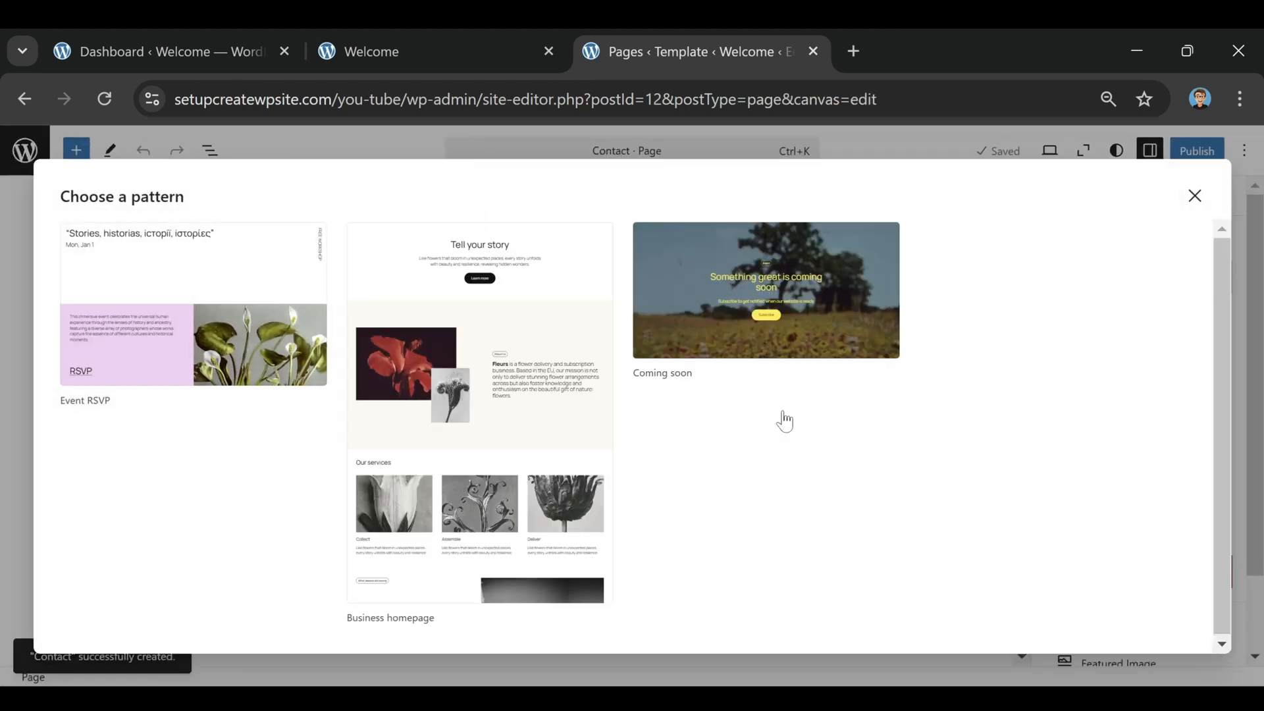
pyautogui.click(1195, 196)
pyautogui.click(1205, 161)
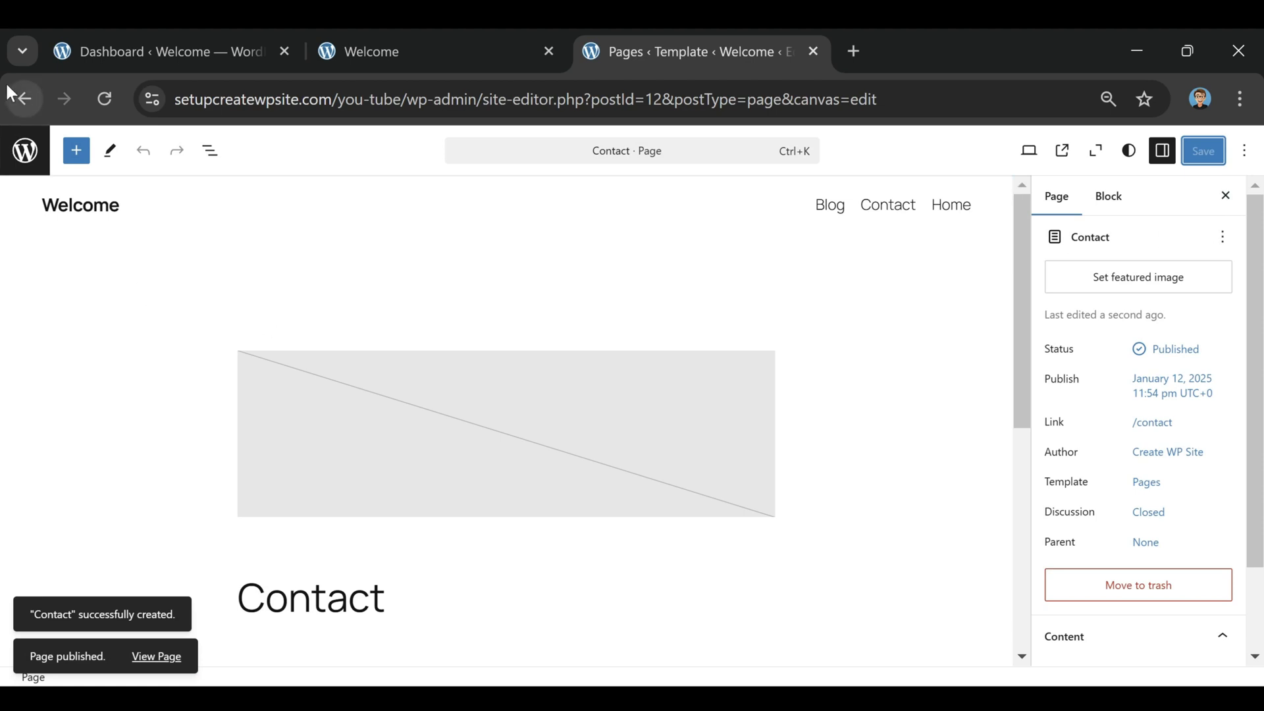
pyautogui.click(24, 151)
# Create a new page titled About without a starter pattern, publish it, and return to the page list
pyautogui.click(502, 173)
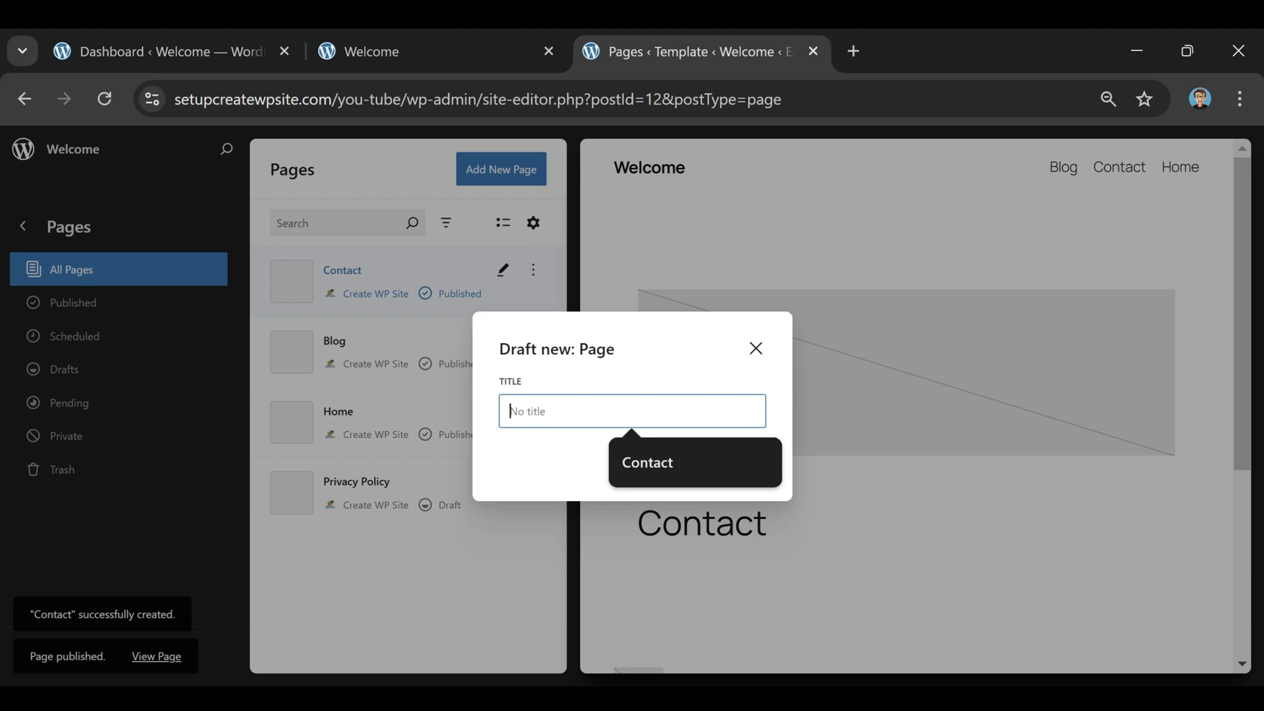
pyautogui.write('About')
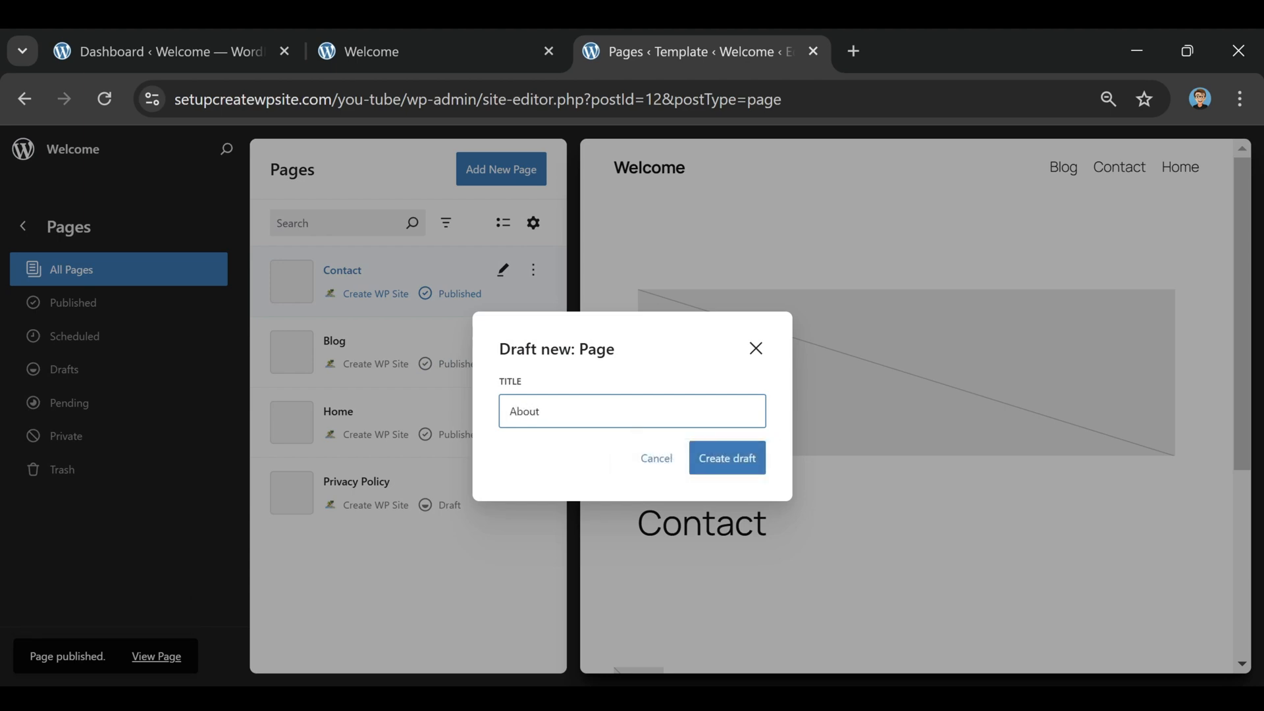
pyautogui.click(751, 455)
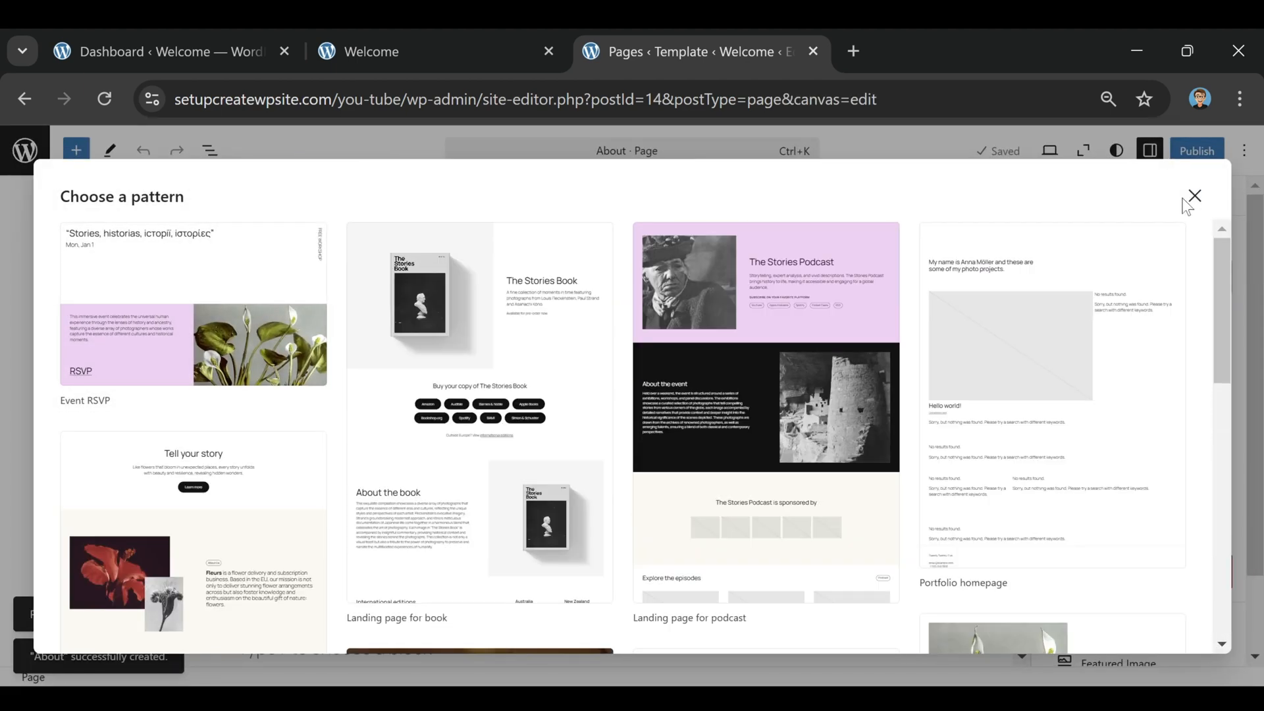
pyautogui.click(1194, 196)
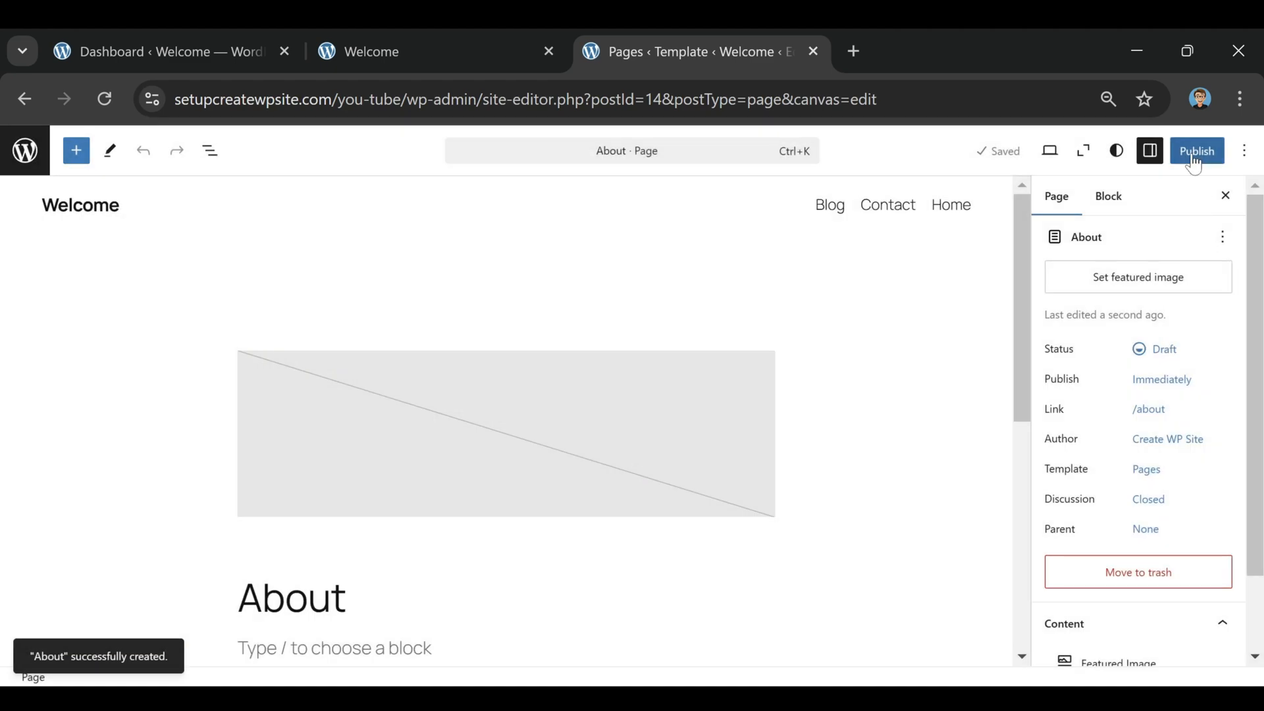
pyautogui.click(1194, 153)
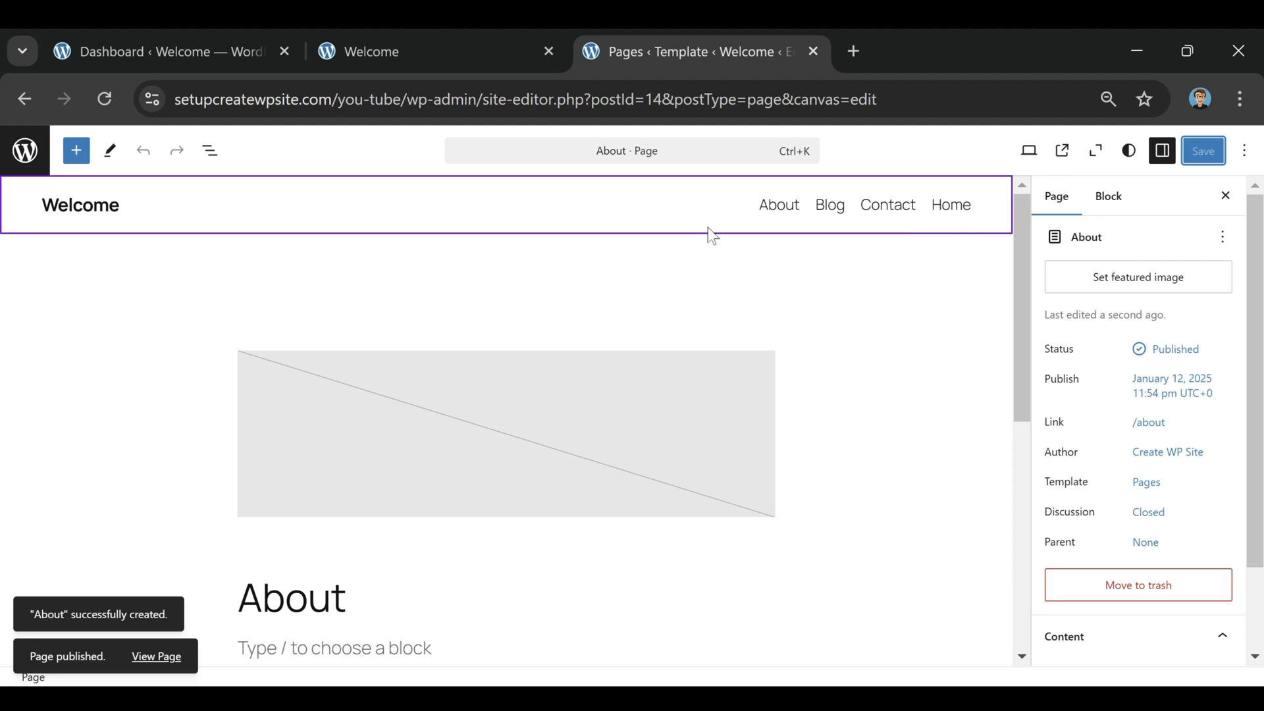
pyautogui.click(712, 268)
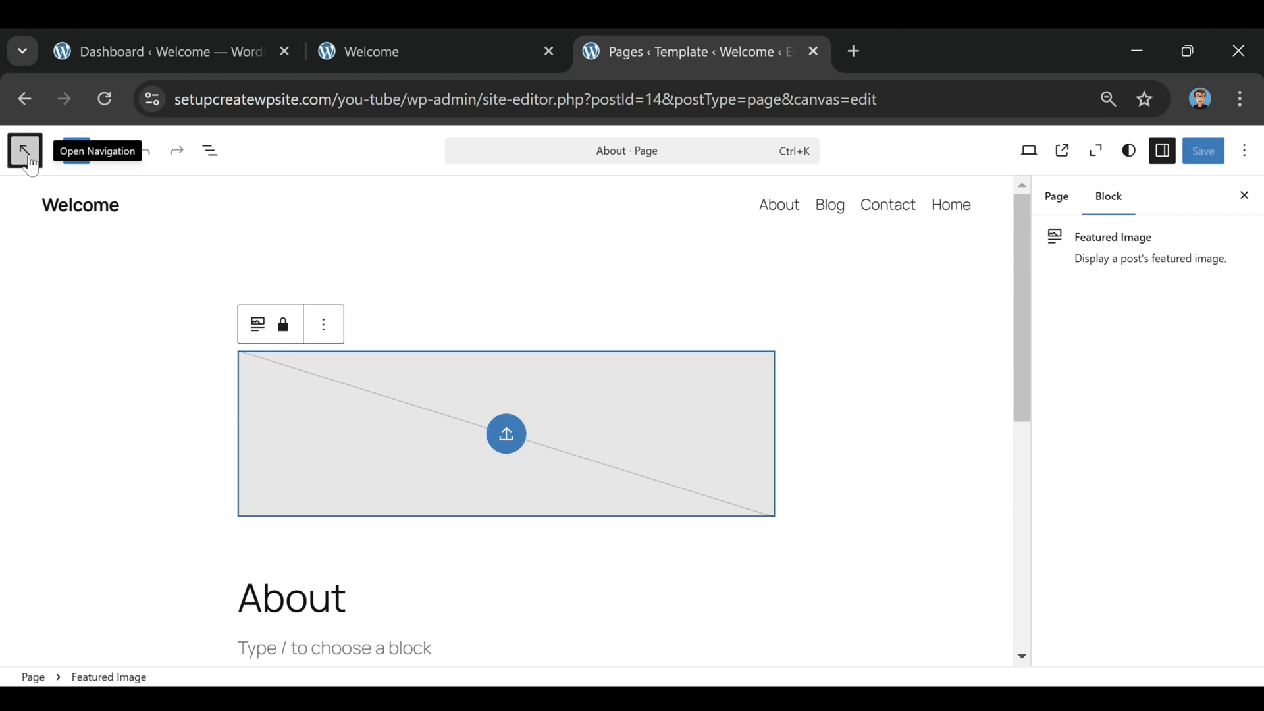
pyautogui.click(25, 152)
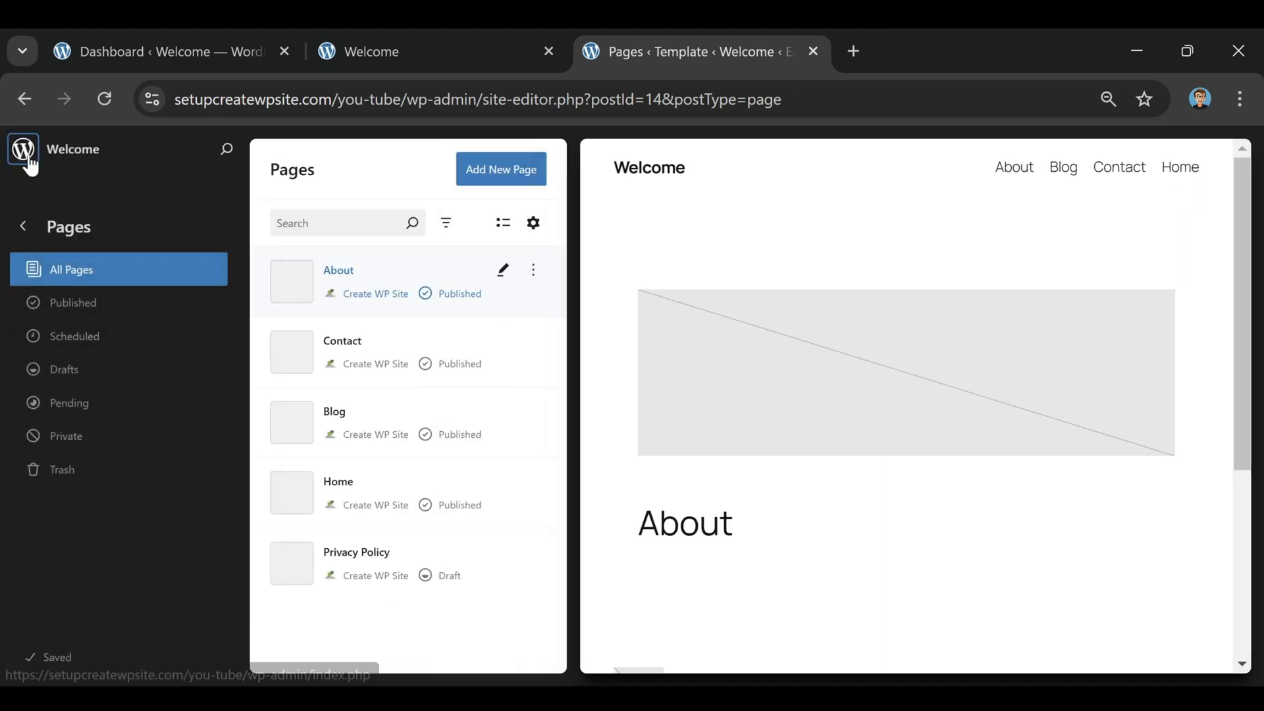
# Open the site editor's Styles, try several style combinations including Twilight, and apply the dark Evening style
pyautogui.click(24, 234)
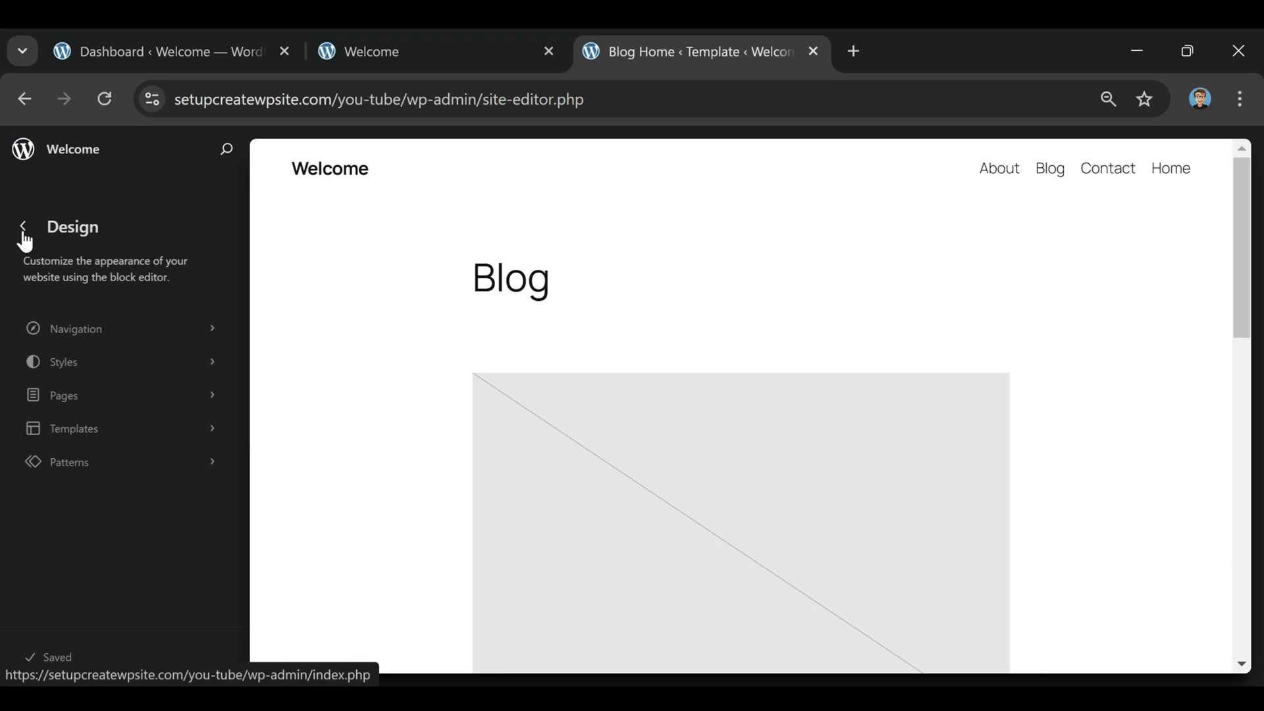
pyautogui.click(68, 377)
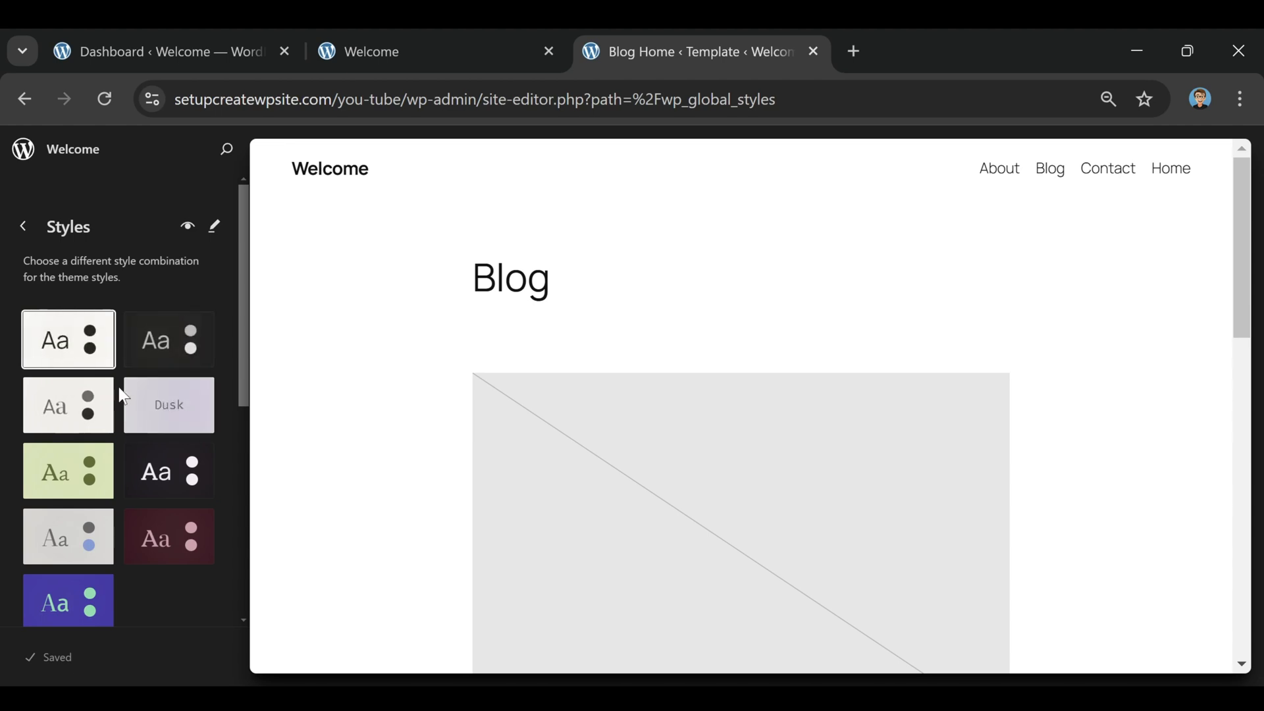
pyautogui.click(174, 359)
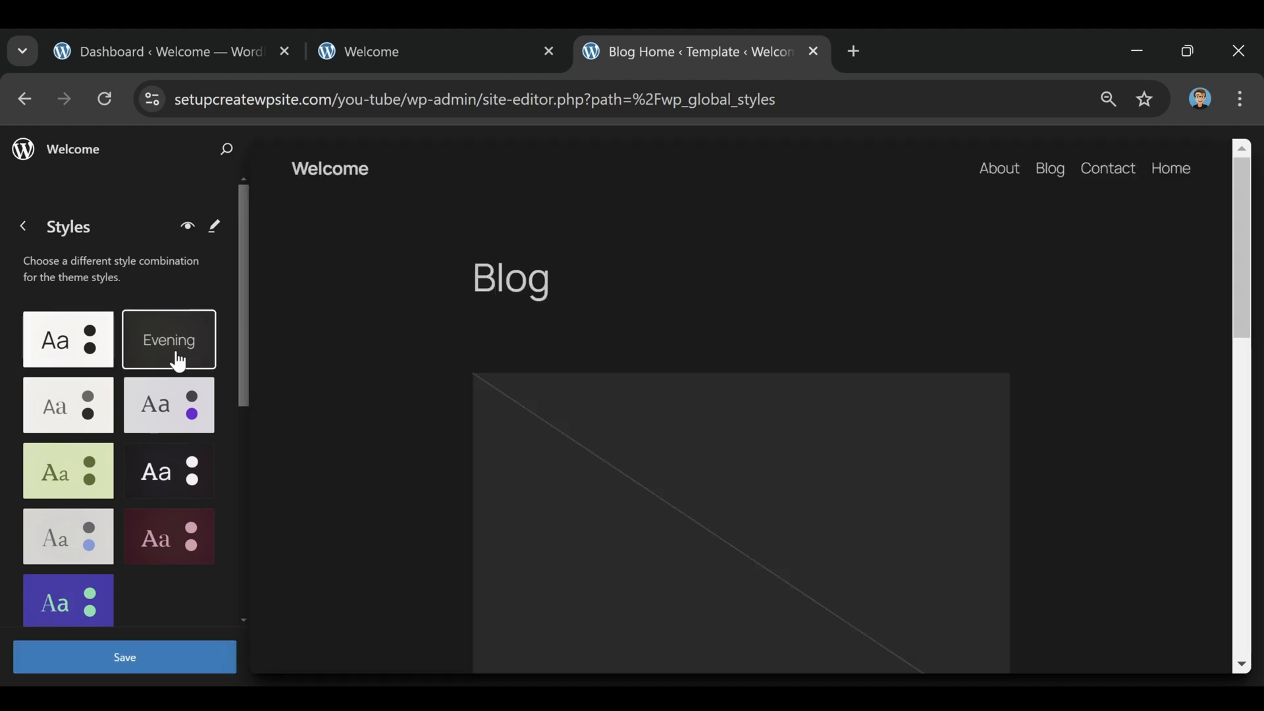
pyautogui.click(137, 413)
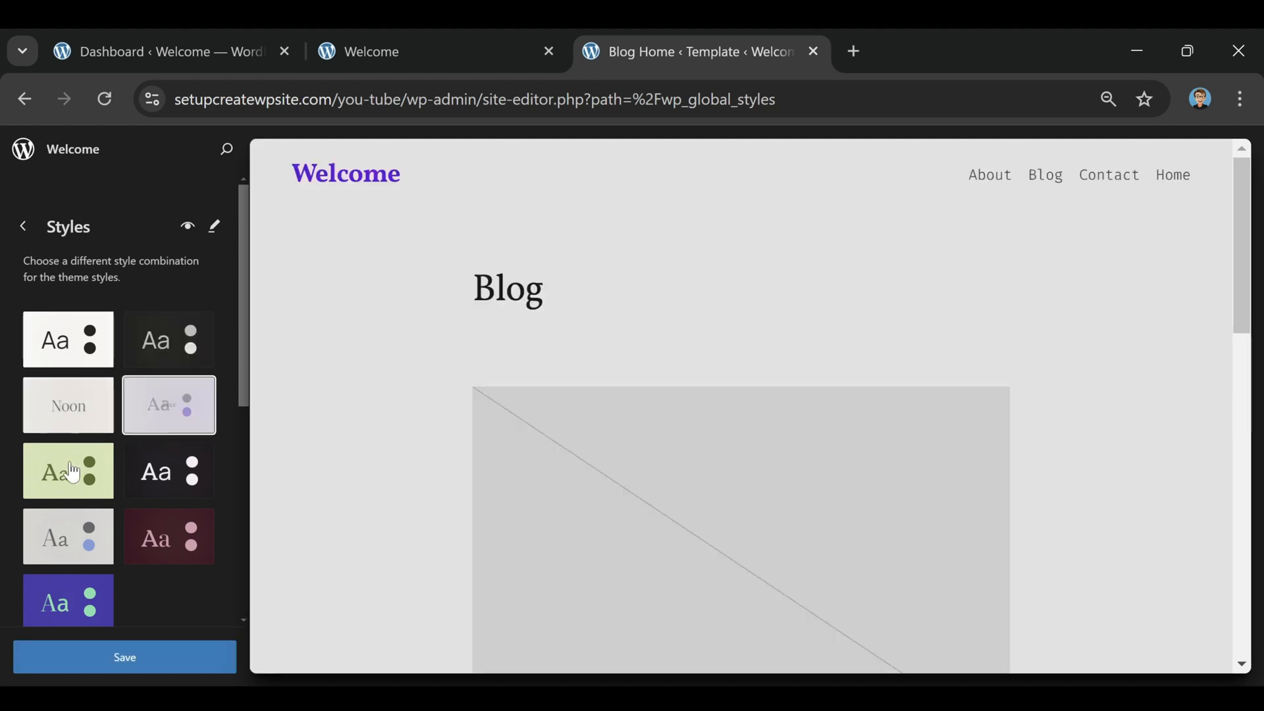
pyautogui.click(66, 412)
pyautogui.click(69, 478)
pyautogui.click(180, 479)
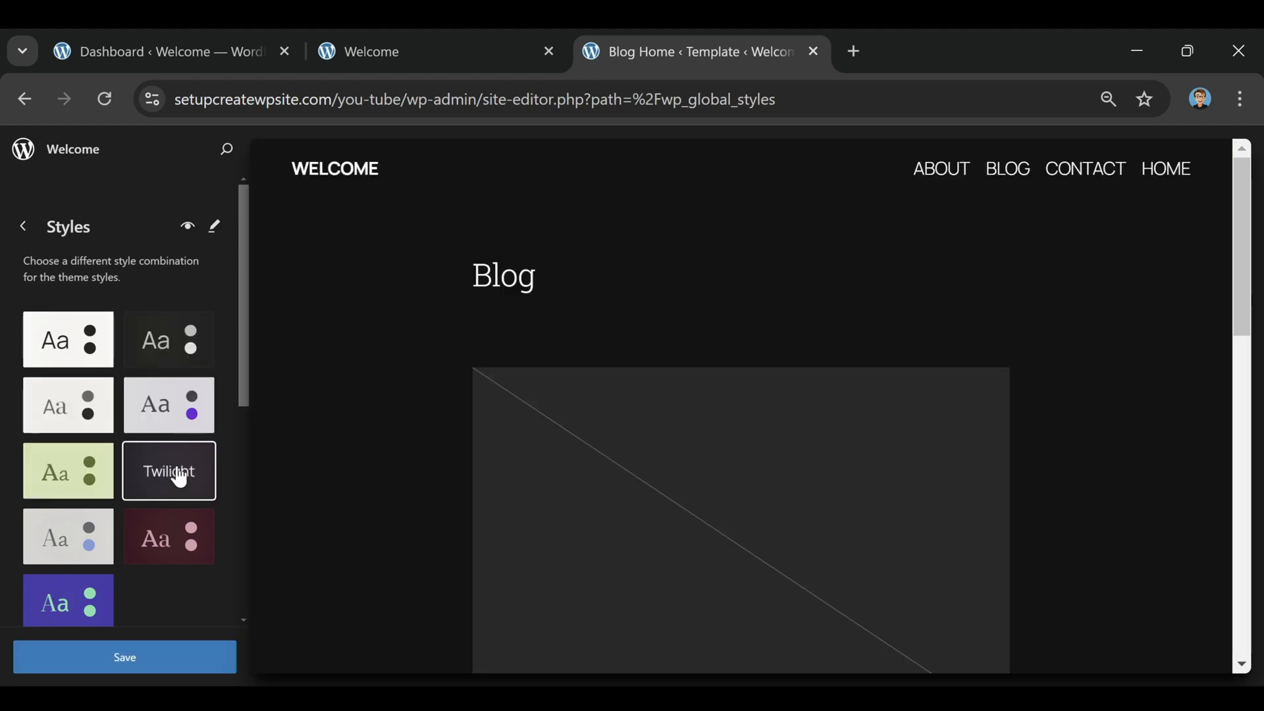
pyautogui.click(174, 347)
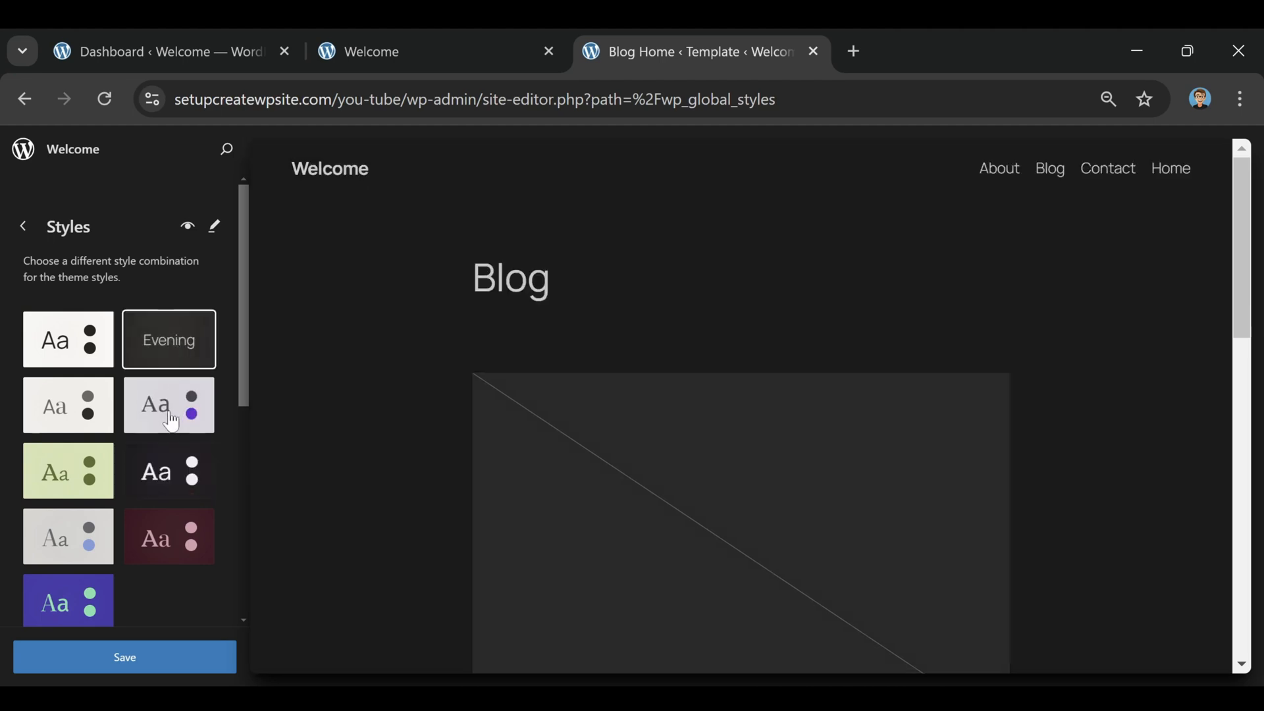
pyautogui.click(180, 461)
pyautogui.click(182, 347)
# Try several typography presets in the site styles, apply the one with a serif heading and bold uppercase site title, and save
pyautogui.scroll(-3, 158, 395)
pyautogui.scroll(-4, 121, 342)
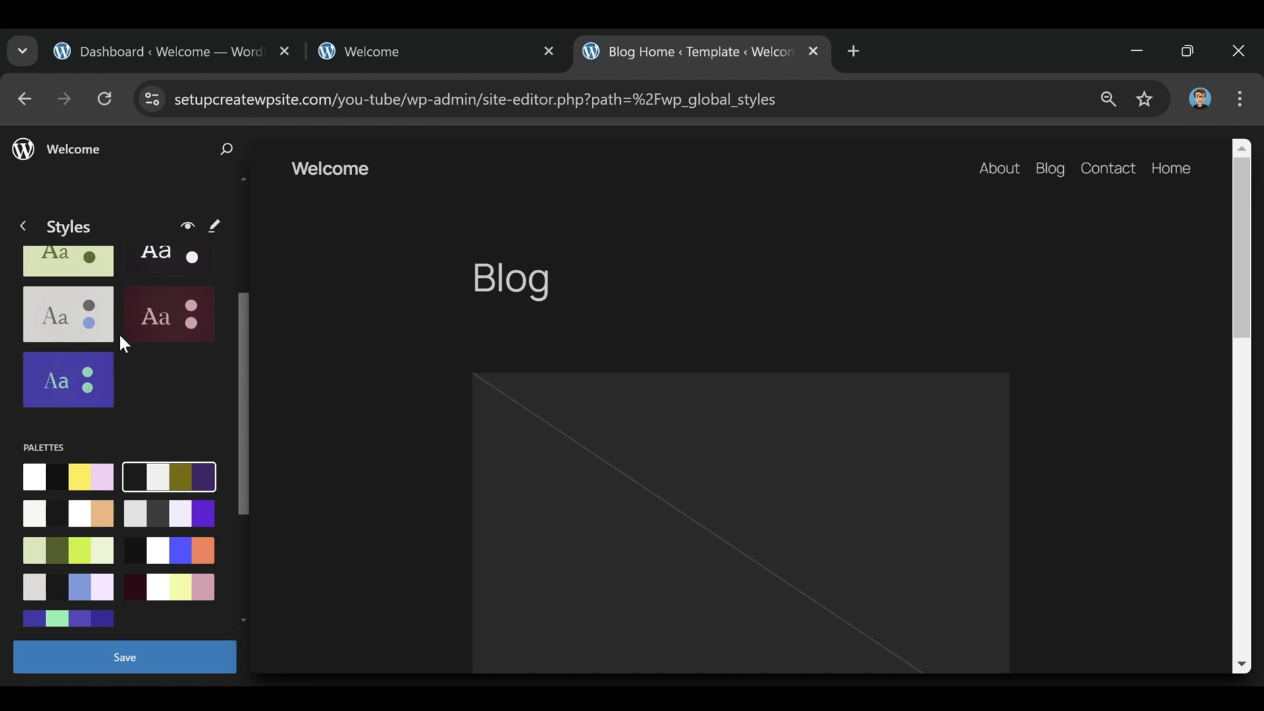
pyautogui.scroll(2, 116, 393)
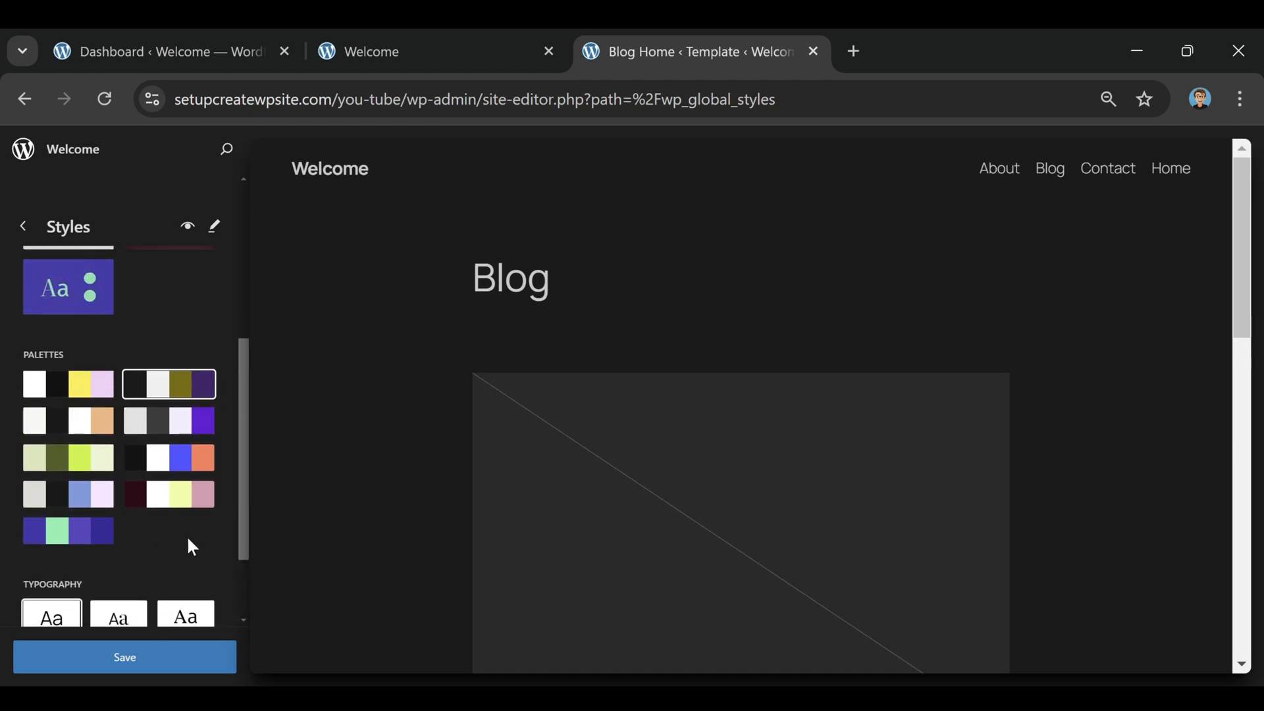
pyautogui.scroll(-2, 120, 403)
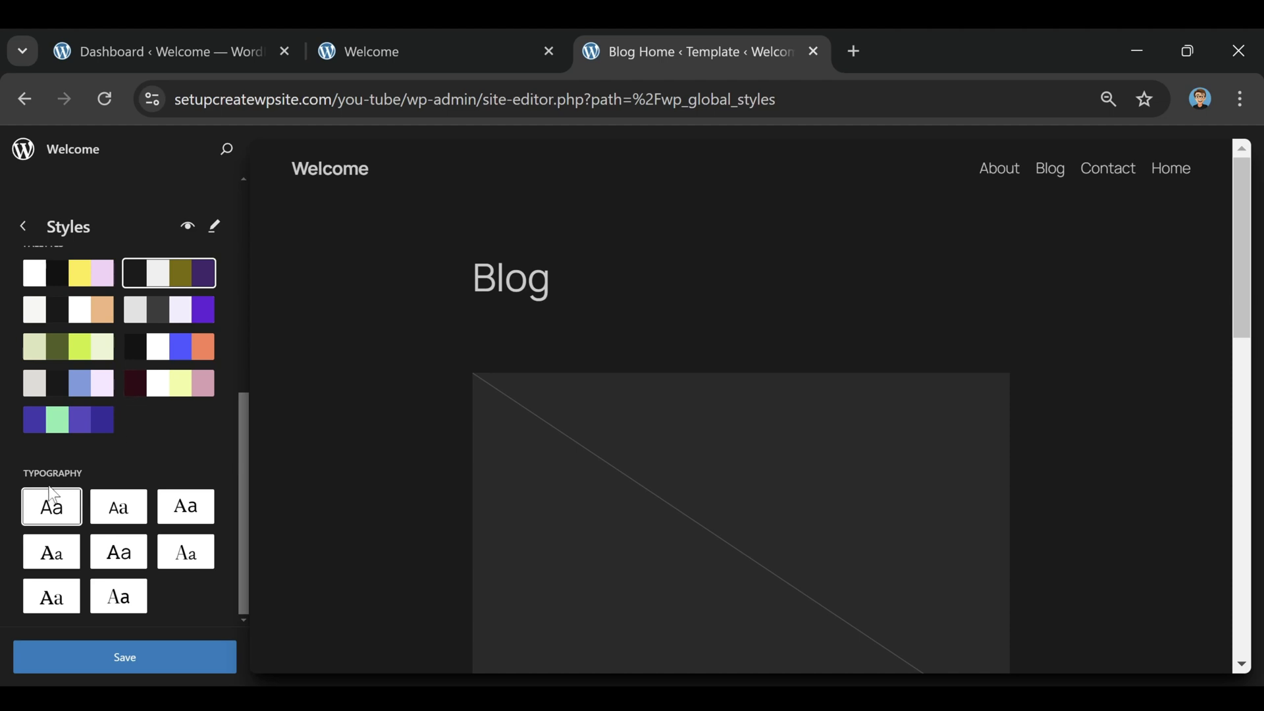
pyautogui.scroll(5, 114, 522)
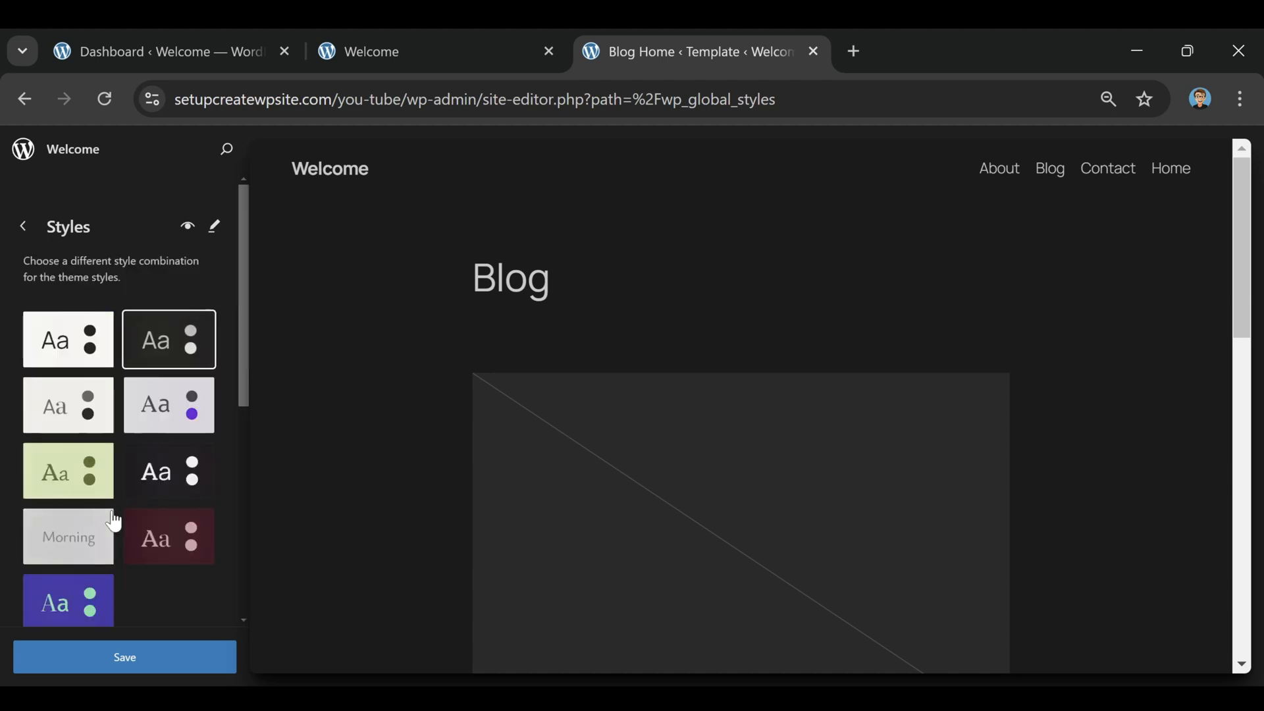
pyautogui.scroll(-5, 123, 464)
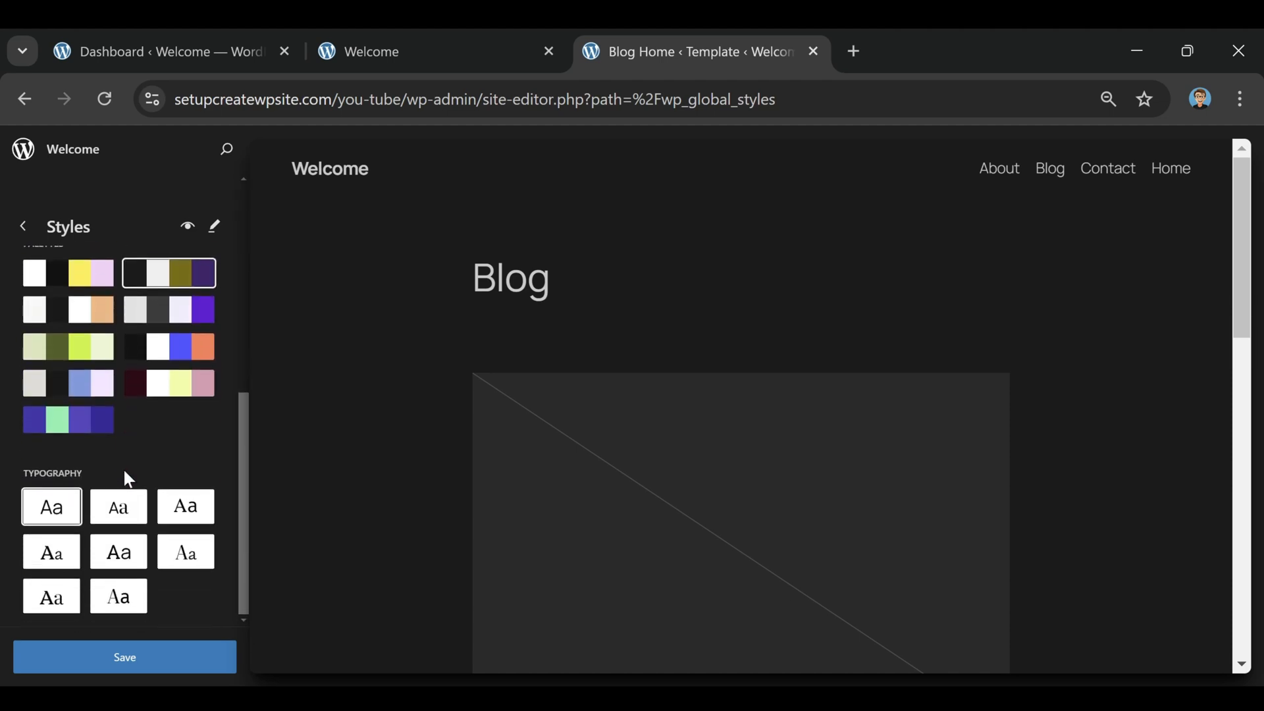
pyautogui.click(202, 514)
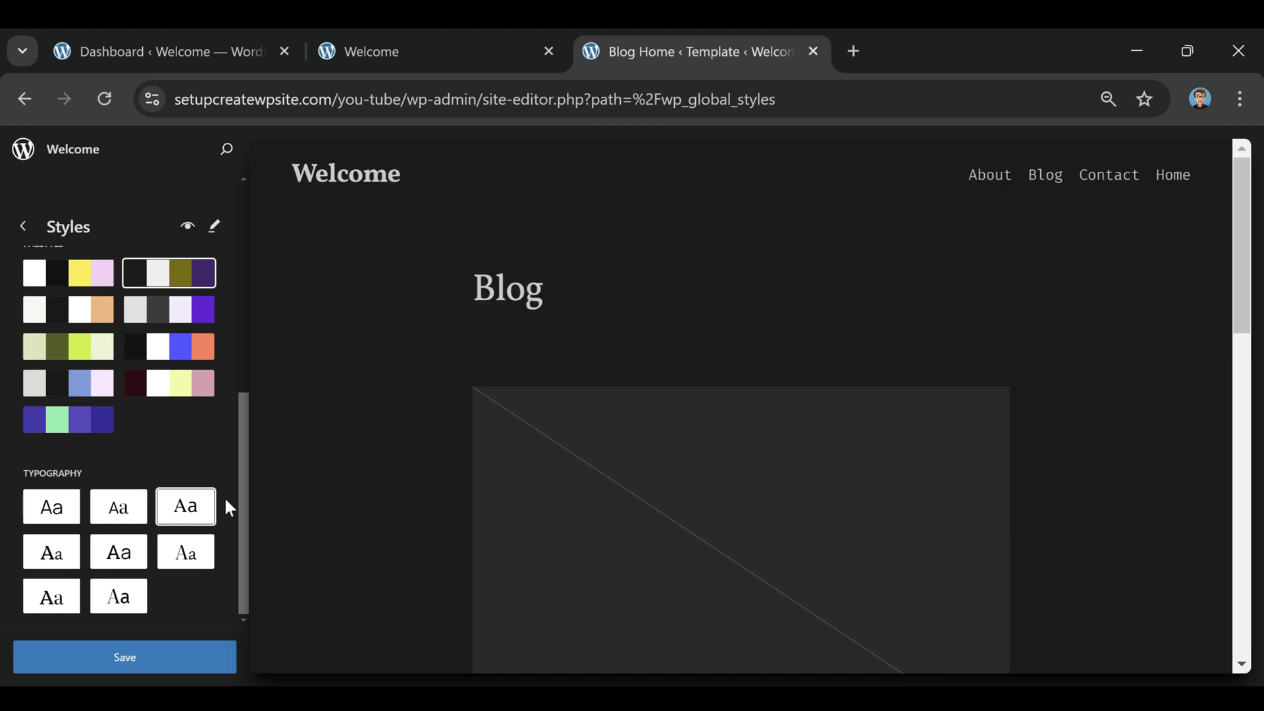
pyautogui.click(62, 552)
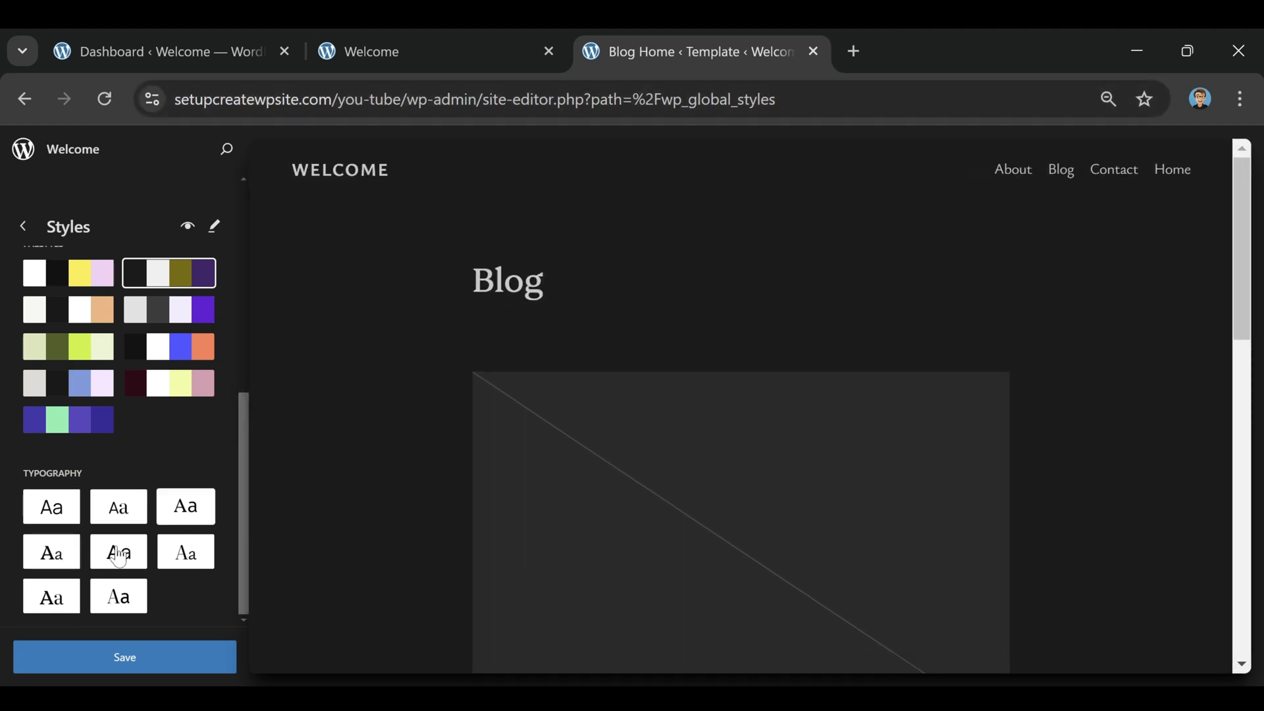
pyautogui.click(129, 557)
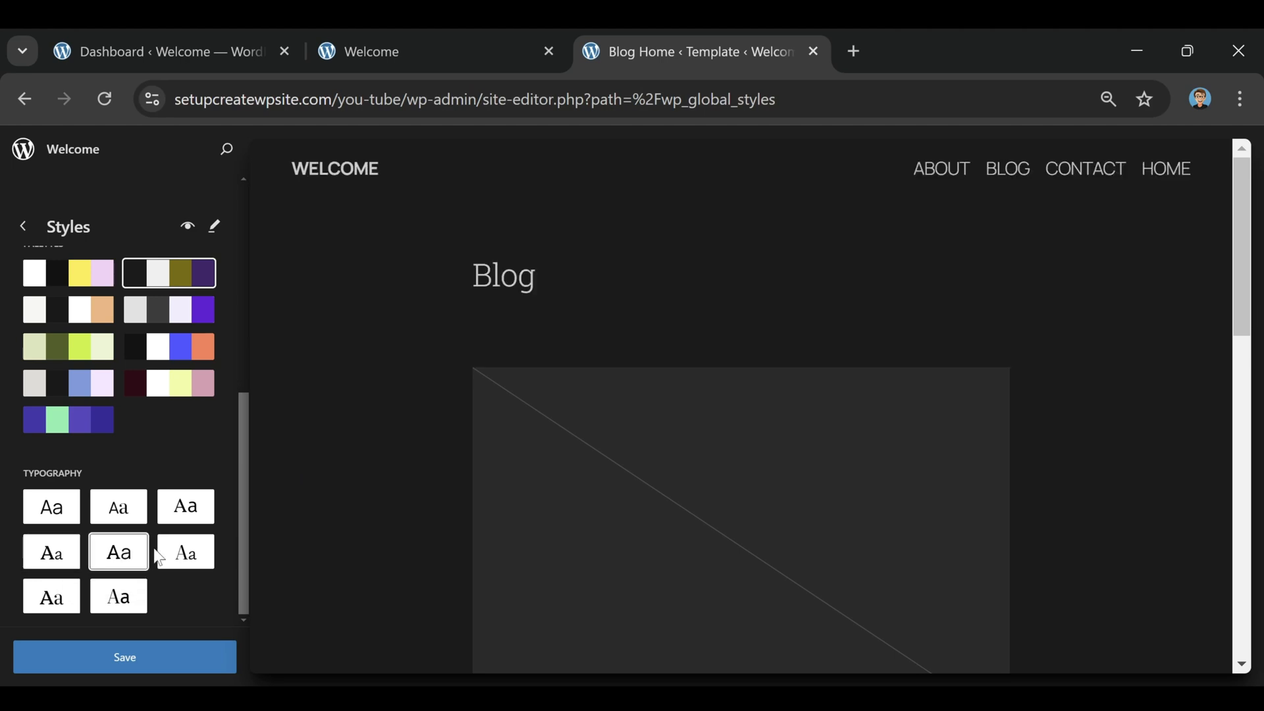
pyautogui.click(189, 564)
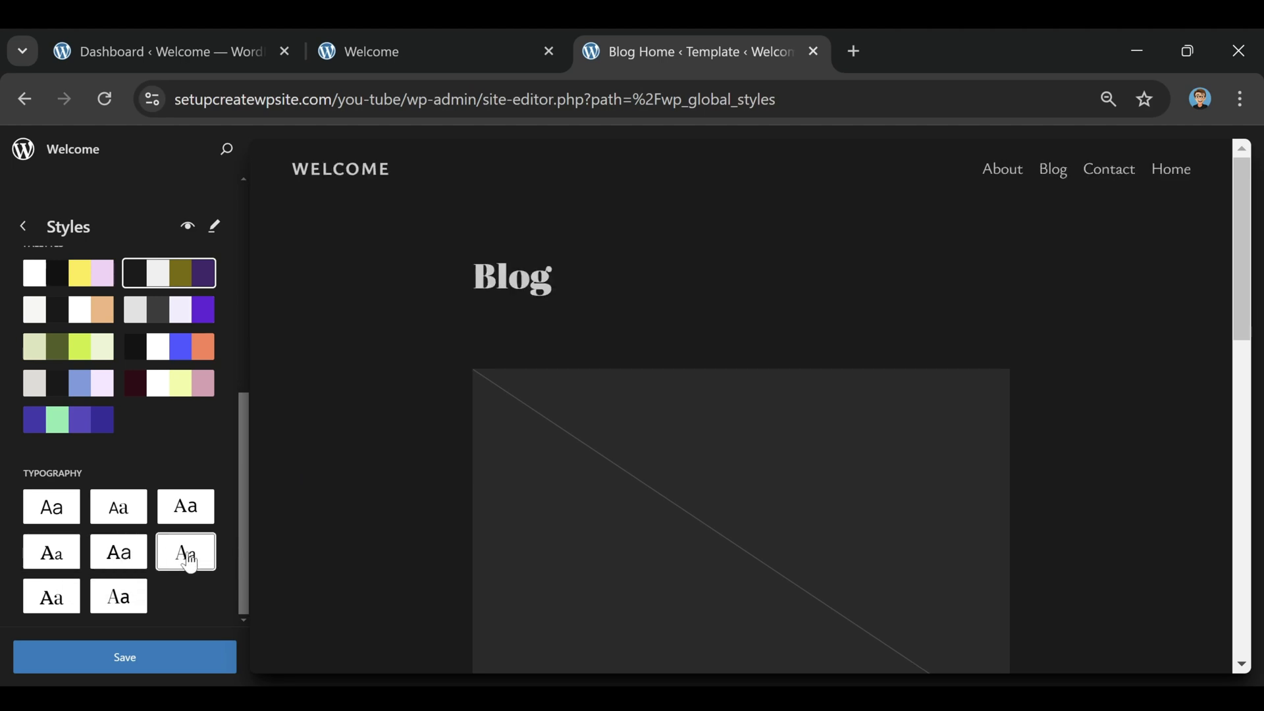
pyautogui.click(104, 612)
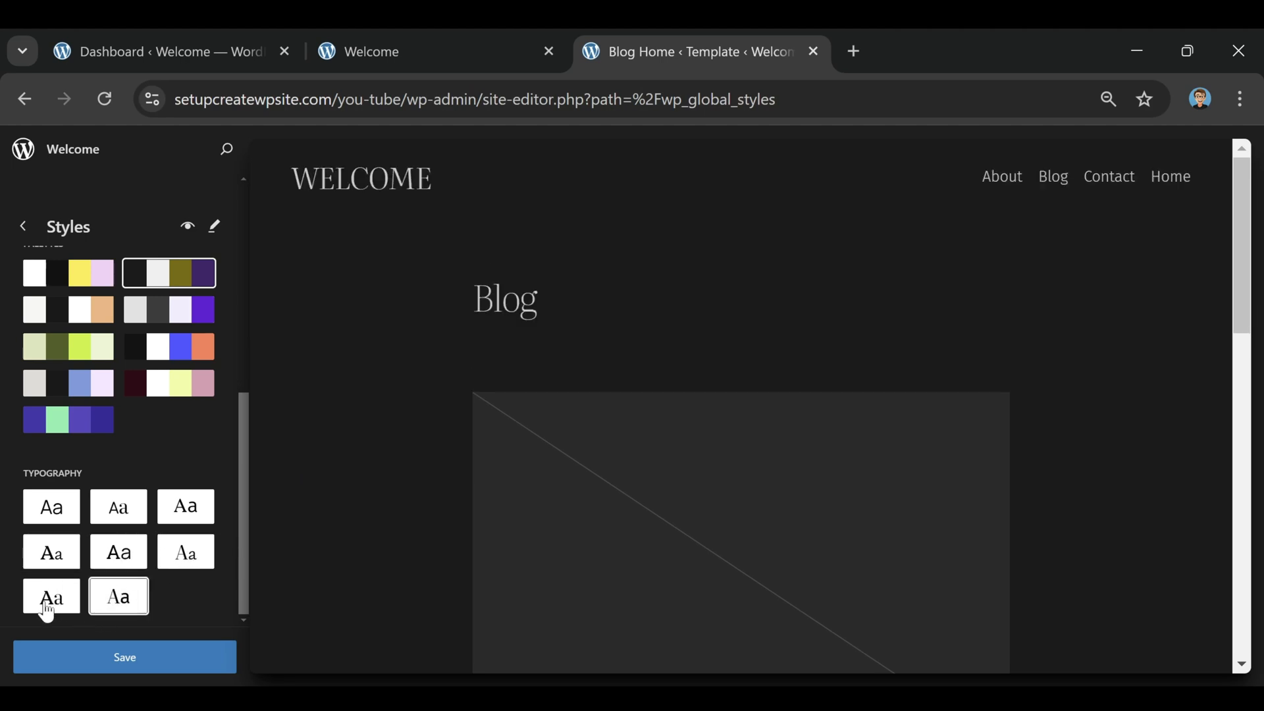
pyautogui.click(50, 597)
pyautogui.click(66, 553)
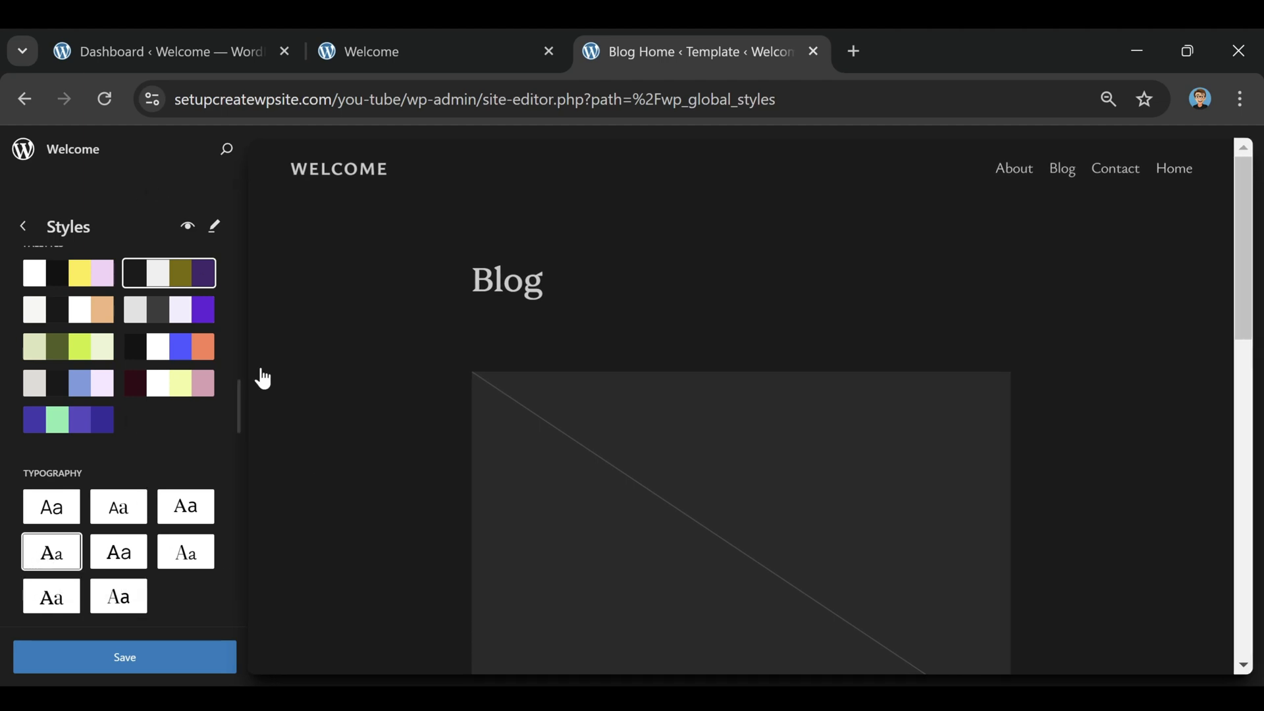
pyautogui.click(135, 664)
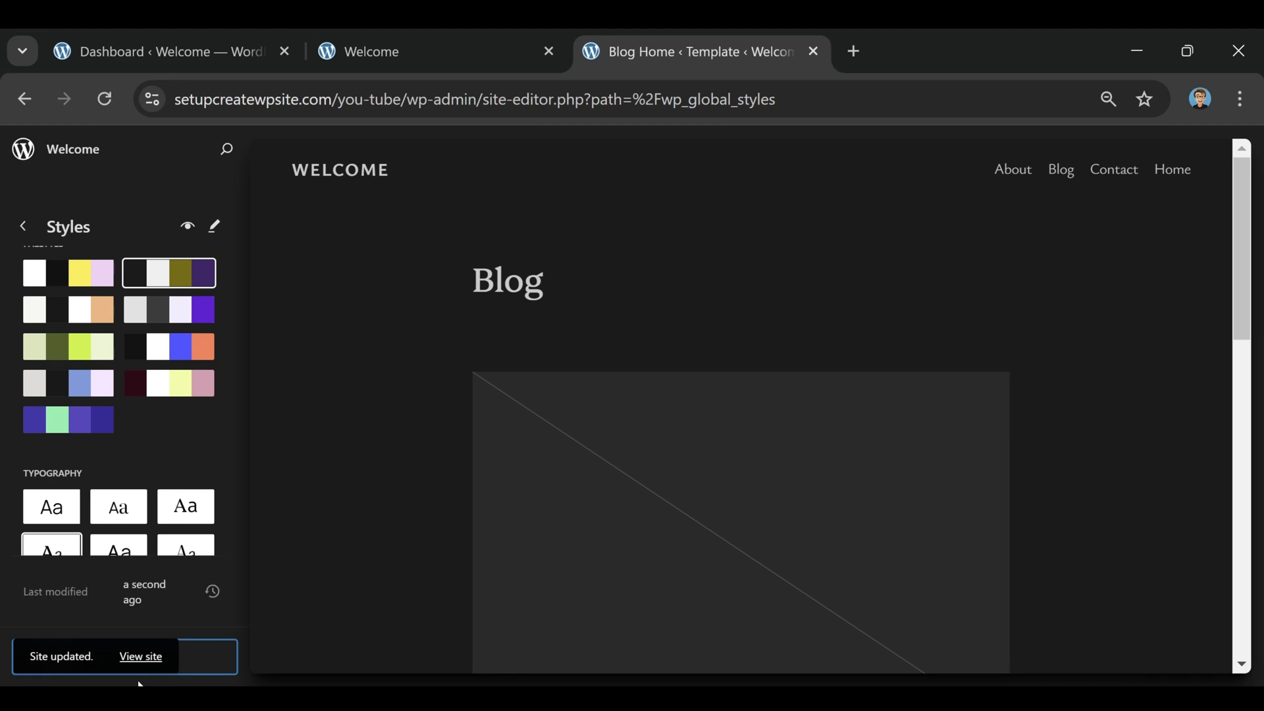
# Reload the live site and review the whole homepage with the saved styles
pyautogui.click(414, 54)
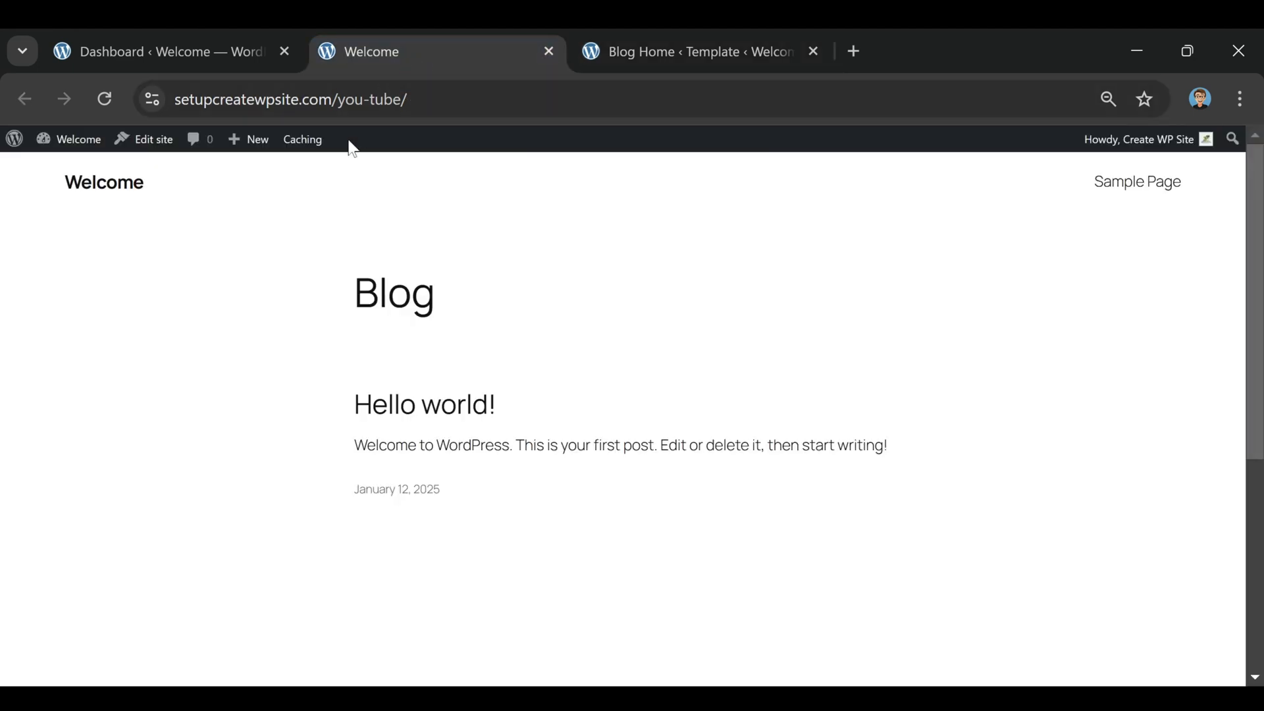
pyautogui.click(98, 103)
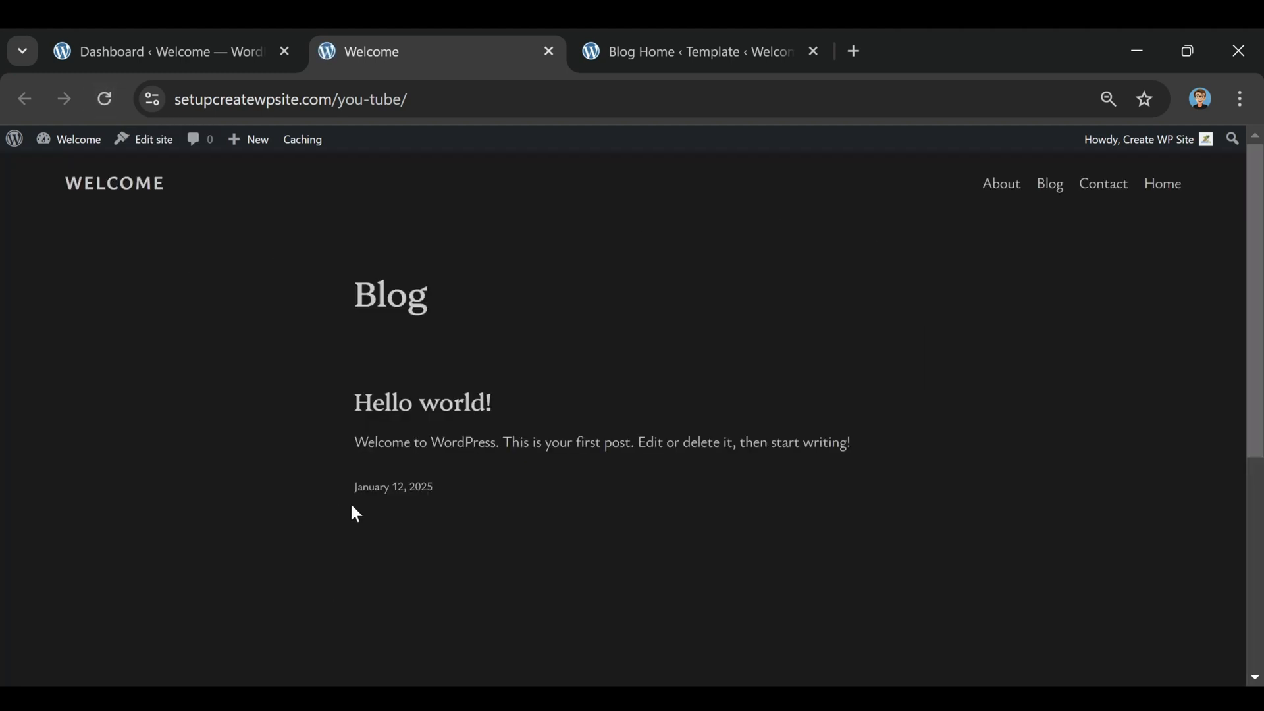
pyautogui.scroll(-10, 576, 310)
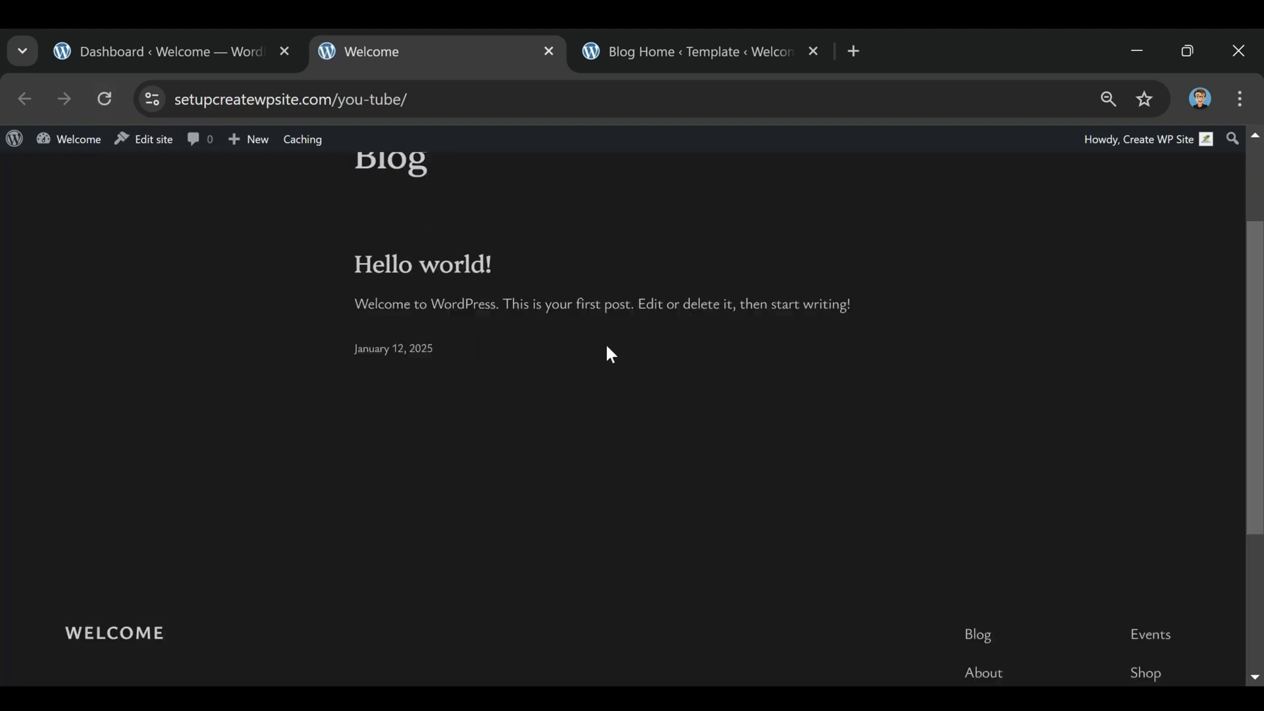
pyautogui.scroll(10, 618, 367)
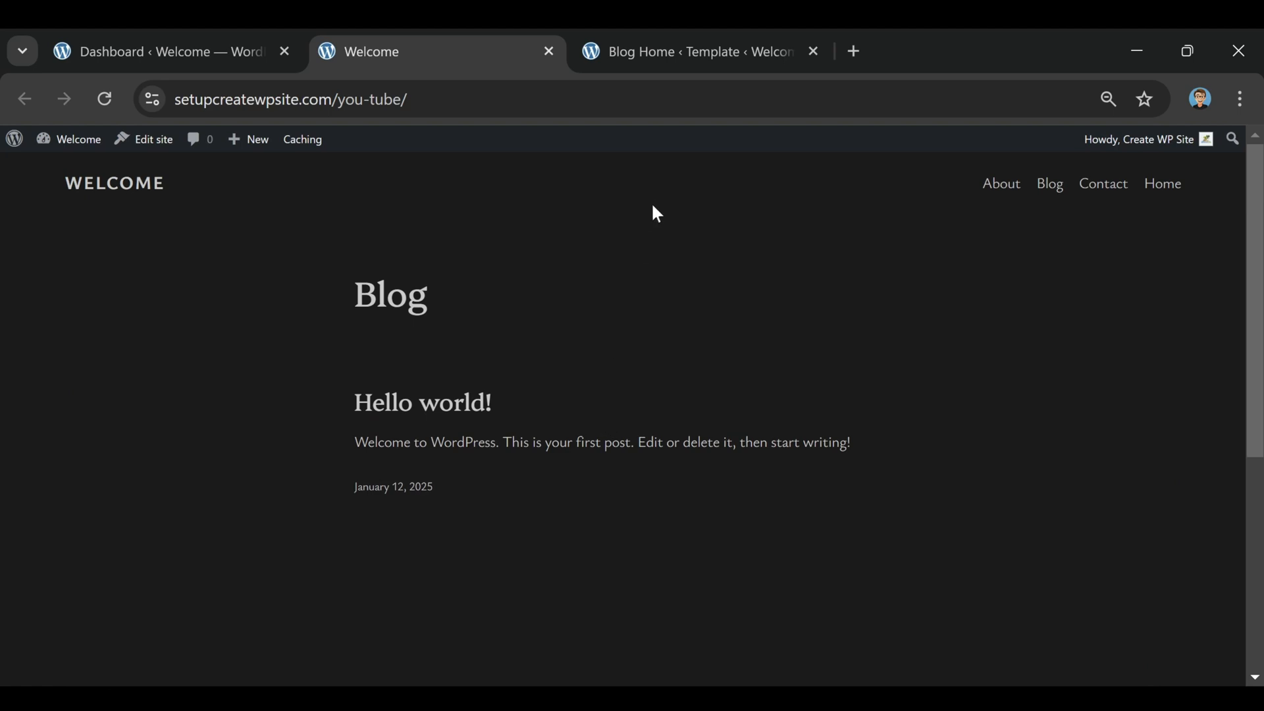
# Replace the site title in the Blog Home template's header with "Digital Traffic lab" and save the change
pyautogui.hotkey('ctrl', 'Tab')
pyautogui.click(93, 207)
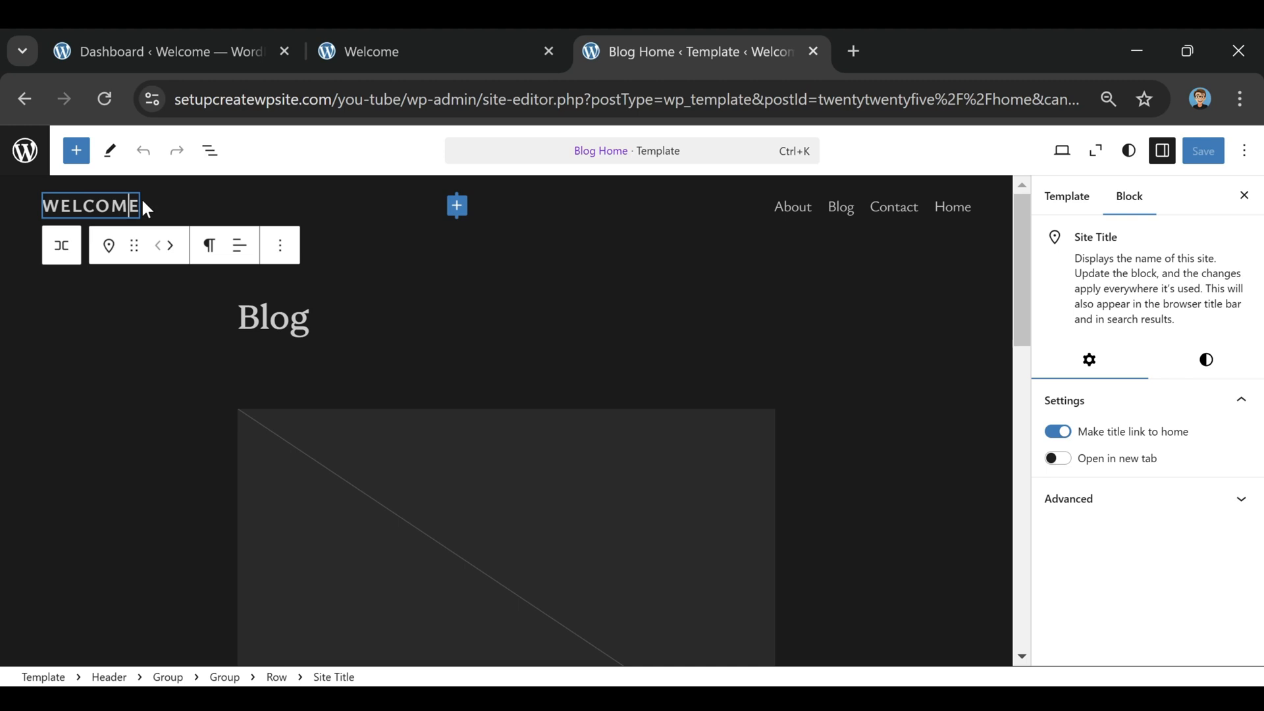
pyautogui.press('Right')
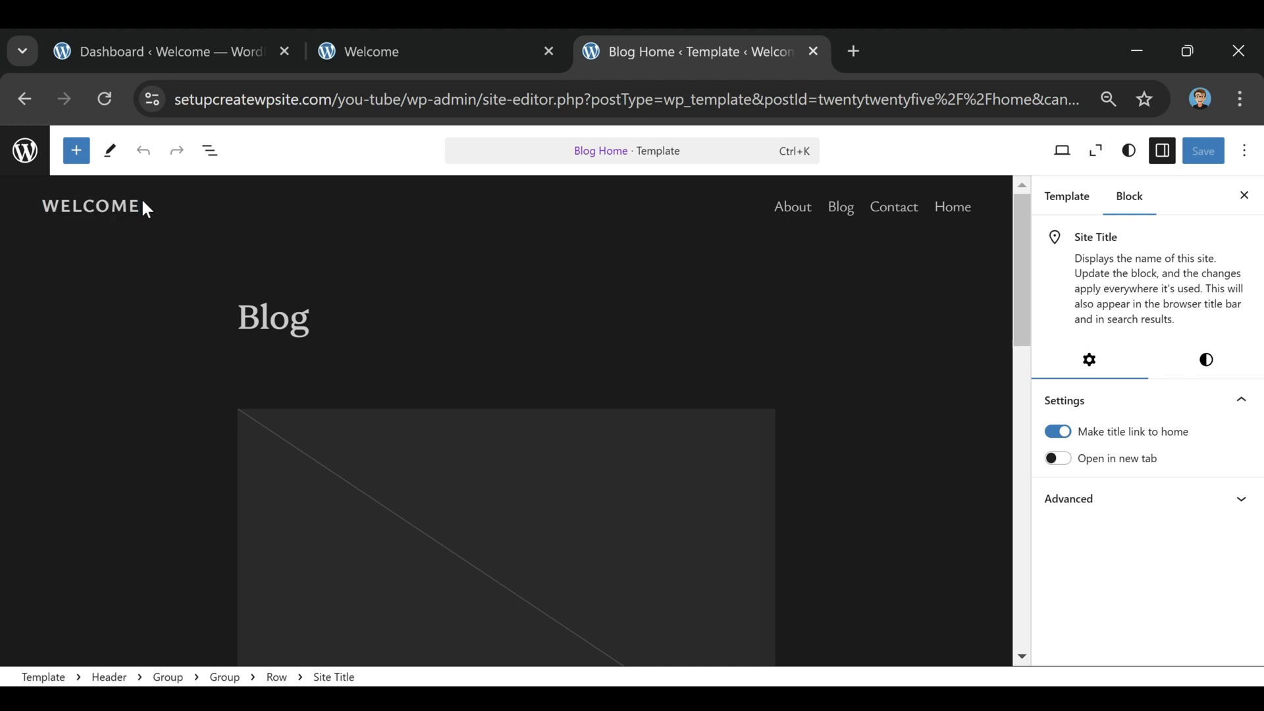
pyautogui.press('BackSpace')
pyautogui.press('BackSpace')
pyautogui.press('BackSpace')
pyautogui.press('BackSpace')
pyautogui.press('BackSpace')
pyautogui.press('BackSpace')
pyautogui.press('BackSpace')
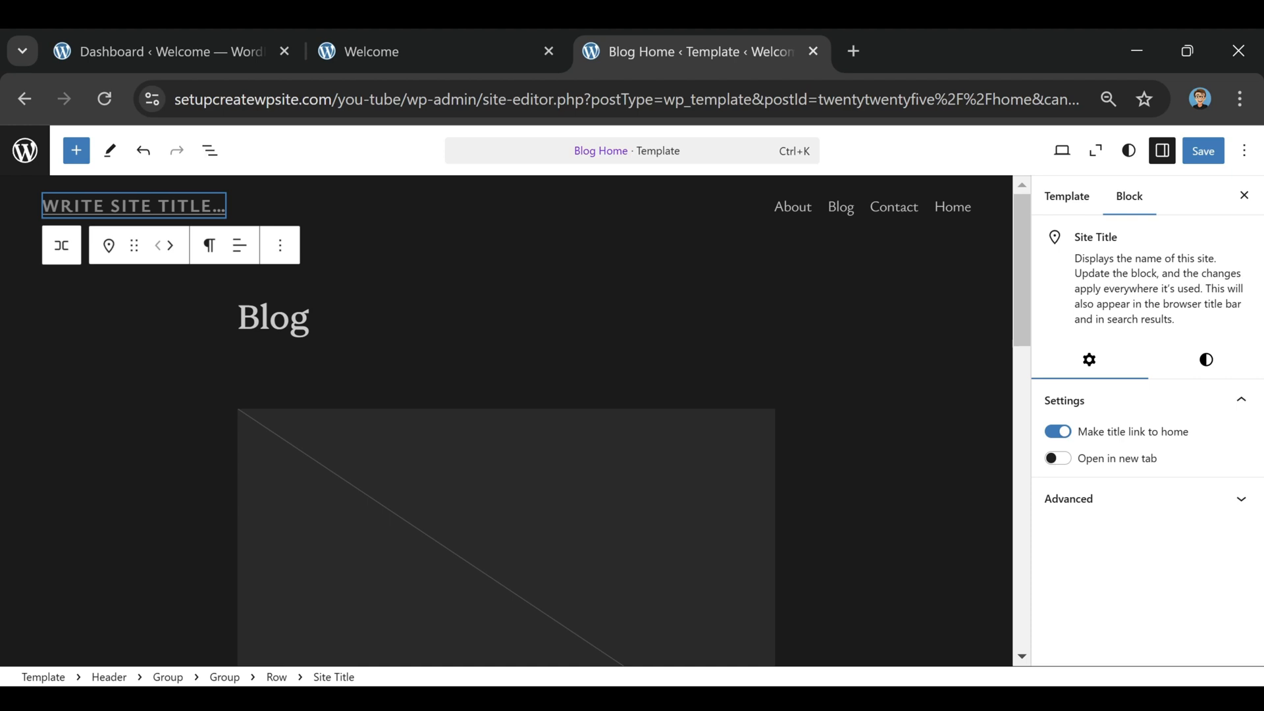
pyautogui.write('Digital Traffic Lab')
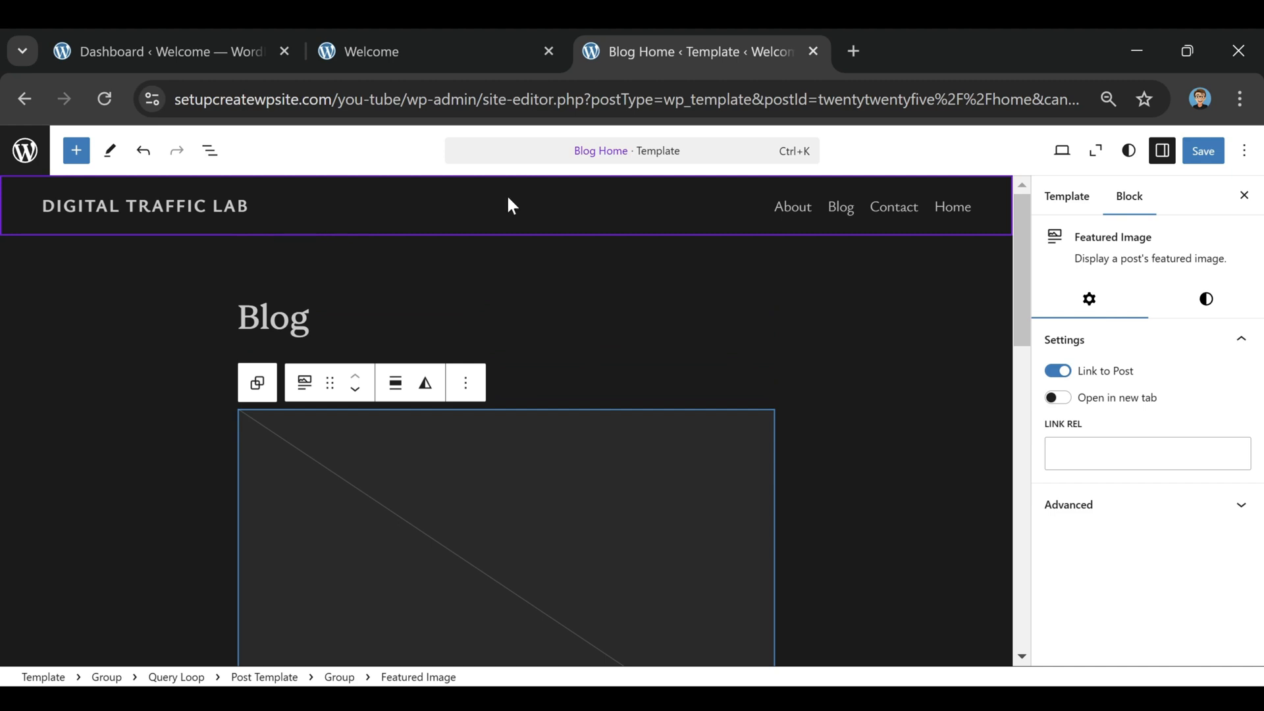
pyautogui.click(1201, 158)
pyautogui.click(1203, 159)
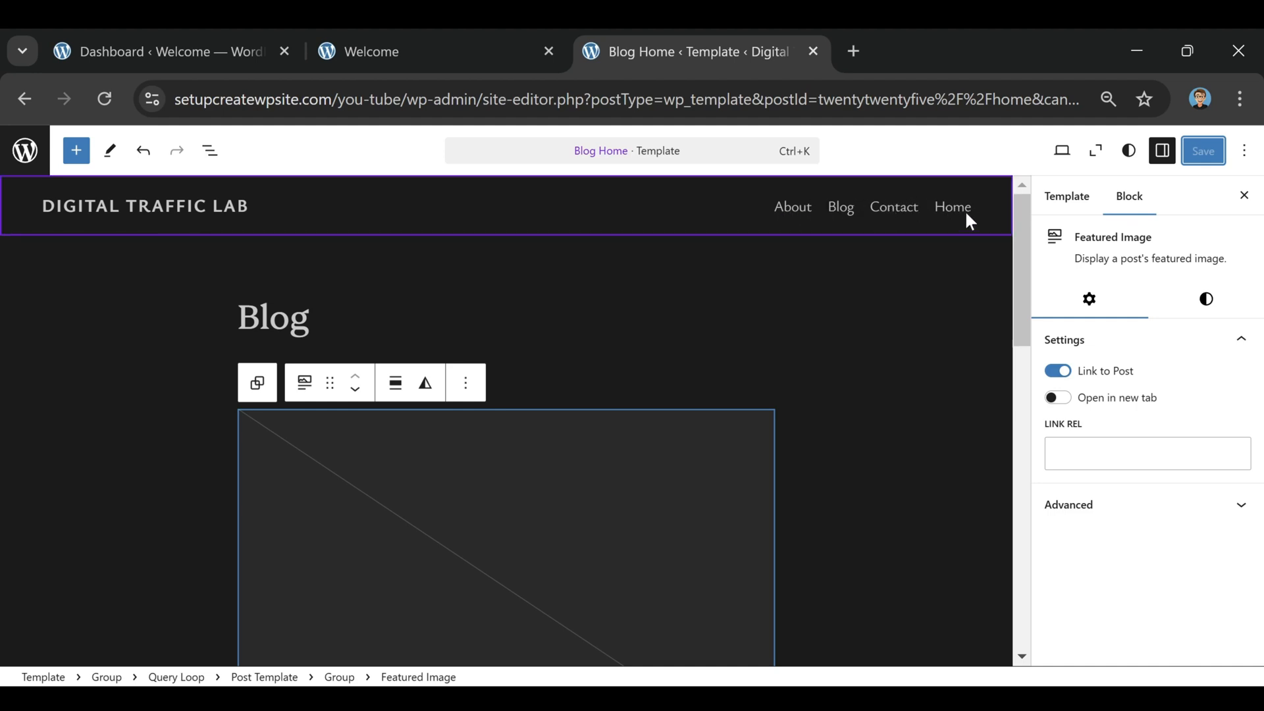
# Convert the header navigation's automatic page list into an editable menu
pyautogui.click(645, 207)
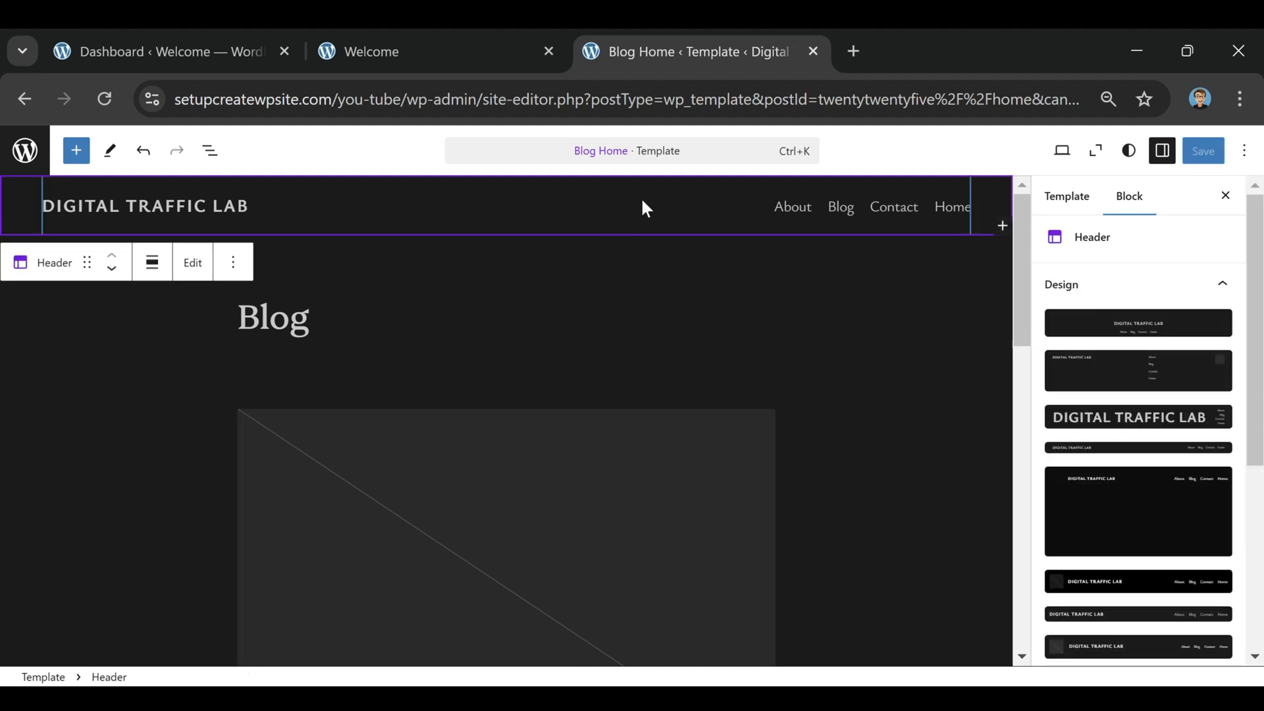
pyautogui.click(820, 206)
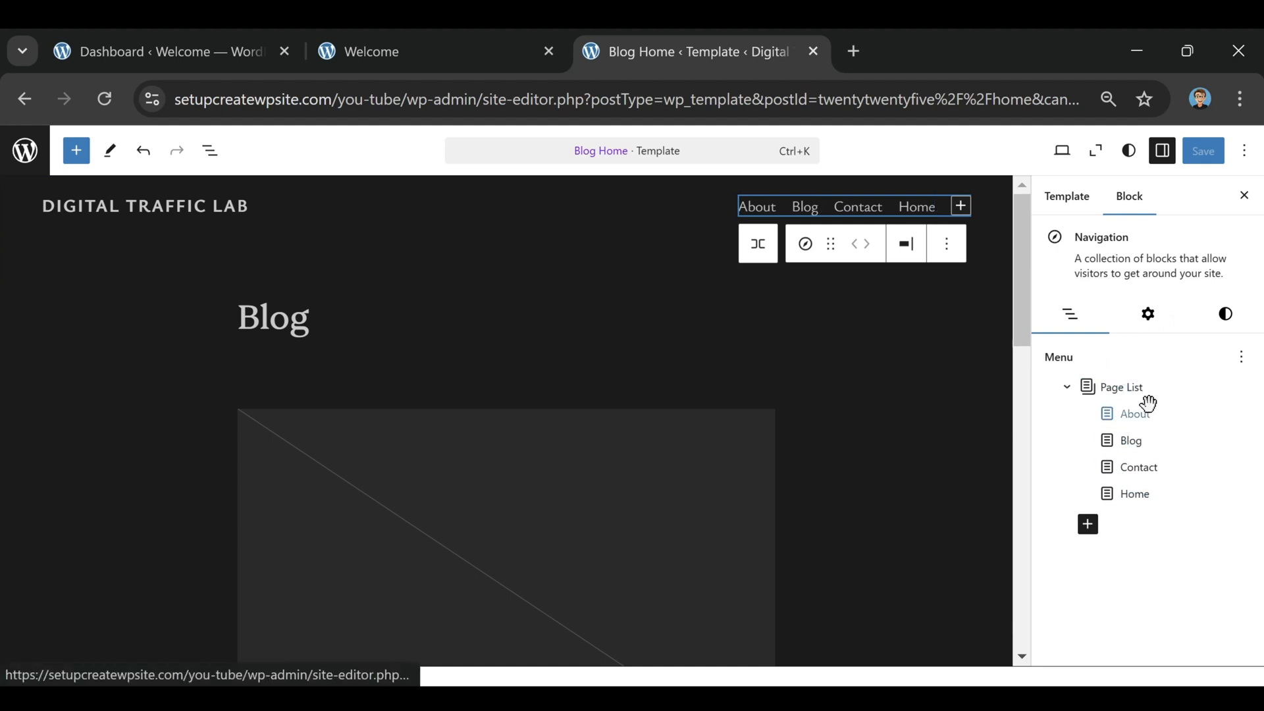
pyautogui.click(1133, 495)
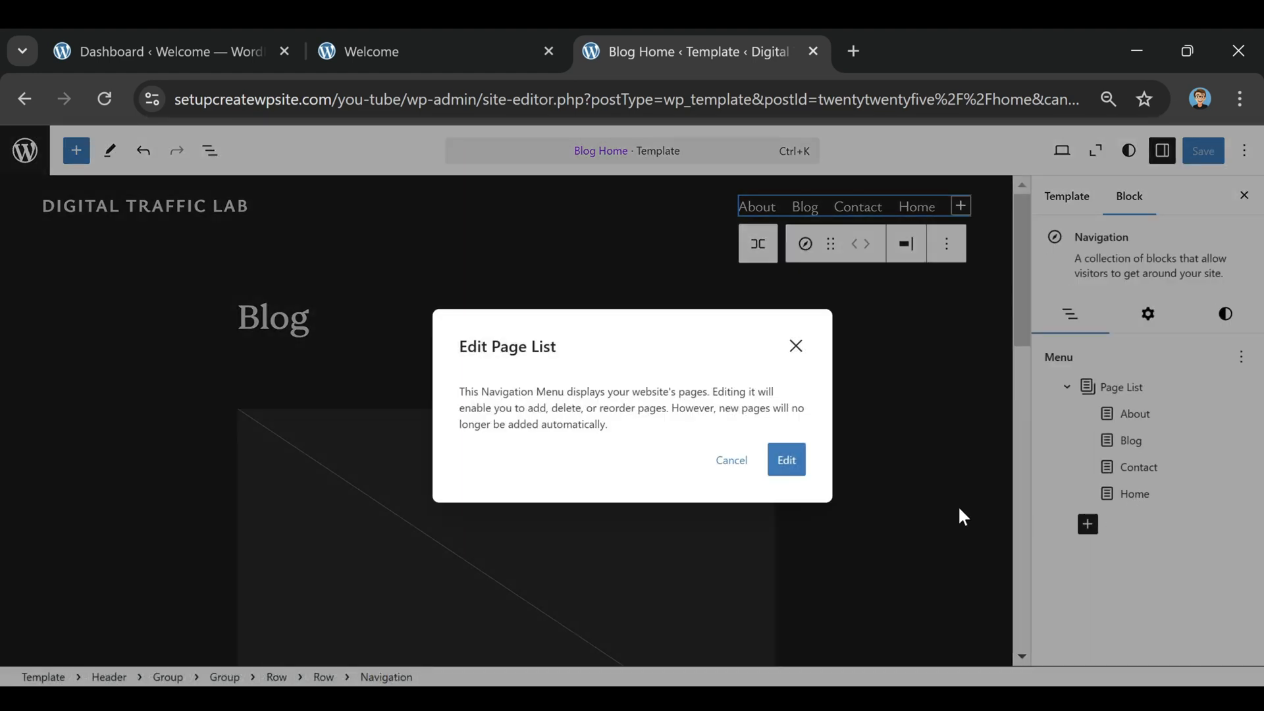
pyautogui.click(787, 461)
# Reorder the header menu to Home, Blog, About, Contact, save it, and reload the live site to check it
pyautogui.moveTo(1120, 462); pyautogui.dragTo(1078, 385)
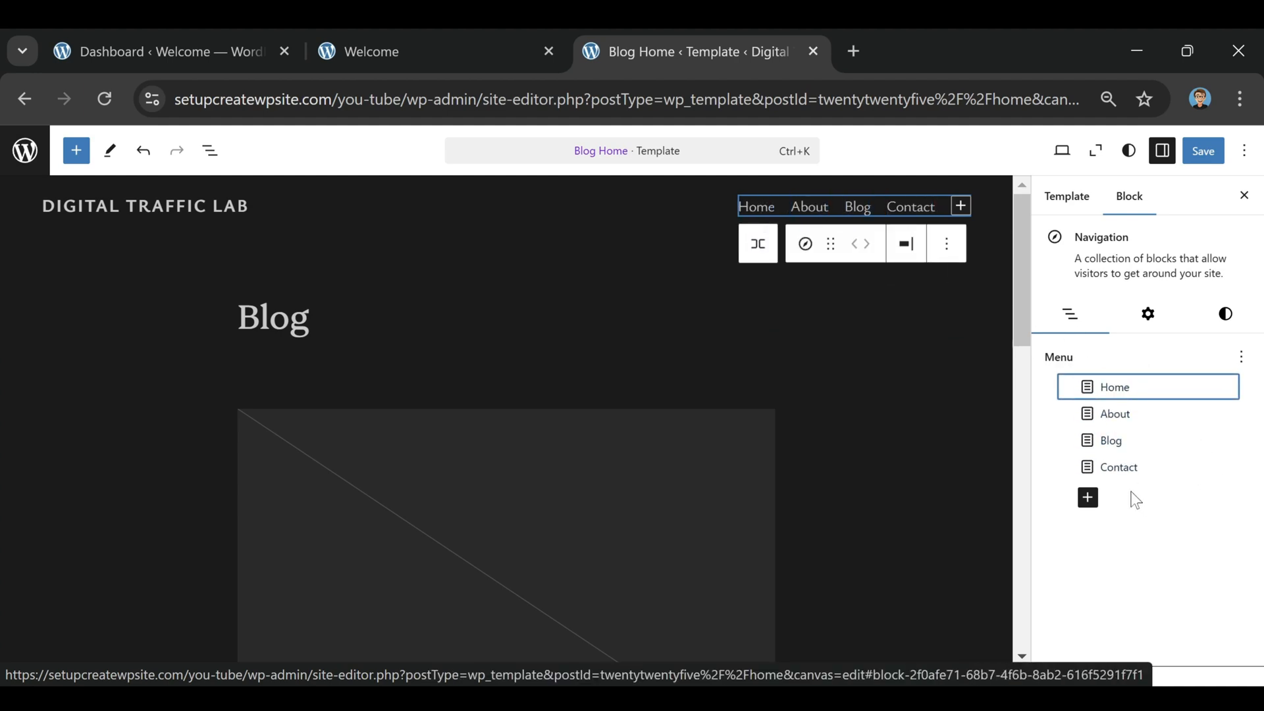
pyautogui.click(1112, 441)
pyautogui.moveTo(1111, 441); pyautogui.dragTo(1082, 411)
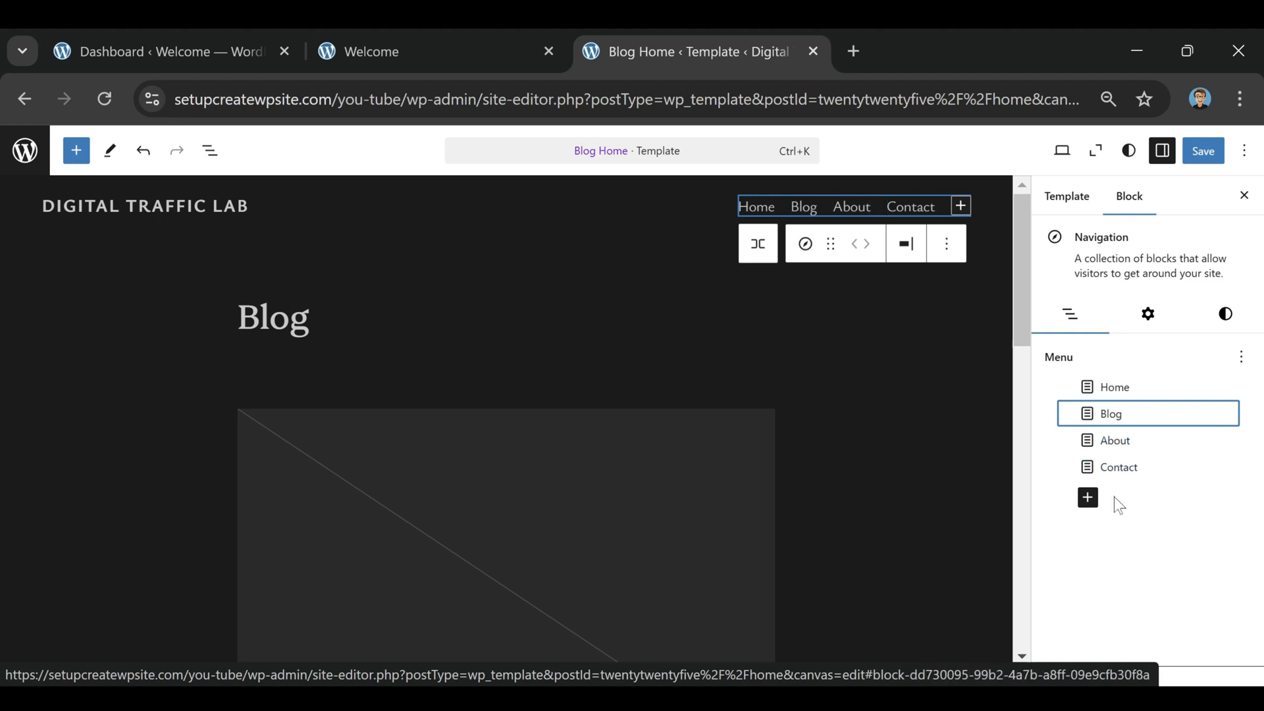
pyautogui.click(1204, 151)
pyautogui.click(1200, 151)
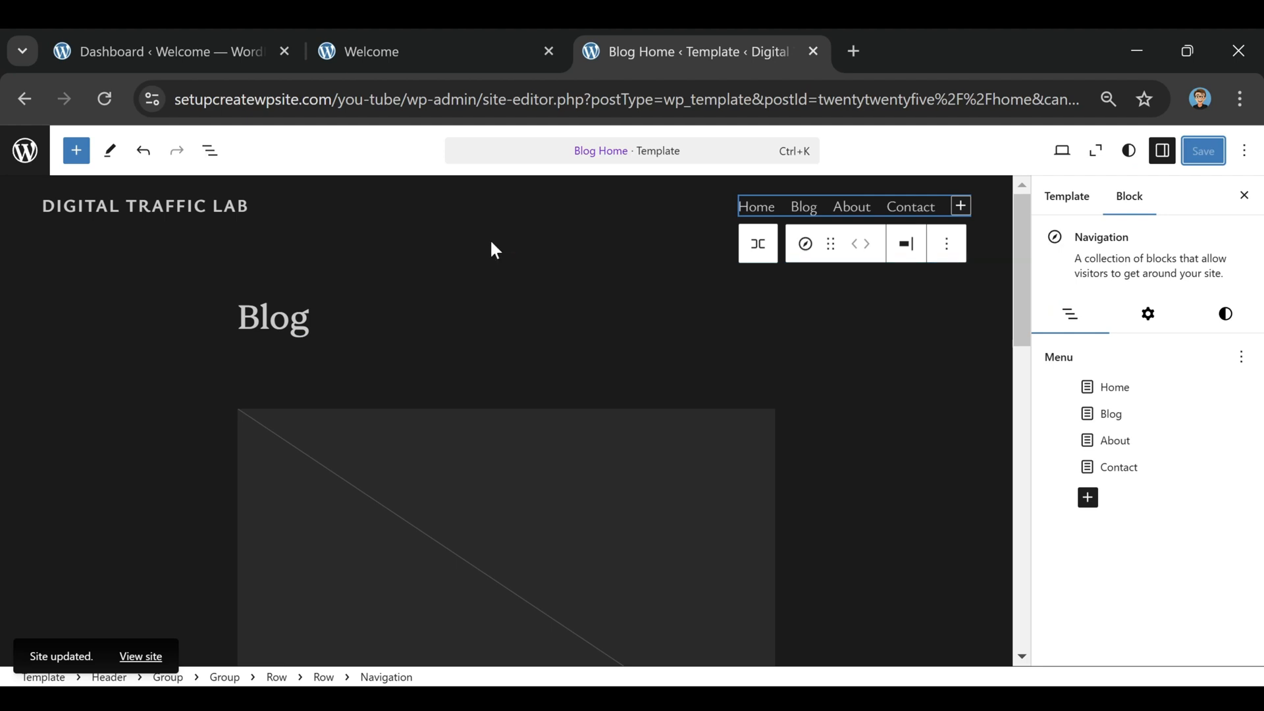
pyautogui.click(408, 46)
pyautogui.click(106, 100)
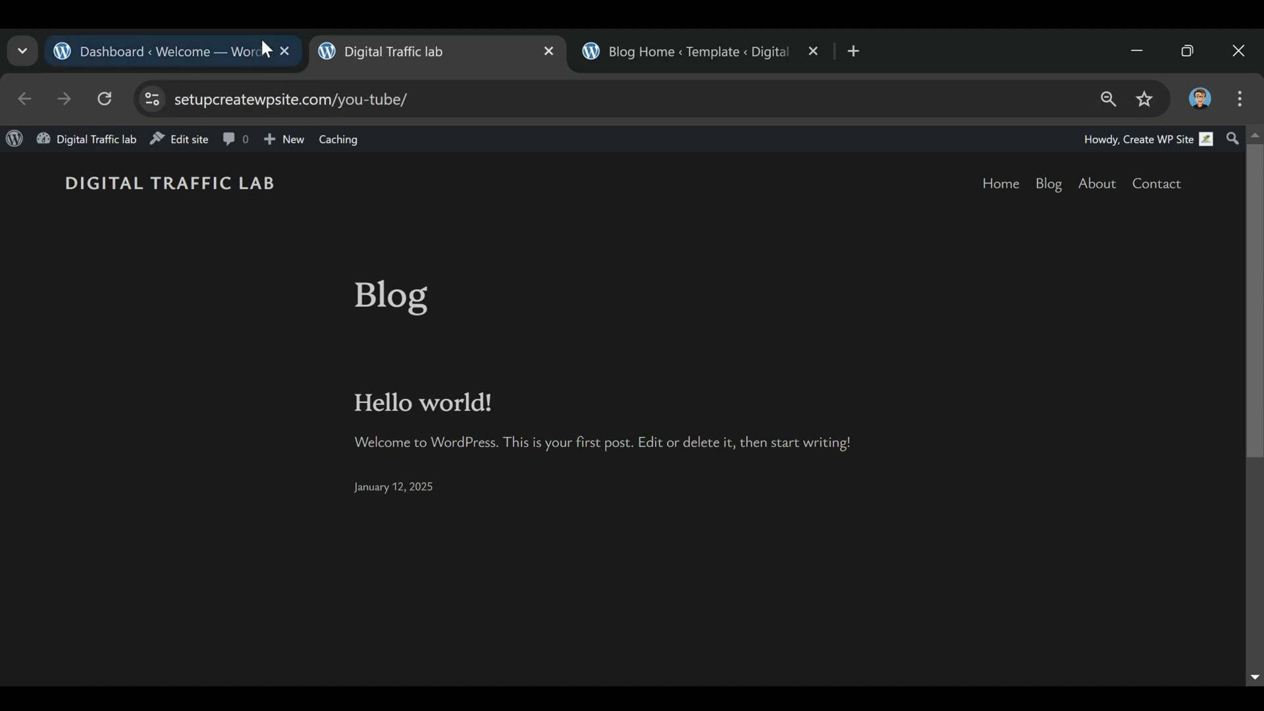
# In the dashboard's Reading settings, make the homepage display a static page and choose Home as the homepage
pyautogui.click(112, 52)
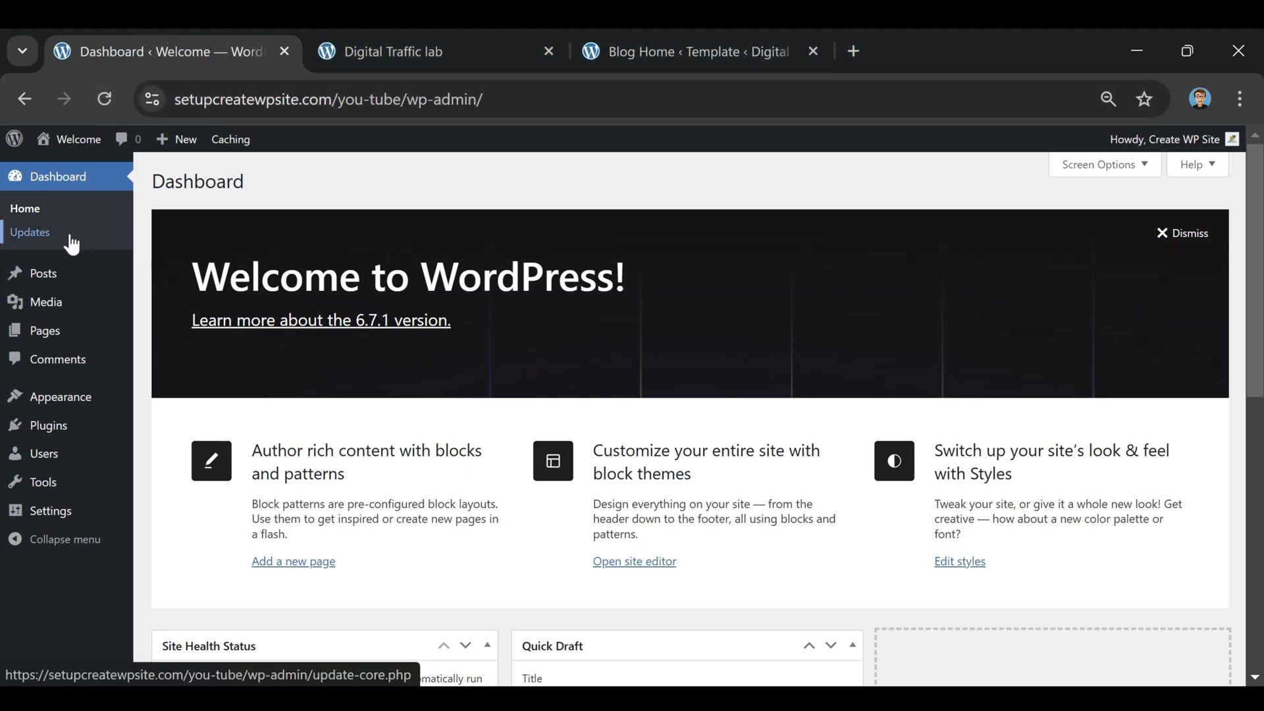
pyautogui.moveTo(57, 345)
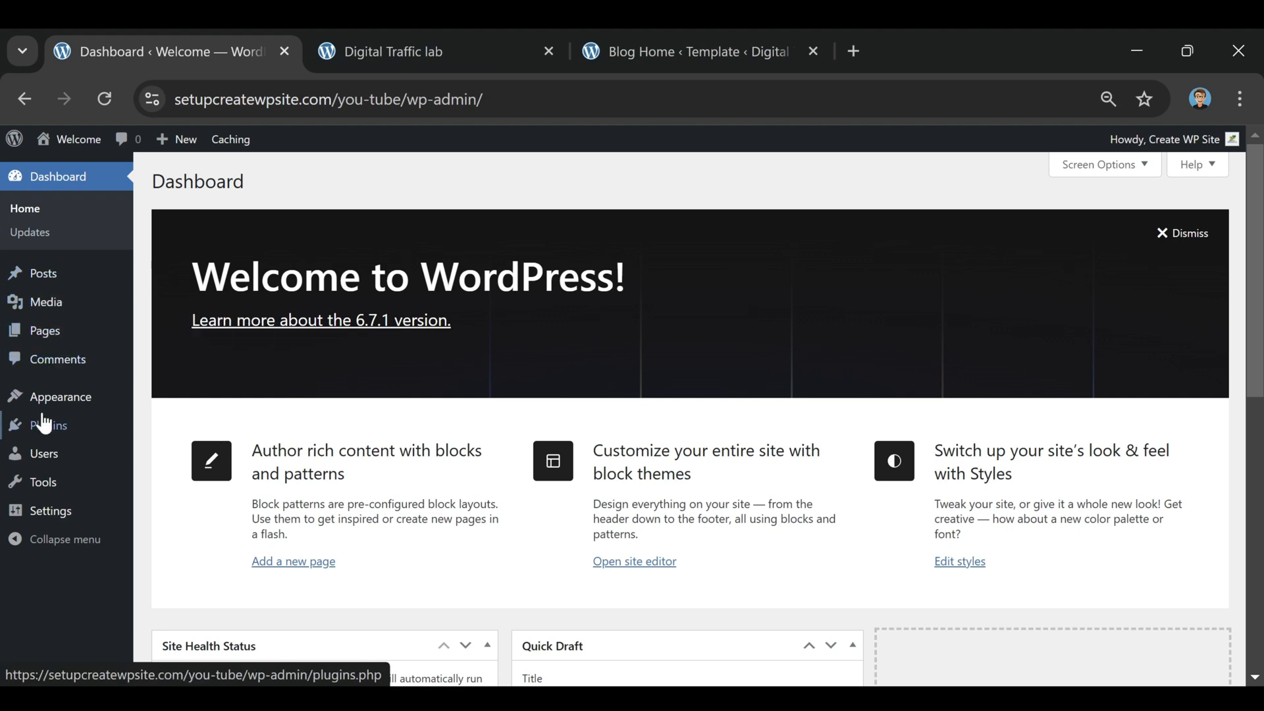
pyautogui.moveTo(17, 517)
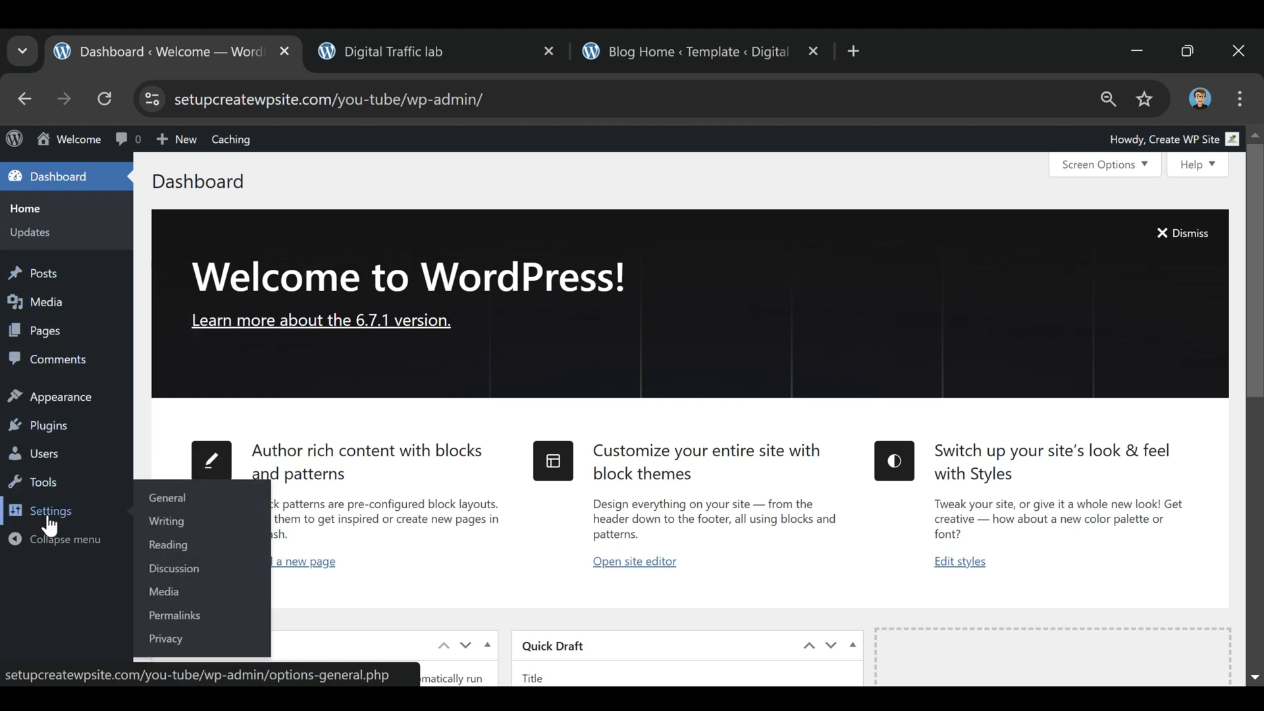
pyautogui.click(180, 555)
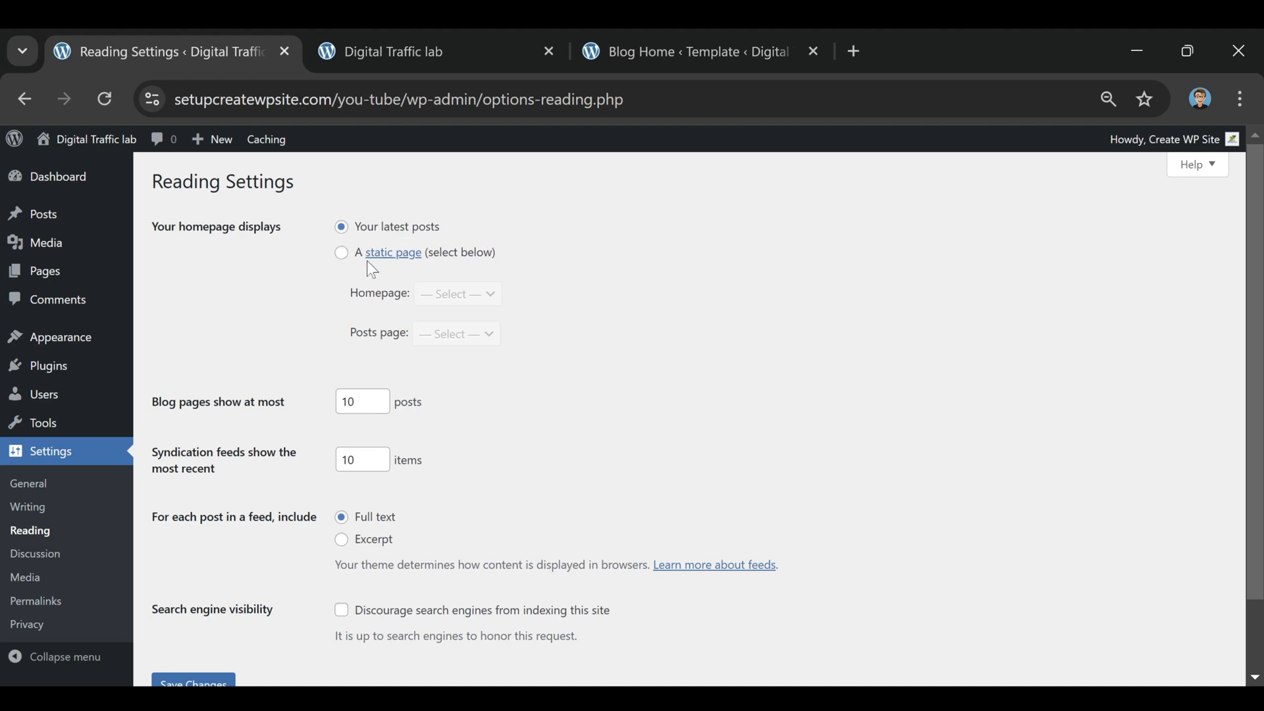
pyautogui.click(342, 257)
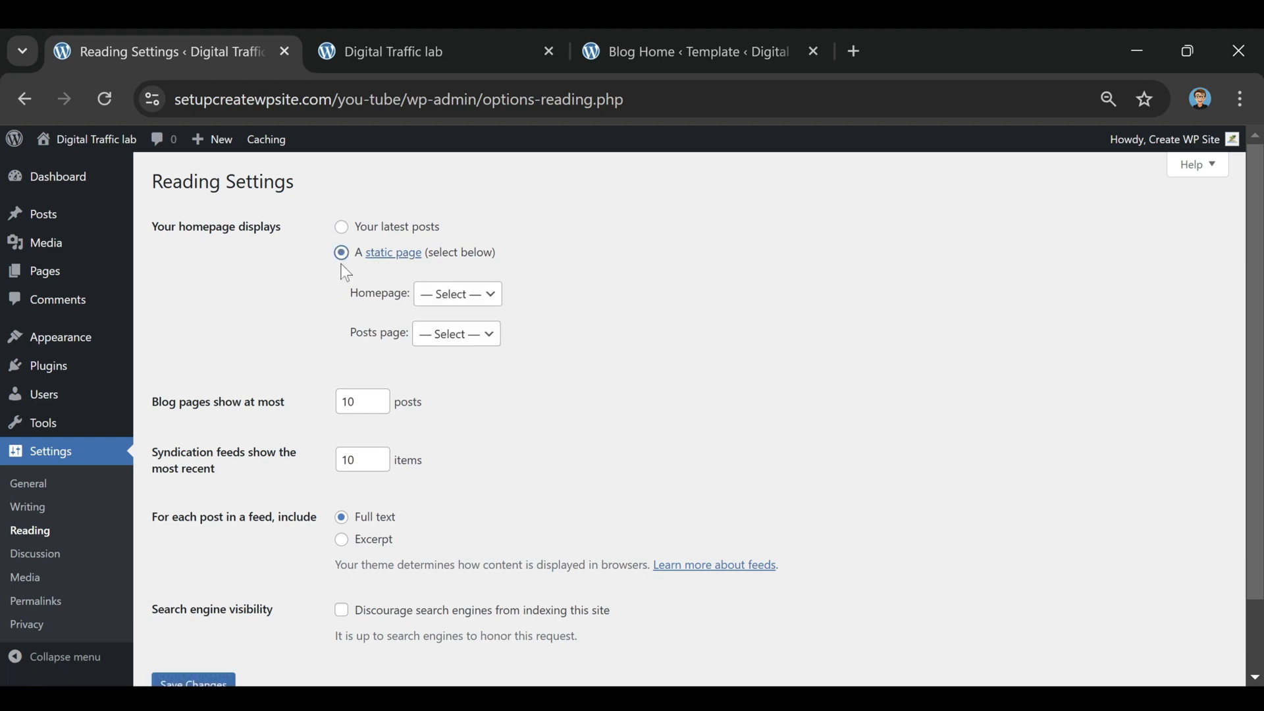
pyautogui.click(484, 302)
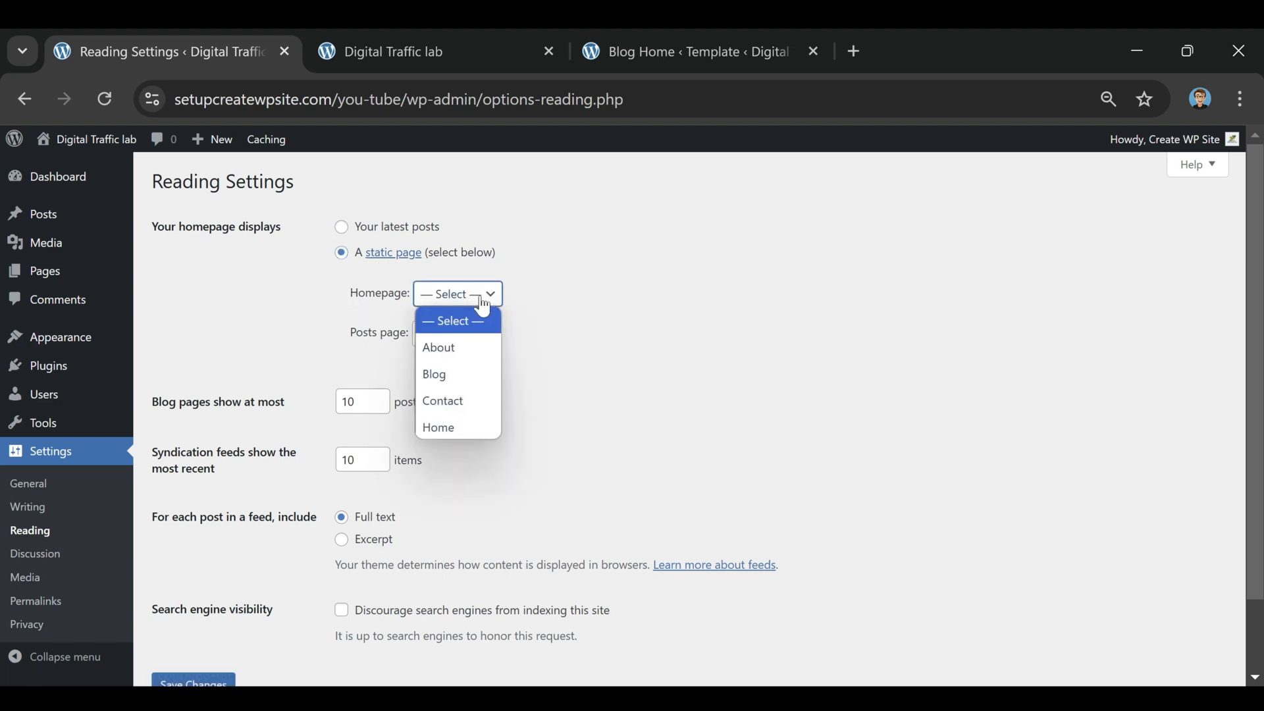
pyautogui.click(456, 416)
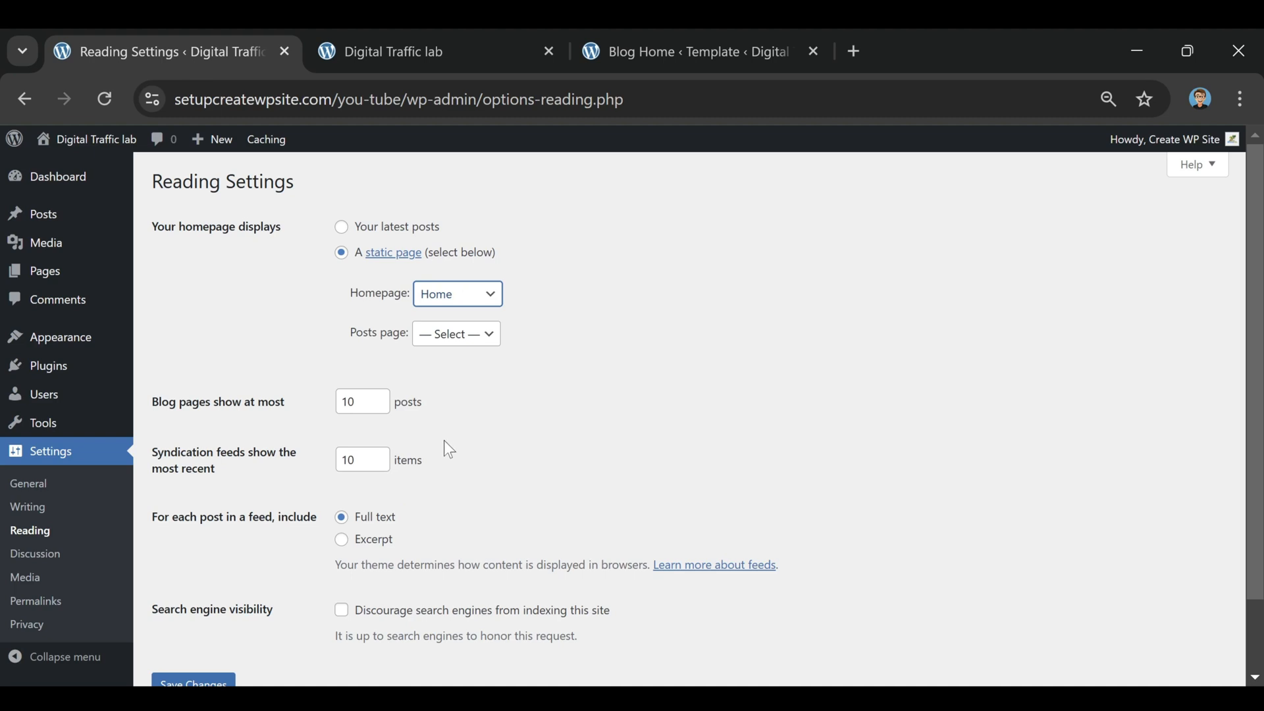
# Set Blog as the posts page in the Reading settings and save the changes
pyautogui.click(438, 341)
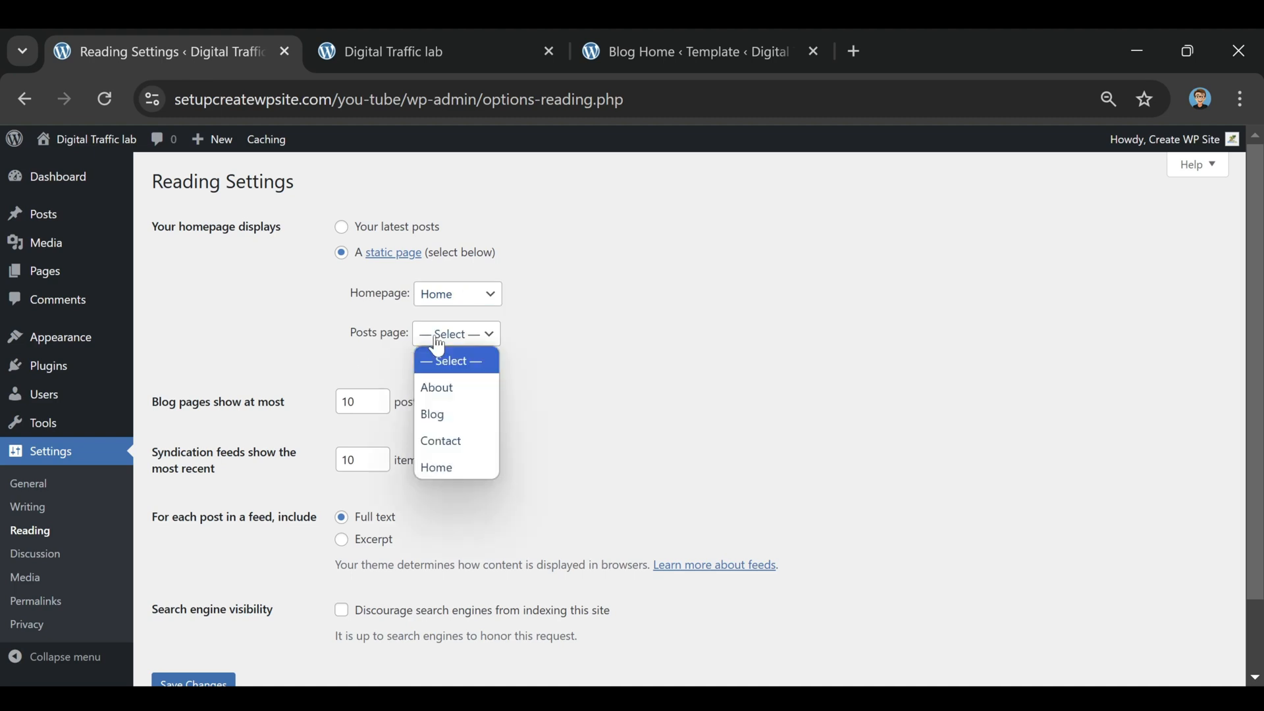
pyautogui.click(465, 416)
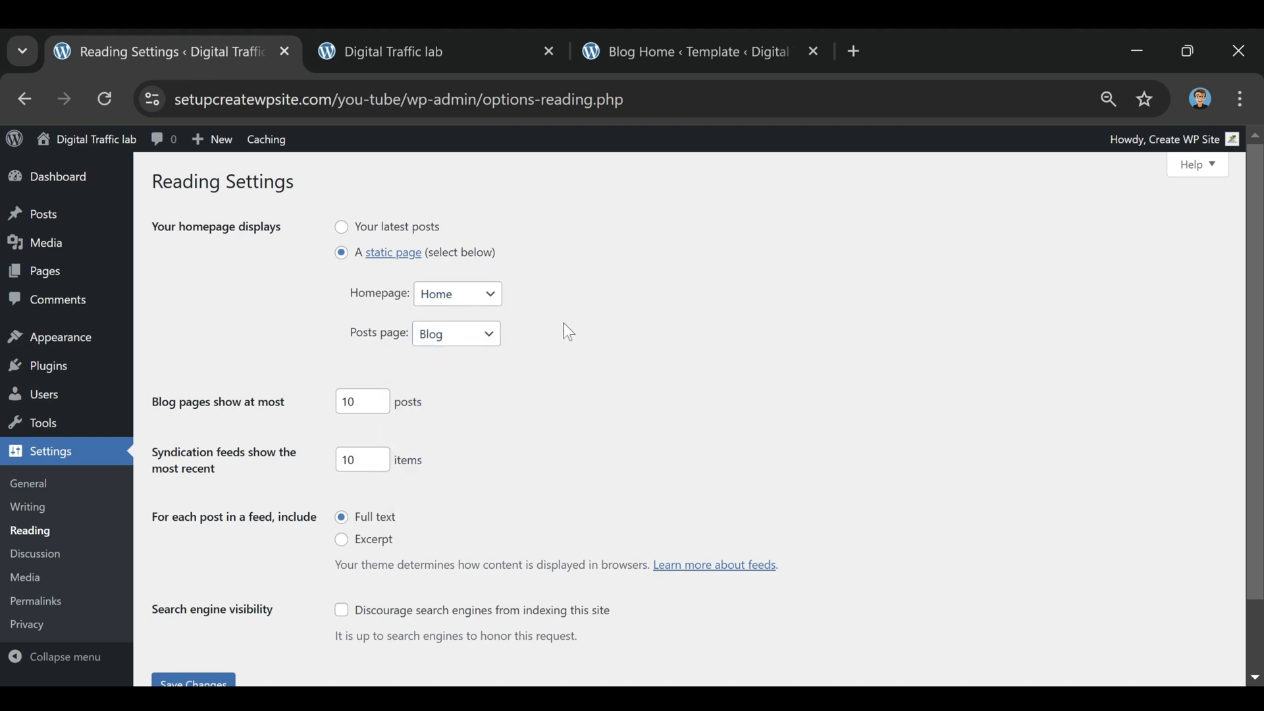
pyautogui.scroll(-2, 443, 369)
pyautogui.click(201, 609)
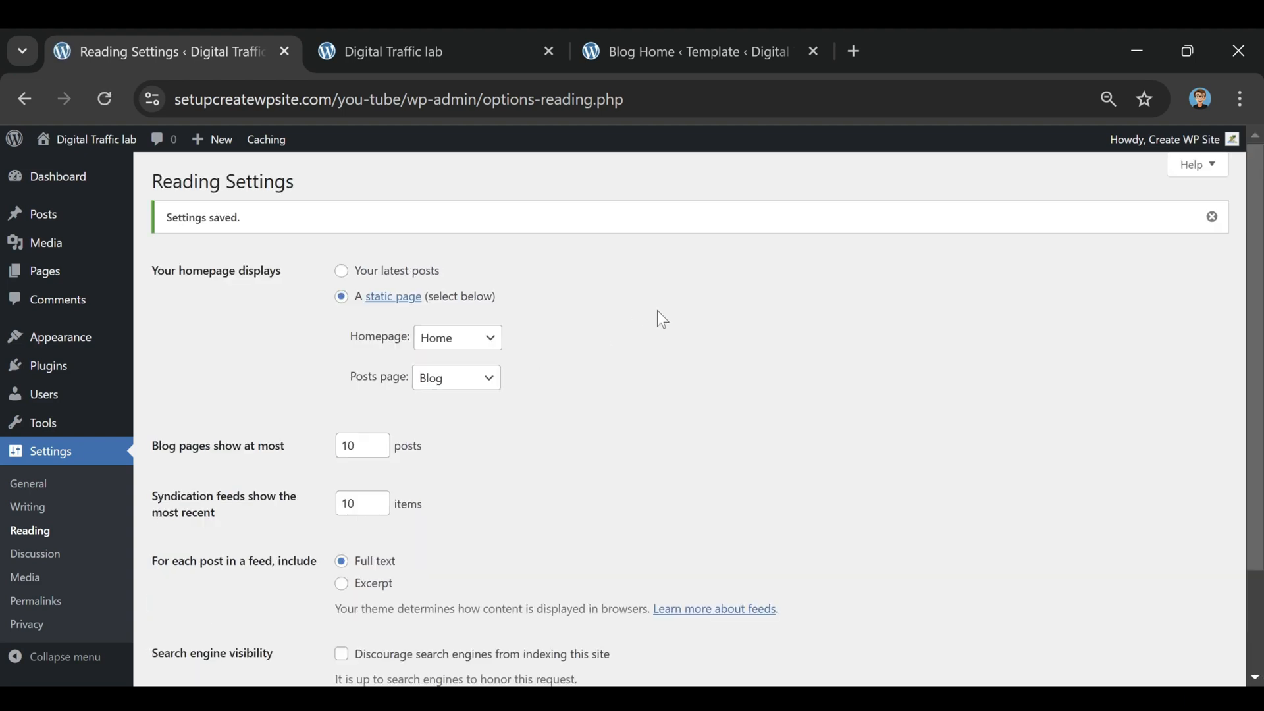
# Check the live homepage, close the old template editor tab, and open the site editor from the live site in a new tab
pyautogui.click(462, 47)
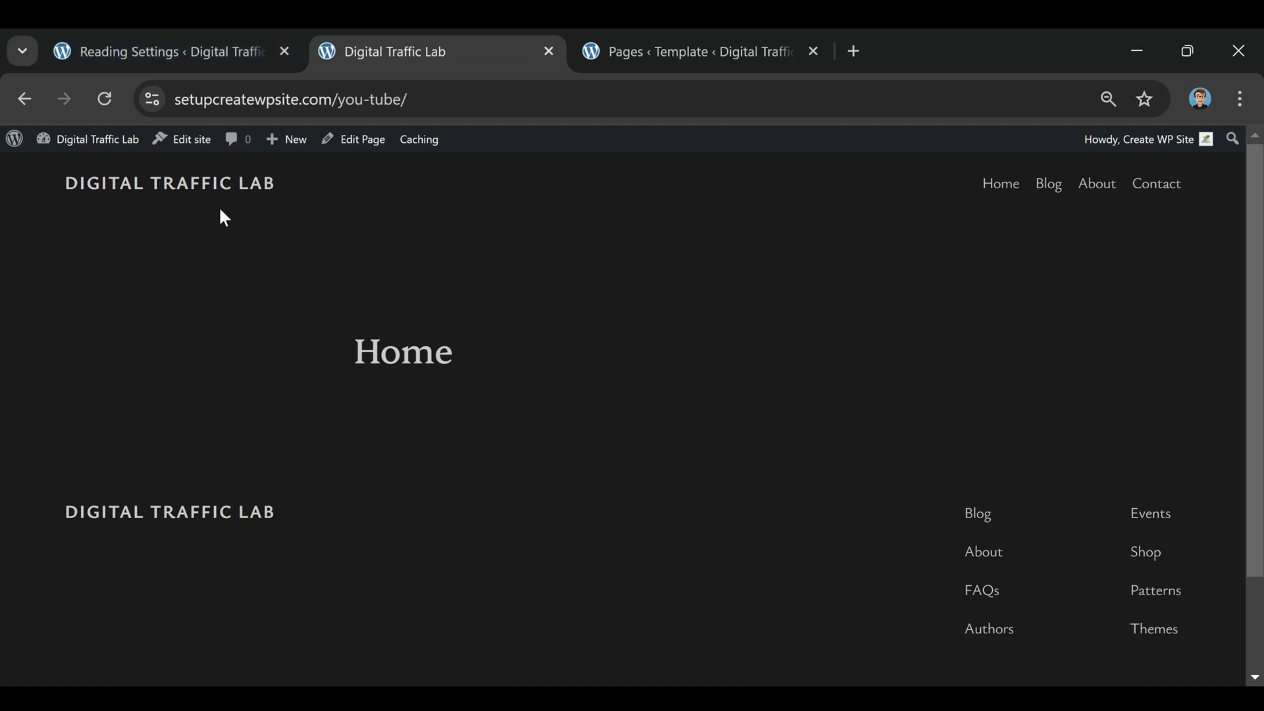
pyautogui.click(815, 52)
pyautogui.rightClick(211, 141)
pyautogui.click(295, 162)
pyautogui.click(699, 52)
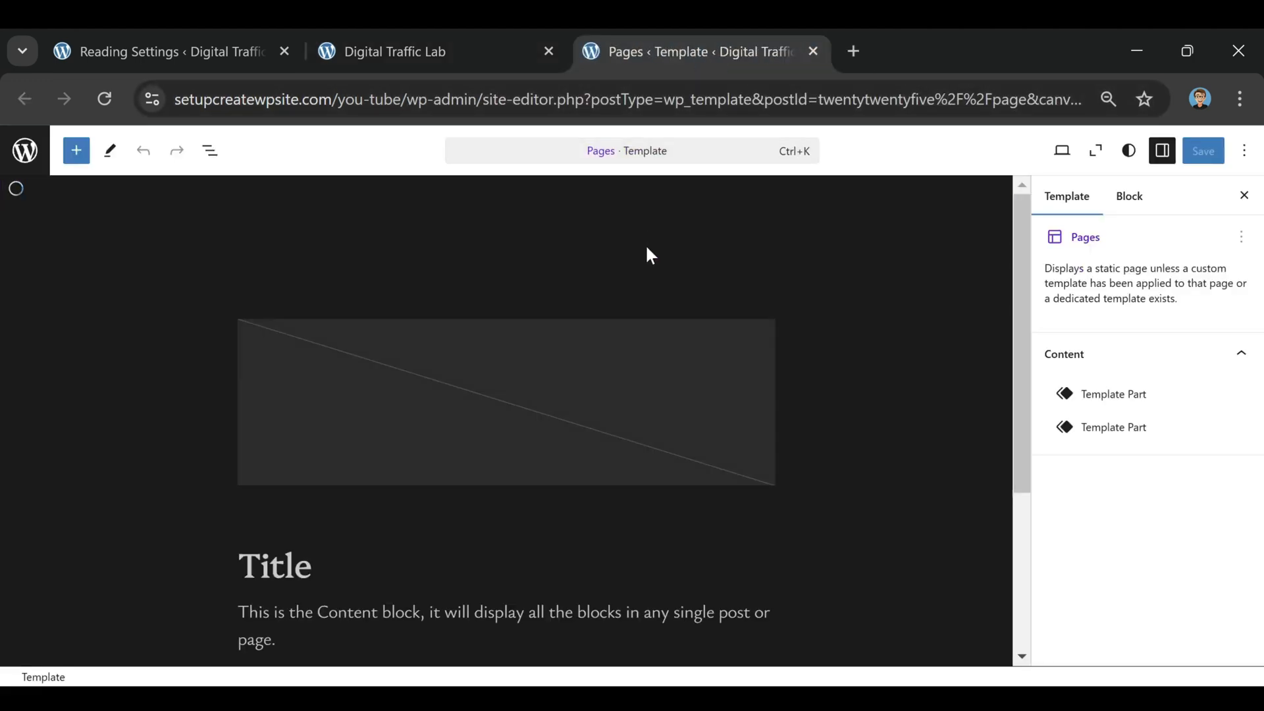
# Add a new Front Page template from the site editor's templates list, dismissing the pattern choices to start blank
pyautogui.click(26, 155)
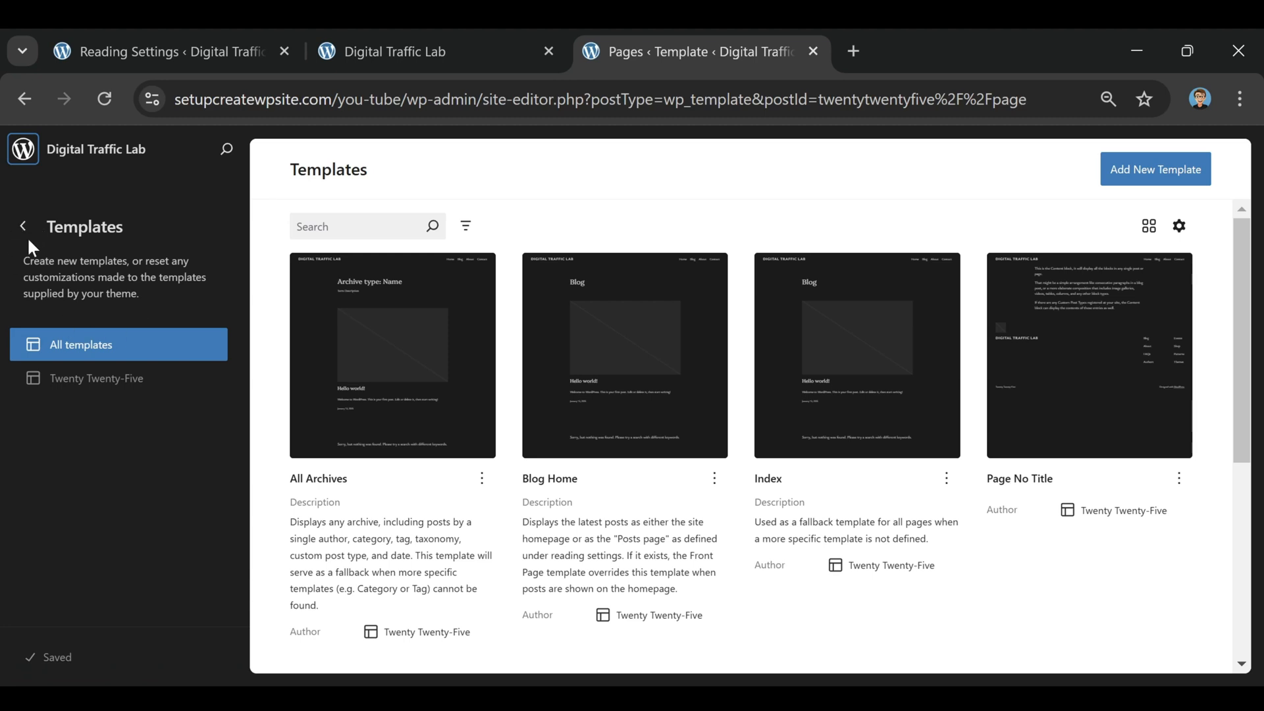
pyautogui.click(23, 227)
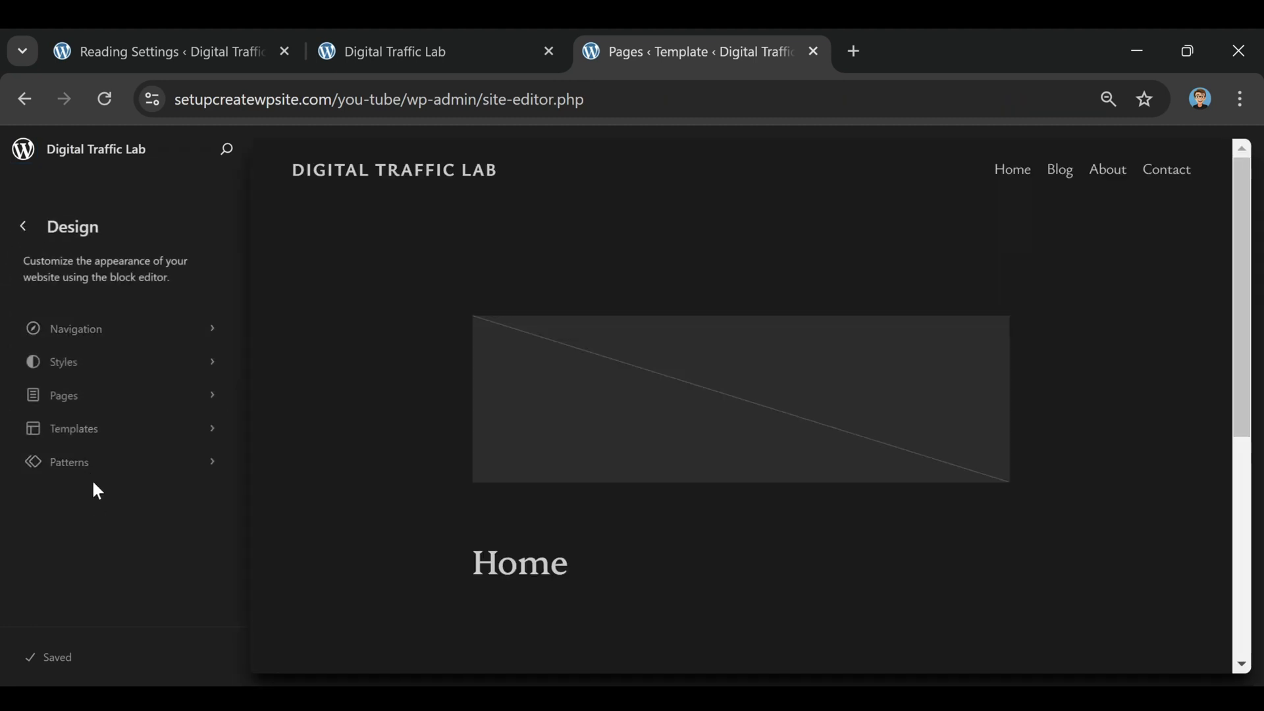
pyautogui.click(88, 429)
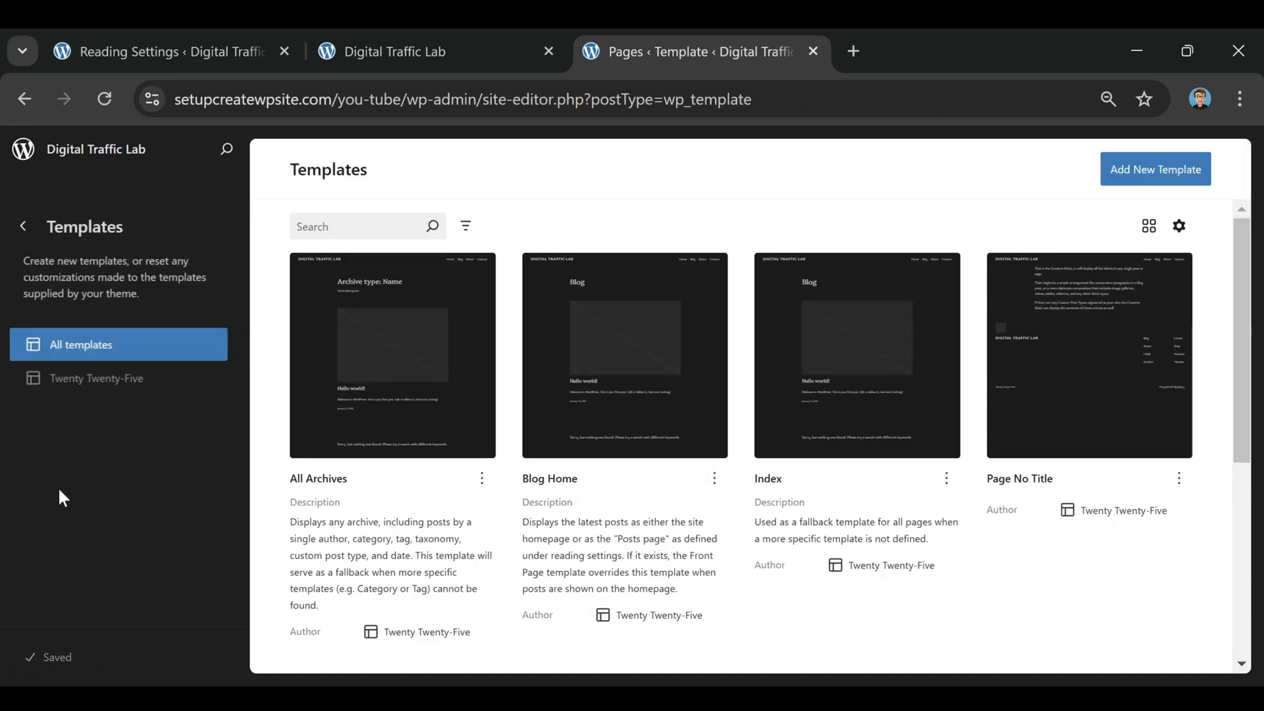
pyautogui.click(1162, 173)
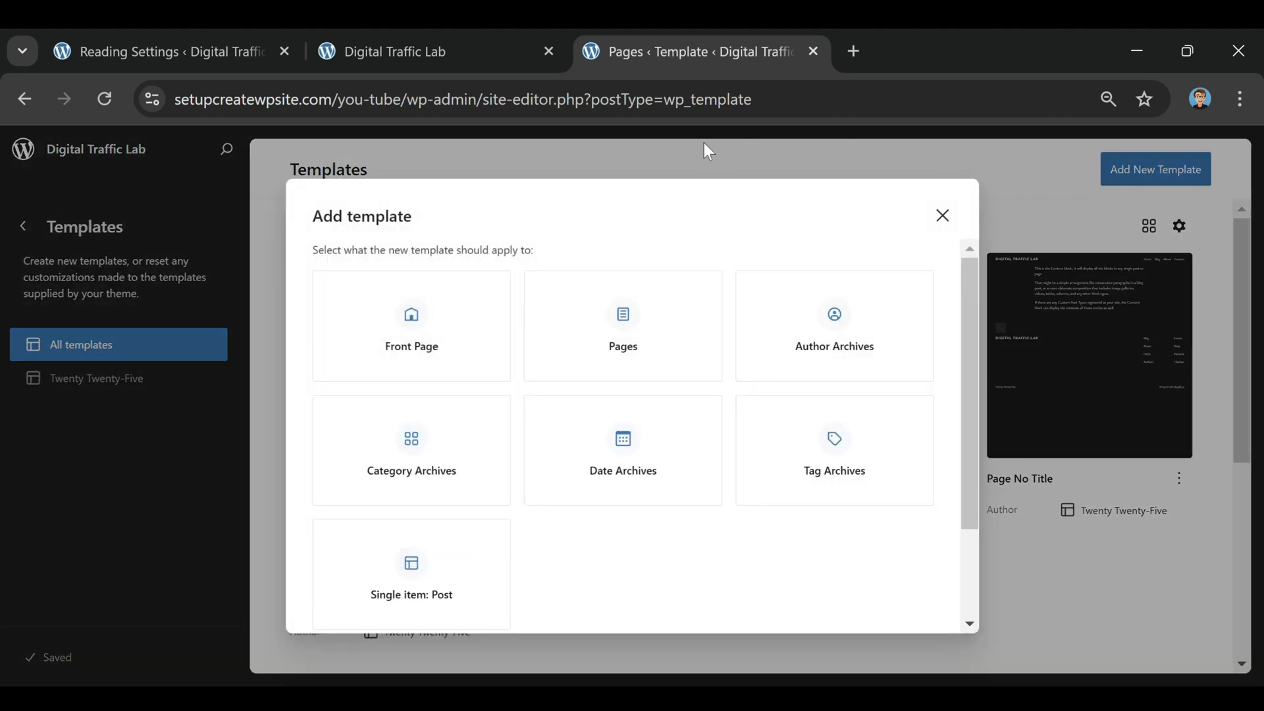
pyautogui.click(411, 333)
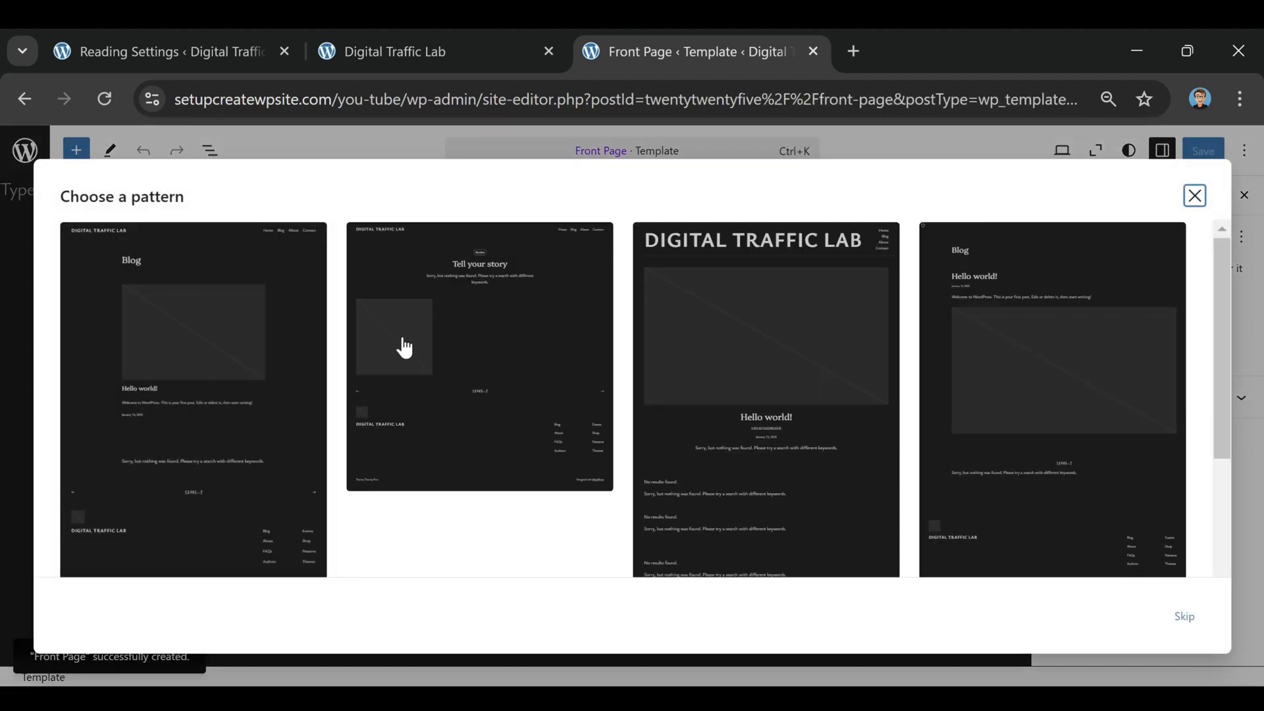
pyautogui.click(1195, 195)
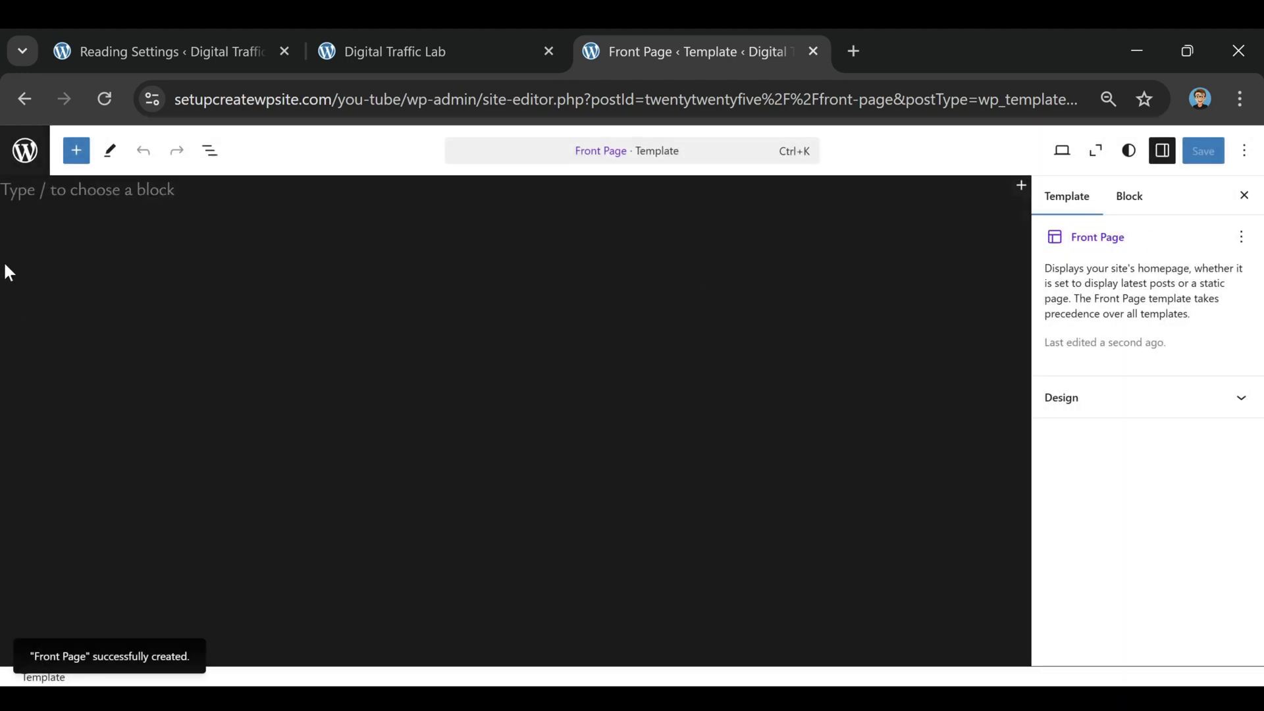
# Insert the Header template part in the empty Front Page template
pyautogui.click(88, 190)
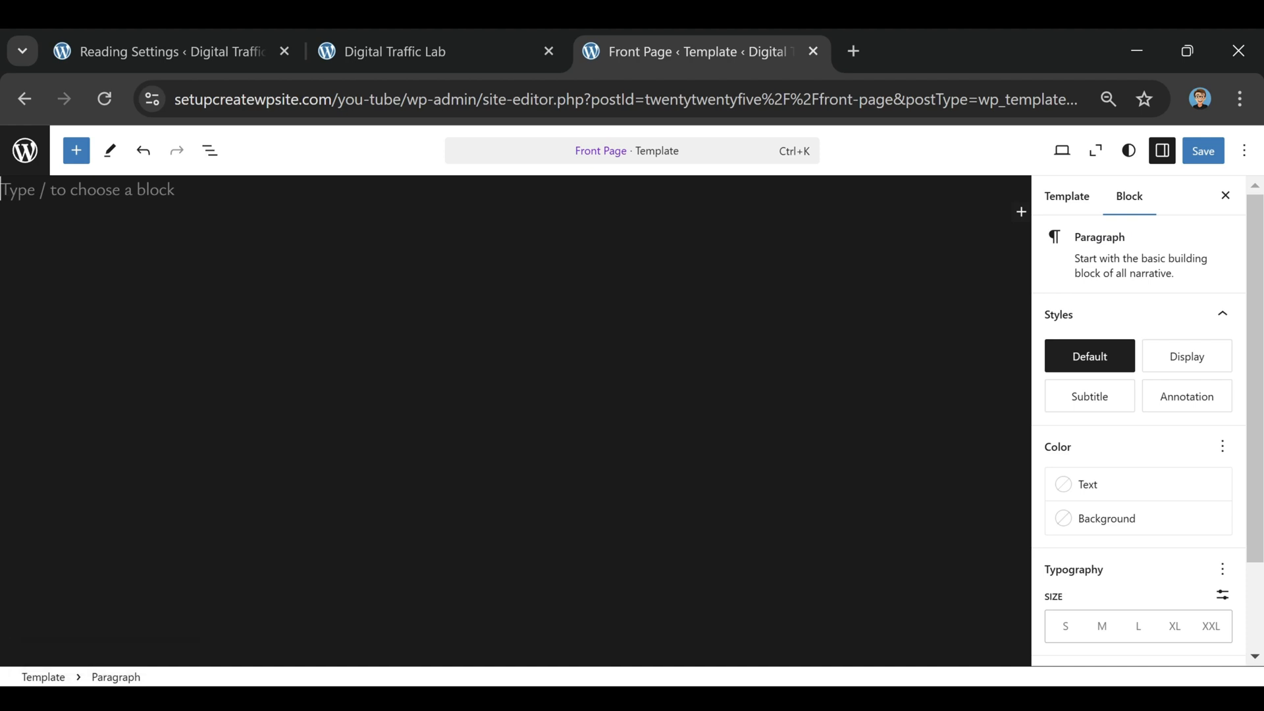
pyautogui.write('/header')
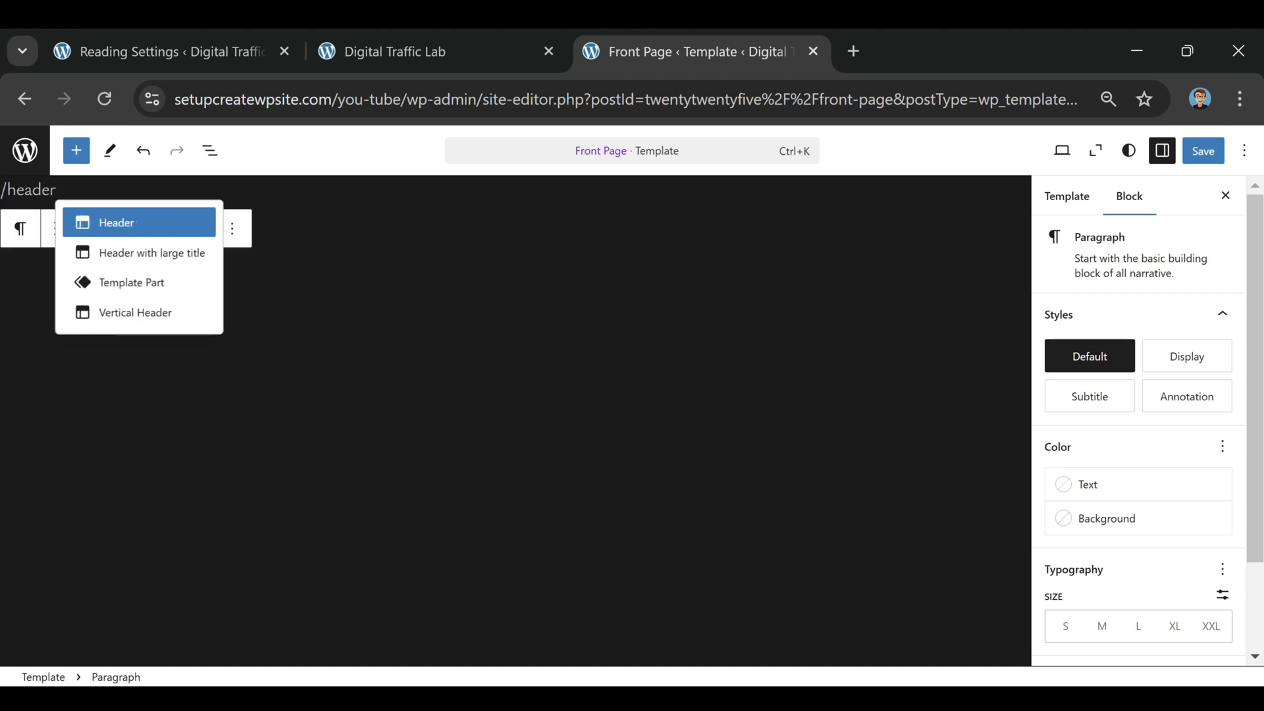
pyautogui.click(118, 227)
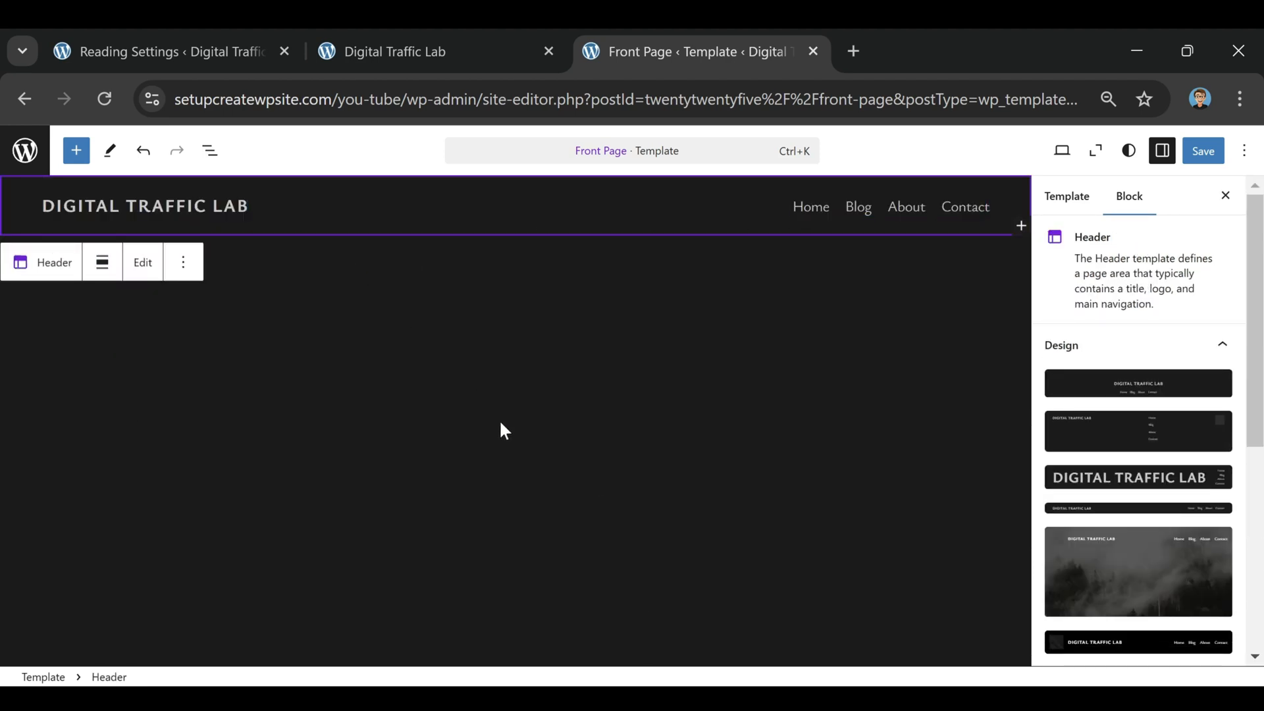
# Add a block after the Header in the template's block list and make it the Footer template part
pyautogui.click(209, 161)
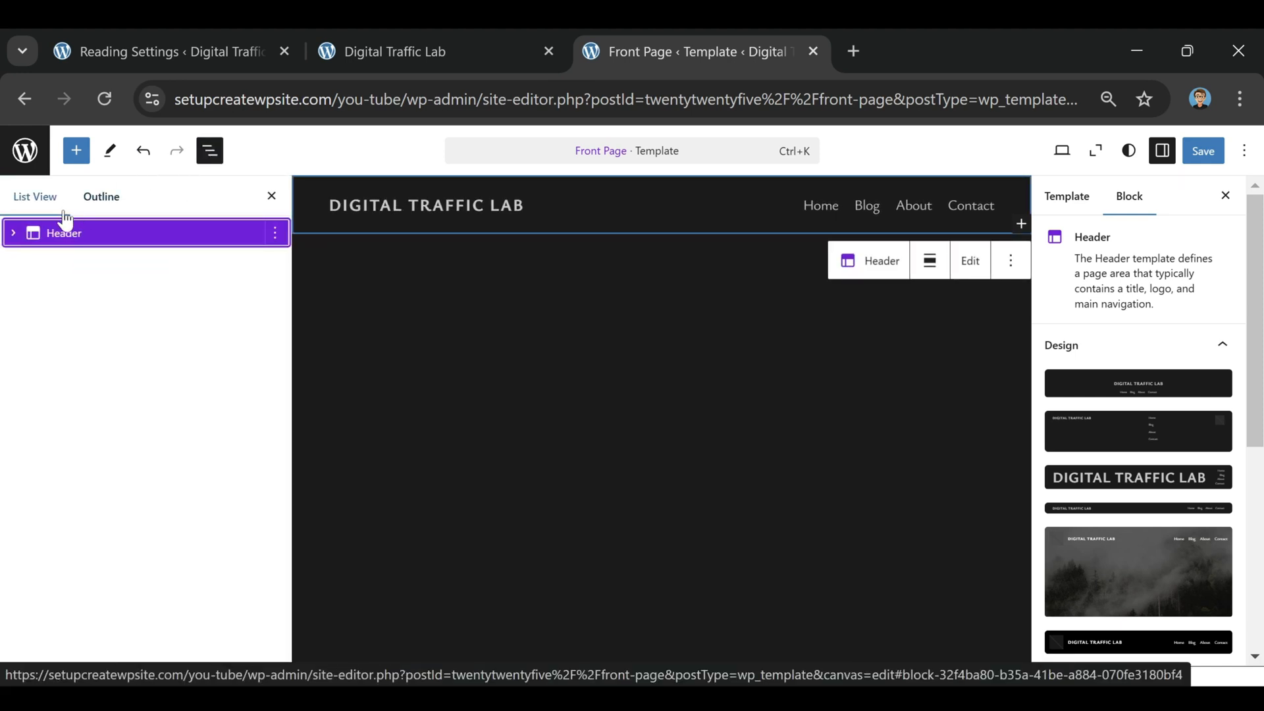
pyautogui.click(13, 234)
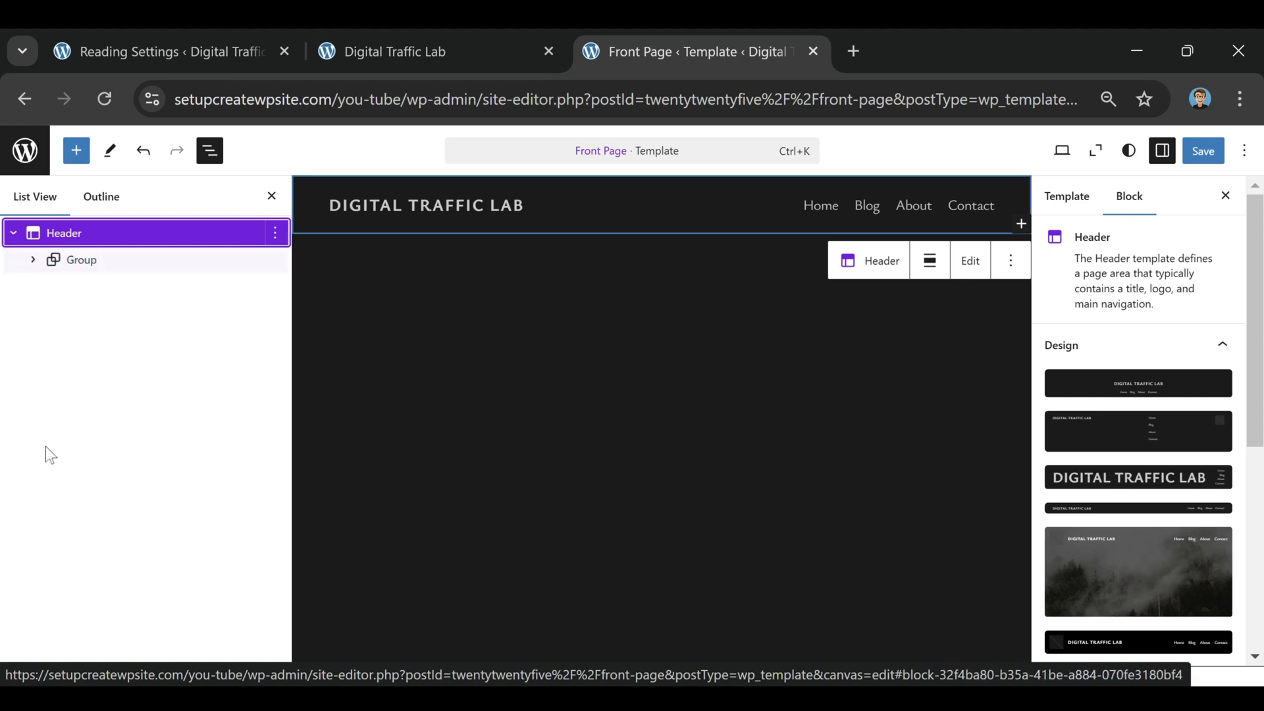
pyautogui.click(276, 234)
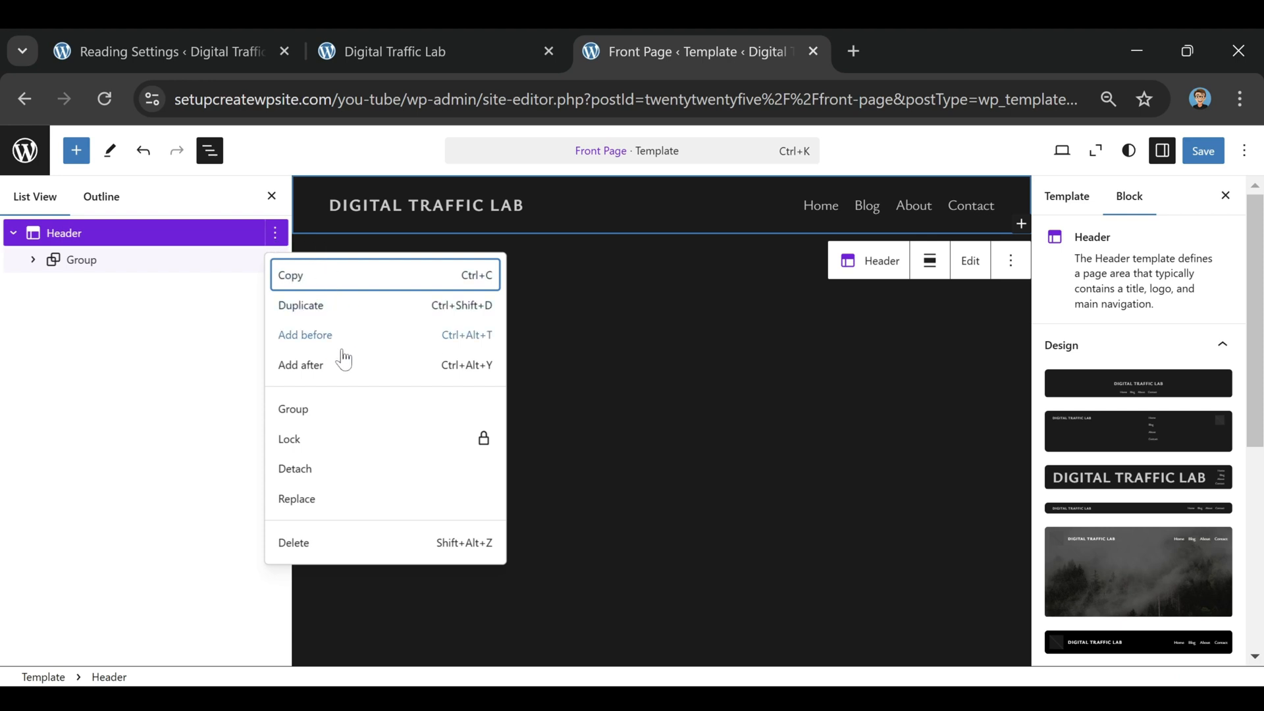
pyautogui.click(305, 366)
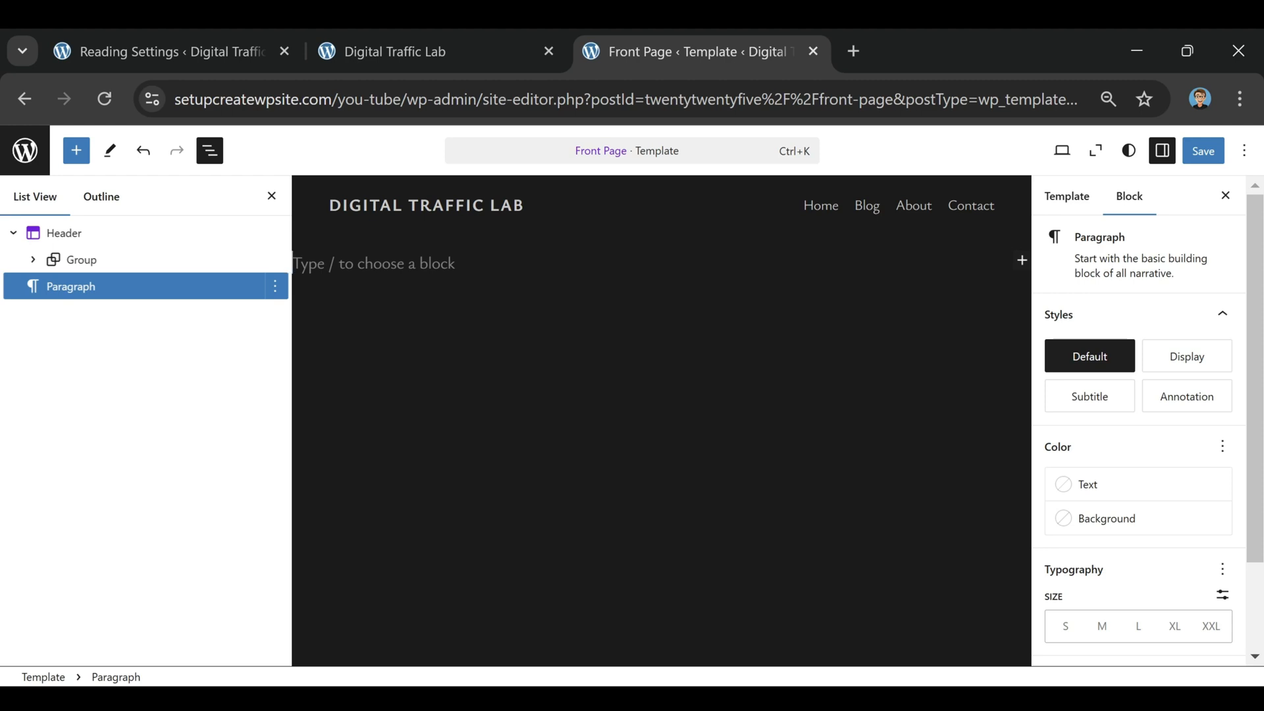
pyautogui.write('/footer')
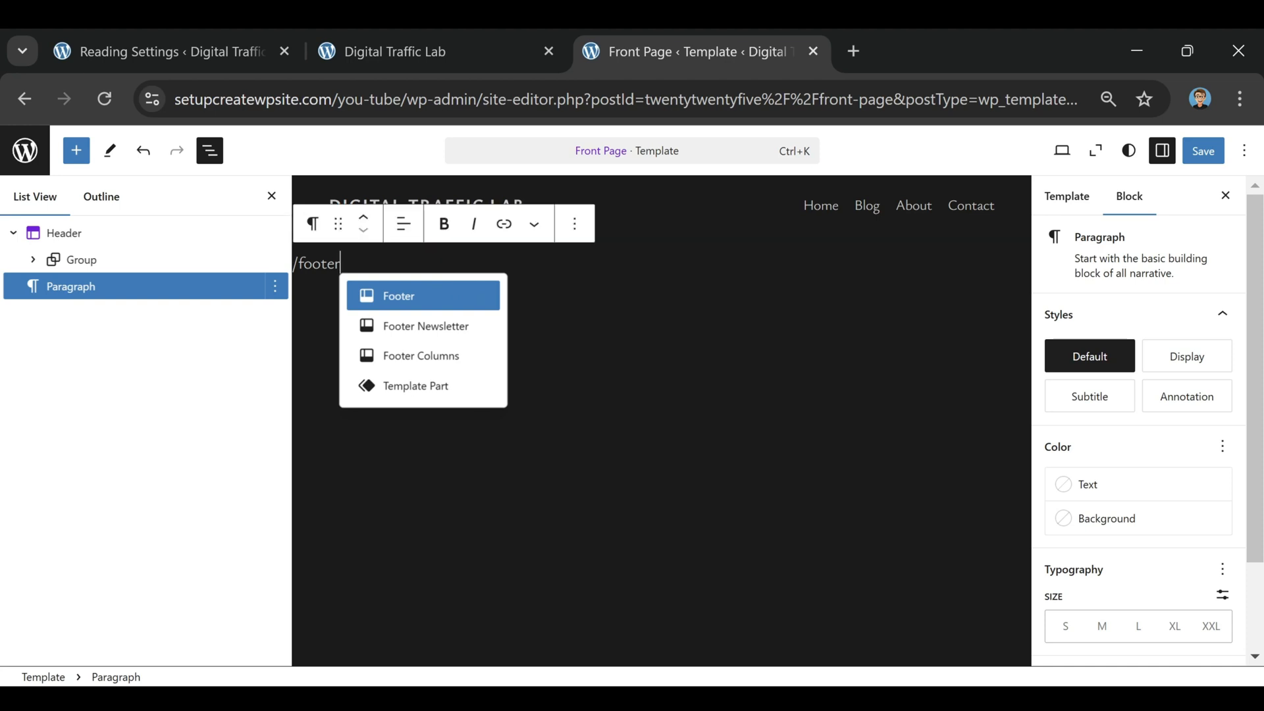
pyautogui.click(395, 305)
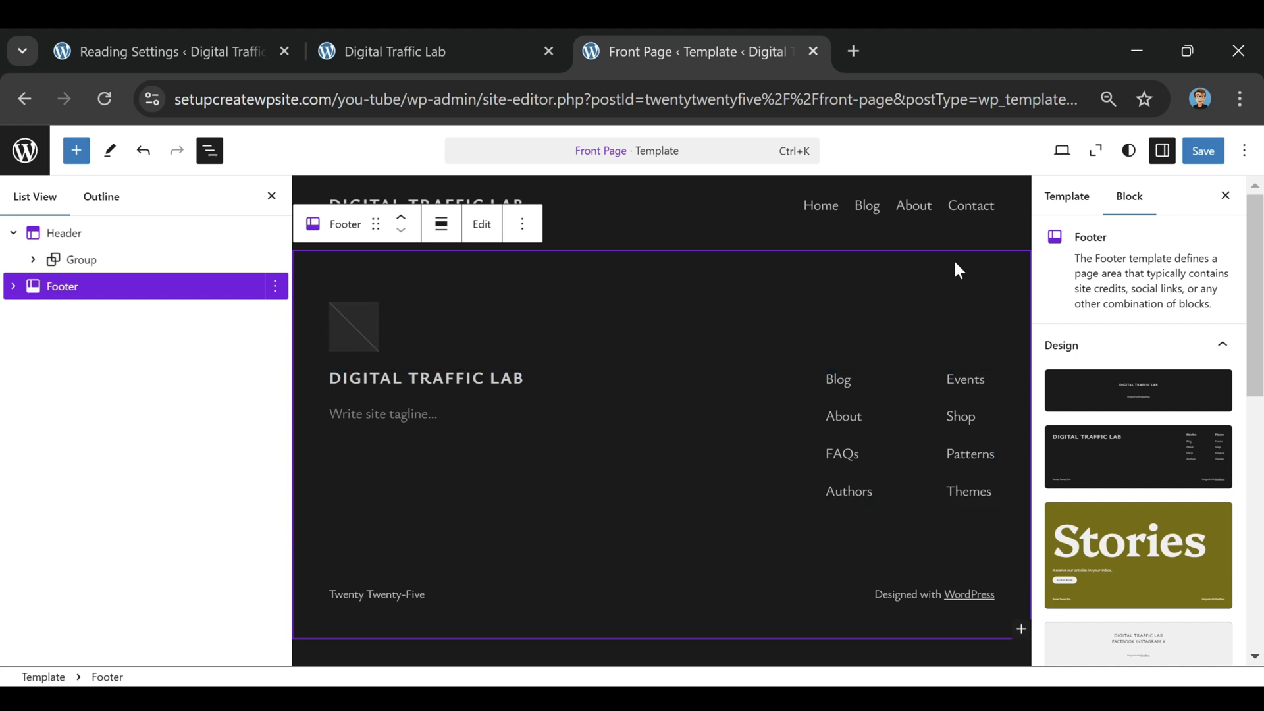
# Insert a Group block with the single-container layout between the Header and the Footer
pyautogui.click(582, 210)
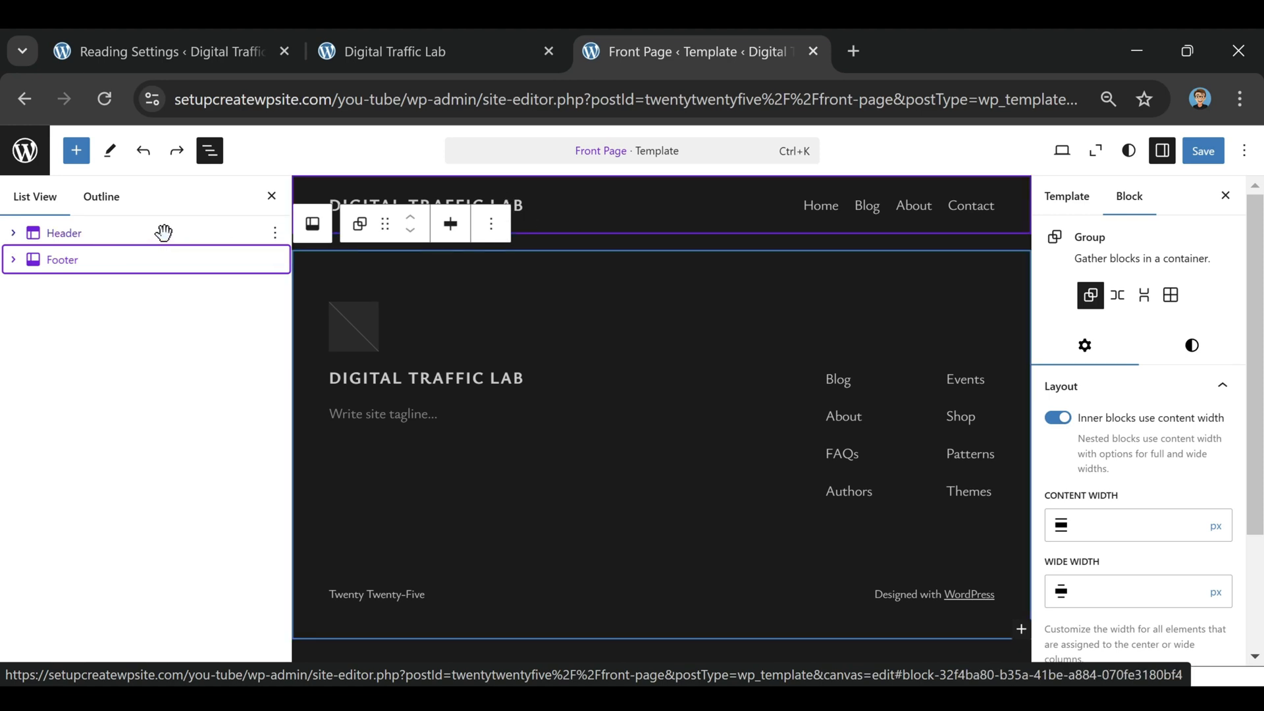
pyautogui.click(275, 234)
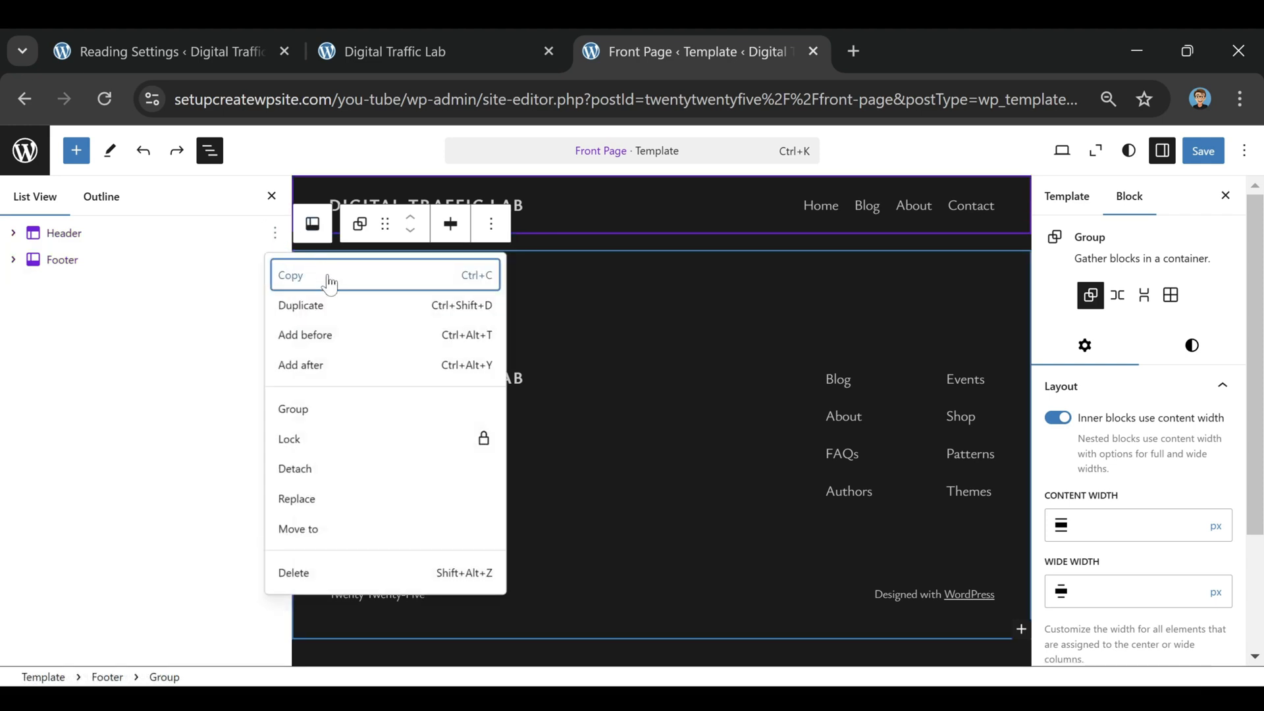
pyautogui.click(354, 366)
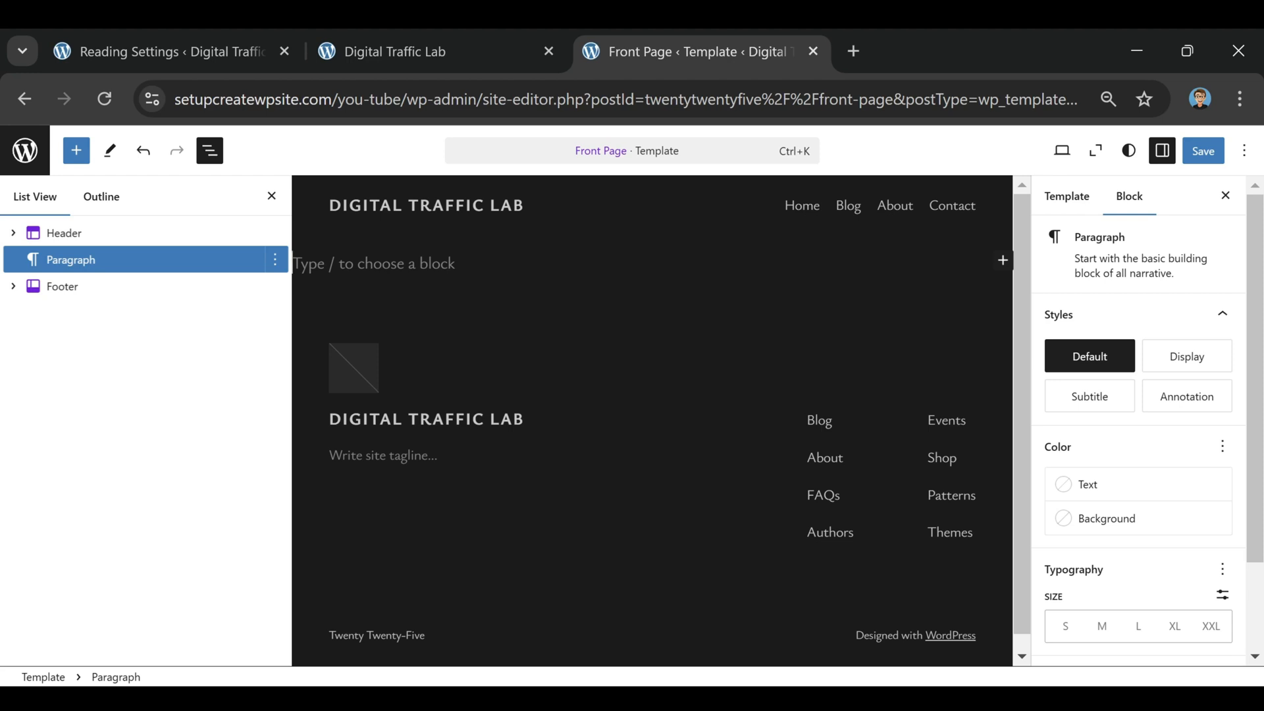
pyautogui.write('/group')
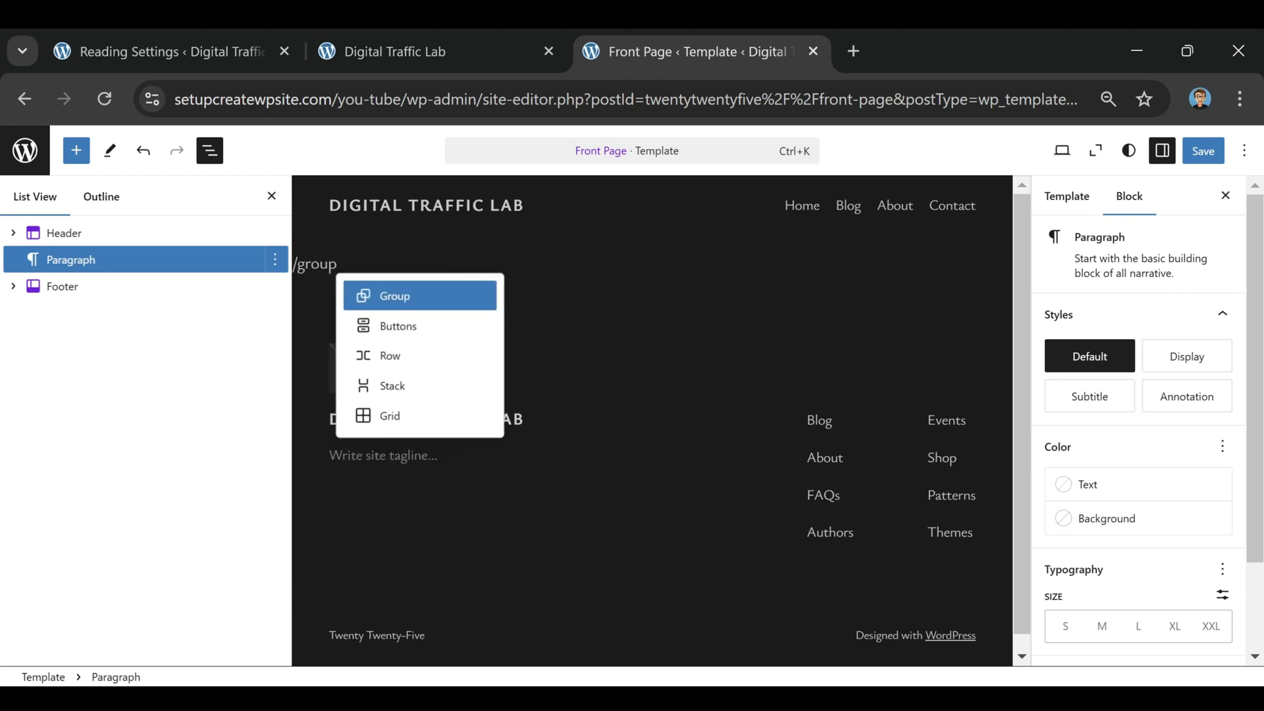
pyautogui.click(390, 296)
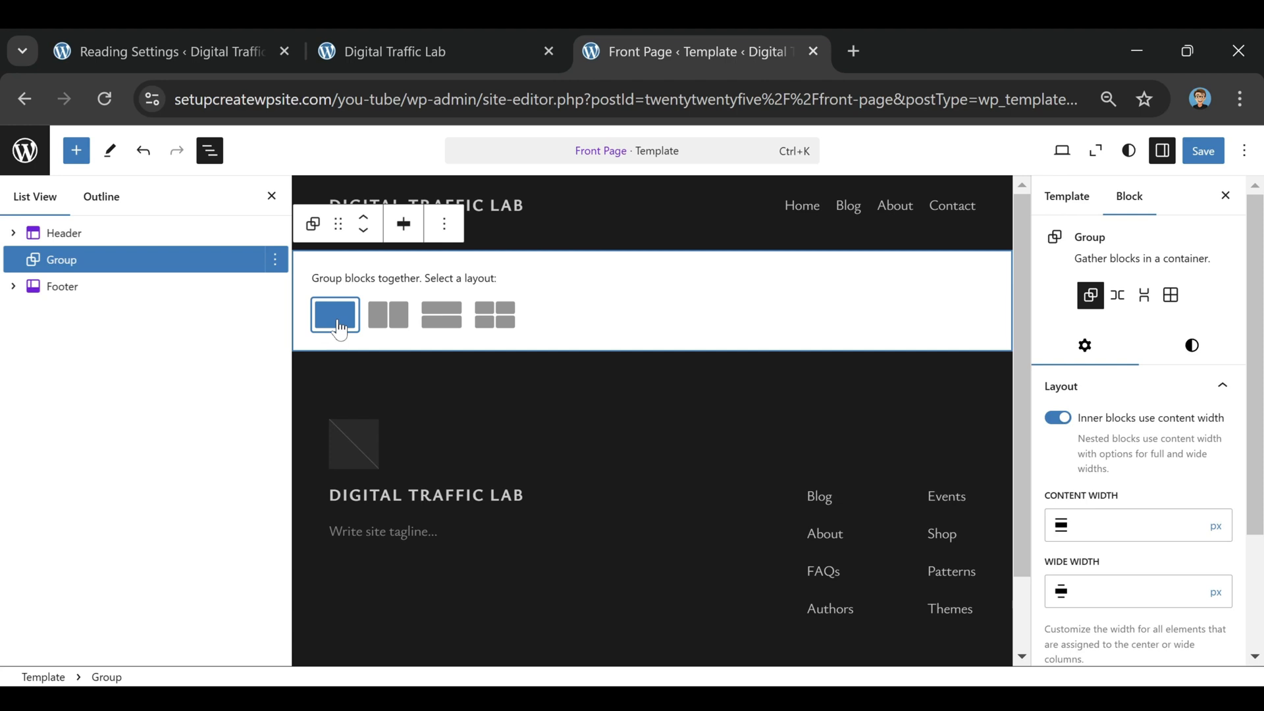
pyautogui.click(336, 314)
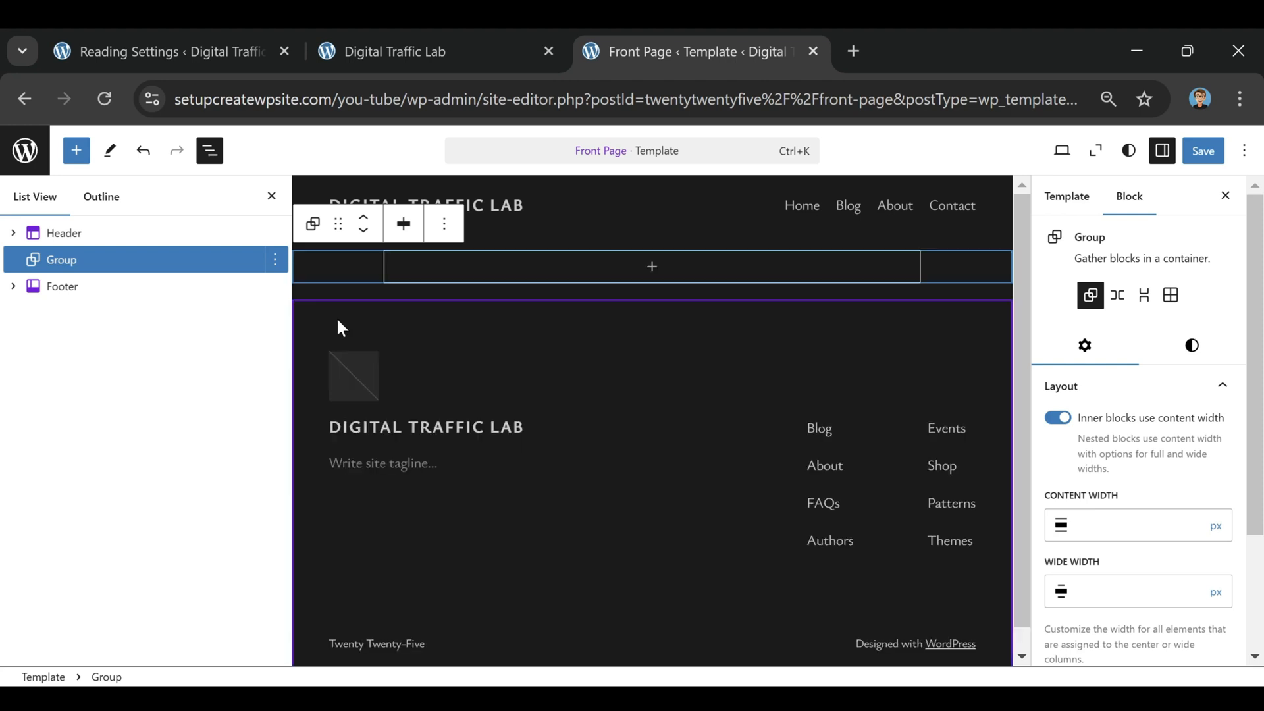
# Nest a second single-container Group inside the first Group and insert a Content block in it
pyautogui.click(654, 268)
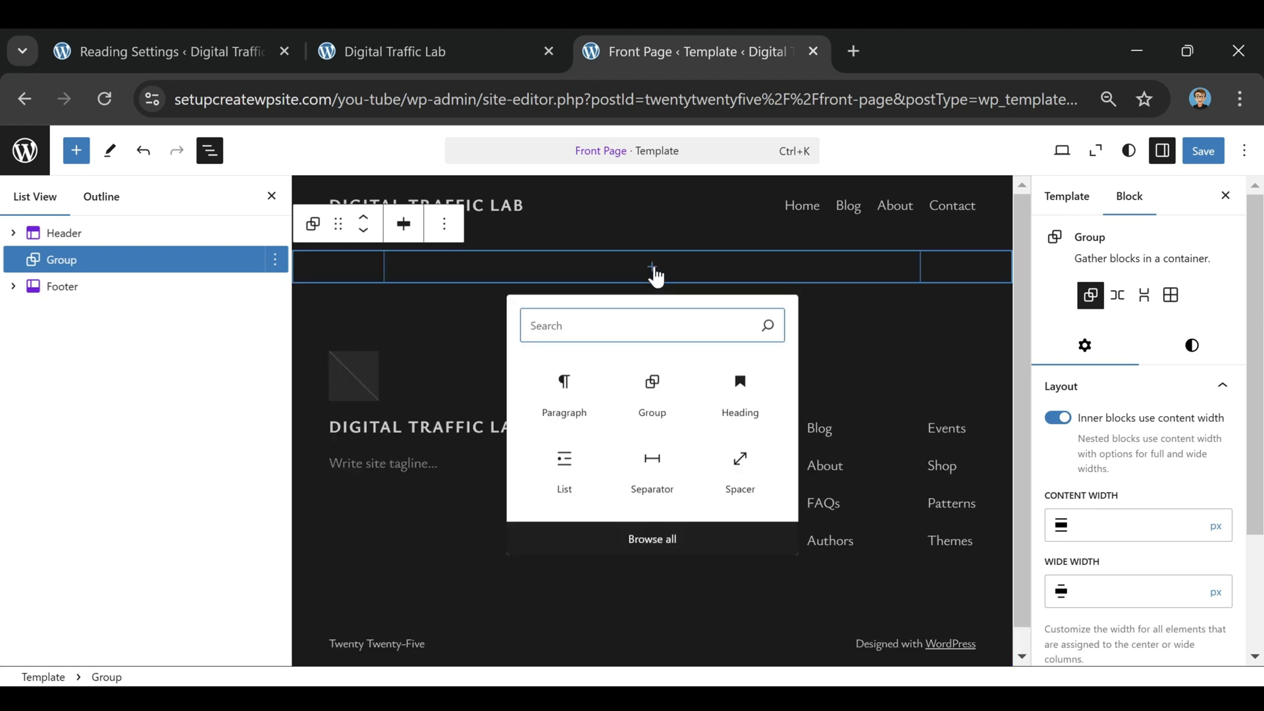
pyautogui.click(653, 394)
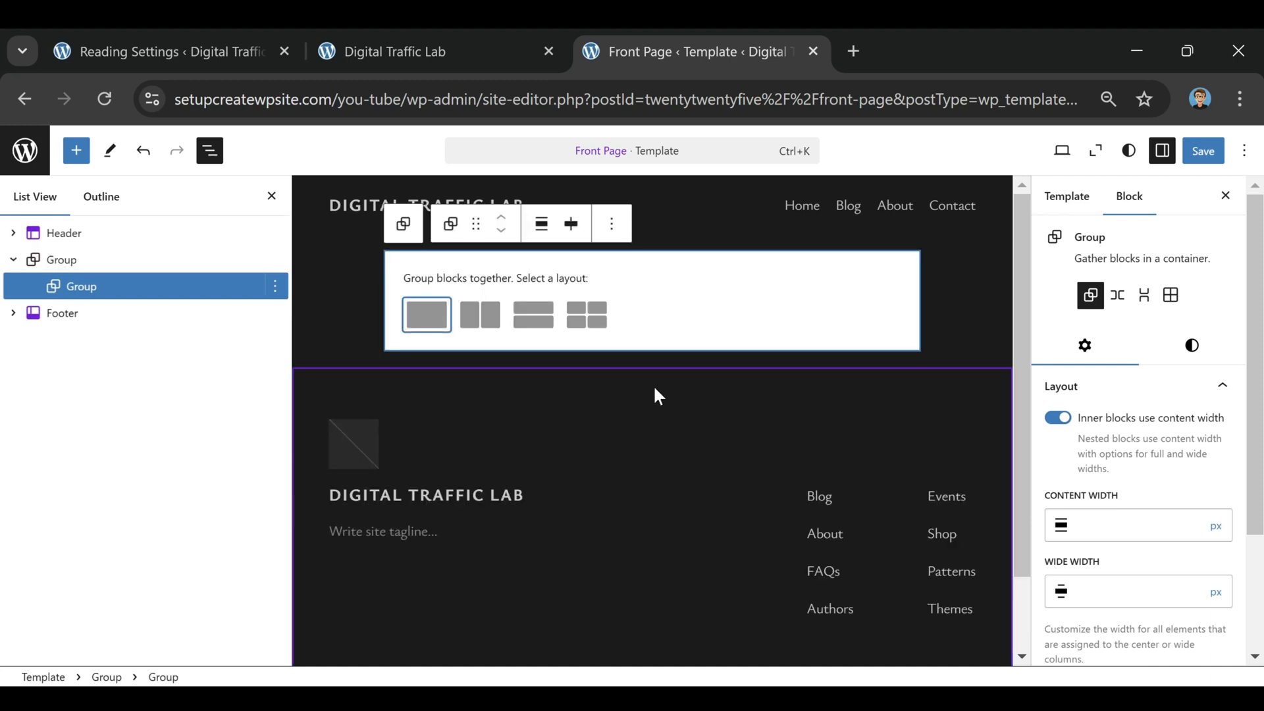
pyautogui.click(423, 325)
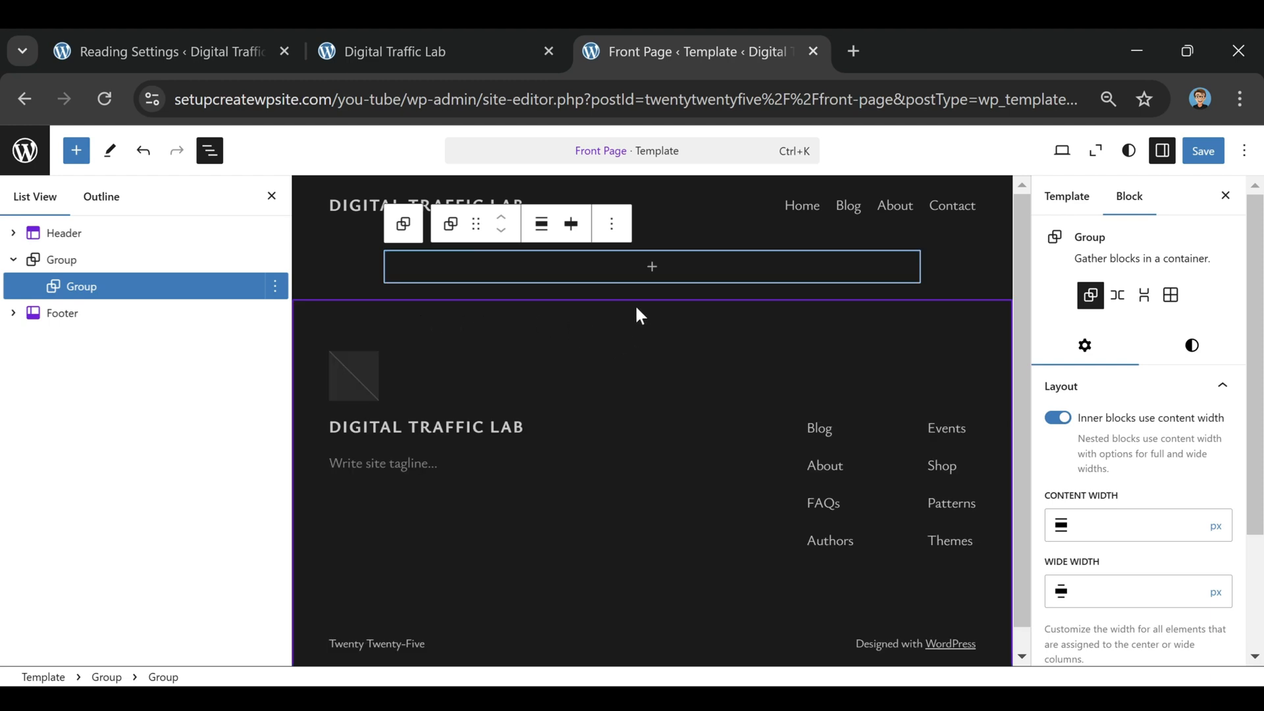
pyautogui.click(651, 271)
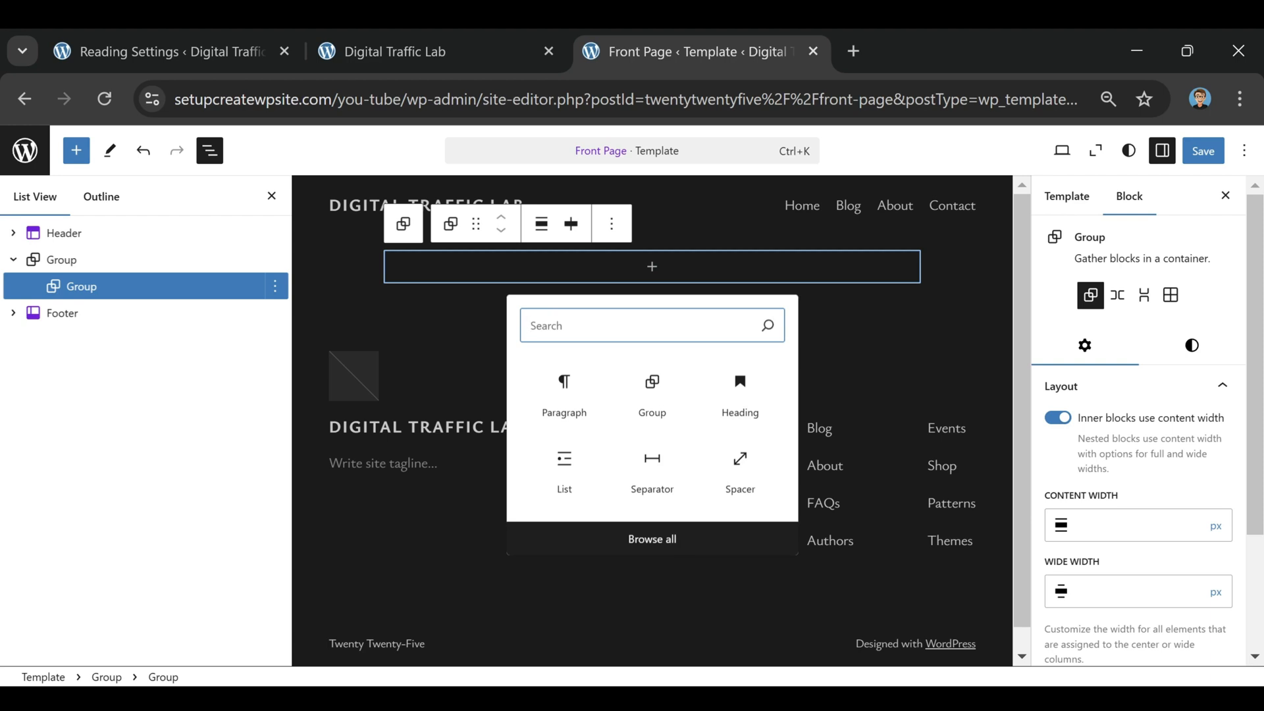
pyautogui.write('content')
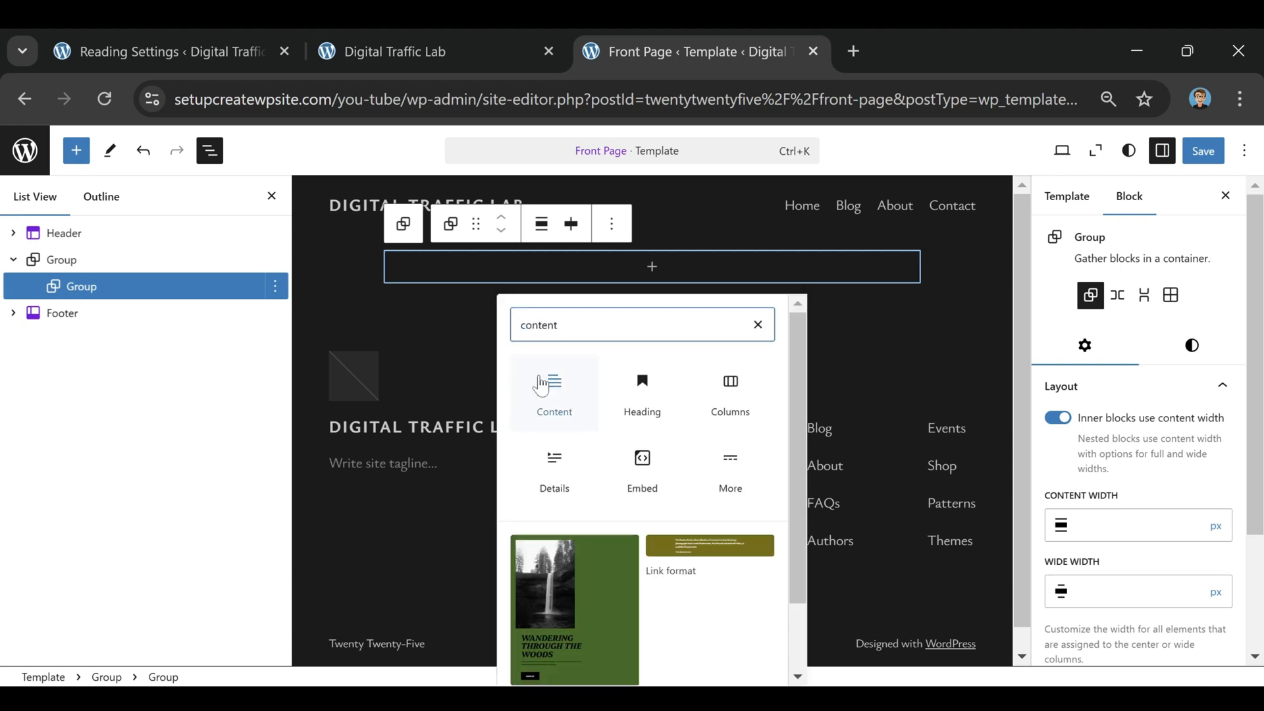
pyautogui.click(554, 395)
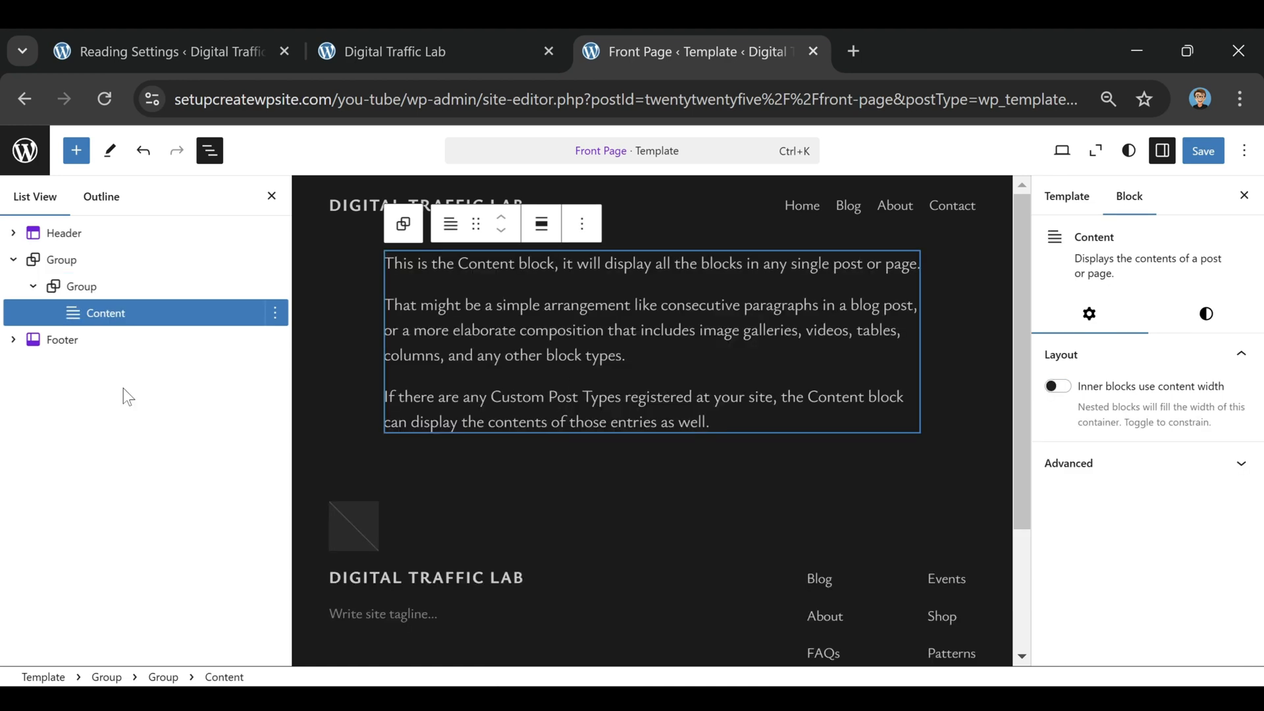
# Set the alignment of the inner Group that holds the Content block to Wide width
pyautogui.click(112, 287)
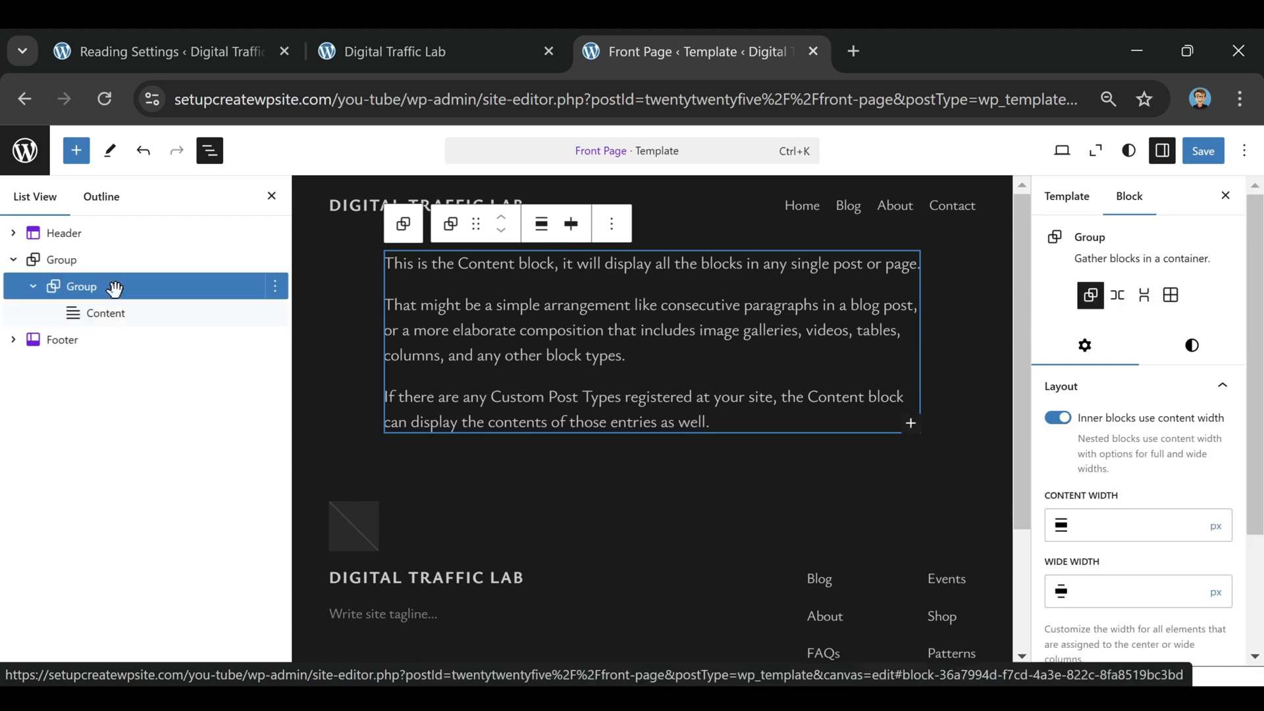
pyautogui.click(542, 227)
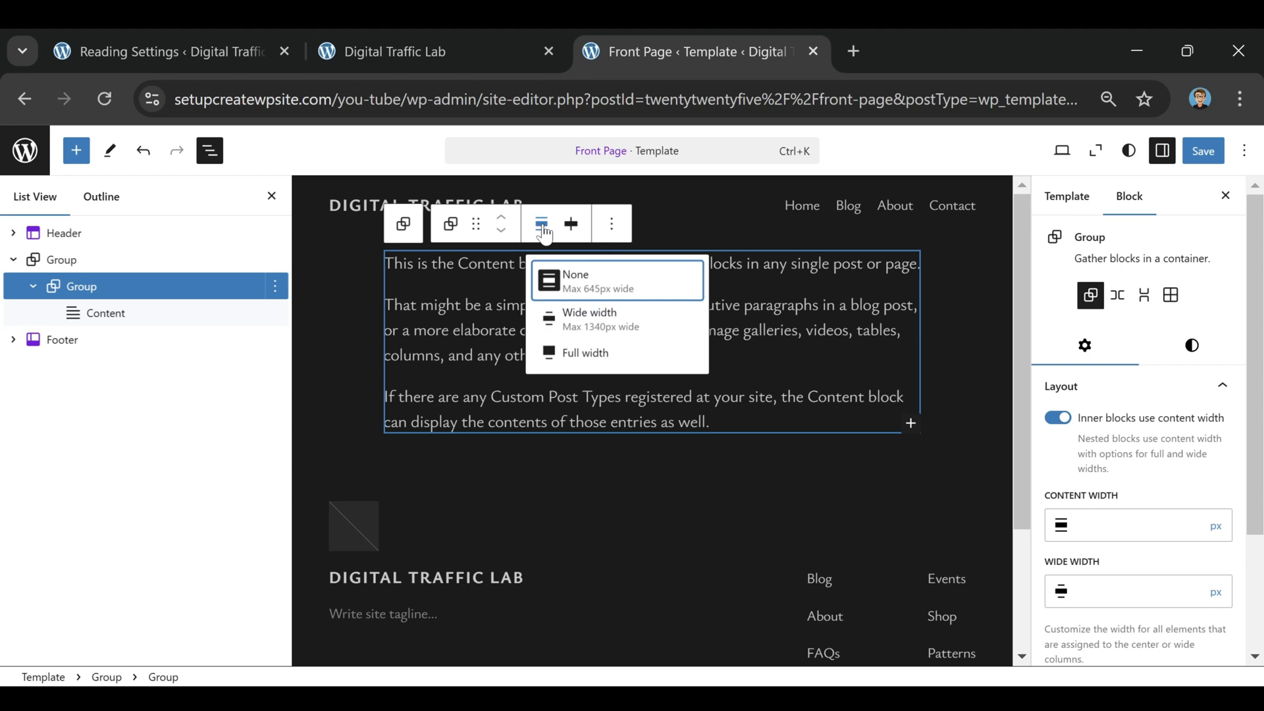
pyautogui.click(592, 321)
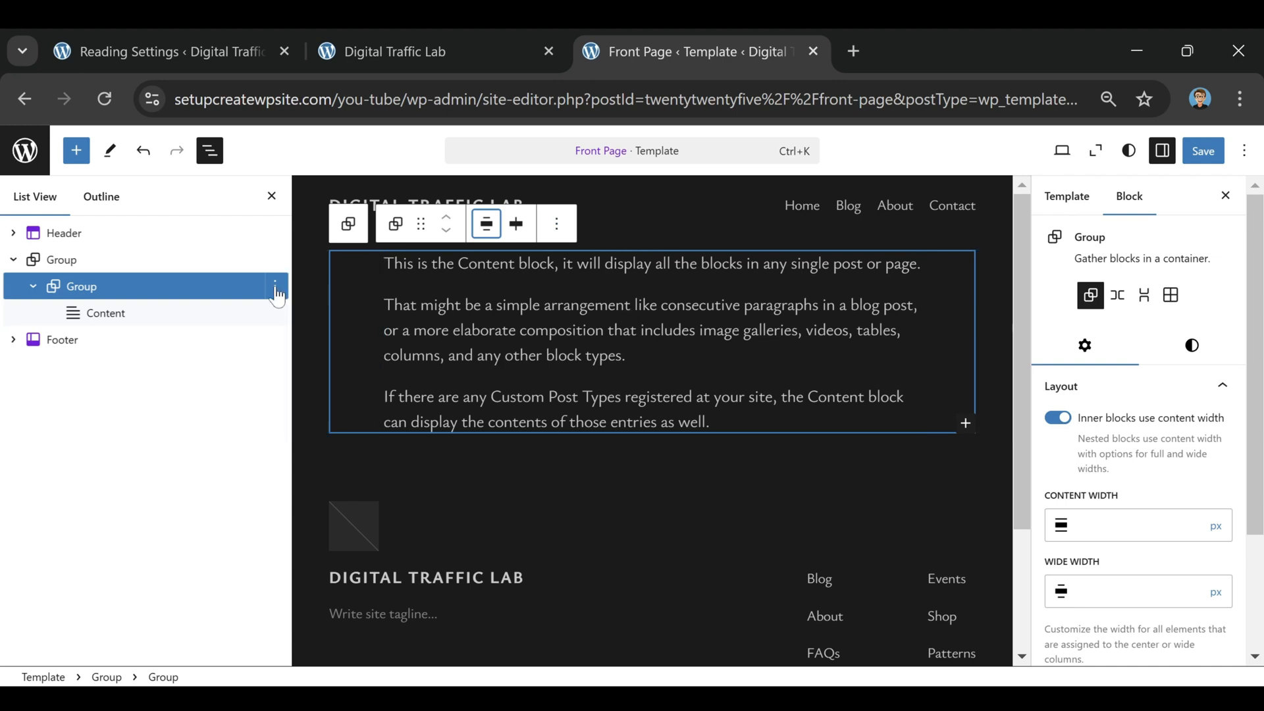
# Set the alignment of the Content block to Wide width and save the Front Page template
pyautogui.click(128, 321)
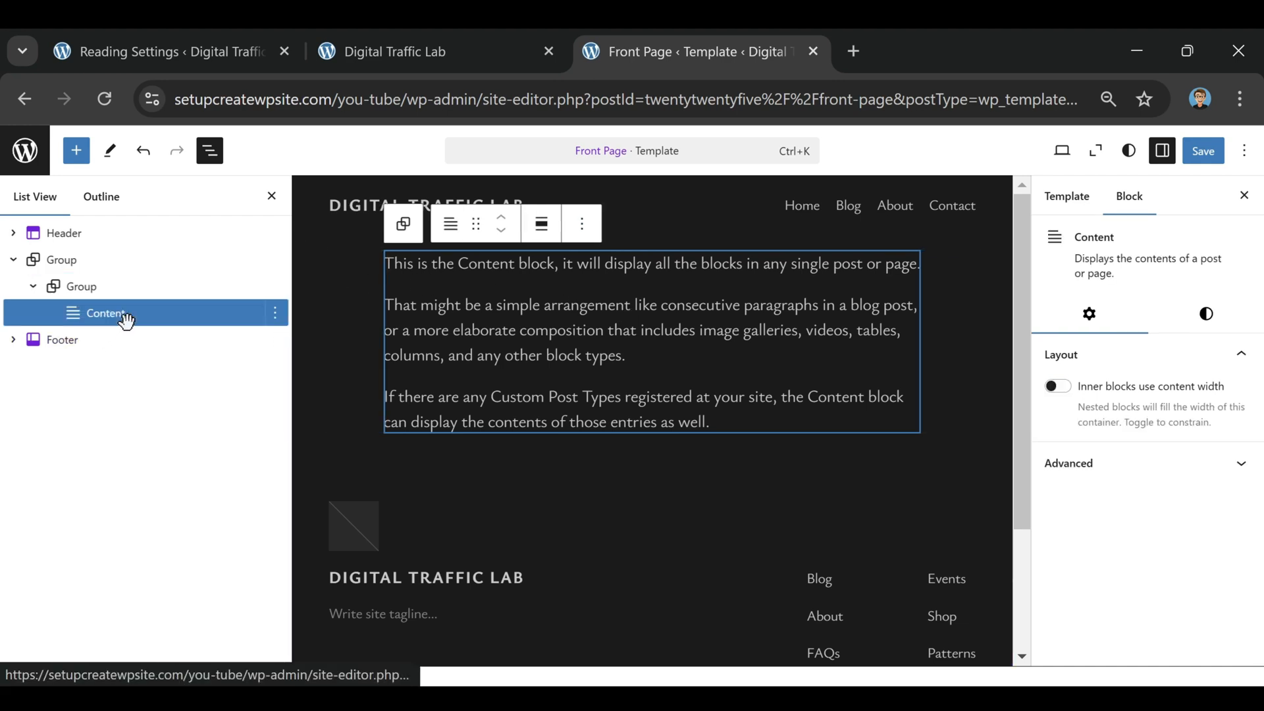
pyautogui.click(542, 227)
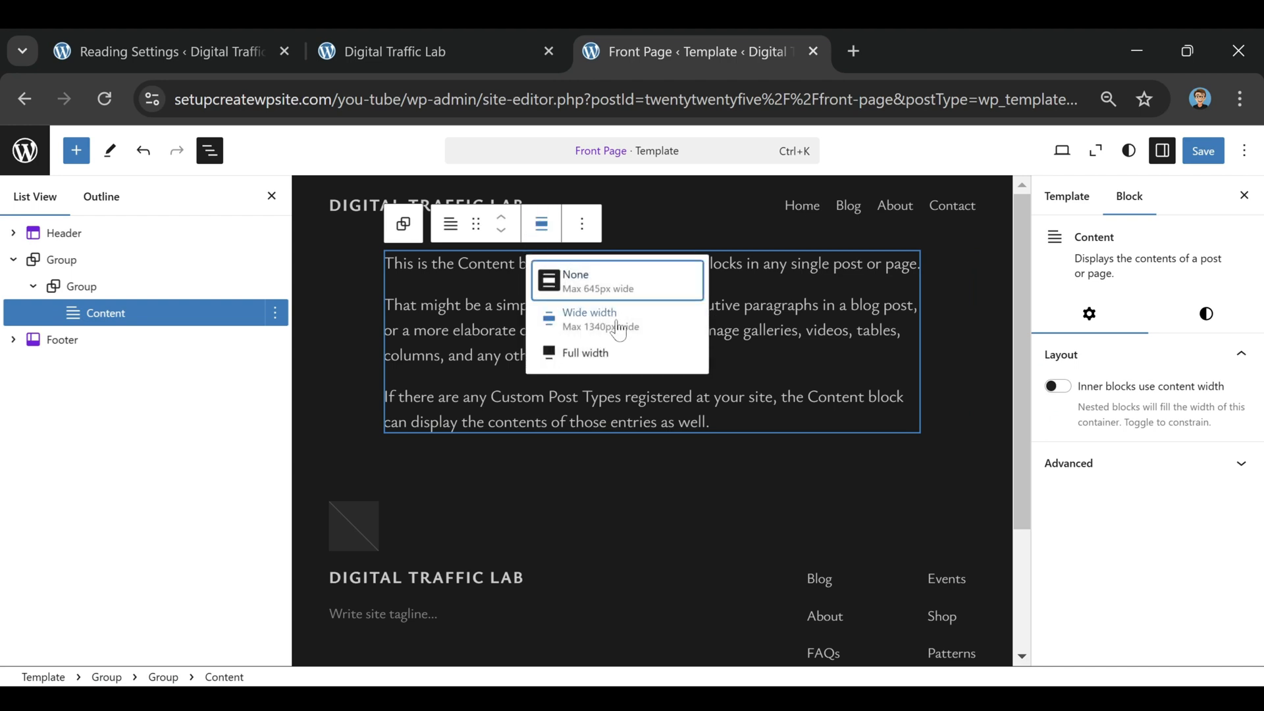
pyautogui.click(619, 323)
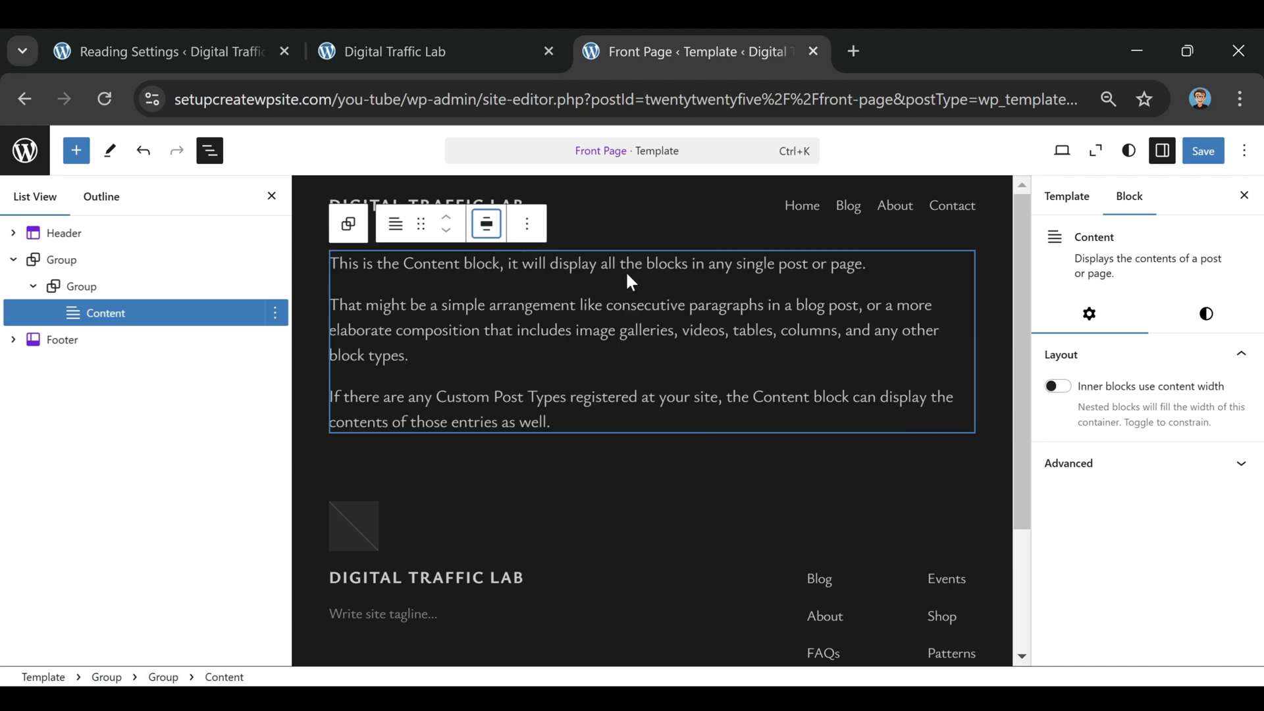
pyautogui.click(1200, 161)
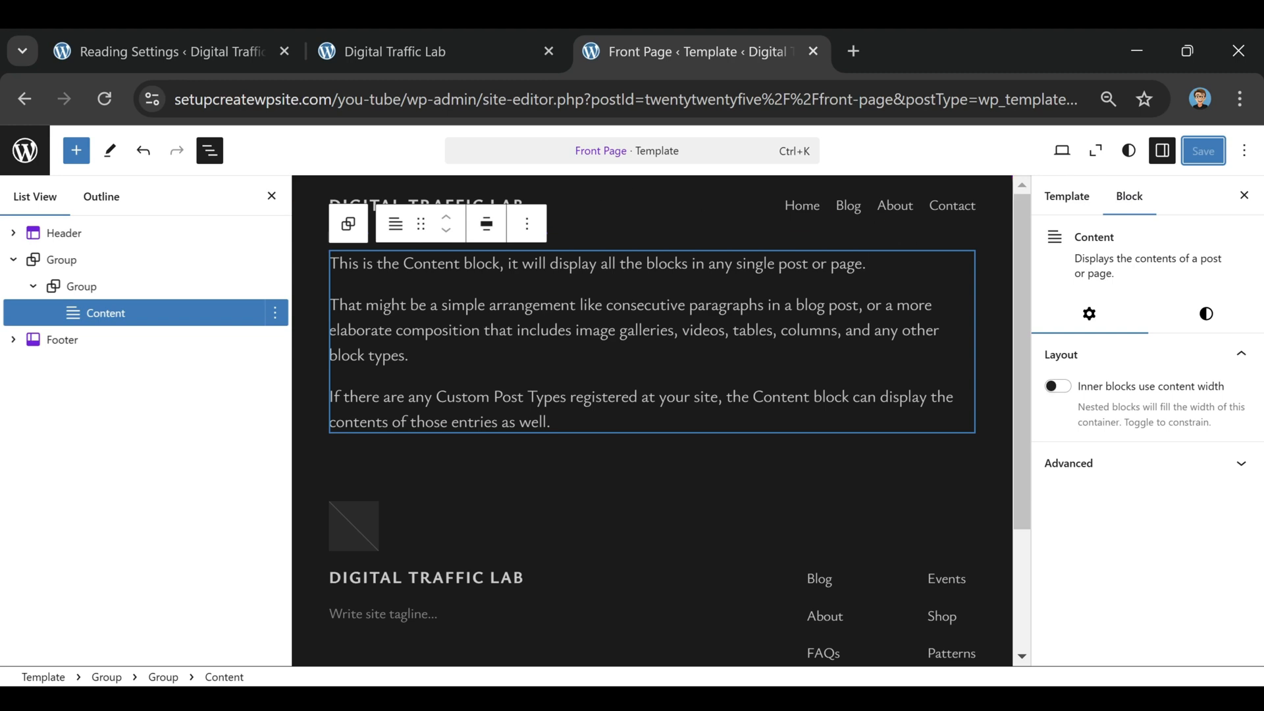
# Close the template editor, open the site's Home page for editing in a new browser tab, and dismiss the pattern chooser
pyautogui.click(401, 52)
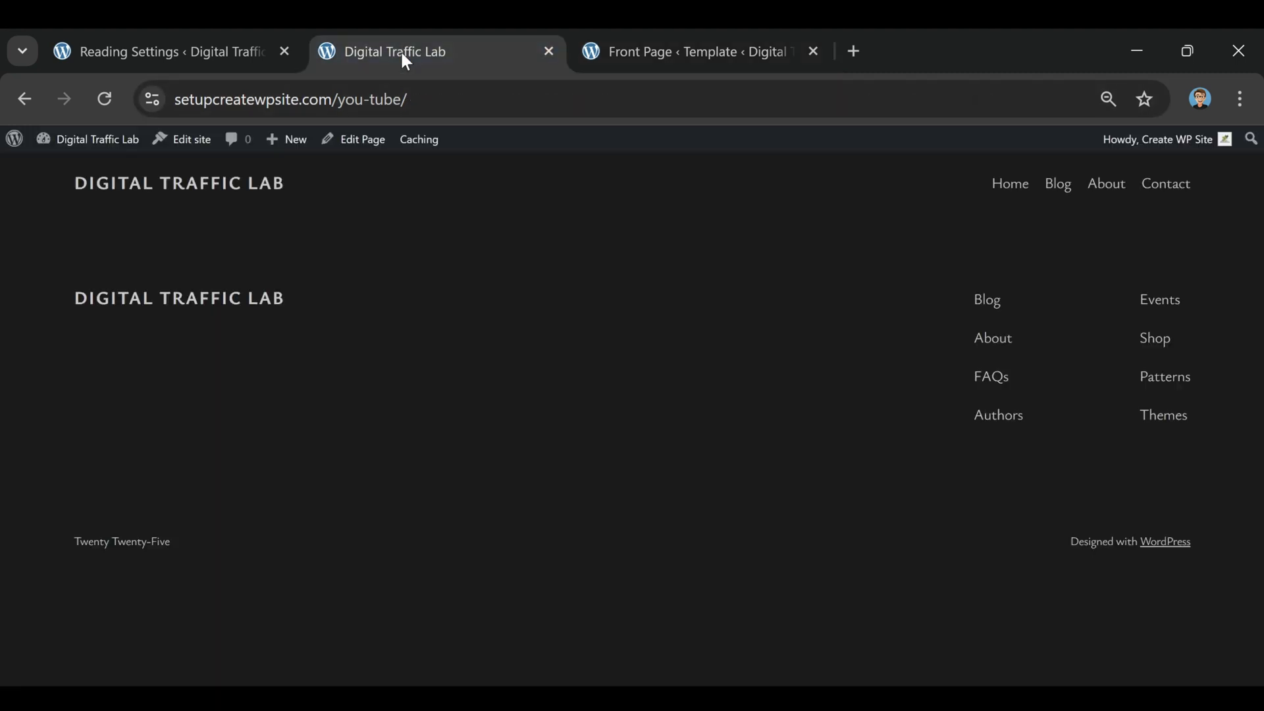
pyautogui.click(814, 51)
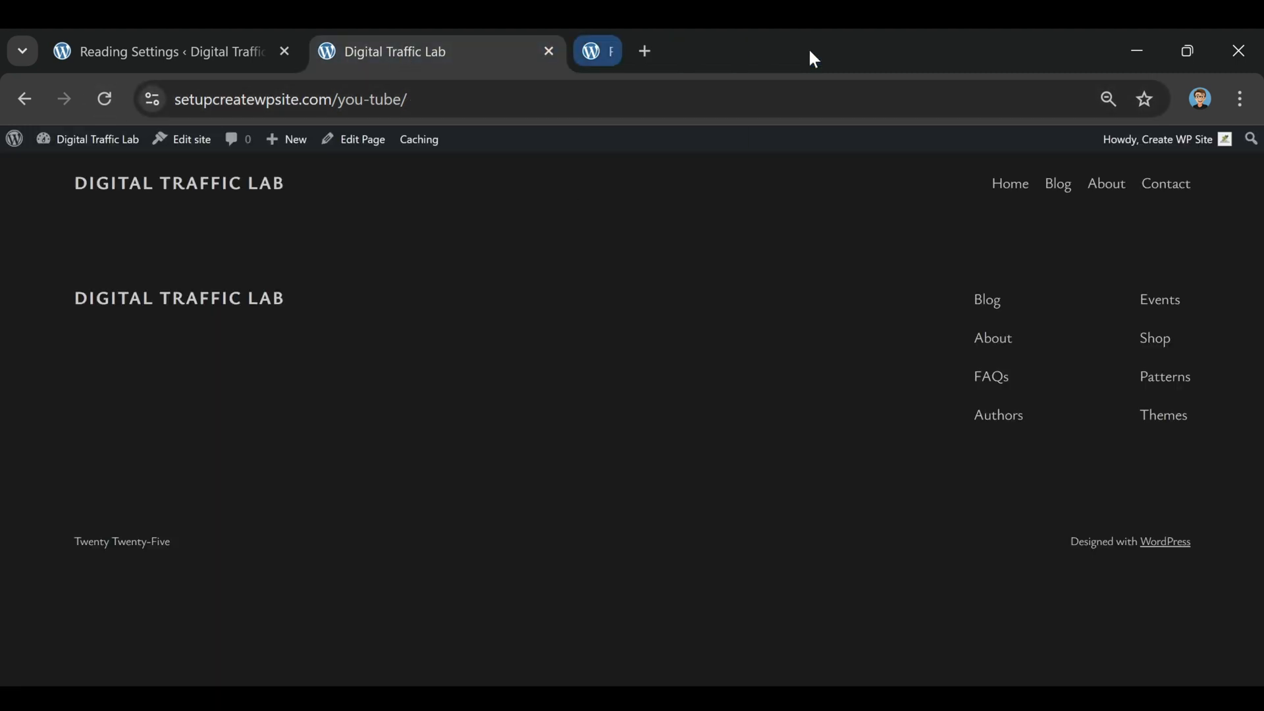
pyautogui.rightClick(352, 146)
pyautogui.click(421, 169)
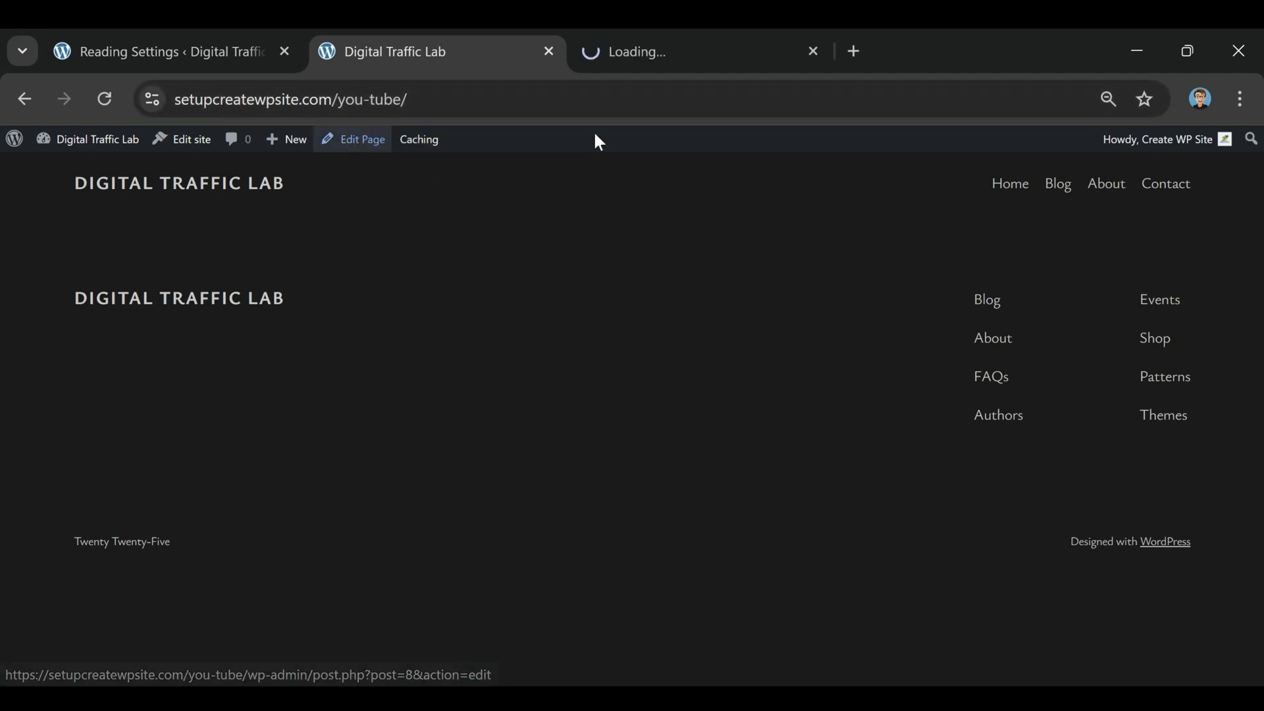
pyautogui.click(692, 60)
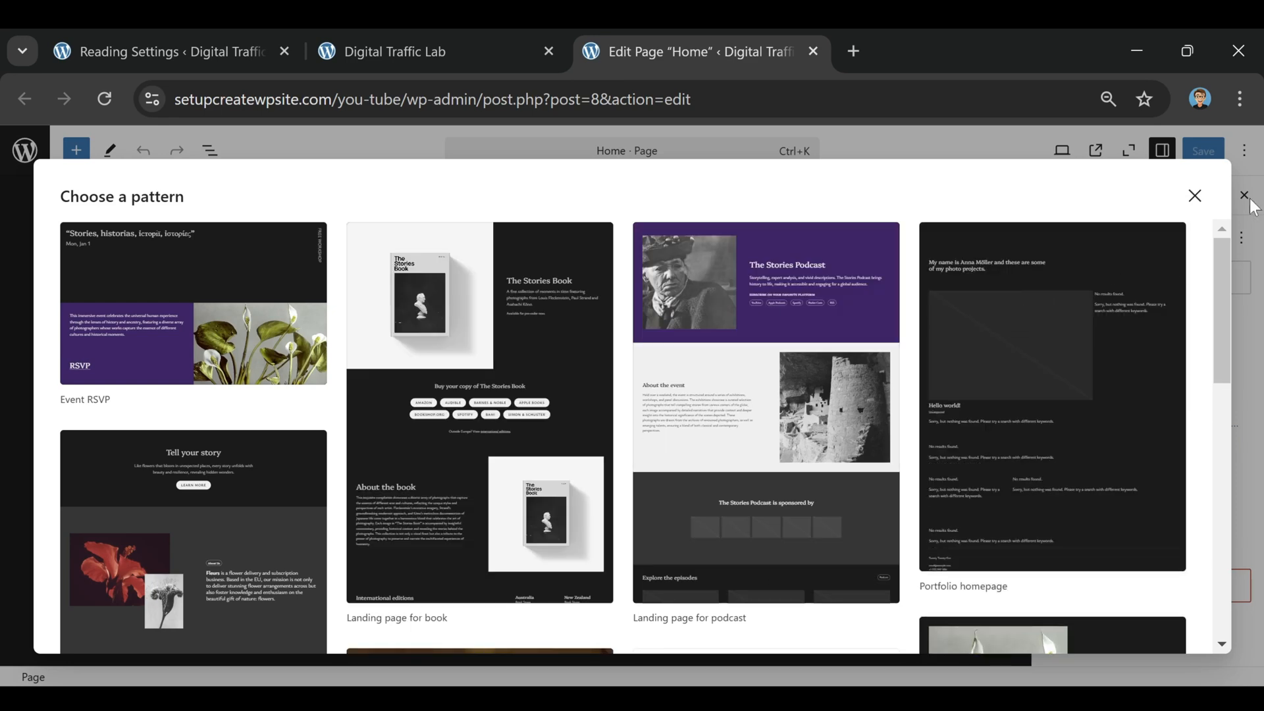
pyautogui.click(1195, 196)
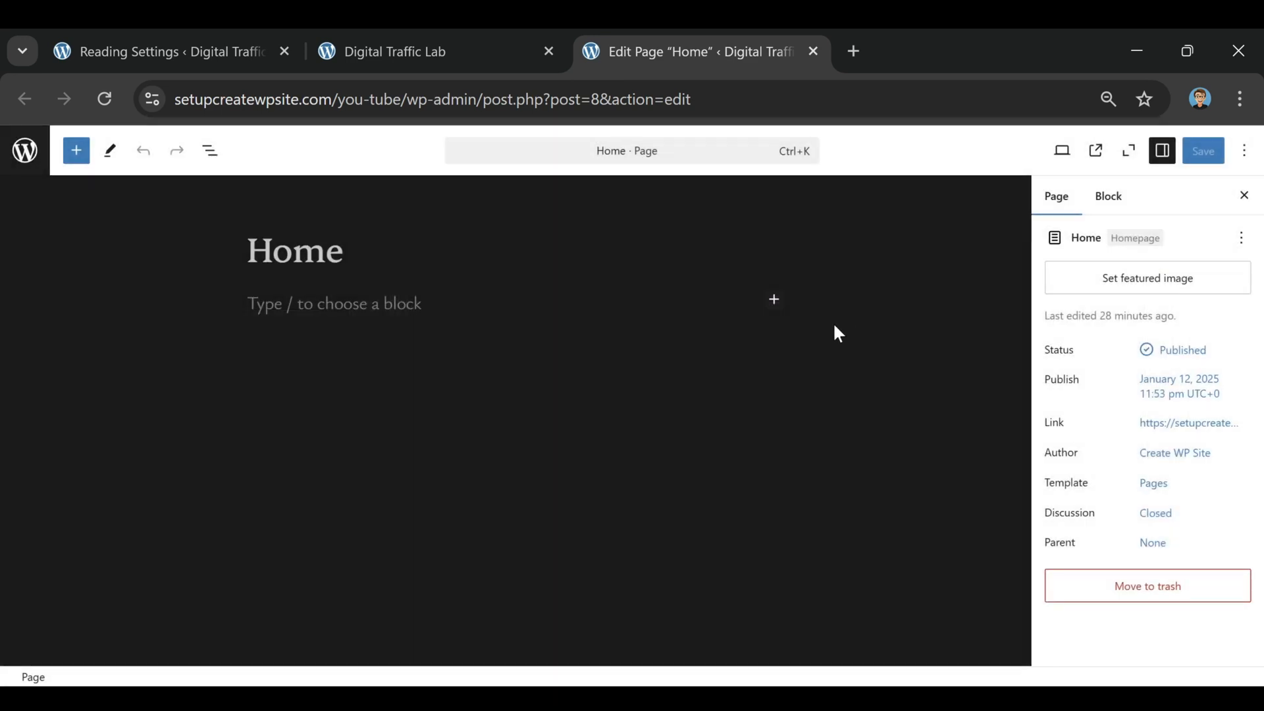
# Insert a Columns block with the 50 / 50 layout below the Home page title
pyautogui.click(337, 327)
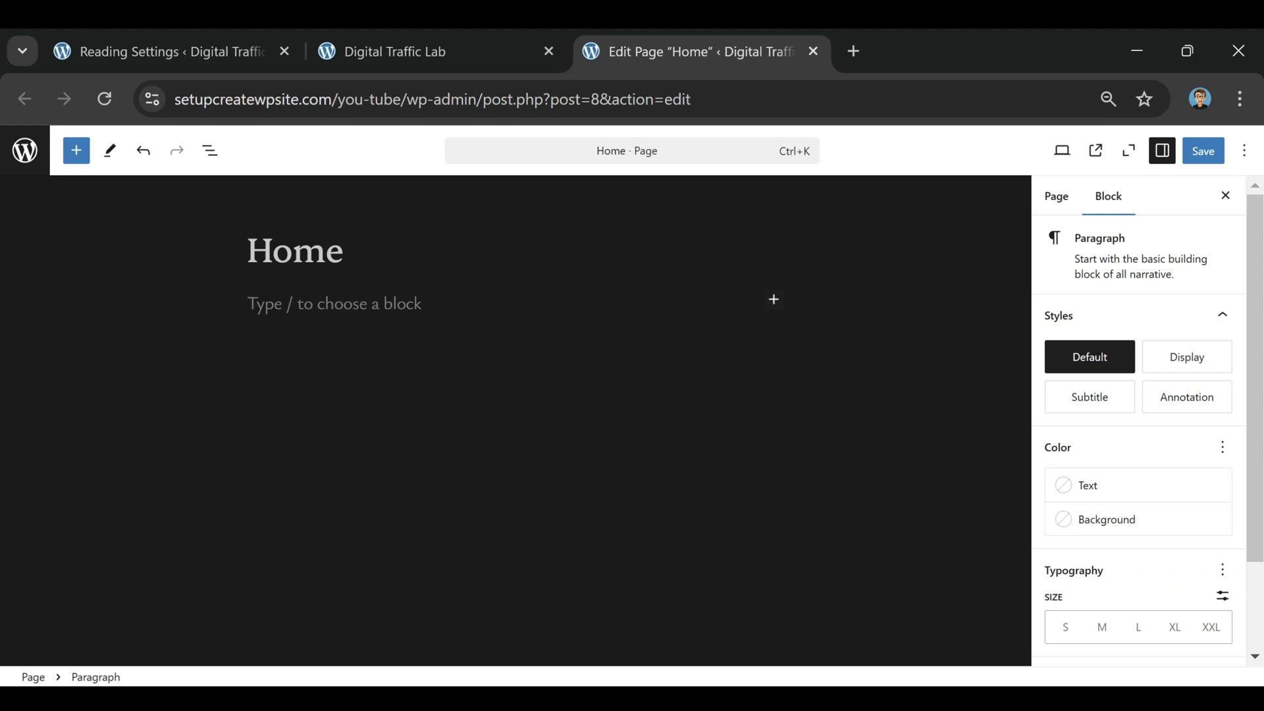
pyautogui.write('/column')
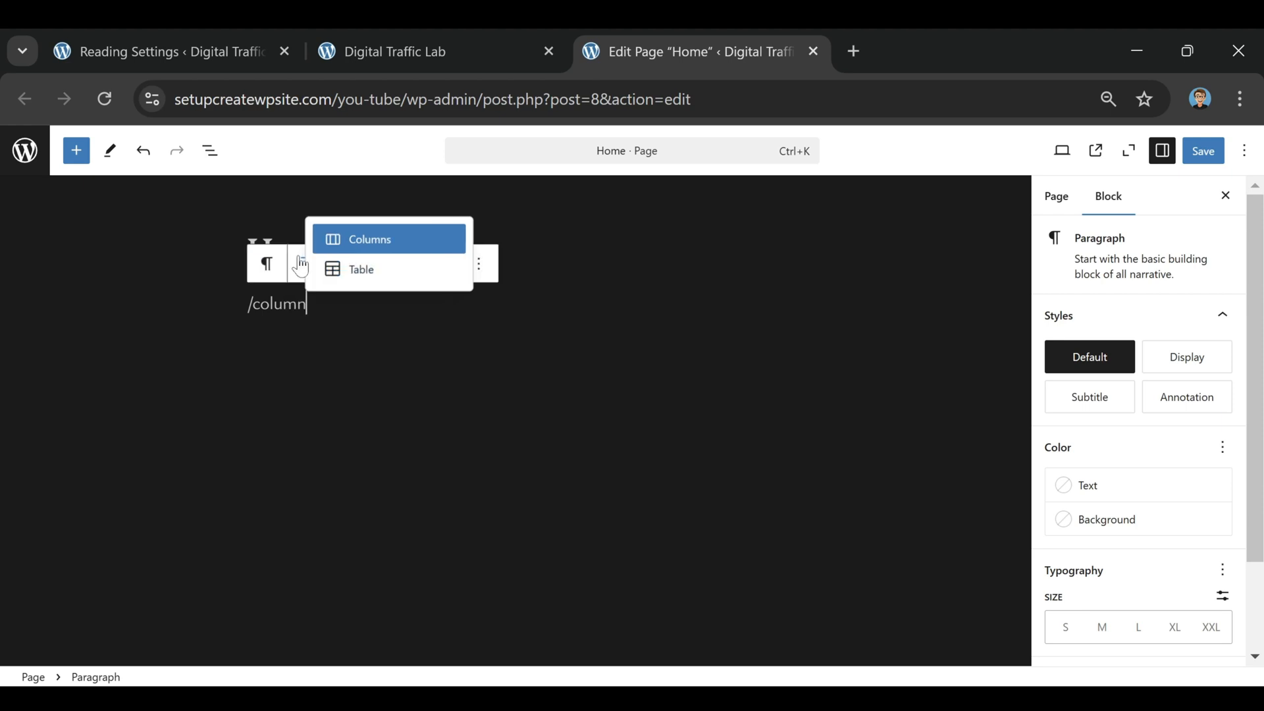
pyautogui.click(374, 252)
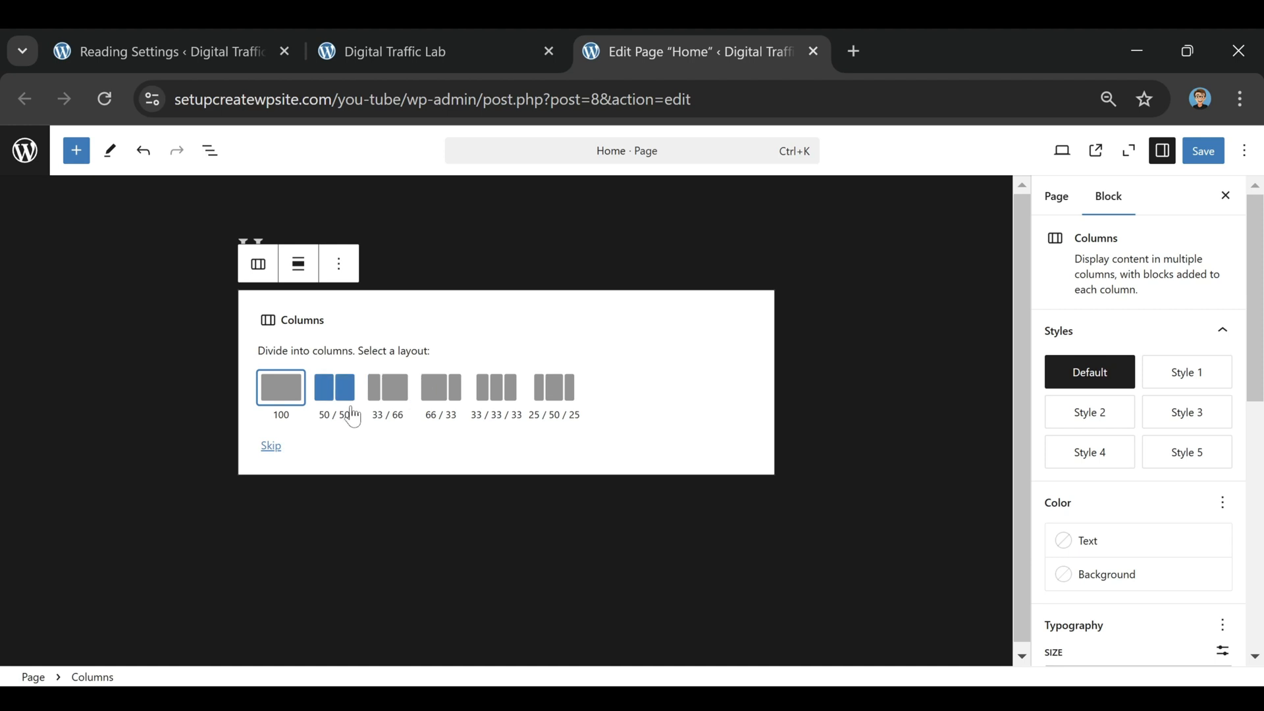
pyautogui.click(335, 395)
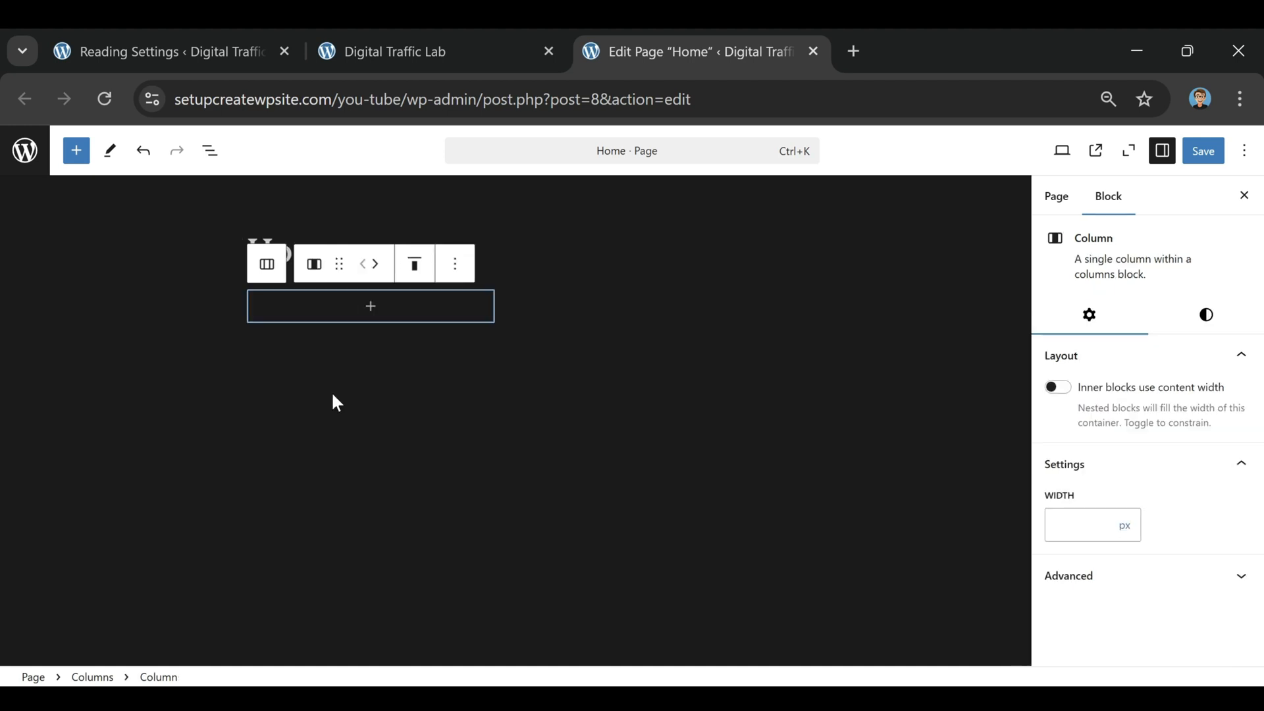
# Insert a Heading block in the first column and set its level to H1
pyautogui.click(344, 334)
pyautogui.click(364, 306)
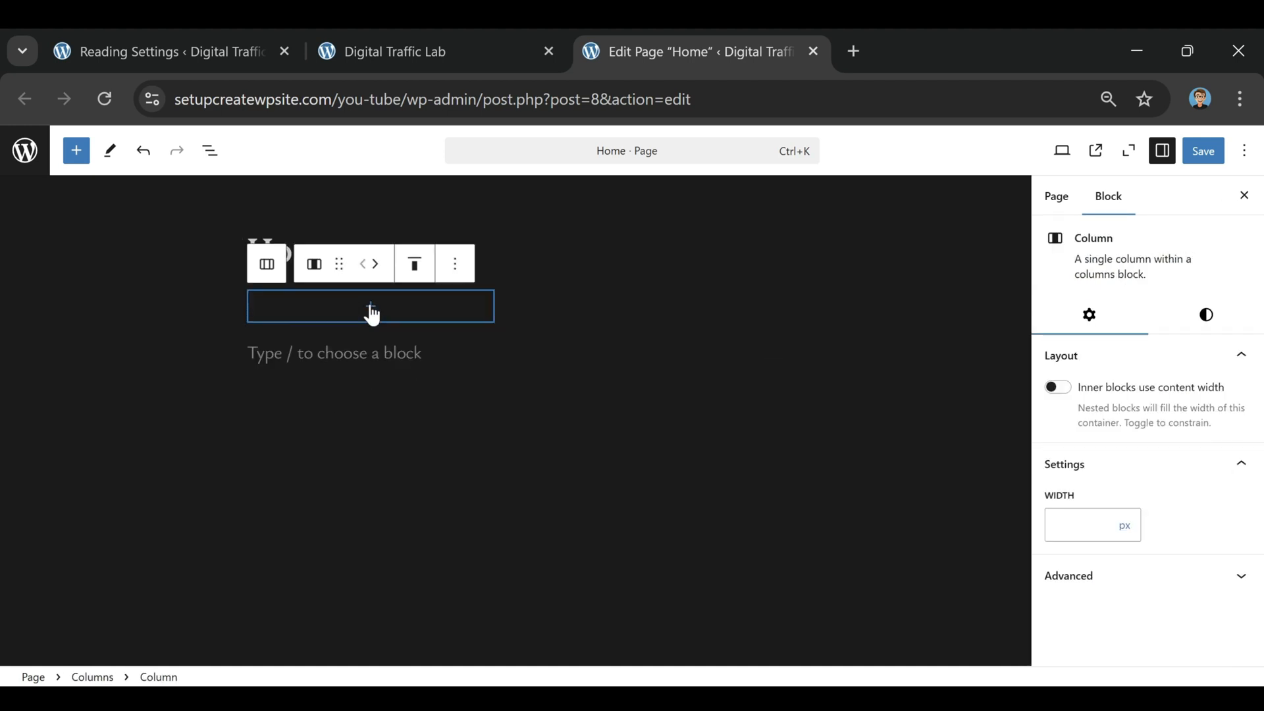
pyautogui.click(371, 309)
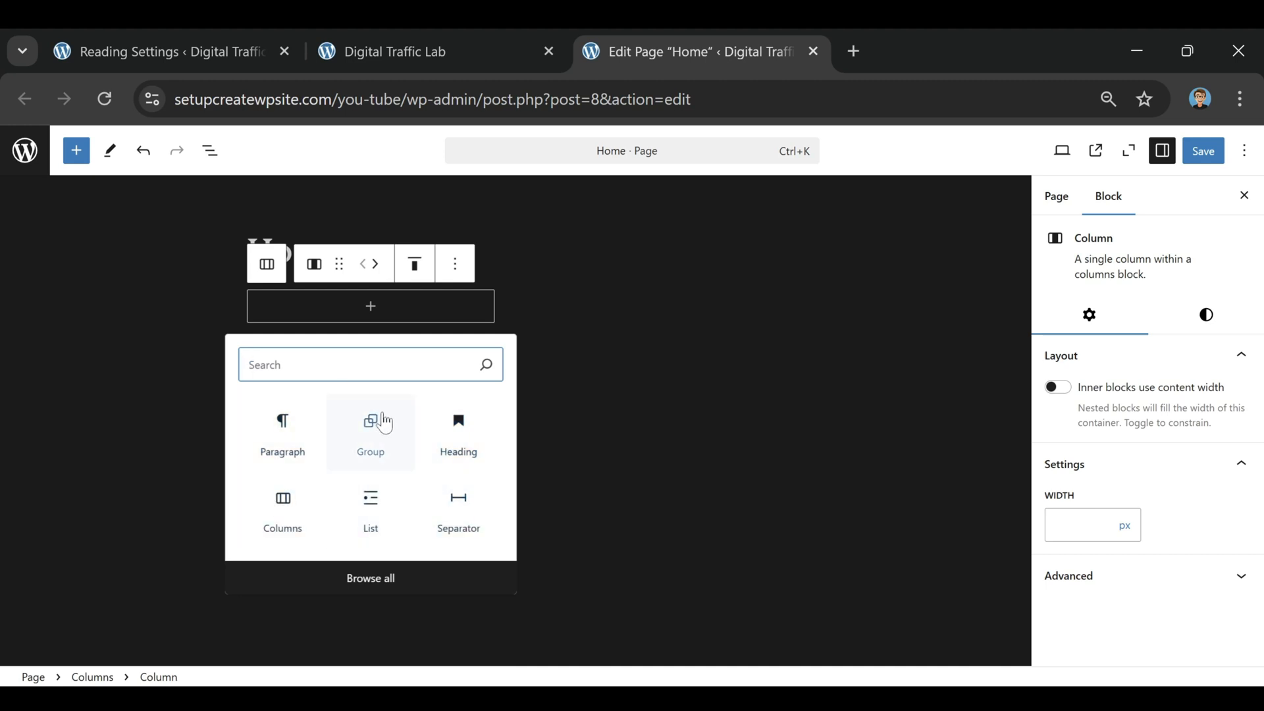
pyautogui.click(461, 432)
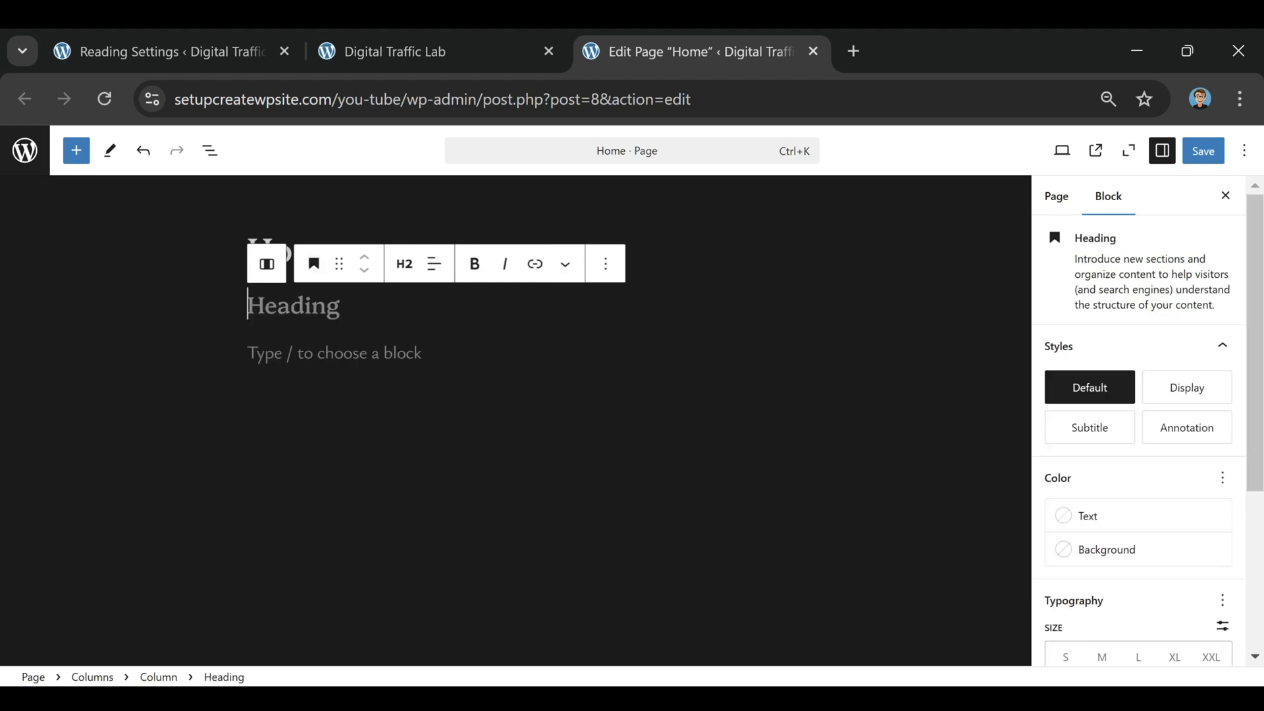
pyautogui.click(404, 264)
pyautogui.click(434, 328)
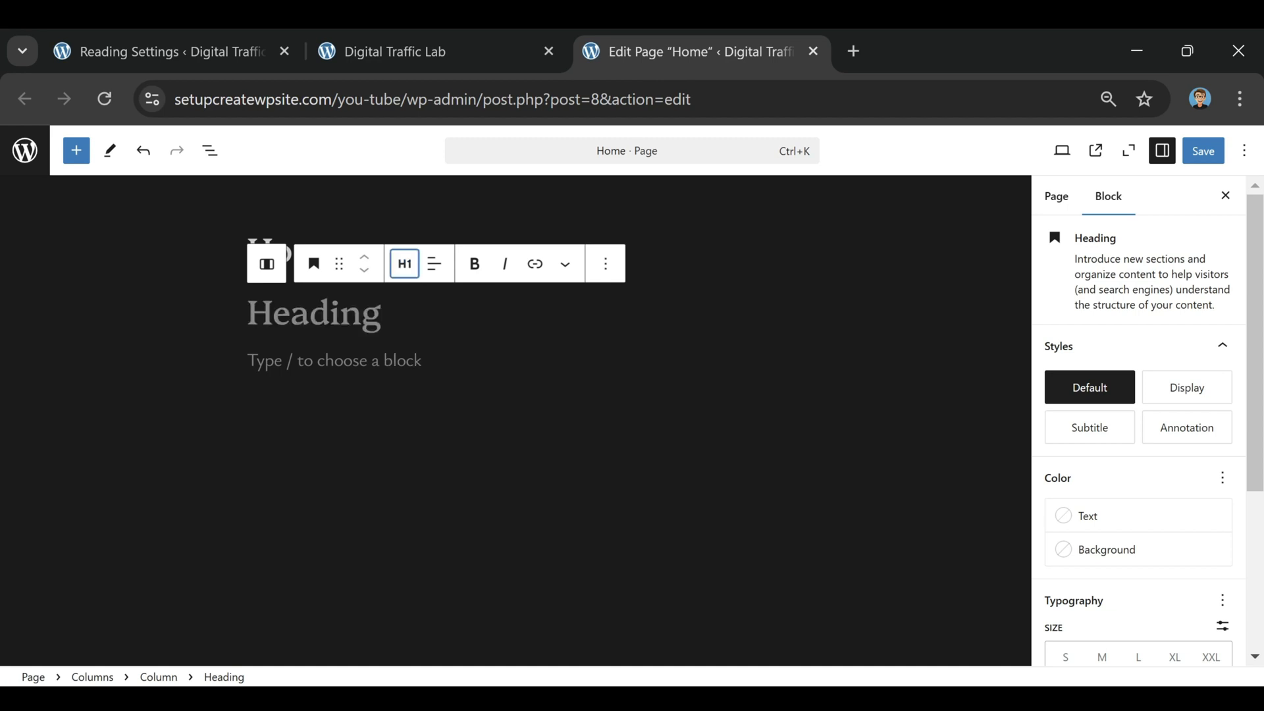
# Fill the heading with "Need More Website Traffic?" and add the paragraph "Is your website getting enough traffic? Schedule a call with our team today!" below
pyautogui.moveTo(320, 337)
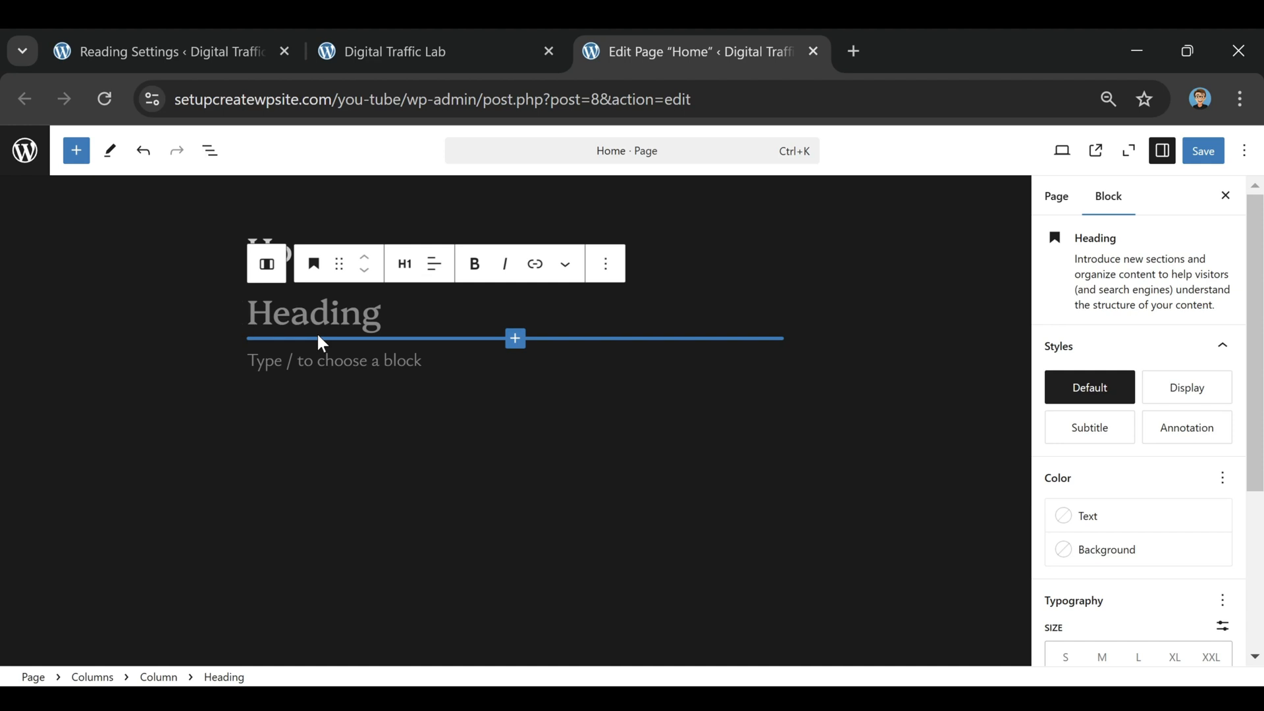
pyautogui.write('Need More Website Traffic?')
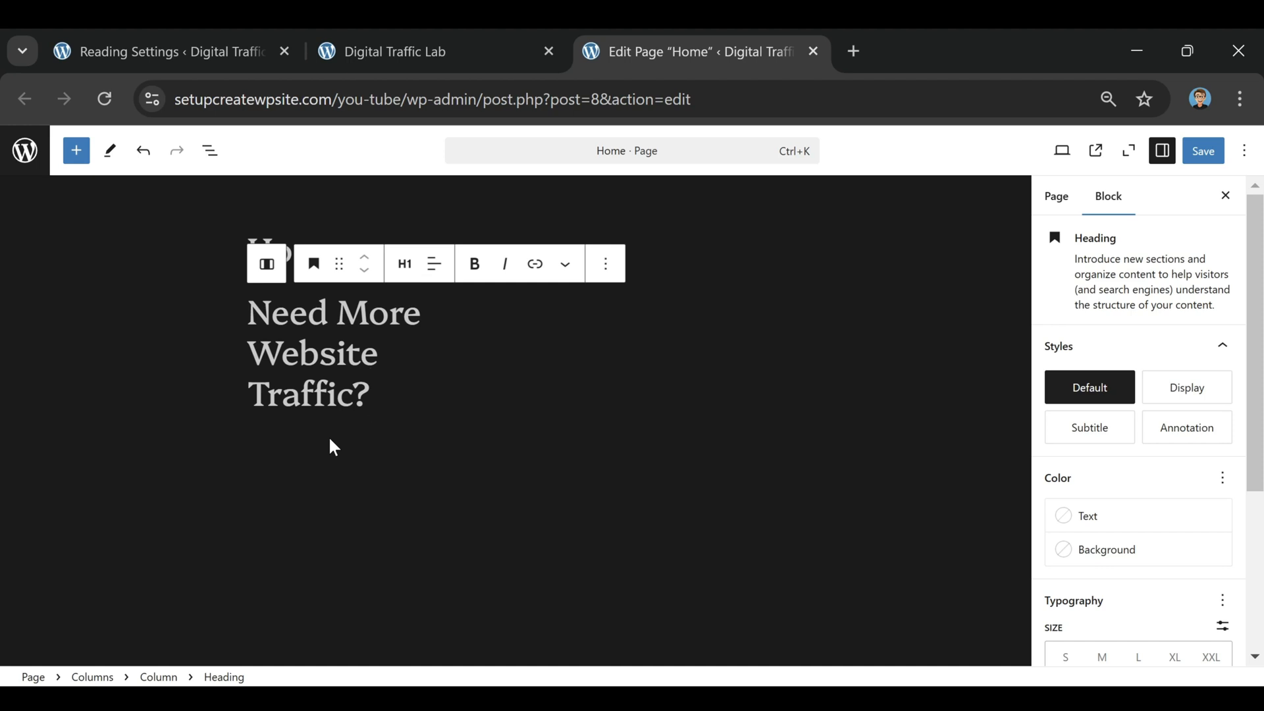
pyautogui.press('Return')
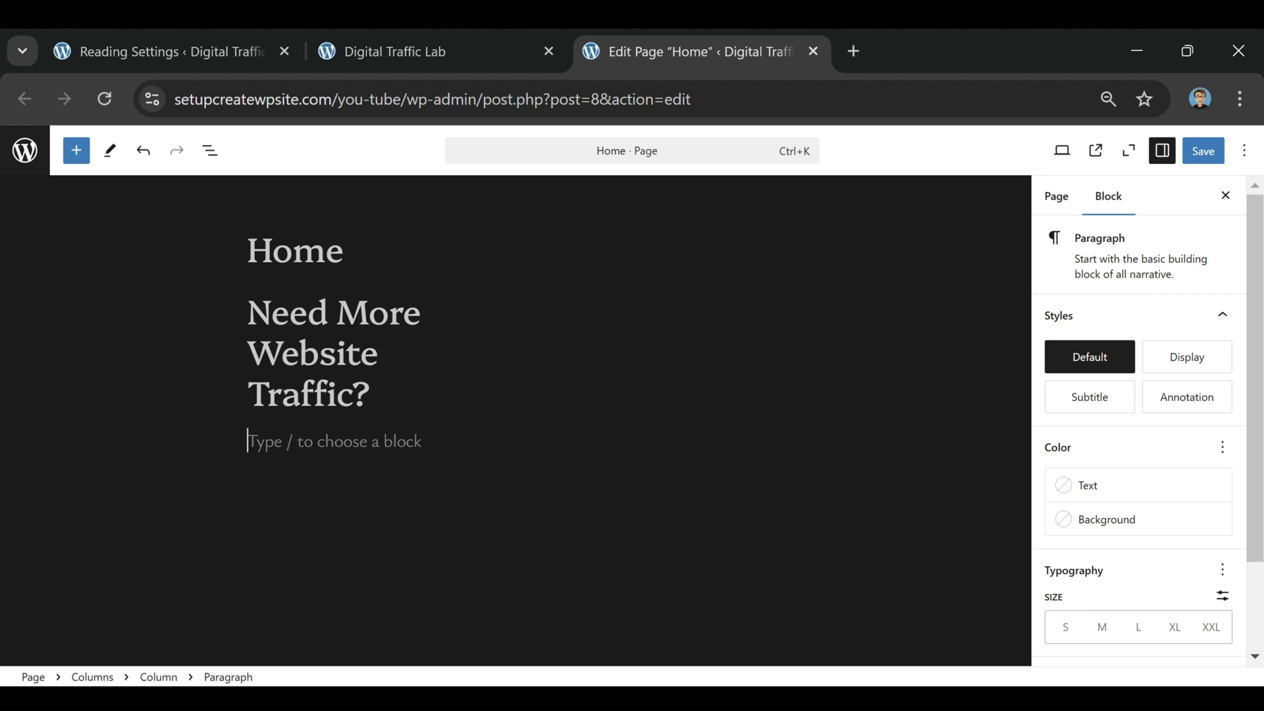
pyautogui.write('Is your website getting enough traffic? Schedule a call with our team today!')
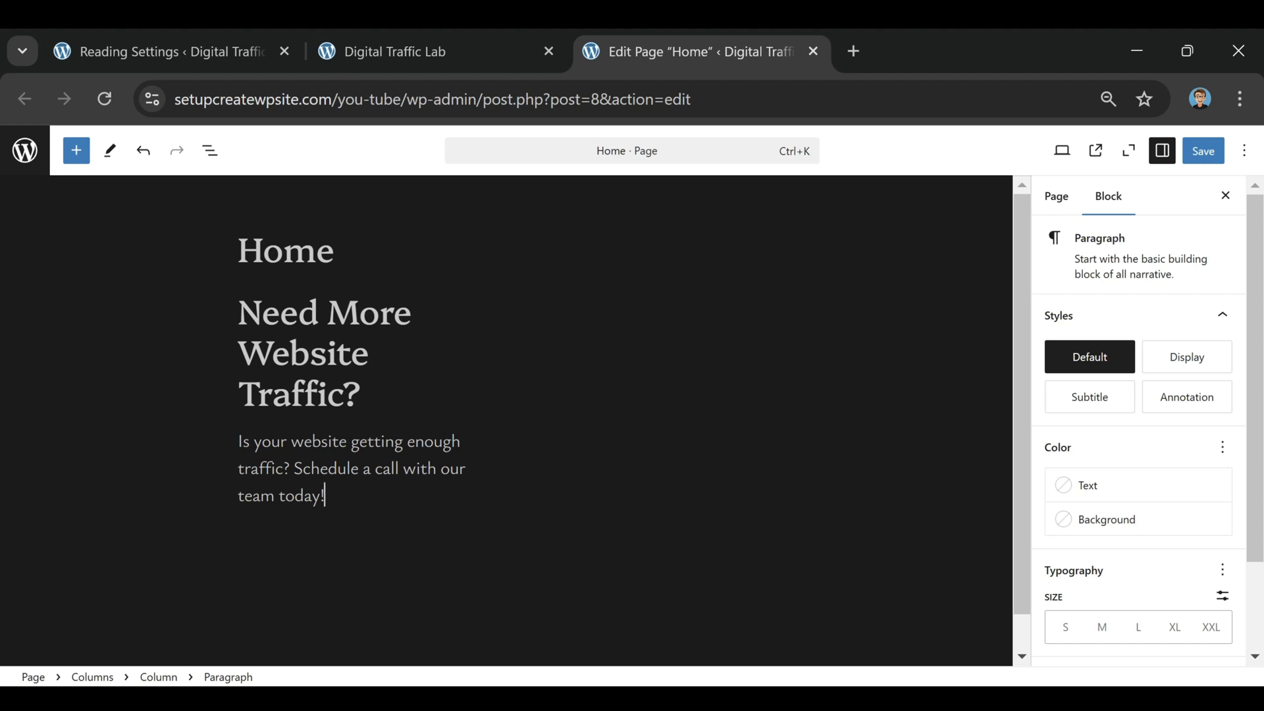
# Insert a Buttons block below the paragraph in the first column and label its button "Schedule Call"
pyautogui.press('Return')
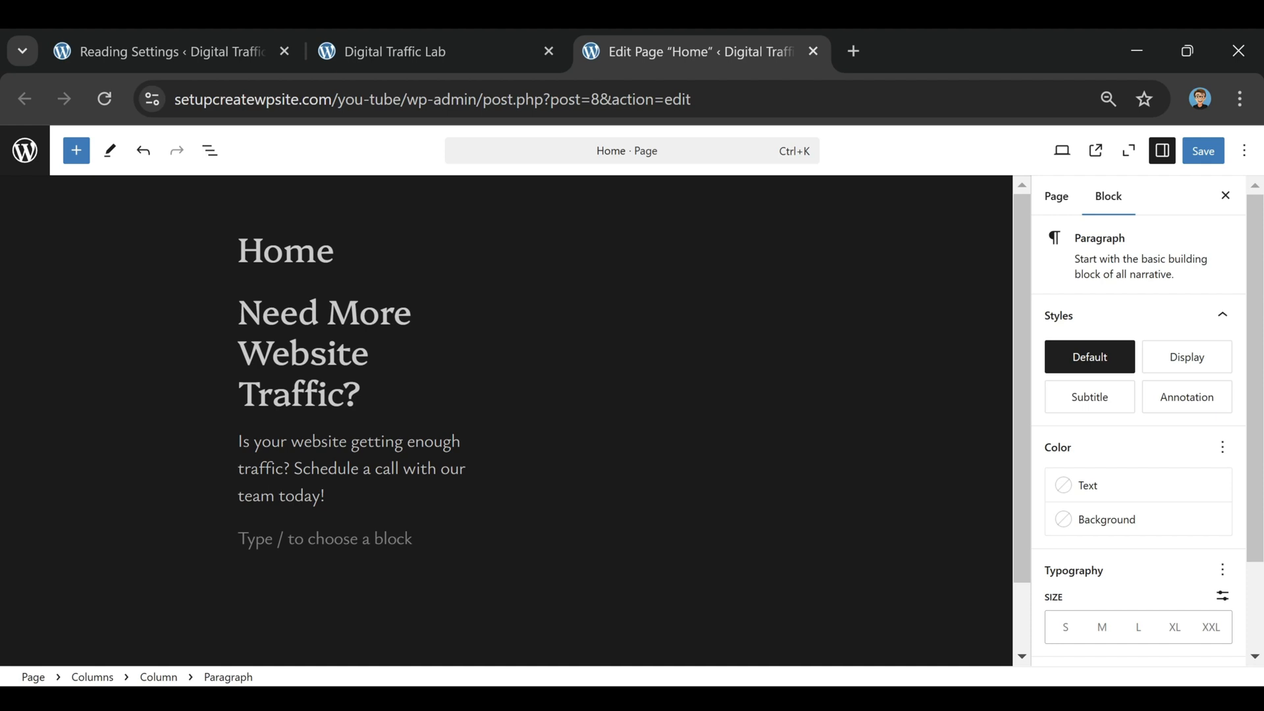
pyautogui.write('/button')
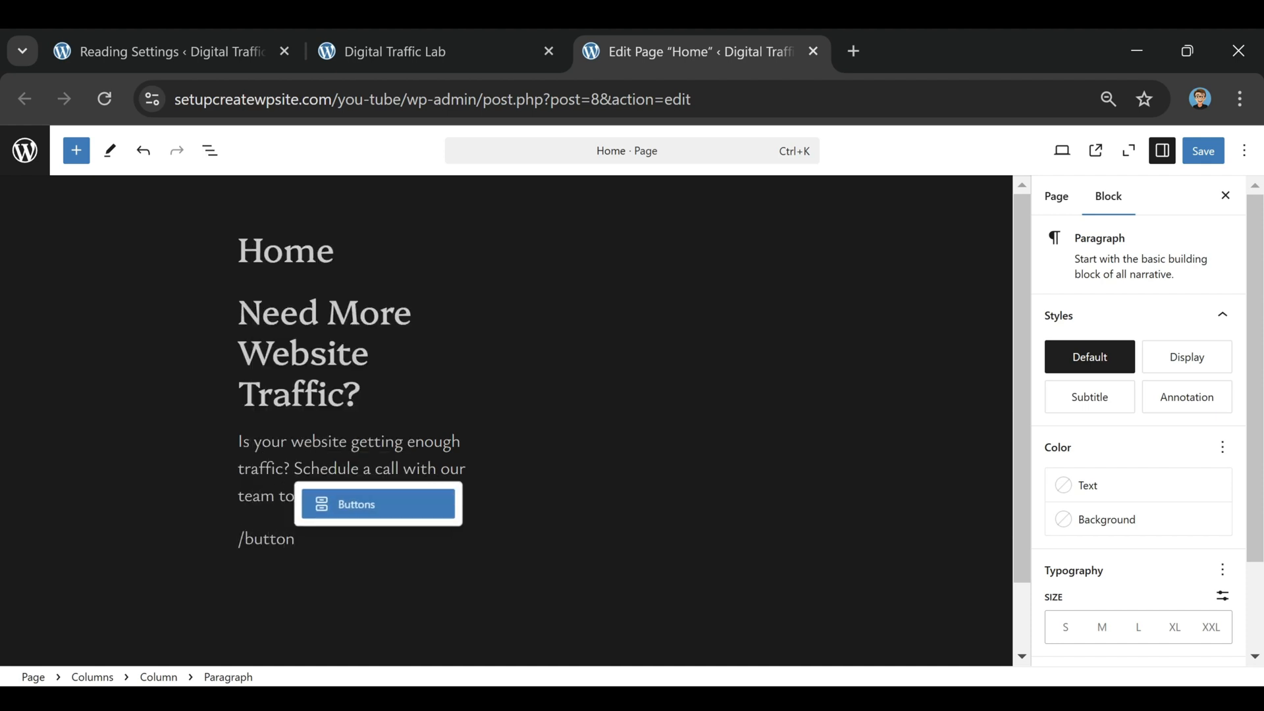
pyautogui.click(374, 503)
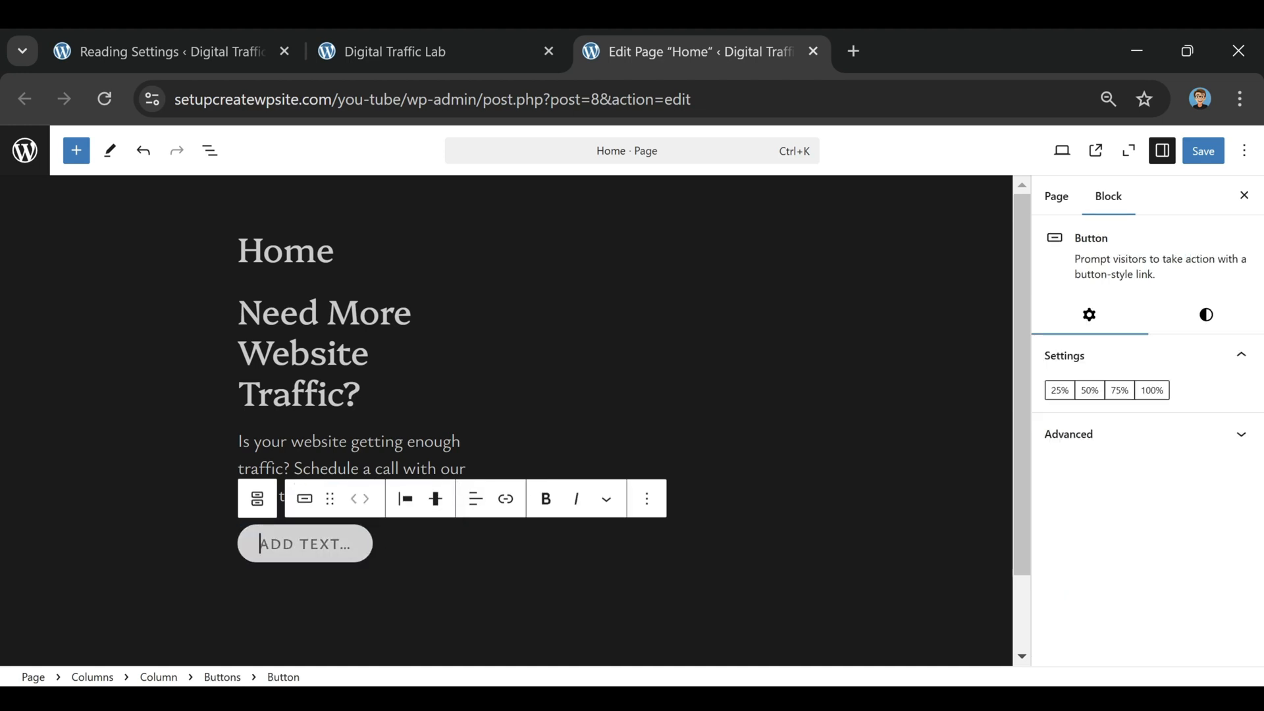
pyautogui.write('Conta')
pyautogui.write('S')
pyautogui.write('chedule Call')
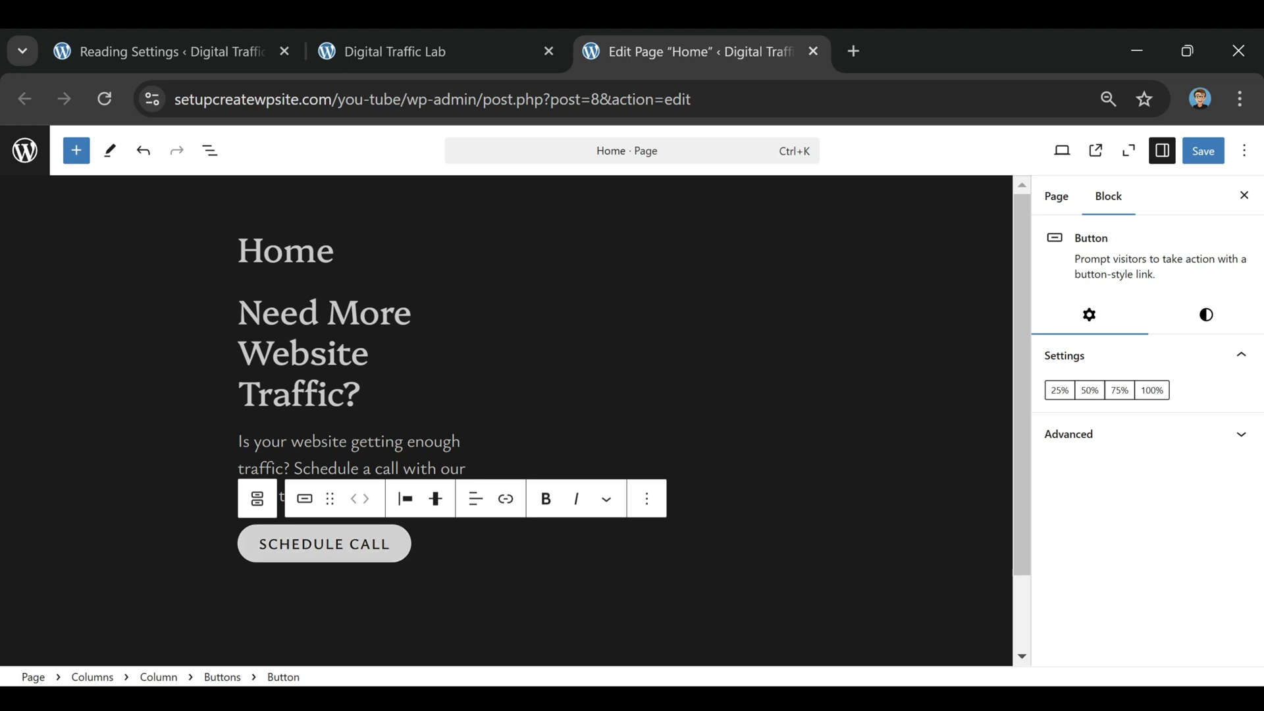
# Open the link URL field of the Schedule Call button and close it without entering an address
pyautogui.hotkey('ctrl', 'a')
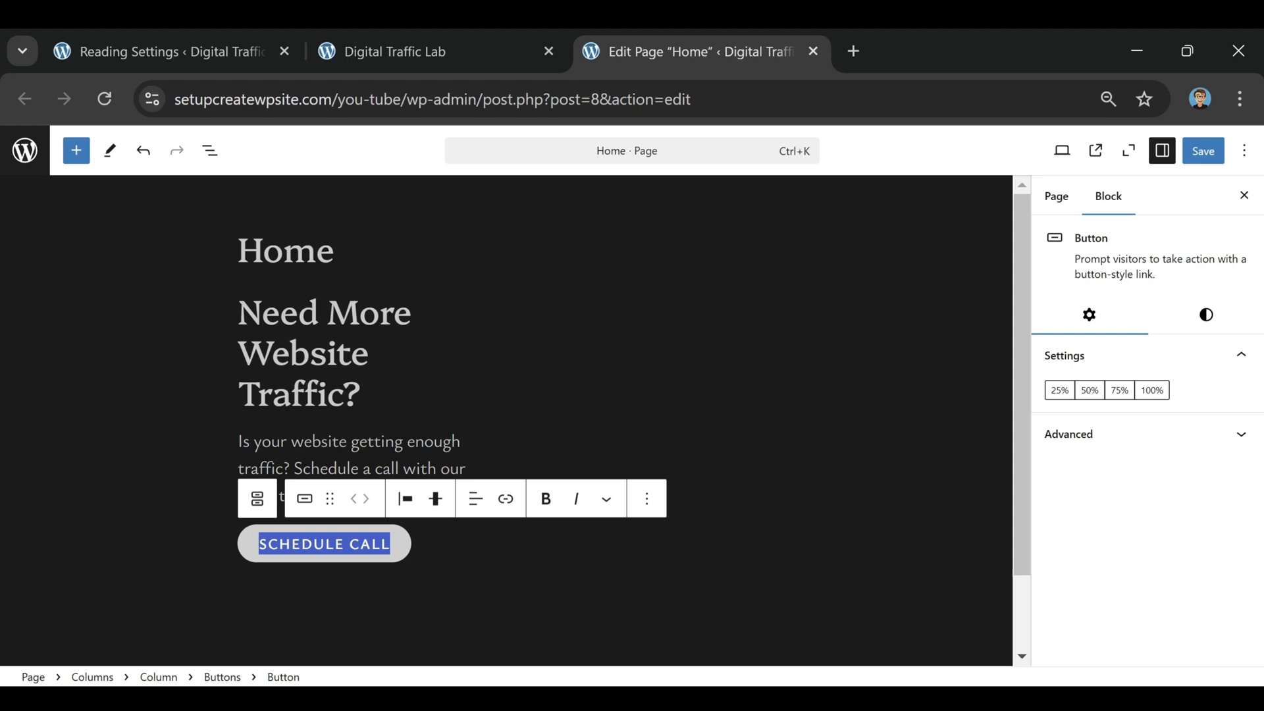
pyautogui.click(512, 513)
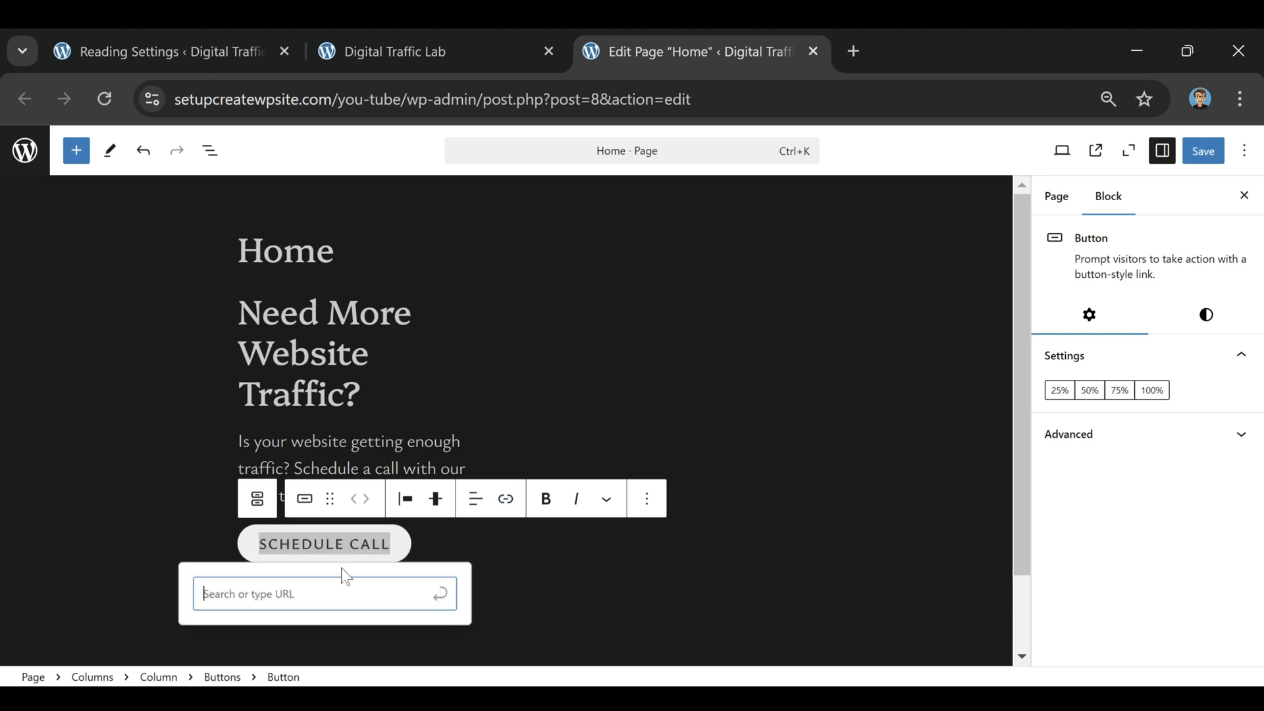
pyautogui.click(437, 593)
pyautogui.click(398, 550)
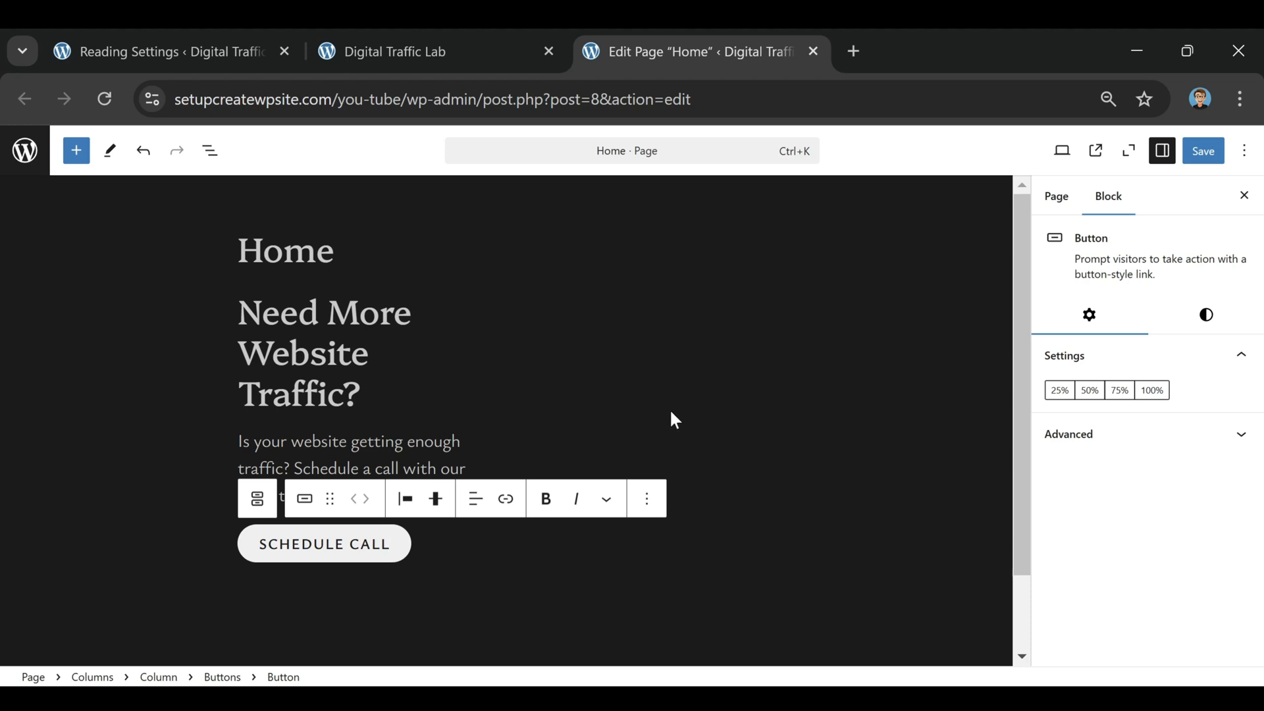
# Insert an Image block in the second column and upload the "Untitled design" picture from the Downloads folder
pyautogui.click(640, 414)
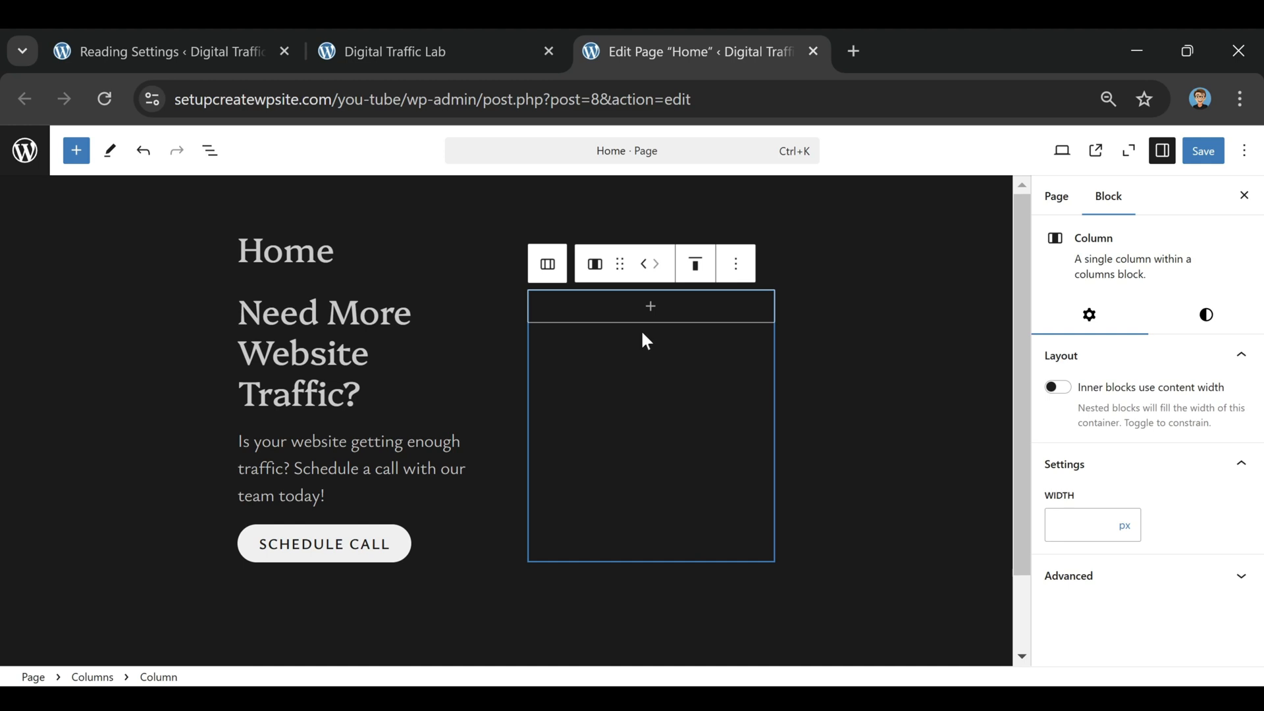
pyautogui.click(657, 316)
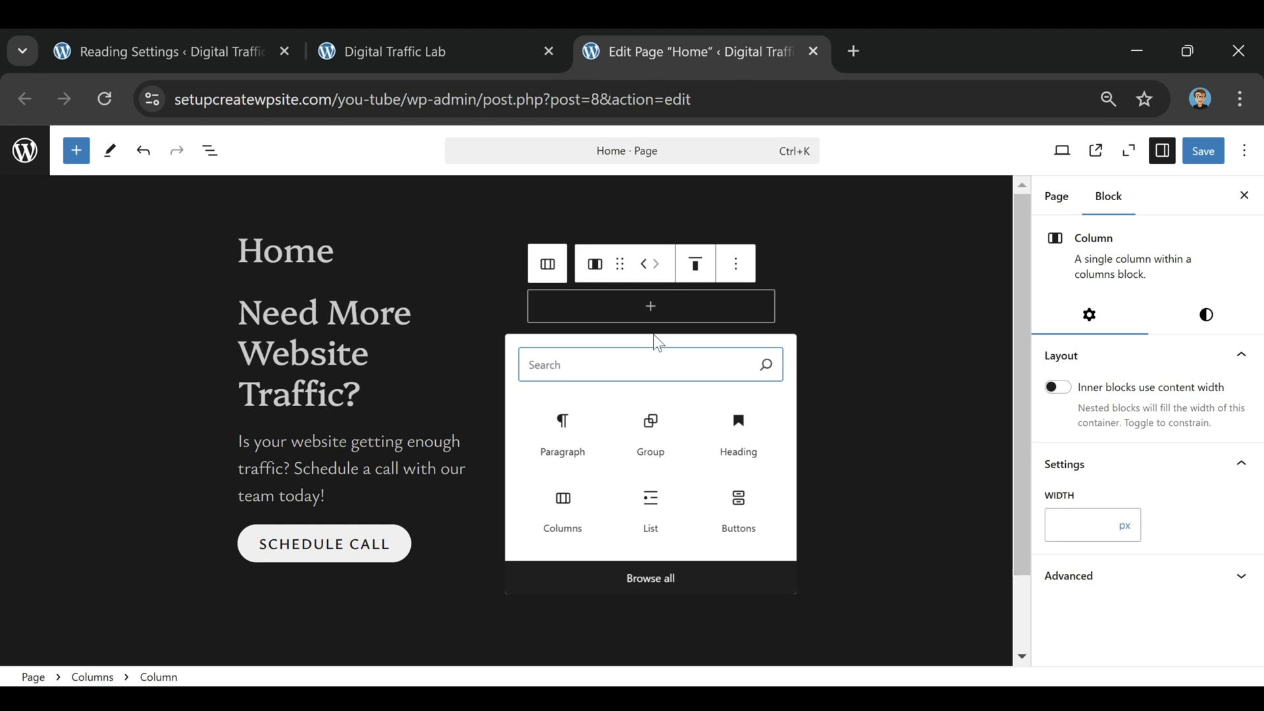
pyautogui.write('IMAGE')
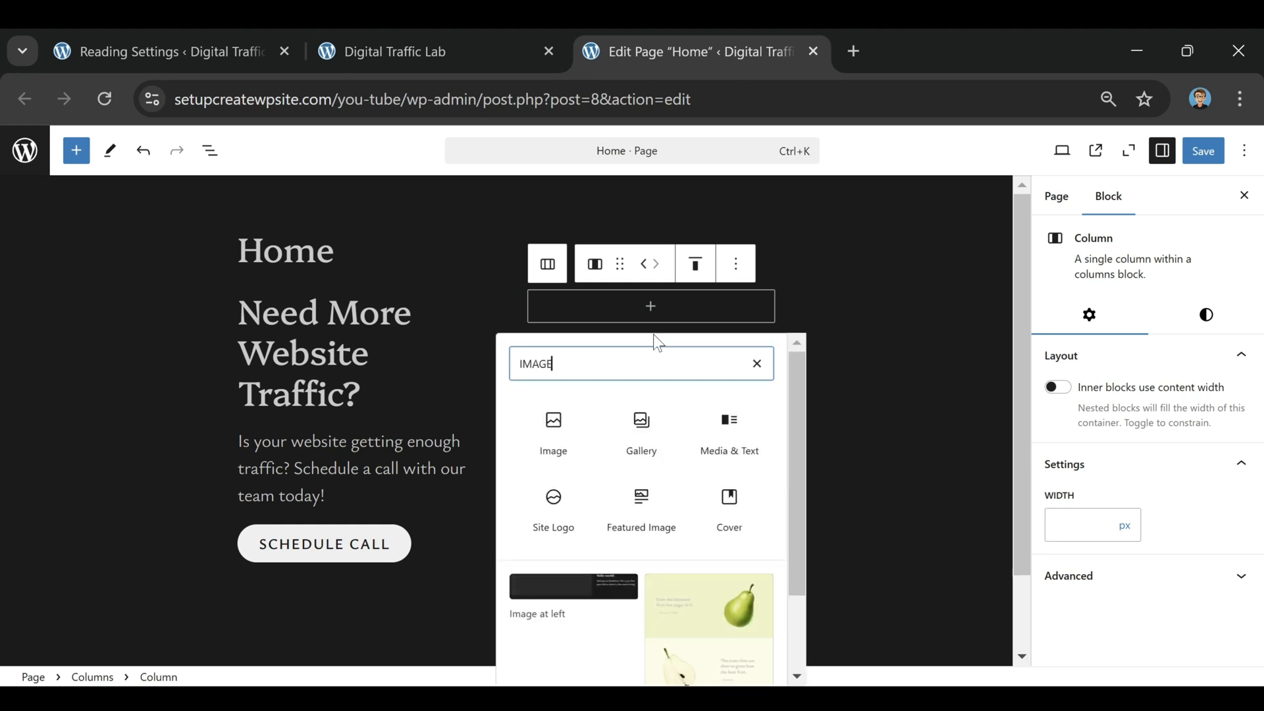
pyautogui.click(554, 440)
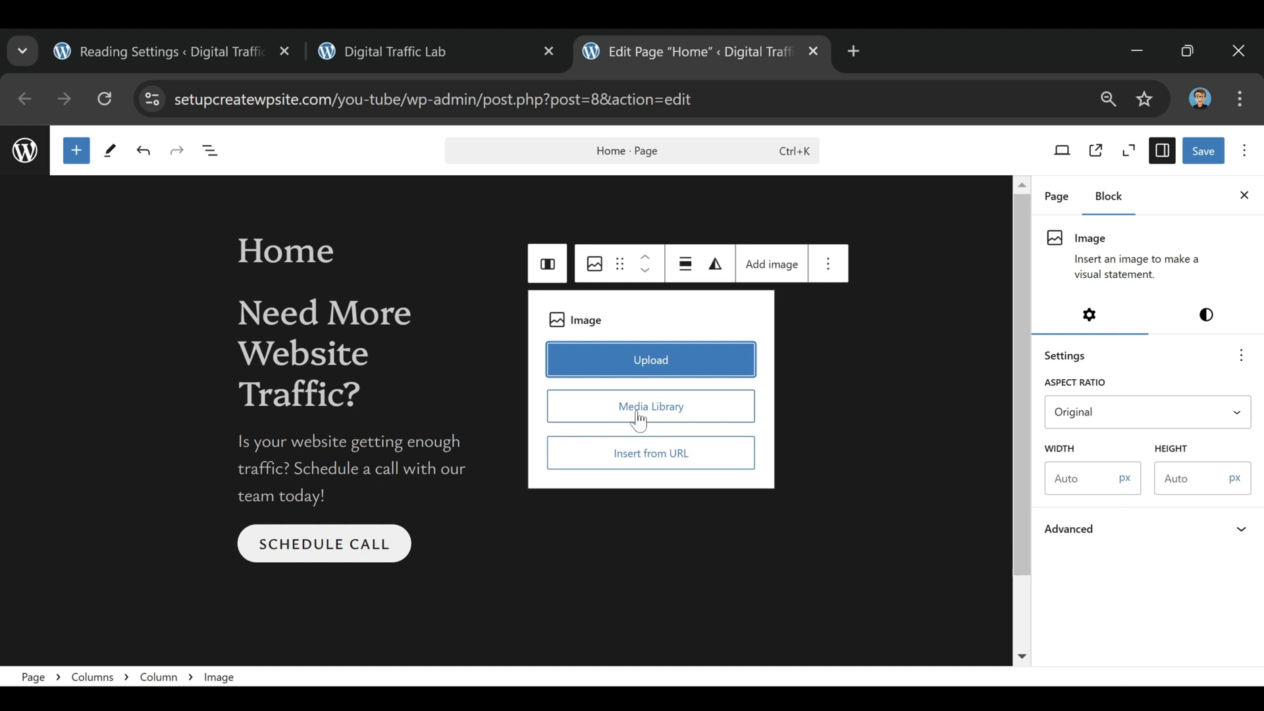
pyautogui.click(652, 361)
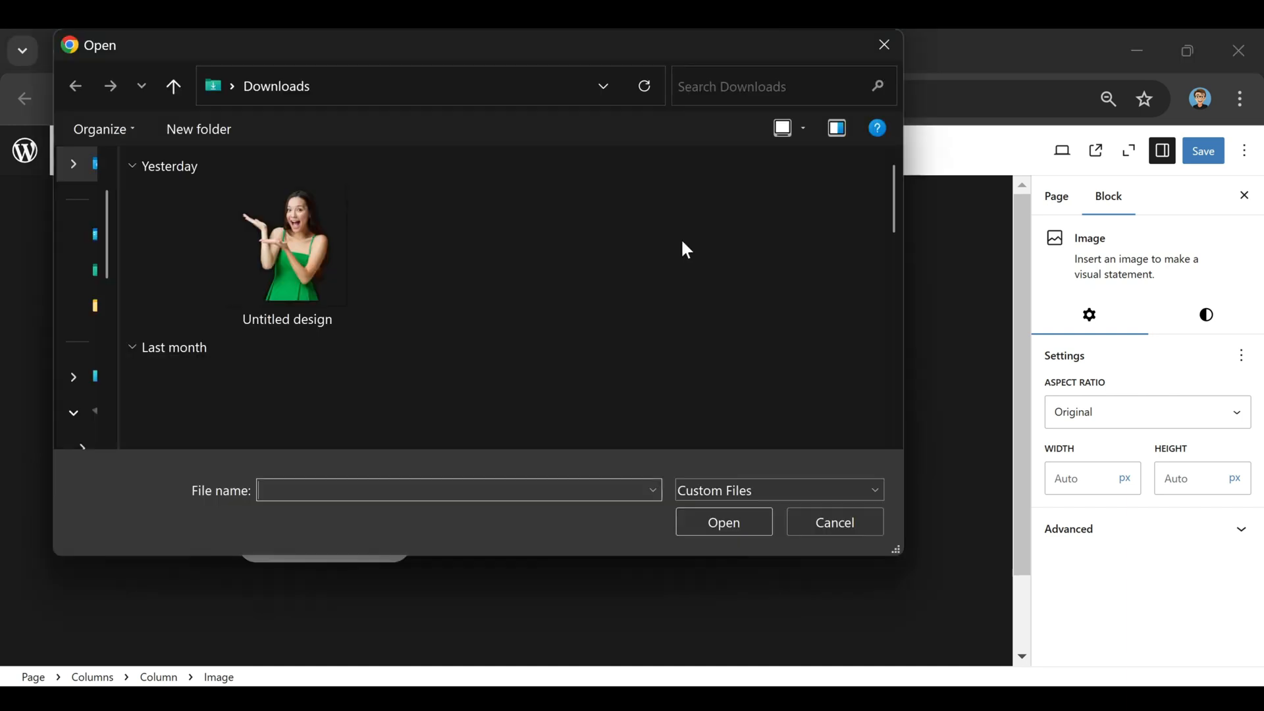
pyautogui.click(354, 267)
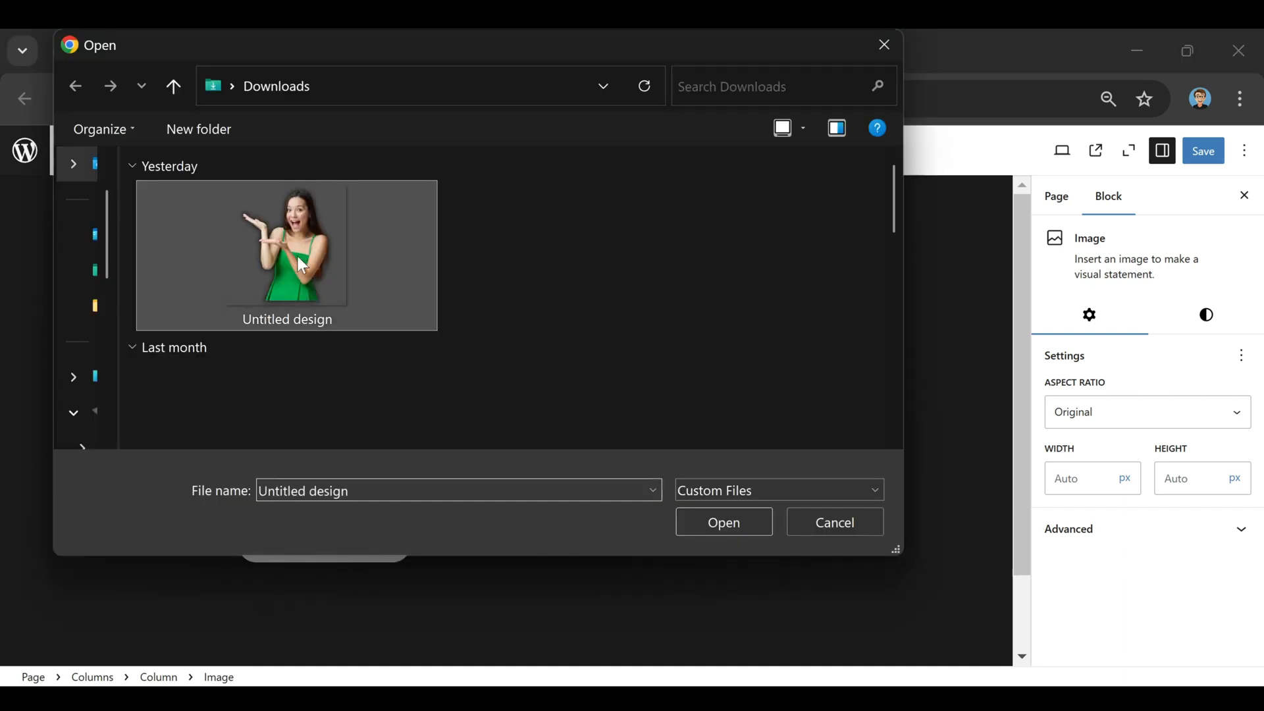
pyautogui.click(726, 522)
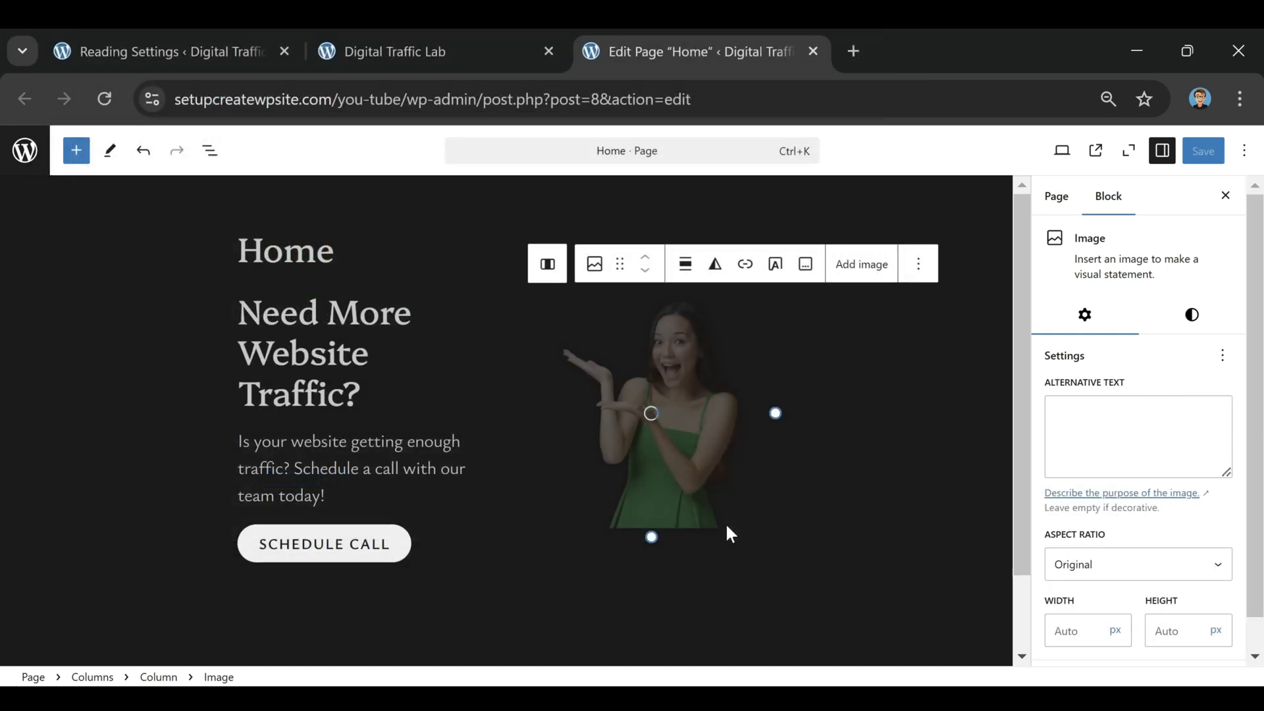
# Set the hero Columns block's width alignment to None and its vertical alignment to middle, and save the Home page
pyautogui.click(832, 586)
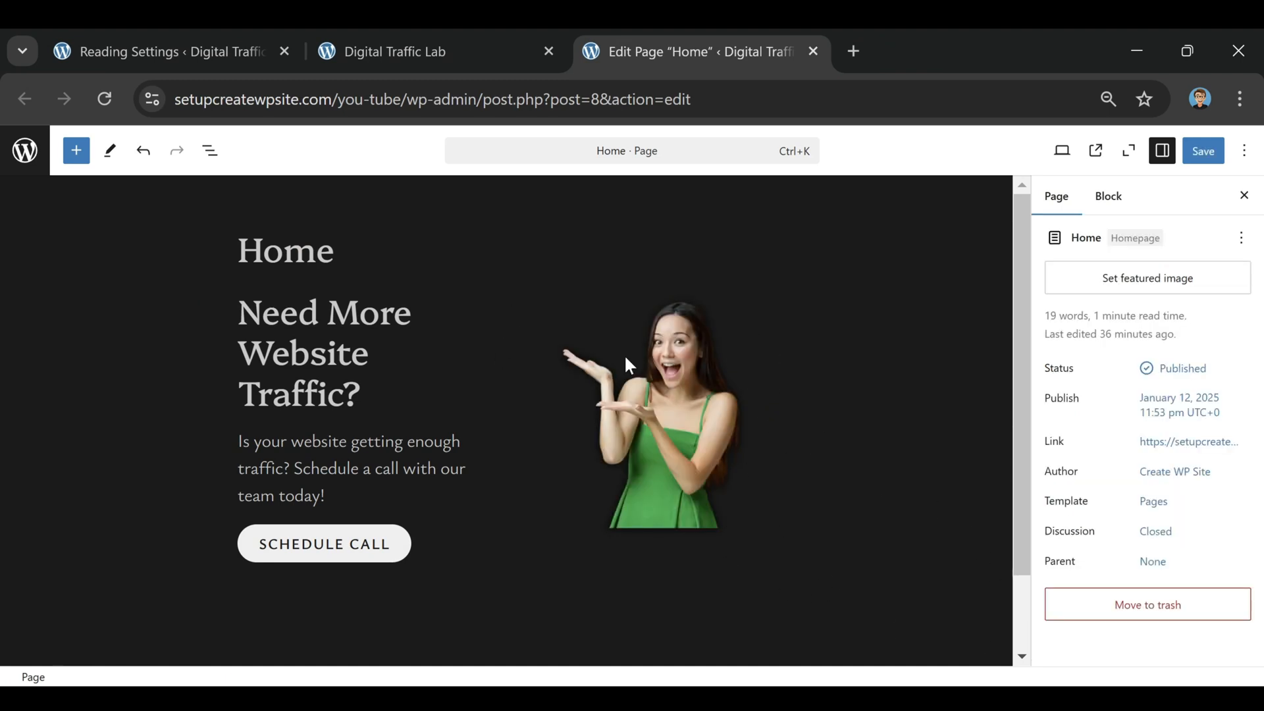
pyautogui.click(448, 315)
pyautogui.click(396, 544)
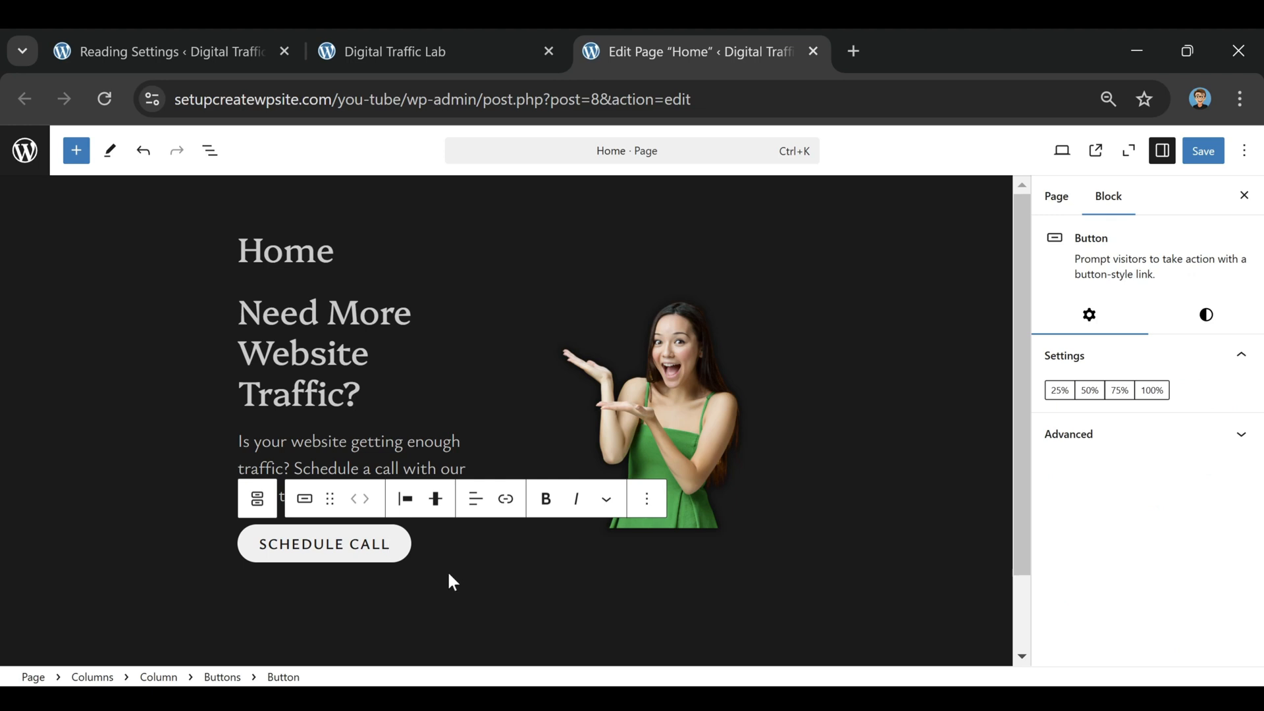
pyautogui.click(449, 572)
pyautogui.click(493, 512)
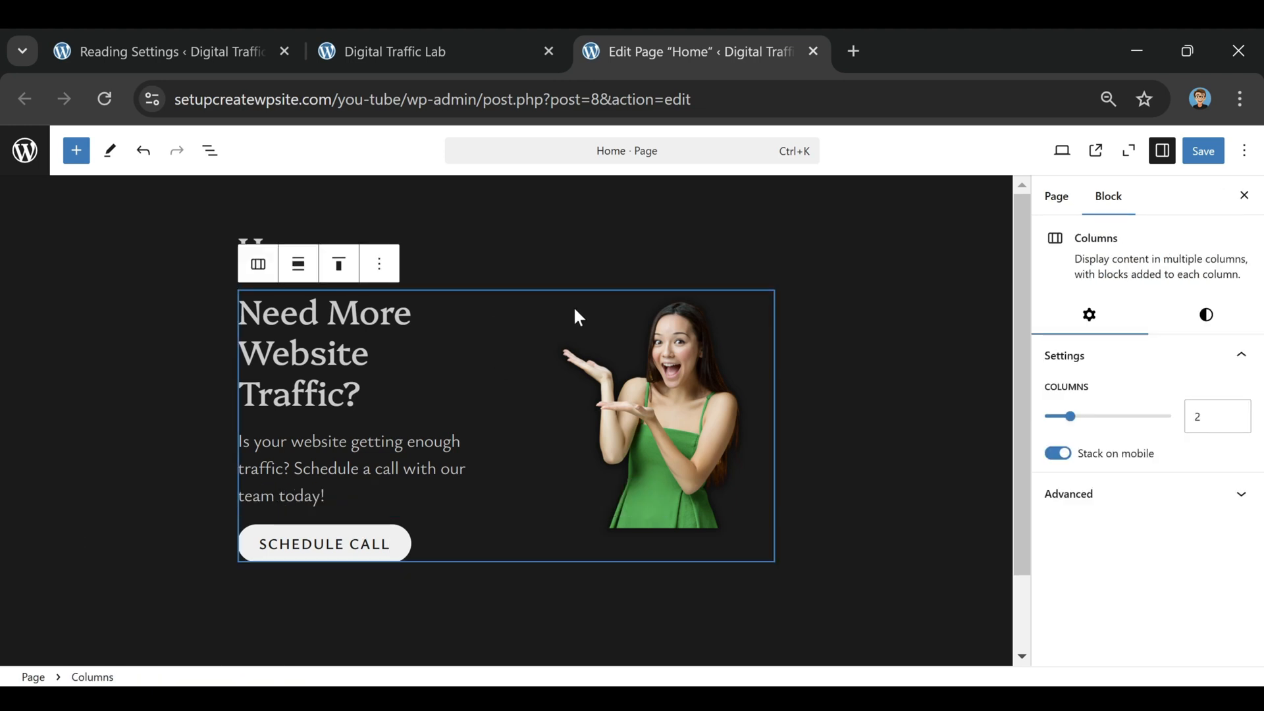
pyautogui.click(305, 272)
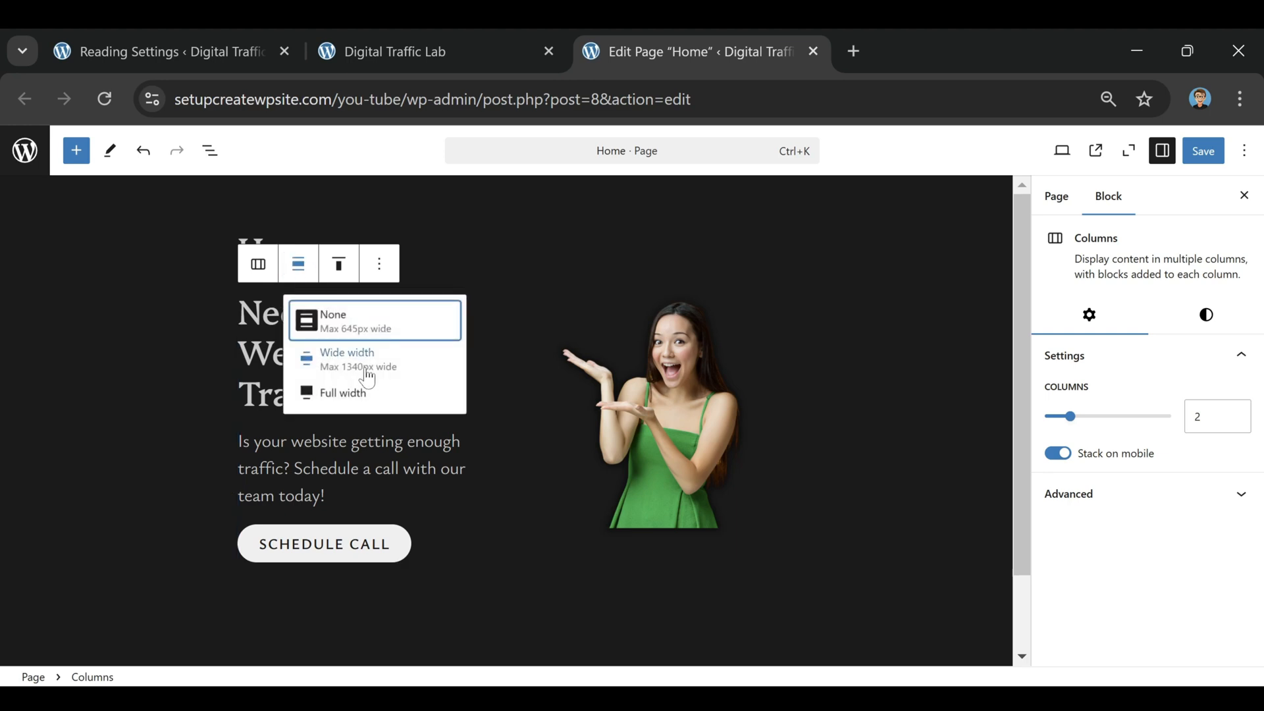
pyautogui.click(352, 324)
pyautogui.click(343, 276)
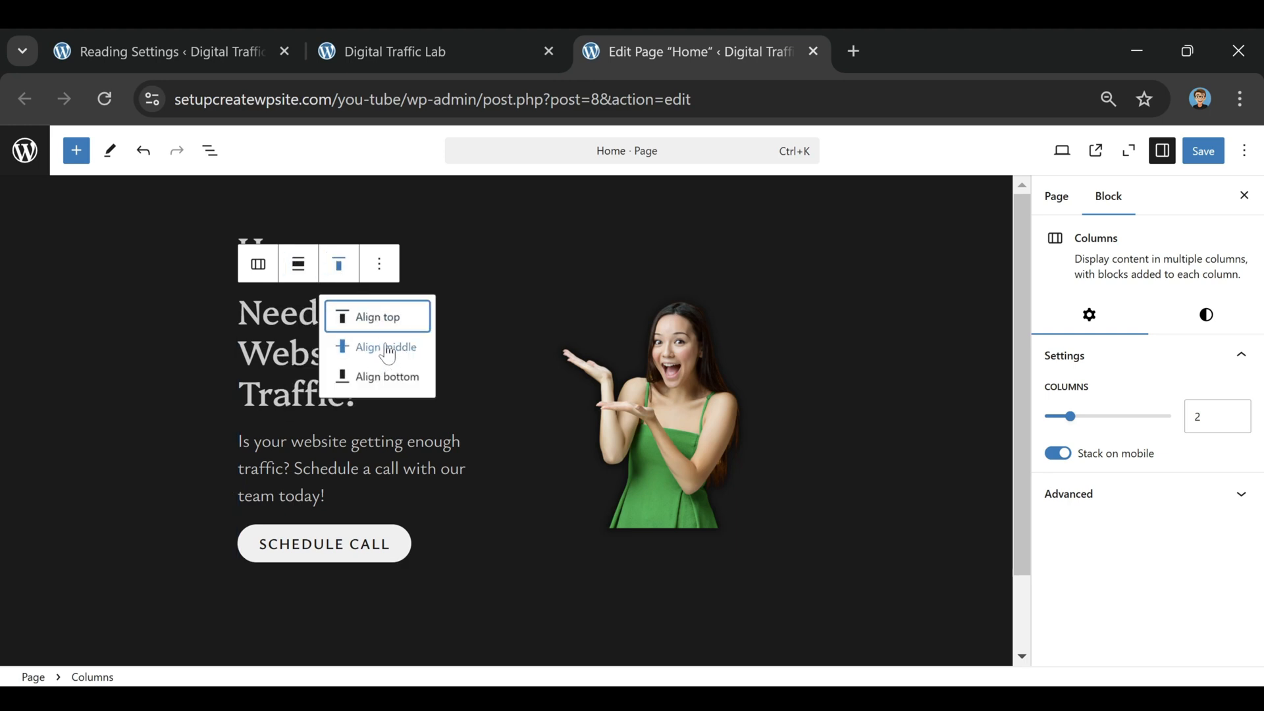
pyautogui.click(384, 347)
pyautogui.click(1007, 326)
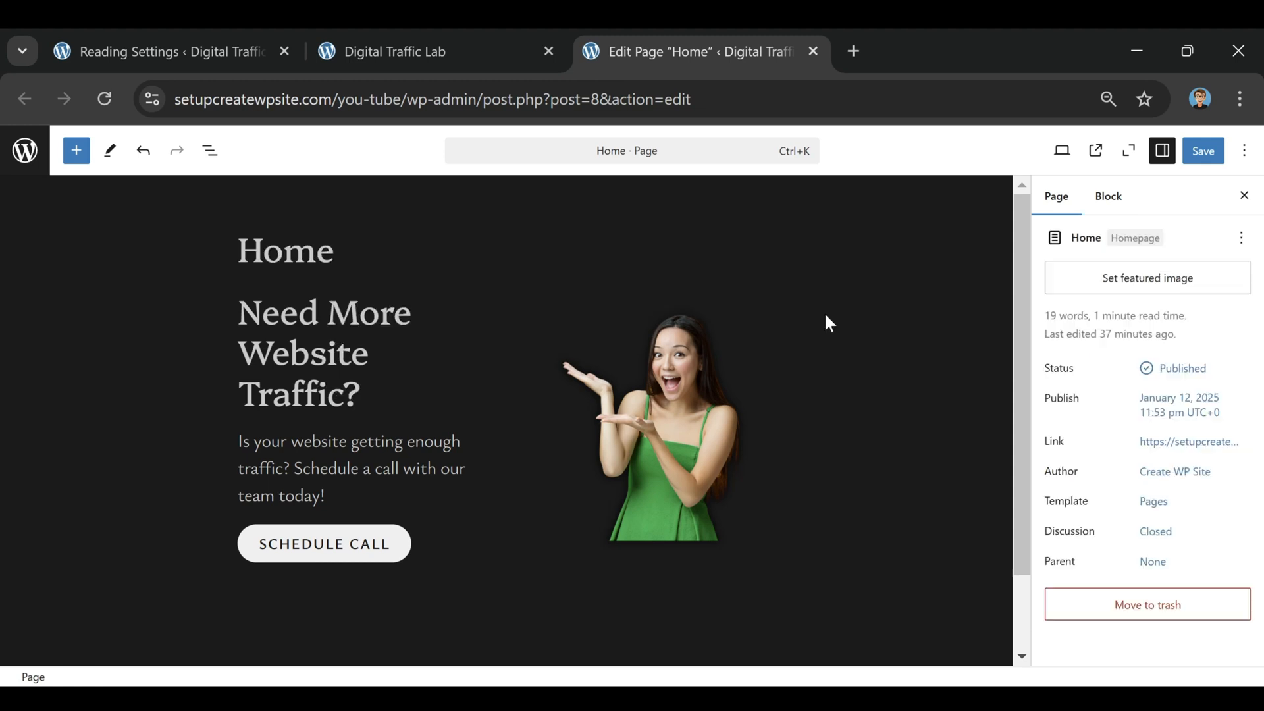
pyautogui.click(1204, 151)
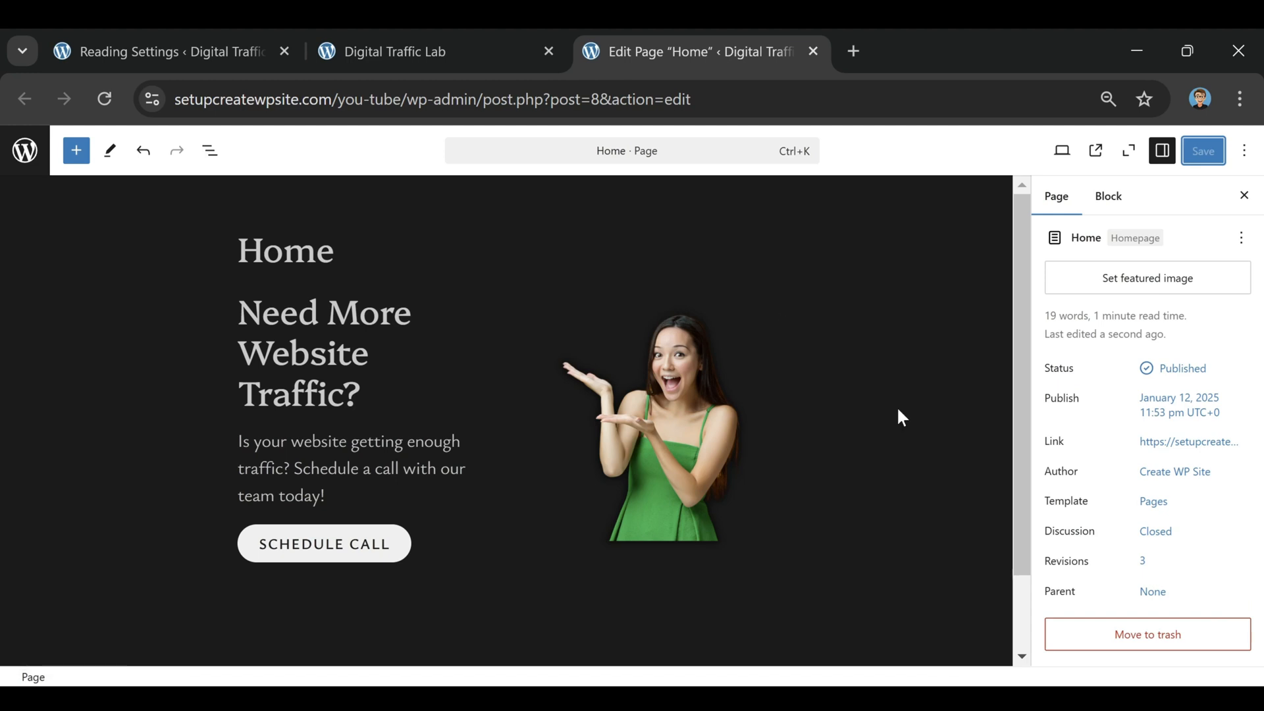
# Reload the live site's homepage and review the hero section and footer
pyautogui.click(423, 45)
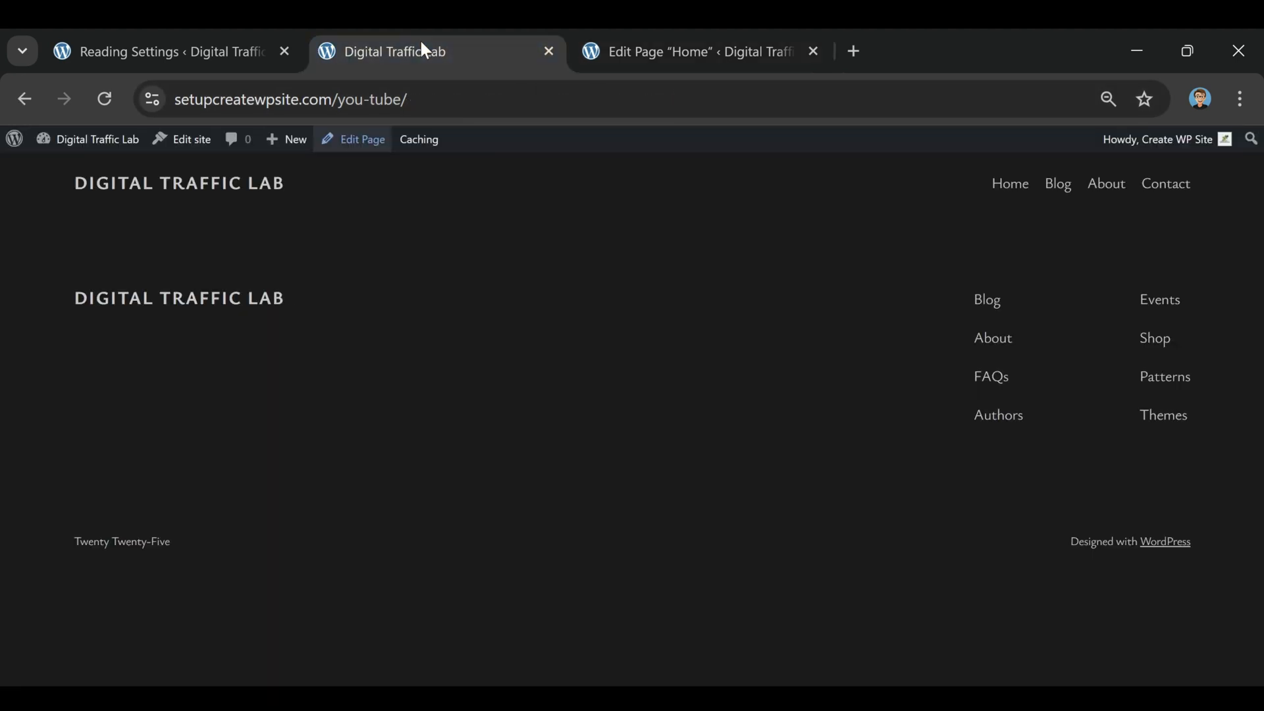
pyautogui.click(104, 98)
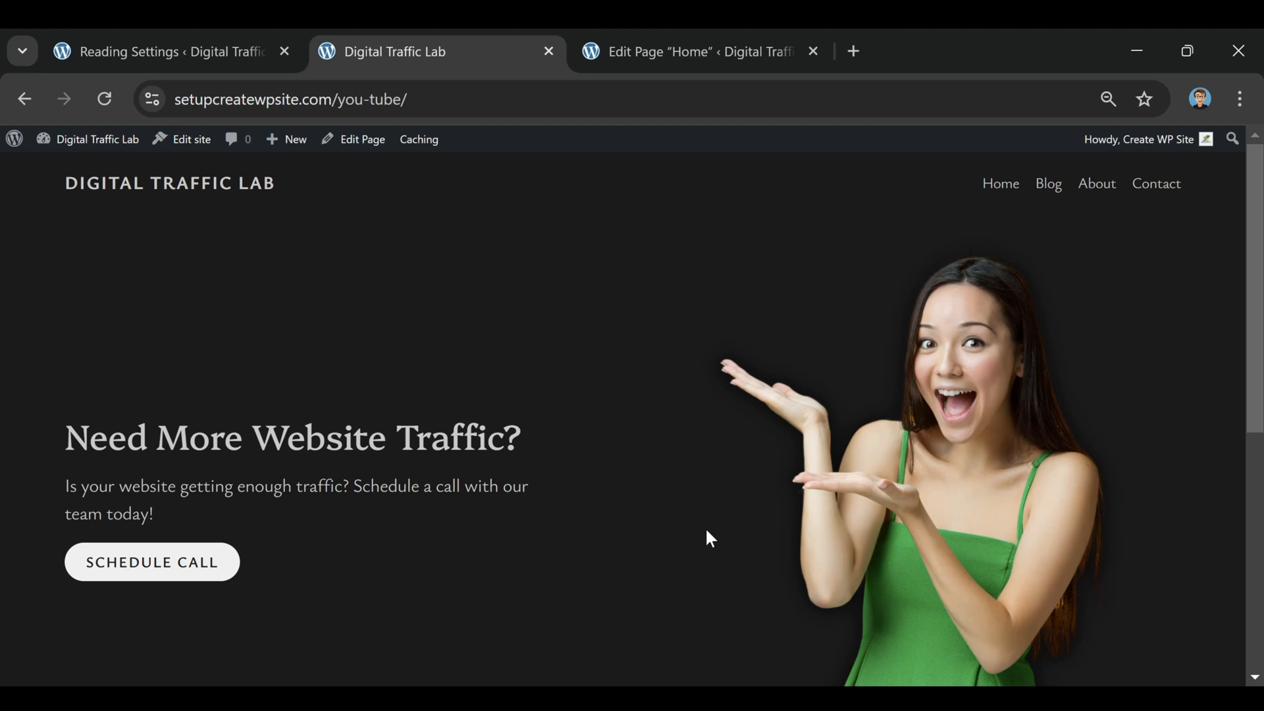
pyautogui.scroll(-6, 710, 539)
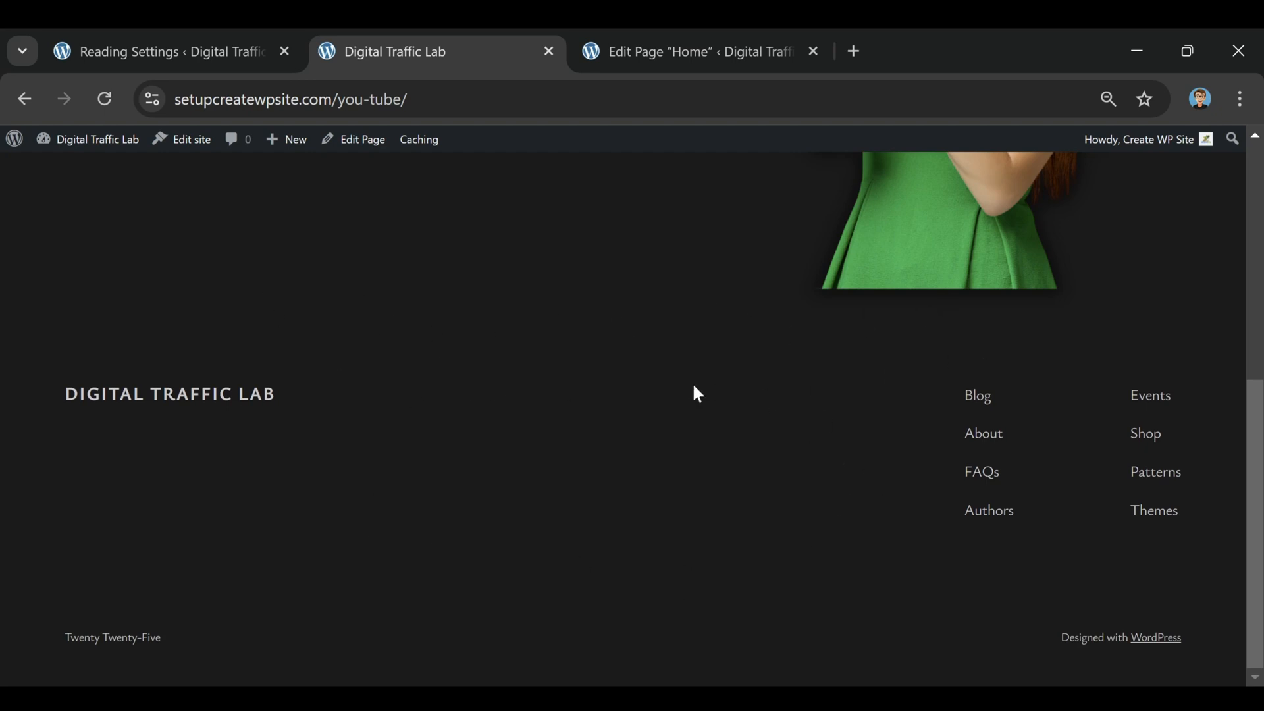
pyautogui.scroll(6, 626, 488)
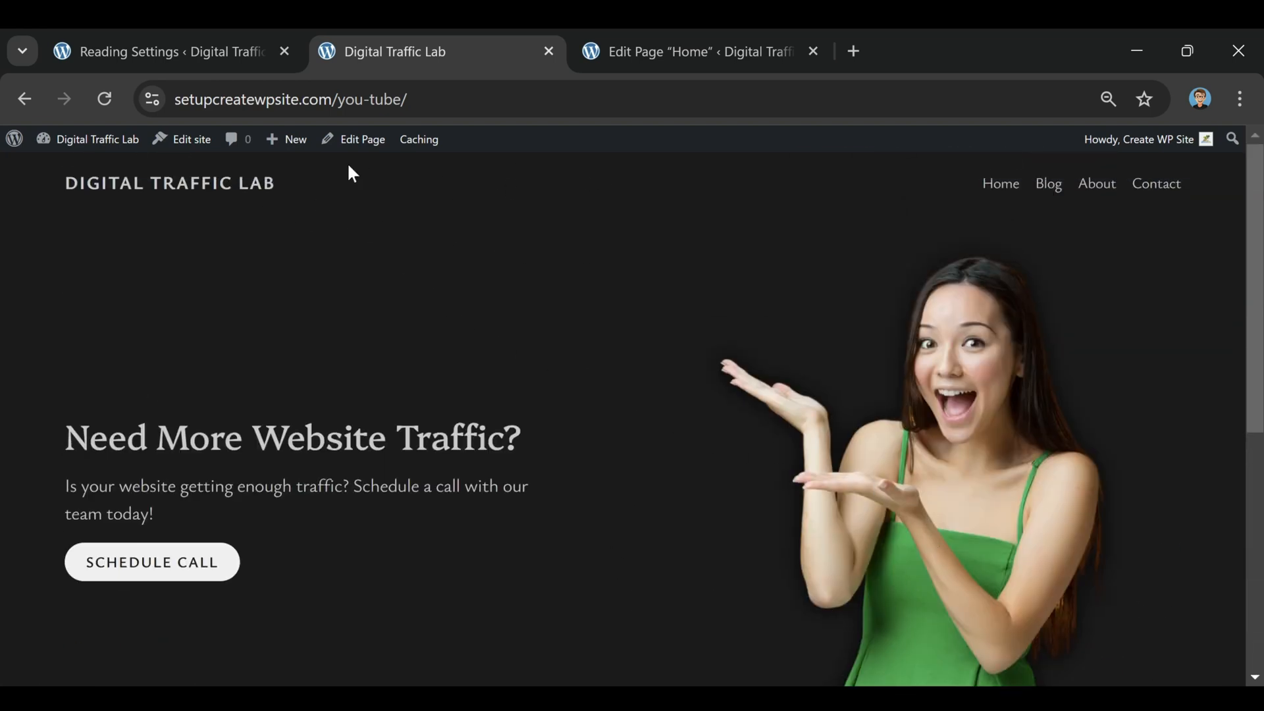
pyautogui.scroll(-6, 661, 366)
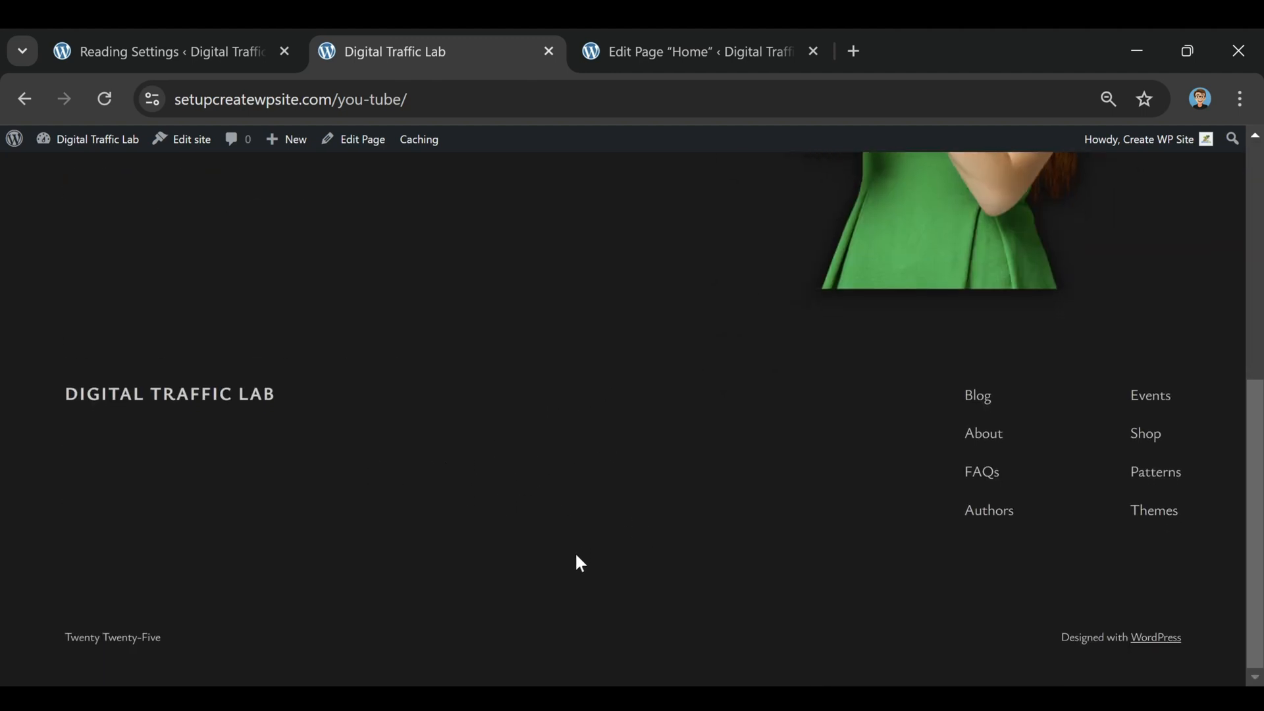
pyautogui.scroll(6, 568, 557)
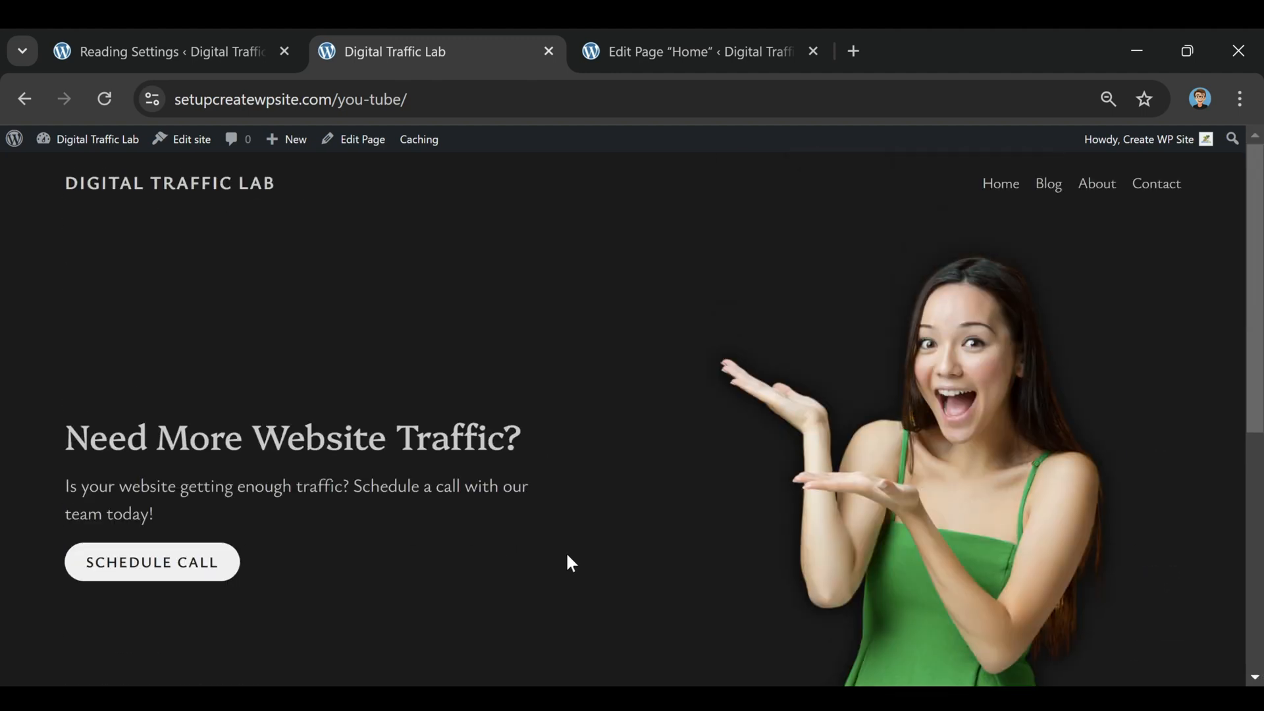
# Close the Home page editor and open the site editor for the Front Page template in a new browser tab
pyautogui.click(814, 52)
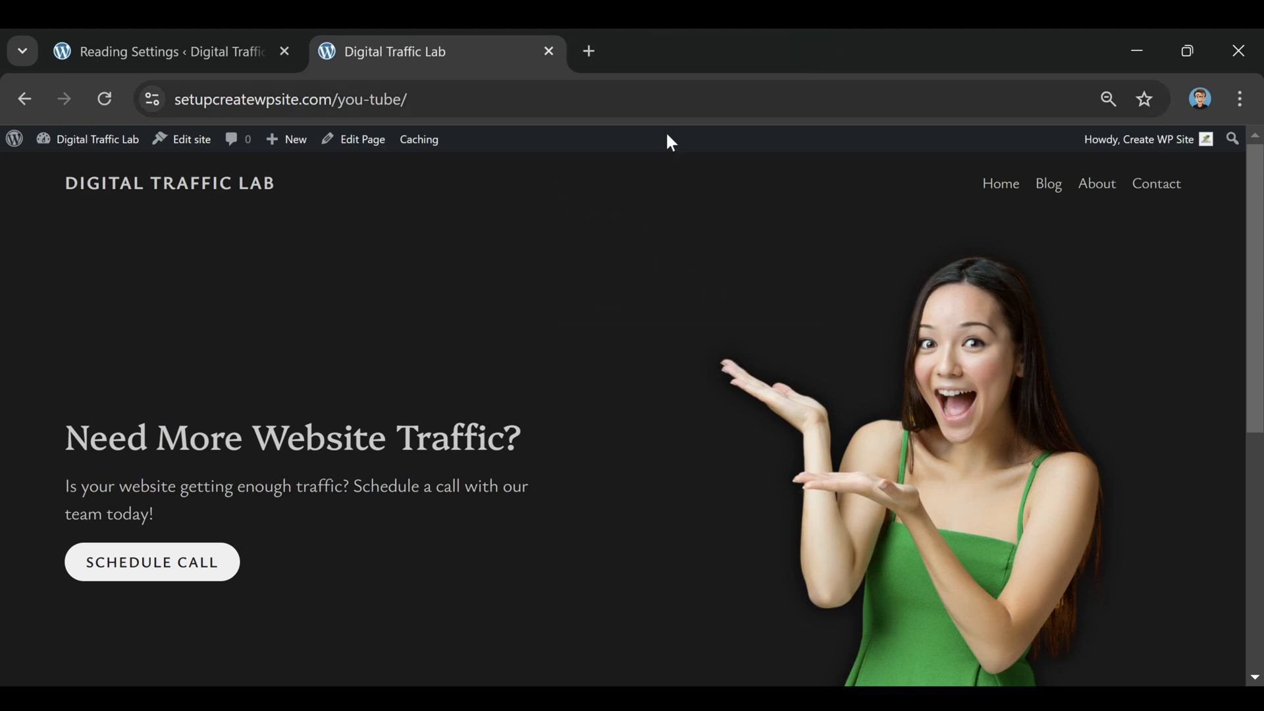
pyautogui.rightClick(181, 147)
pyautogui.click(254, 172)
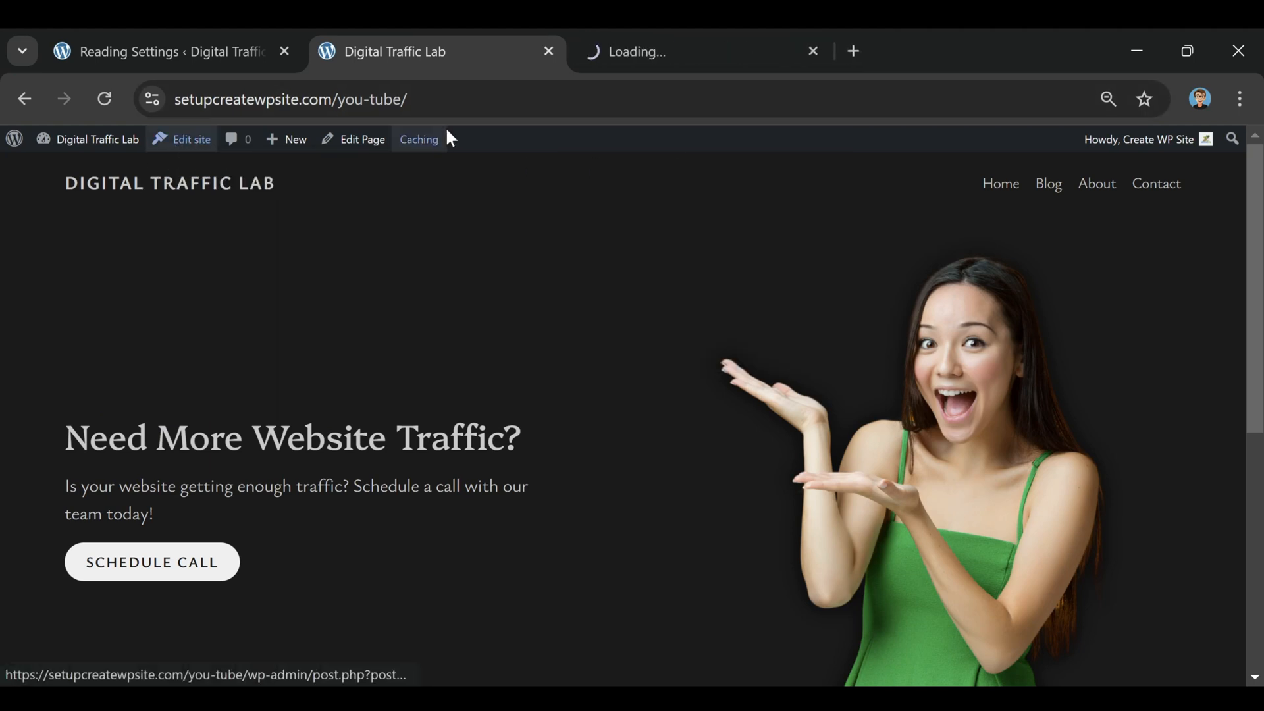
pyautogui.click(692, 53)
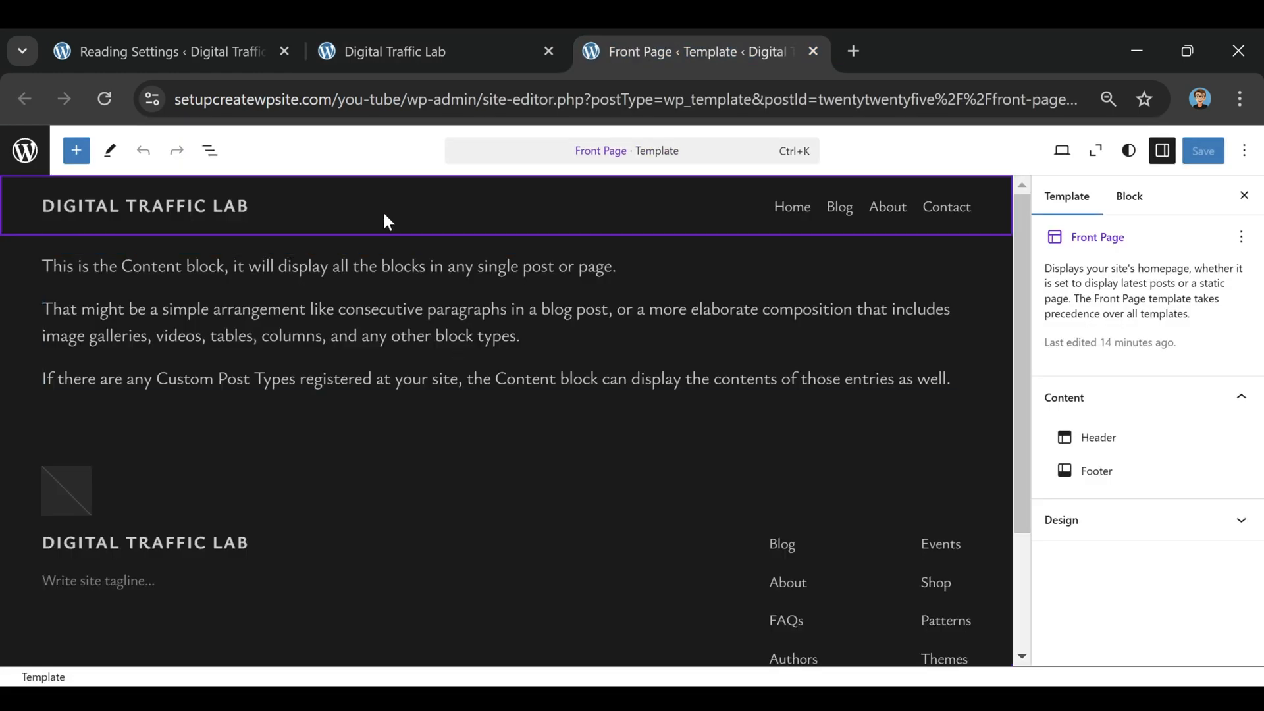
# Select the outer Row block holding the site title and navigation in the header, and open its style settings
pyautogui.click(357, 192)
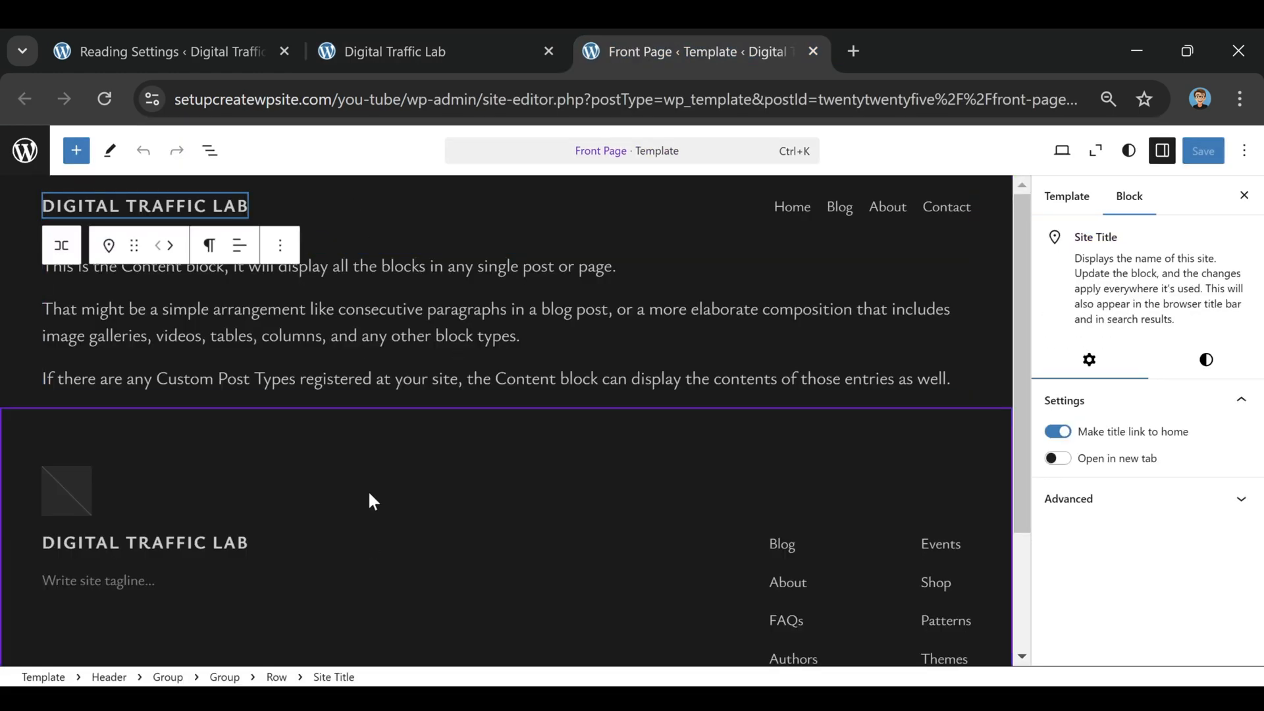
pyautogui.click(373, 466)
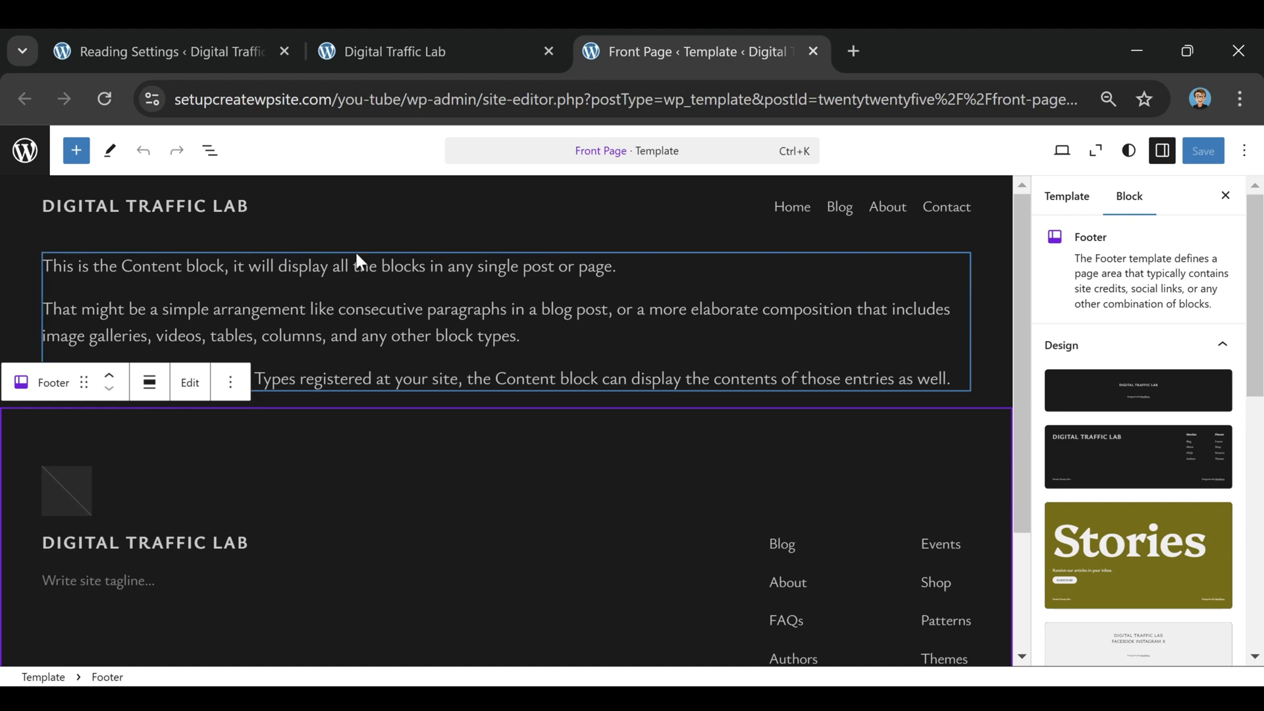
pyautogui.click(374, 209)
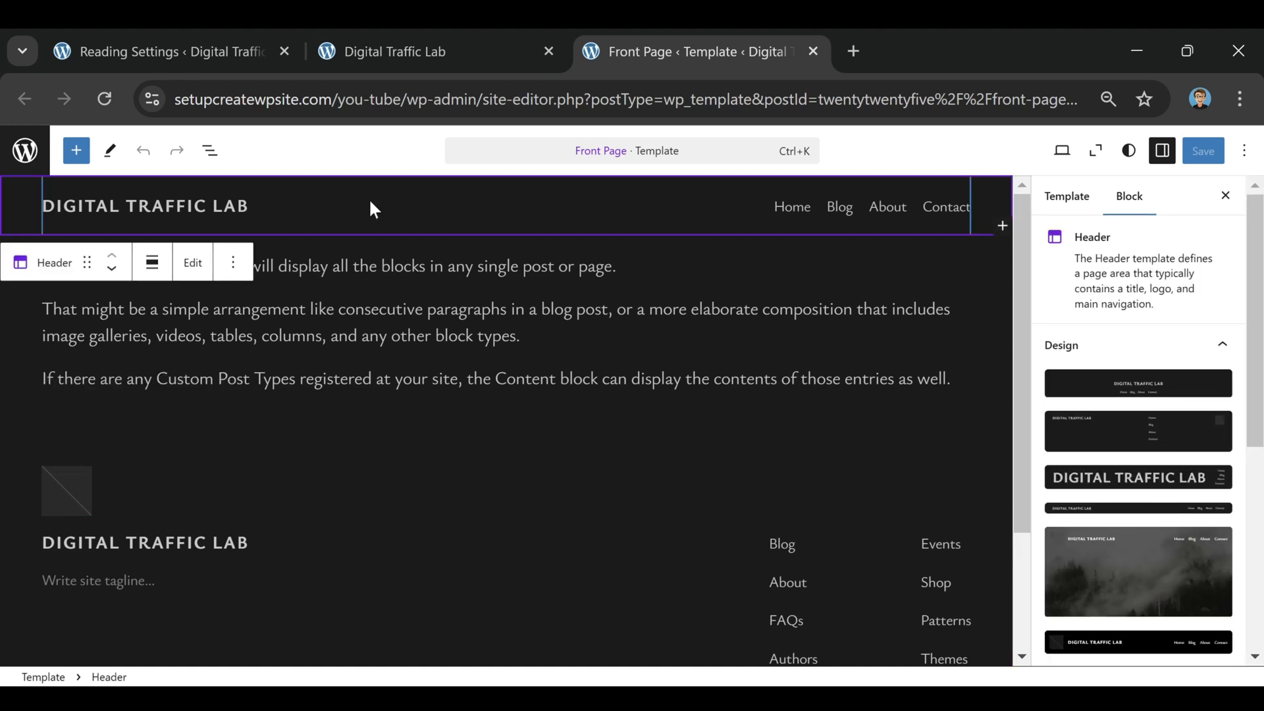
pyautogui.click(1080, 201)
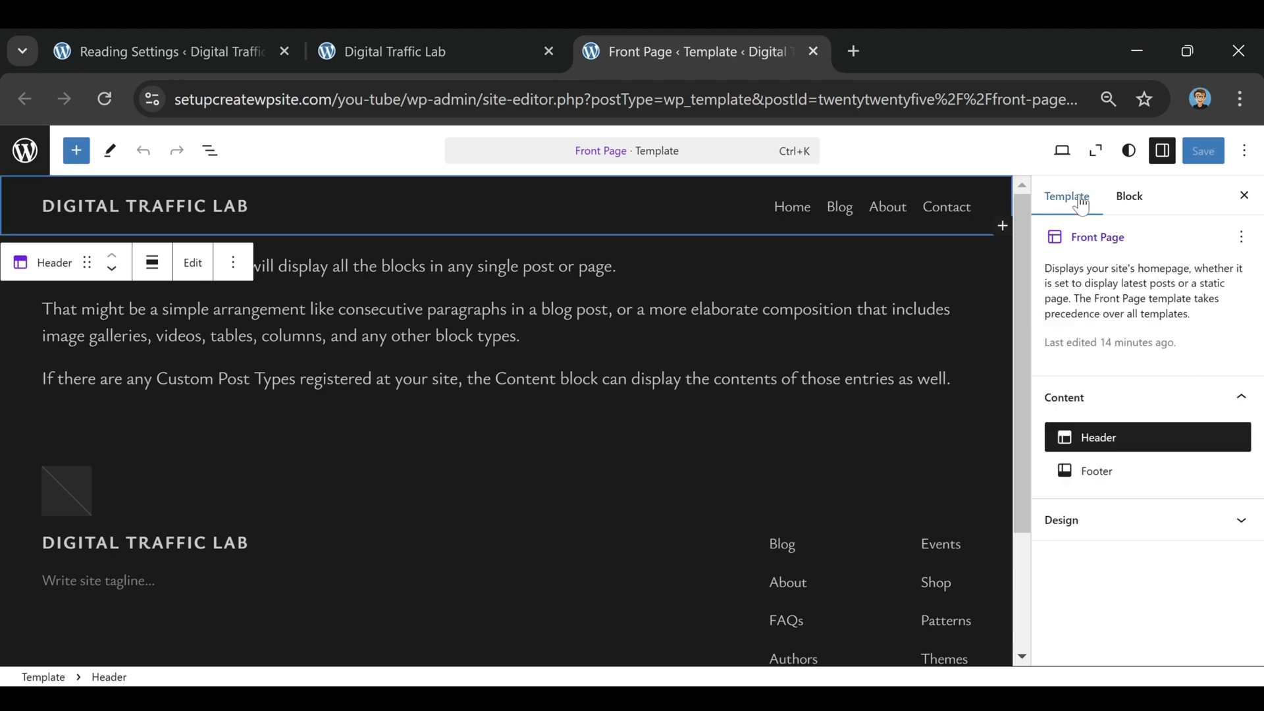
pyautogui.click(490, 214)
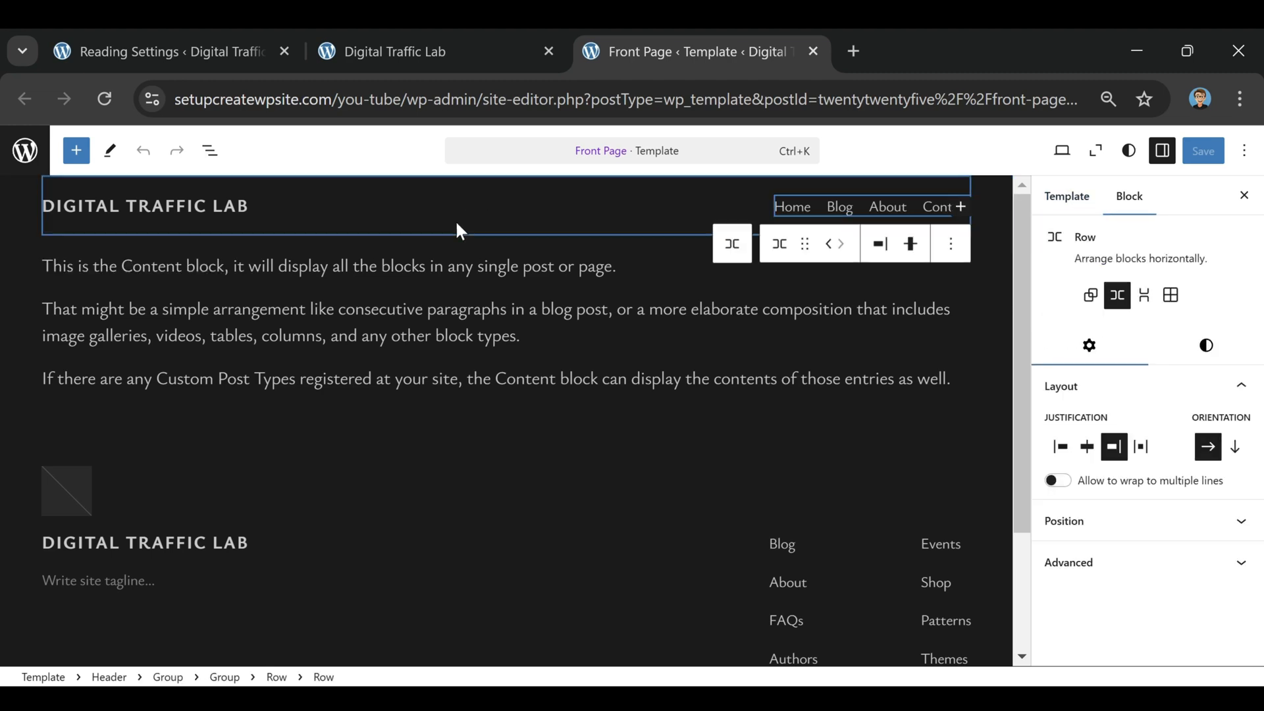
pyautogui.click(436, 215)
pyautogui.click(470, 219)
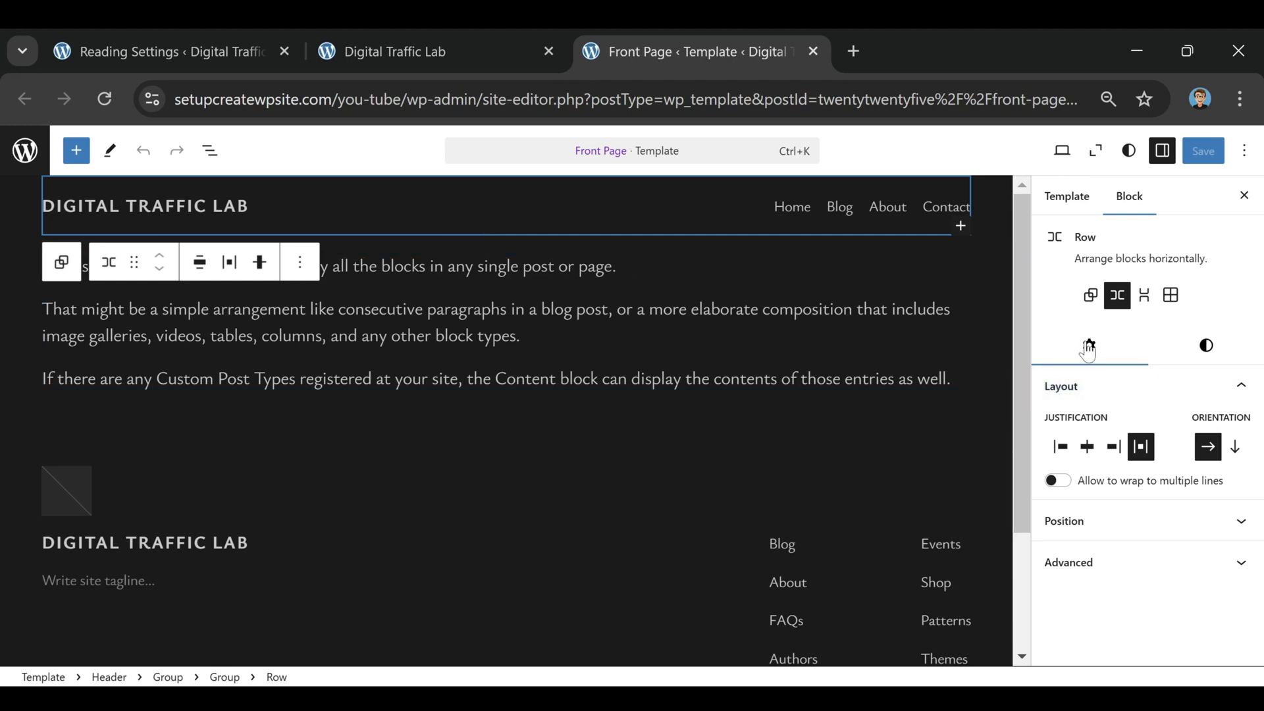
pyautogui.click(1205, 349)
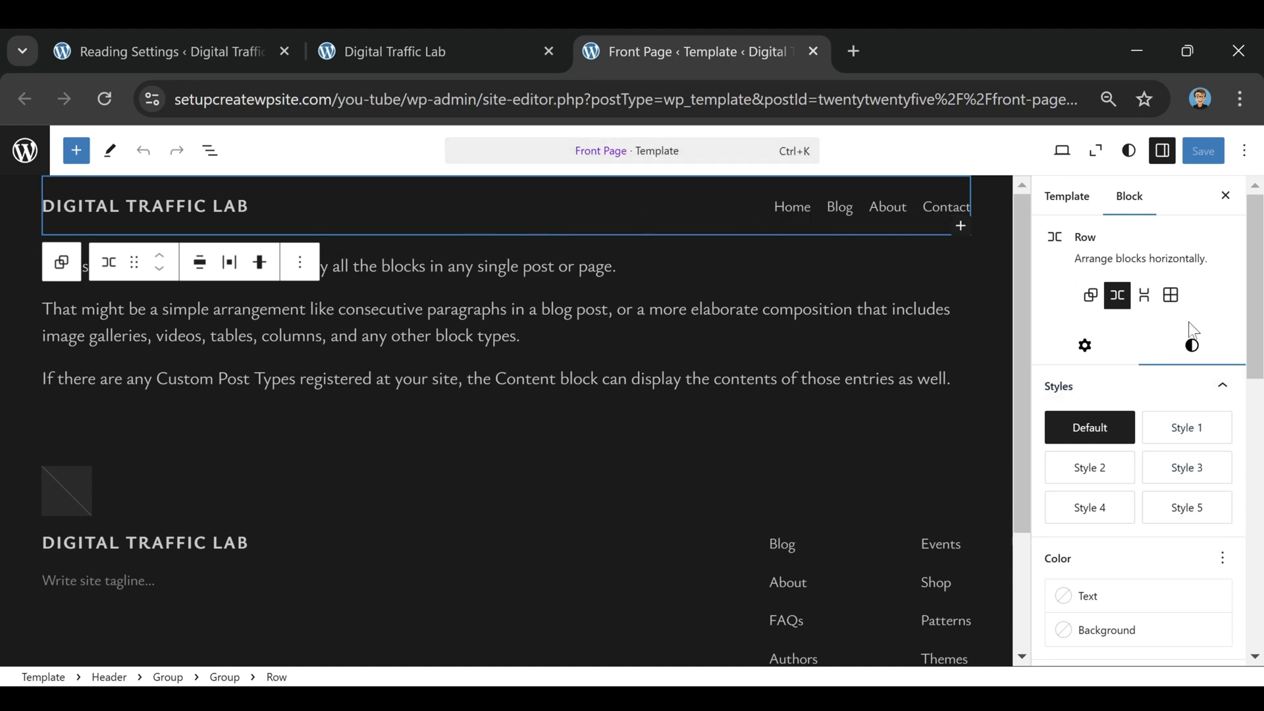
# Try Style 1, Style 3, Style 5 and Style 4 on the header row and restore the Default style
pyautogui.click(1195, 436)
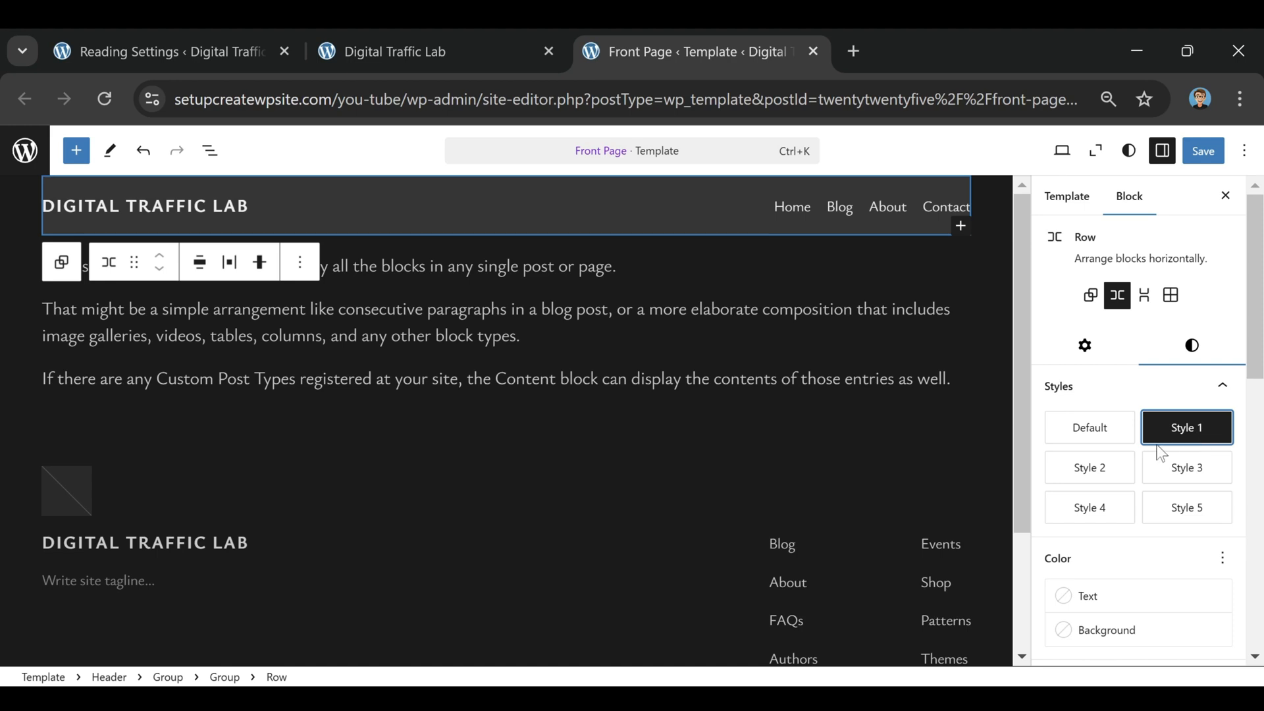
pyautogui.click(1162, 474)
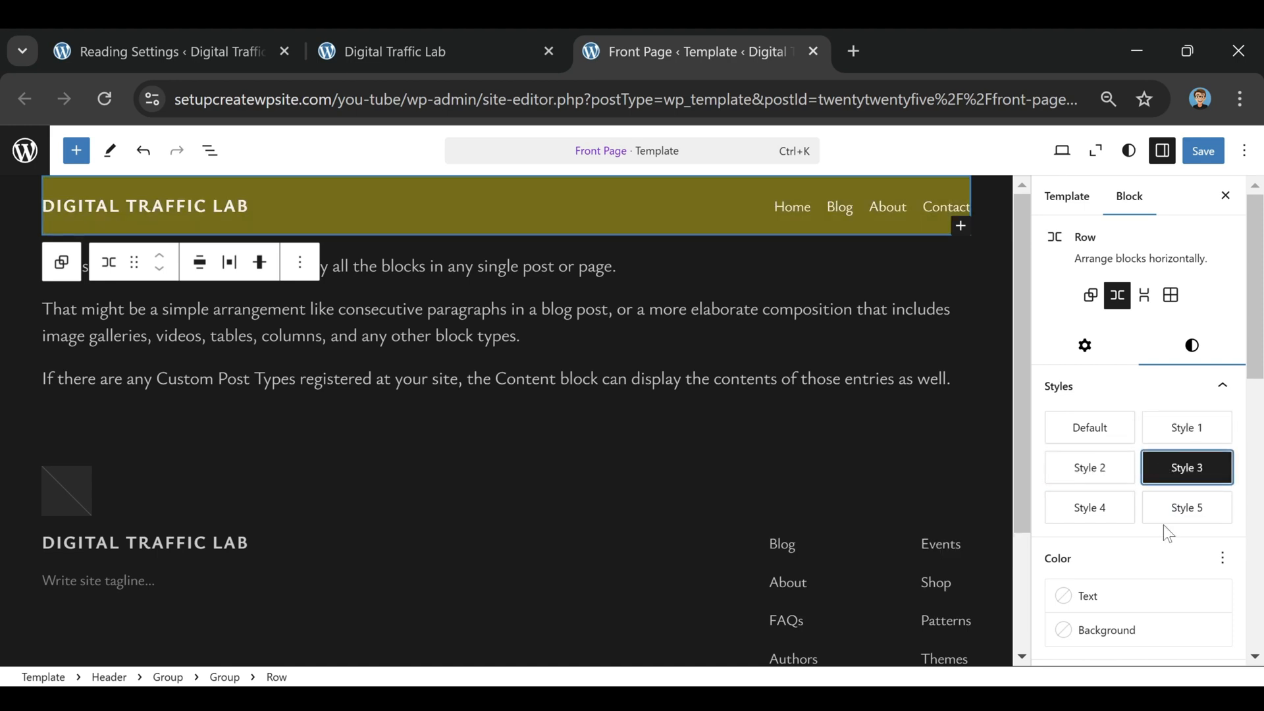
pyautogui.click(1163, 517)
pyautogui.click(1091, 517)
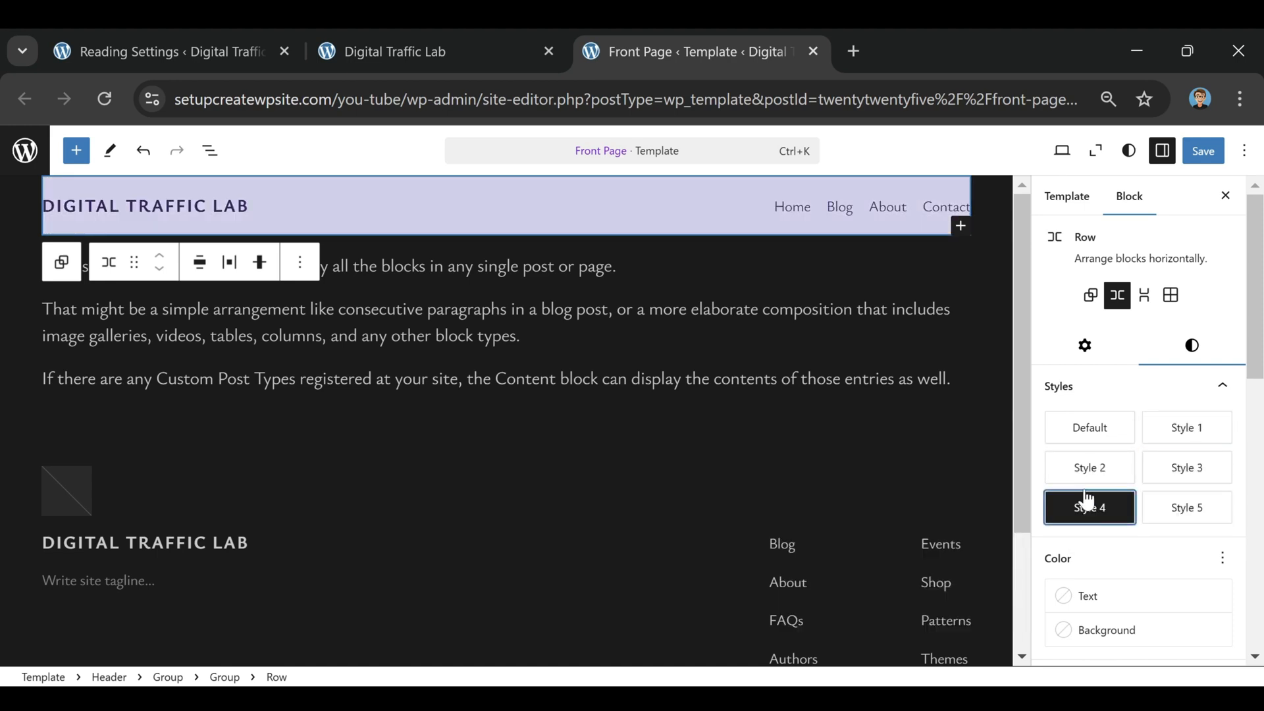
pyautogui.click(1096, 429)
# Set the header row's vertical padding to Small and its horizontal padding to XX-Large
pyautogui.scroll(-5, 1120, 432)
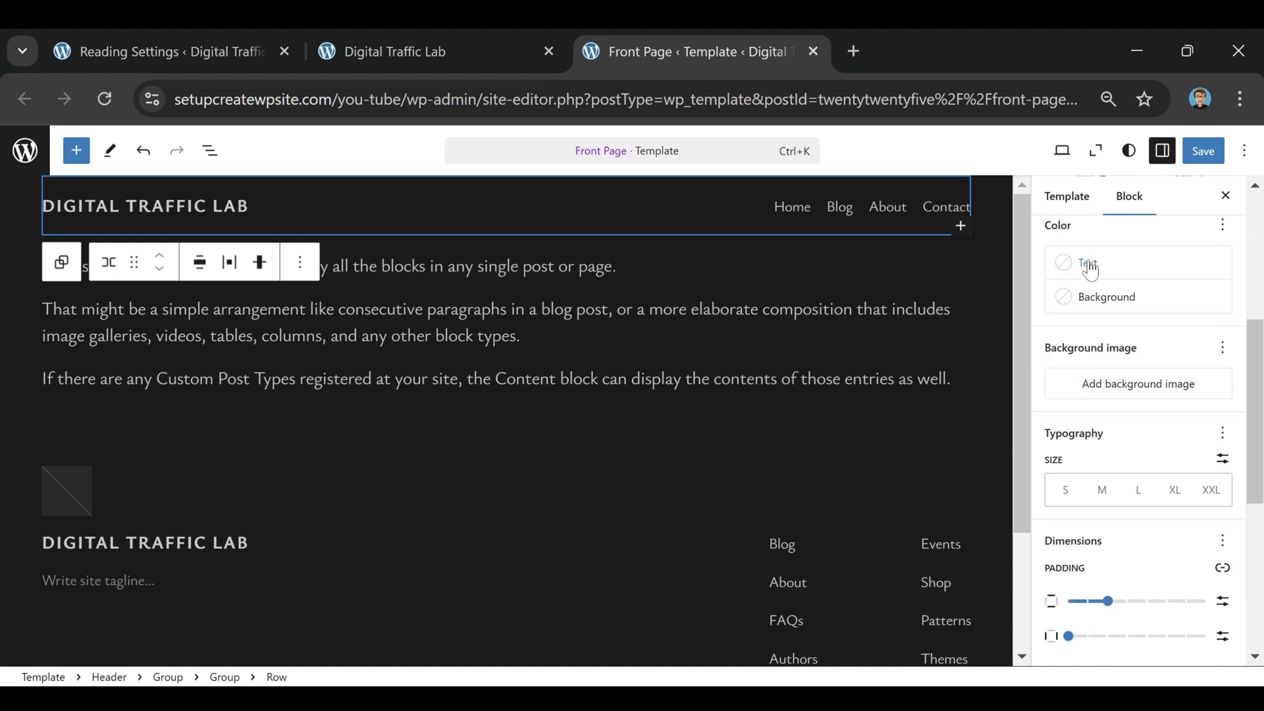
pyautogui.scroll(-2, 1159, 308)
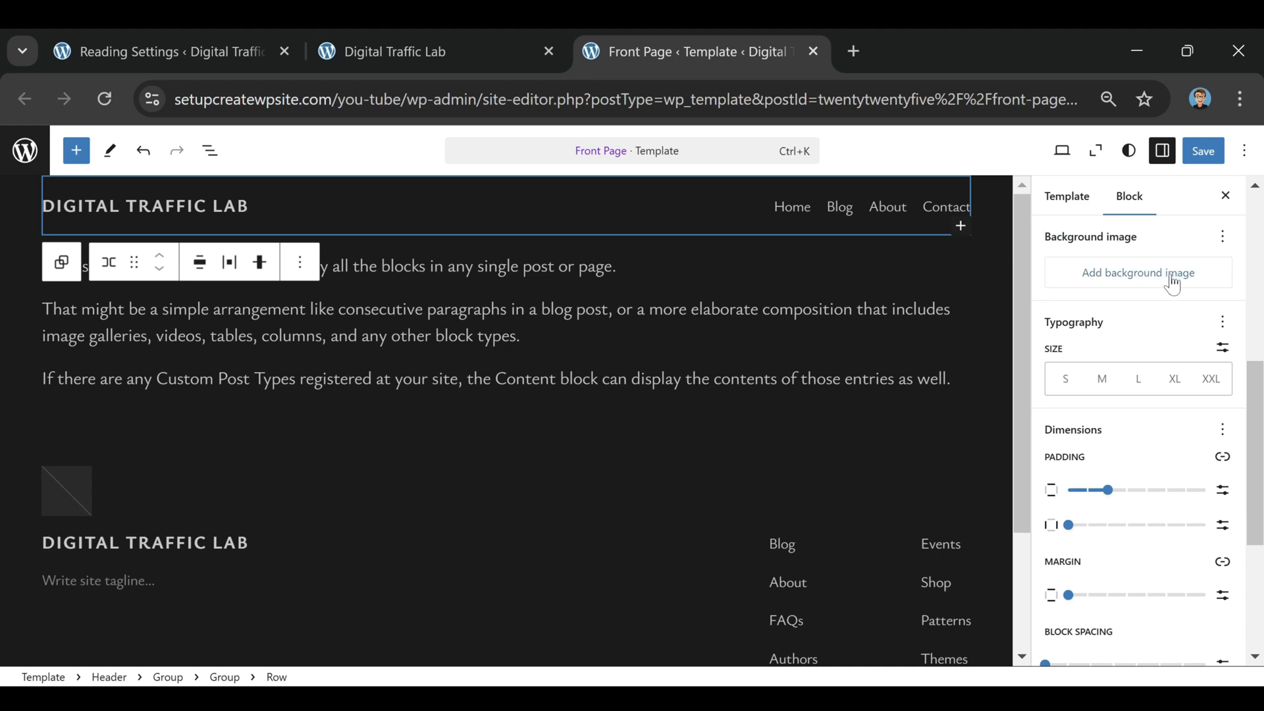
pyautogui.scroll(-2, 1163, 290)
pyautogui.scroll(-2, 1163, 290)
pyautogui.scroll(2, 1120, 368)
pyautogui.moveTo(1108, 380); pyautogui.dragTo(1134, 402)
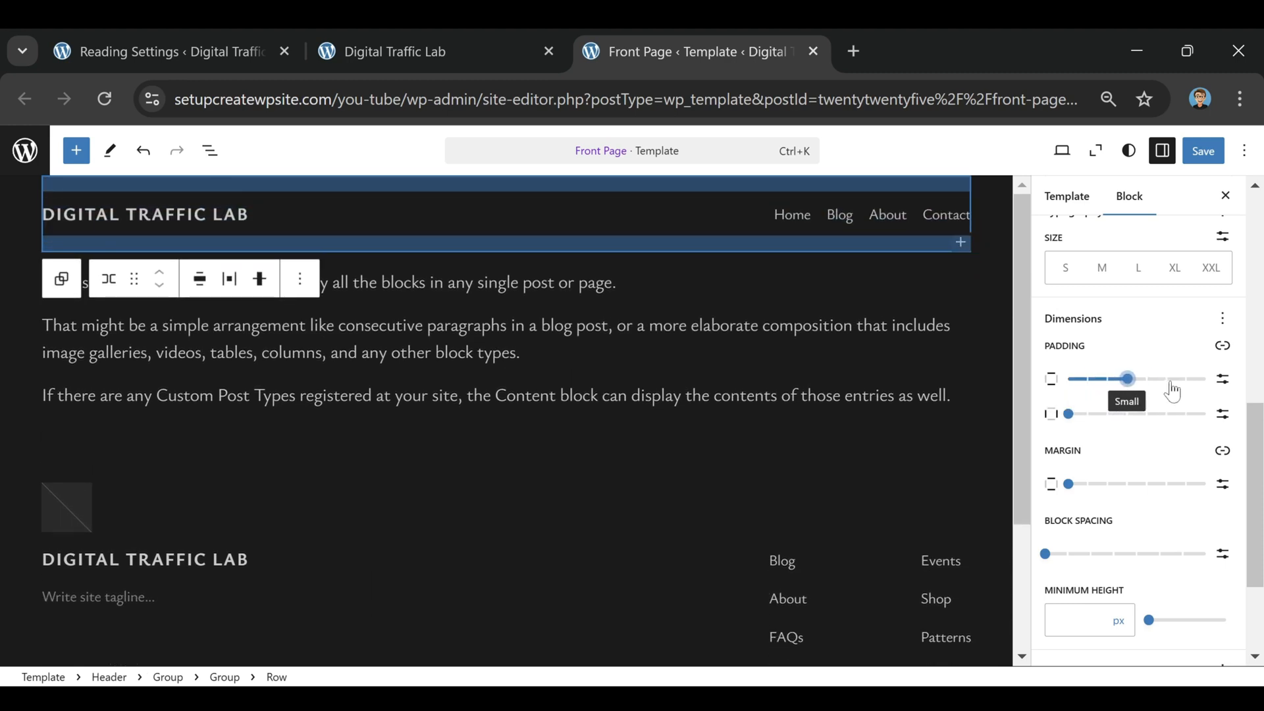
pyautogui.moveTo(1128, 394)
pyautogui.mouseDown()
pyautogui.moveTo(1107, 397)
pyautogui.moveTo(1127, 394)
pyautogui.mouseUp()
pyautogui.moveTo(1067, 418); pyautogui.dragTo(1223, 431)
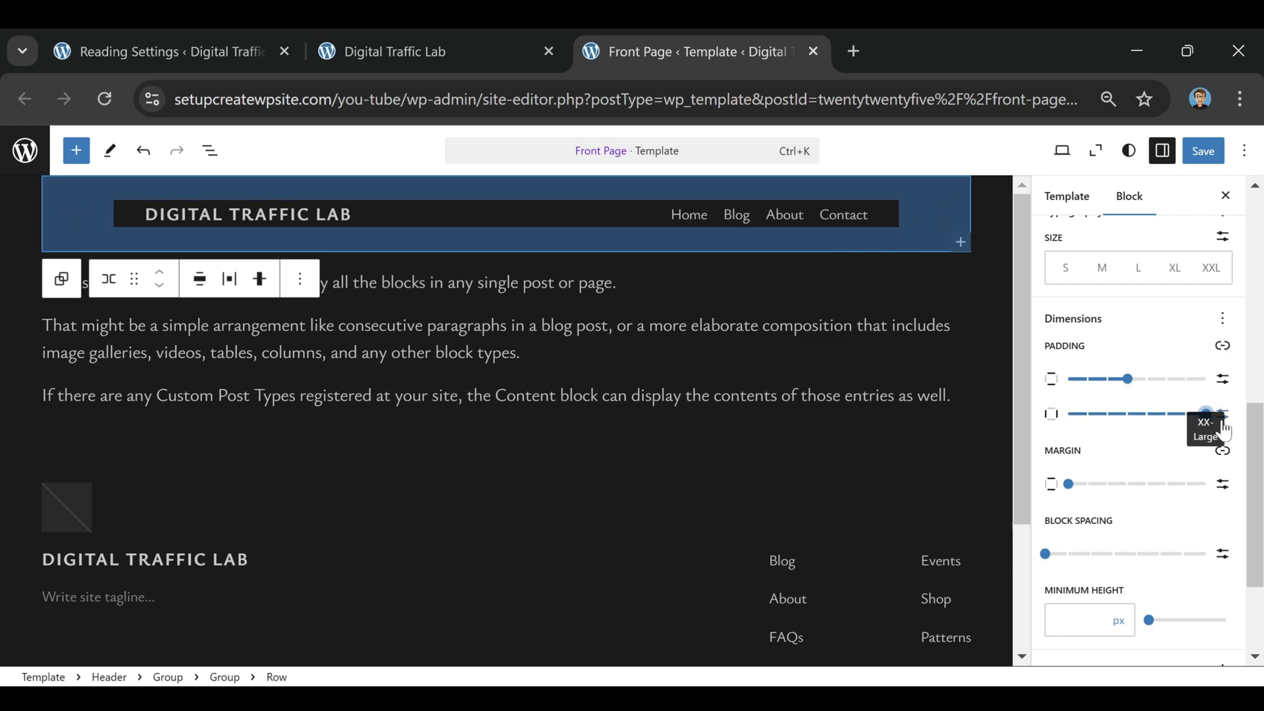
# Set the header row's vertical margin to Small and reduce its vertical padding to Tiny
pyautogui.click(1068, 485)
pyautogui.moveTo(1069, 485); pyautogui.dragTo(1128, 494)
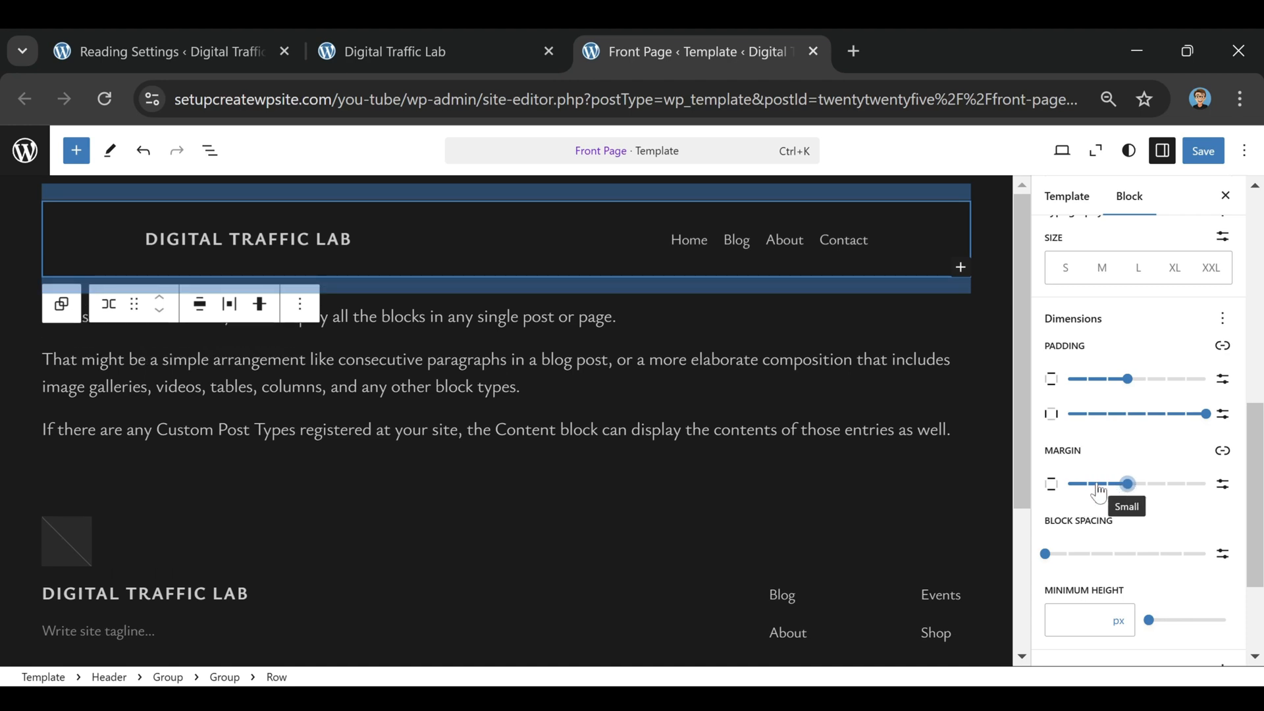
pyautogui.moveTo(1129, 388); pyautogui.dragTo(1093, 402)
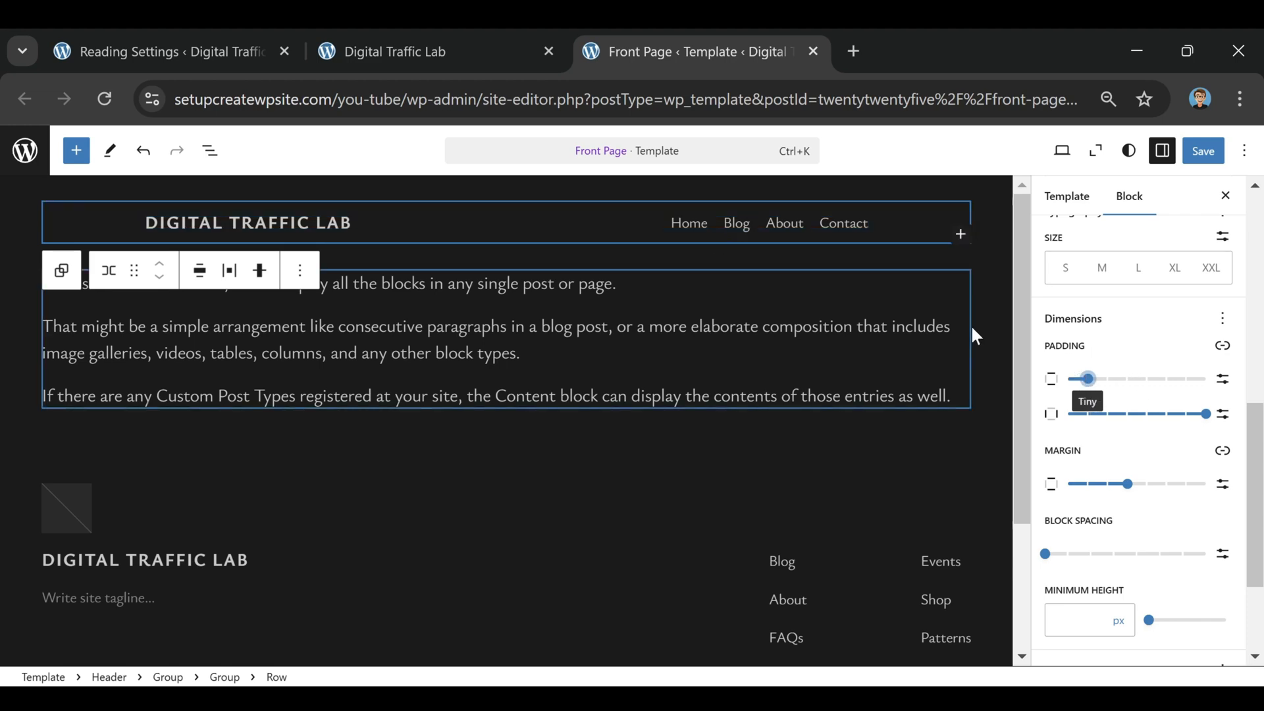
# Try Contrast, Accent 5 and Base as the header row's border color, and settle on Accent 6
pyautogui.scroll(-3, 1086, 461)
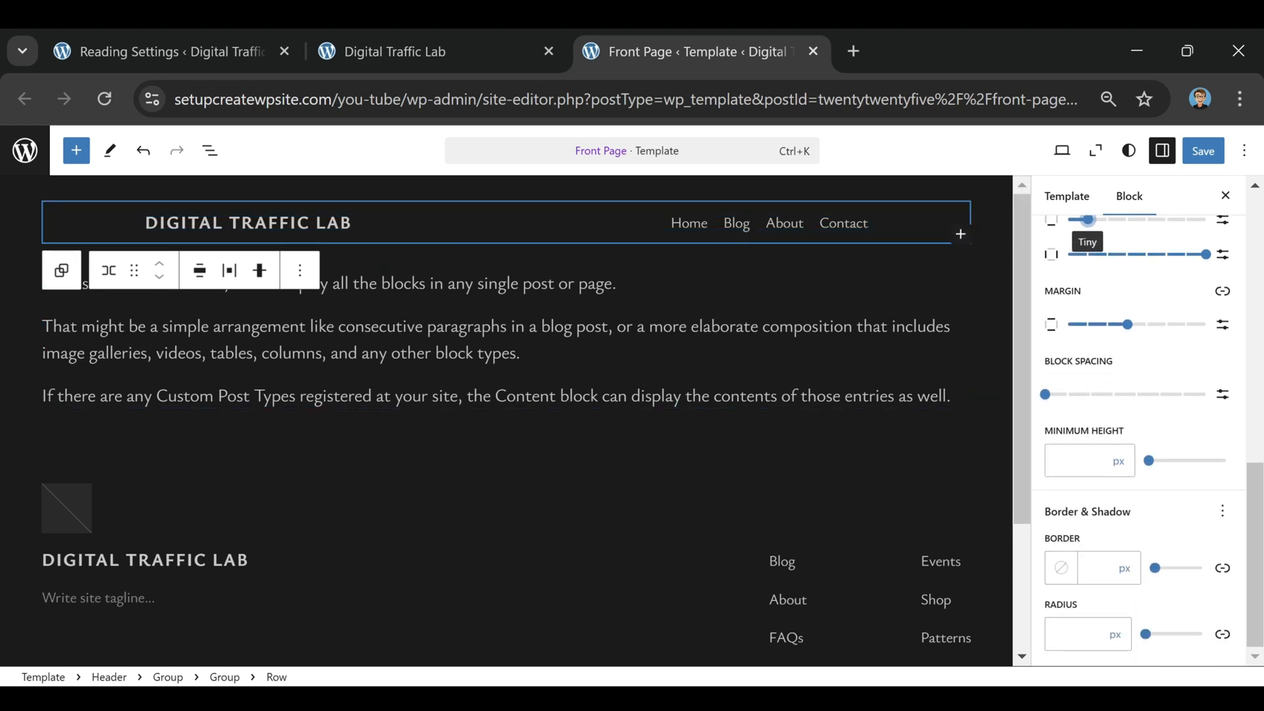
pyautogui.click(1061, 568)
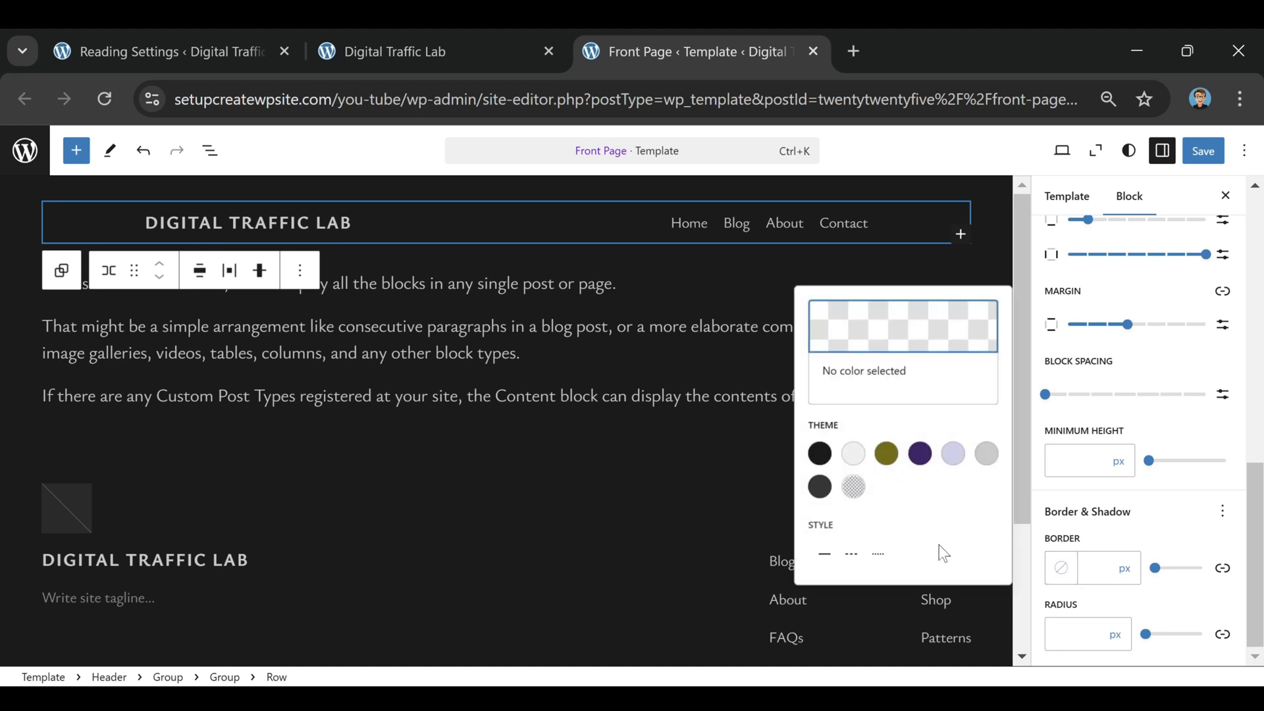
pyautogui.click(854, 460)
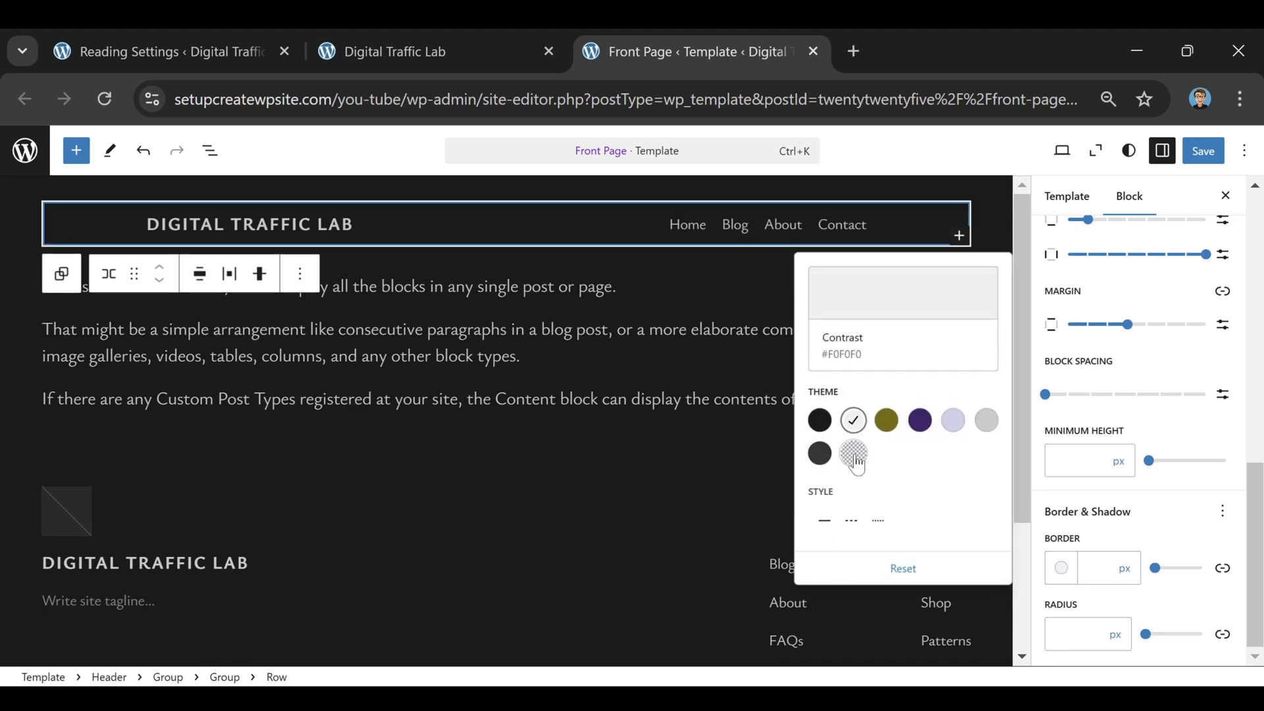
pyautogui.click(856, 457)
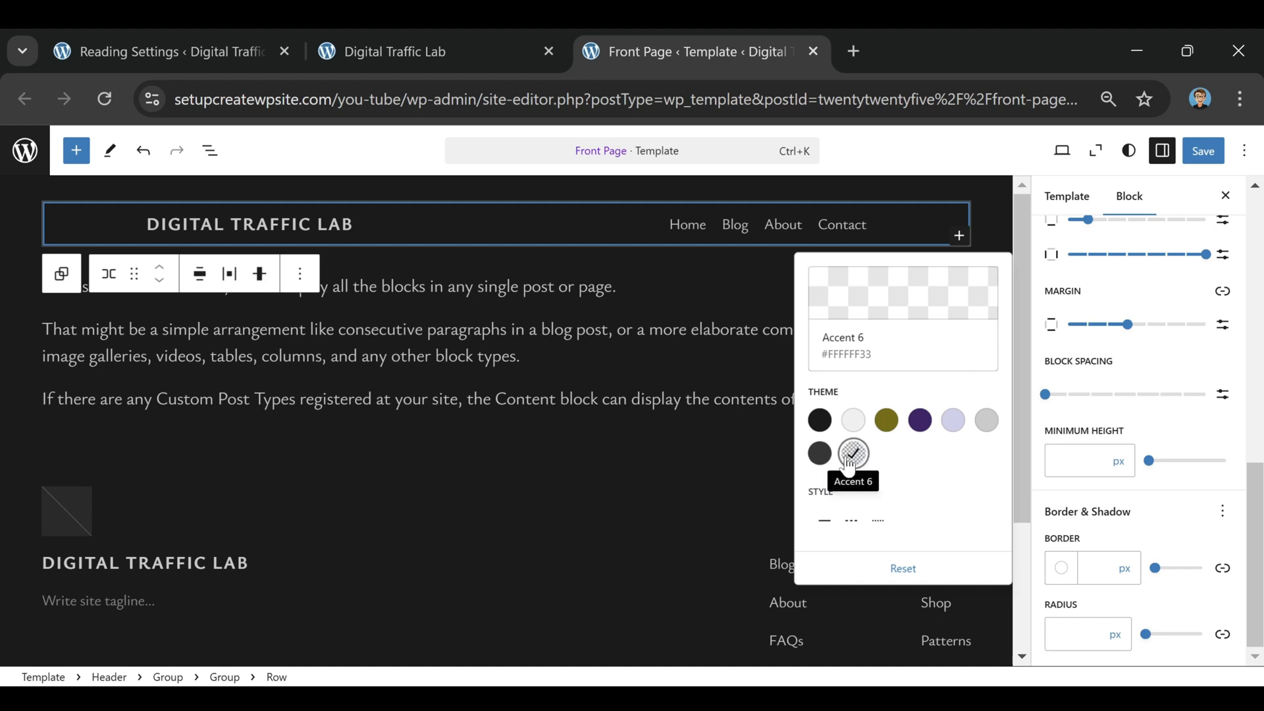
pyautogui.click(820, 455)
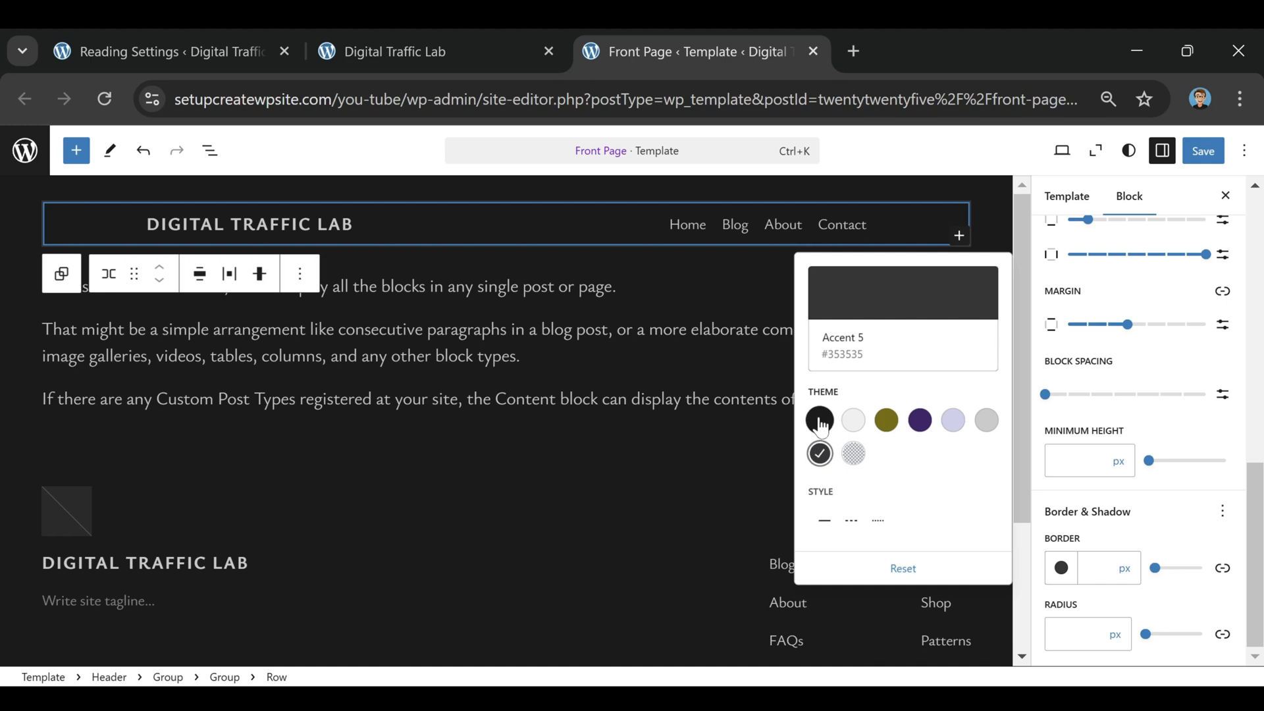
pyautogui.click(820, 421)
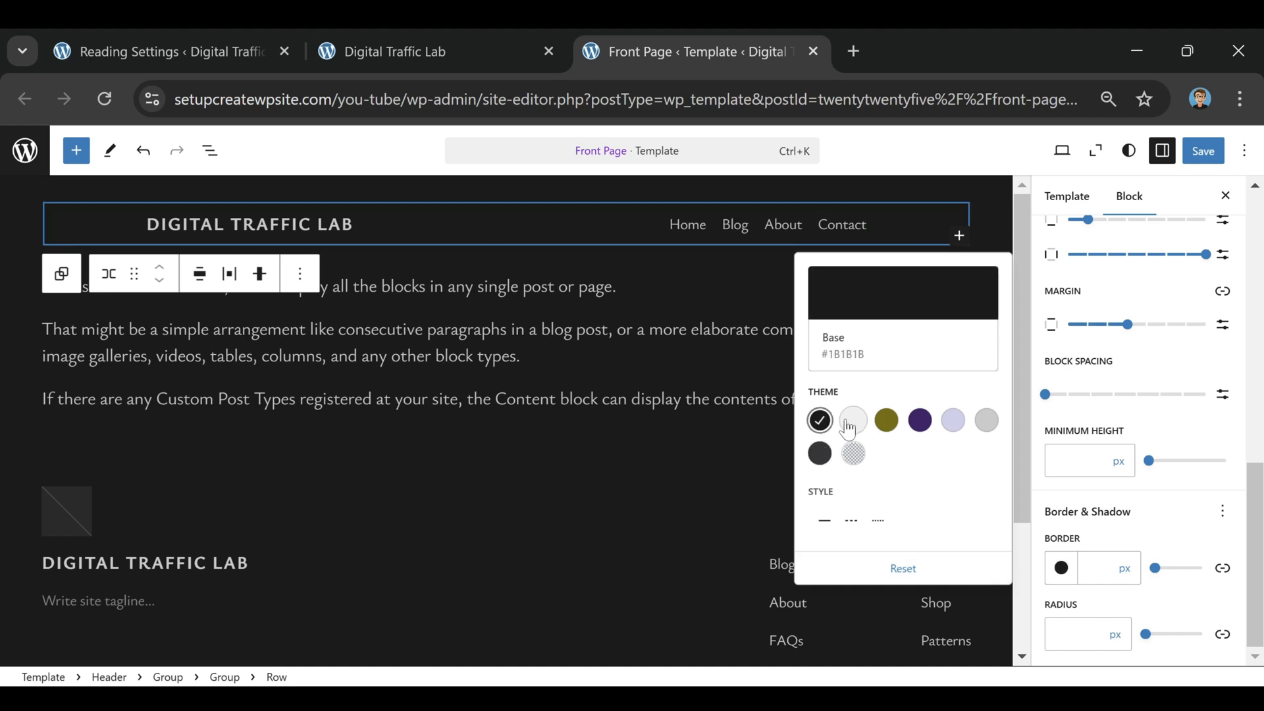
pyautogui.click(822, 457)
pyautogui.click(821, 424)
pyautogui.click(857, 462)
pyautogui.click(856, 455)
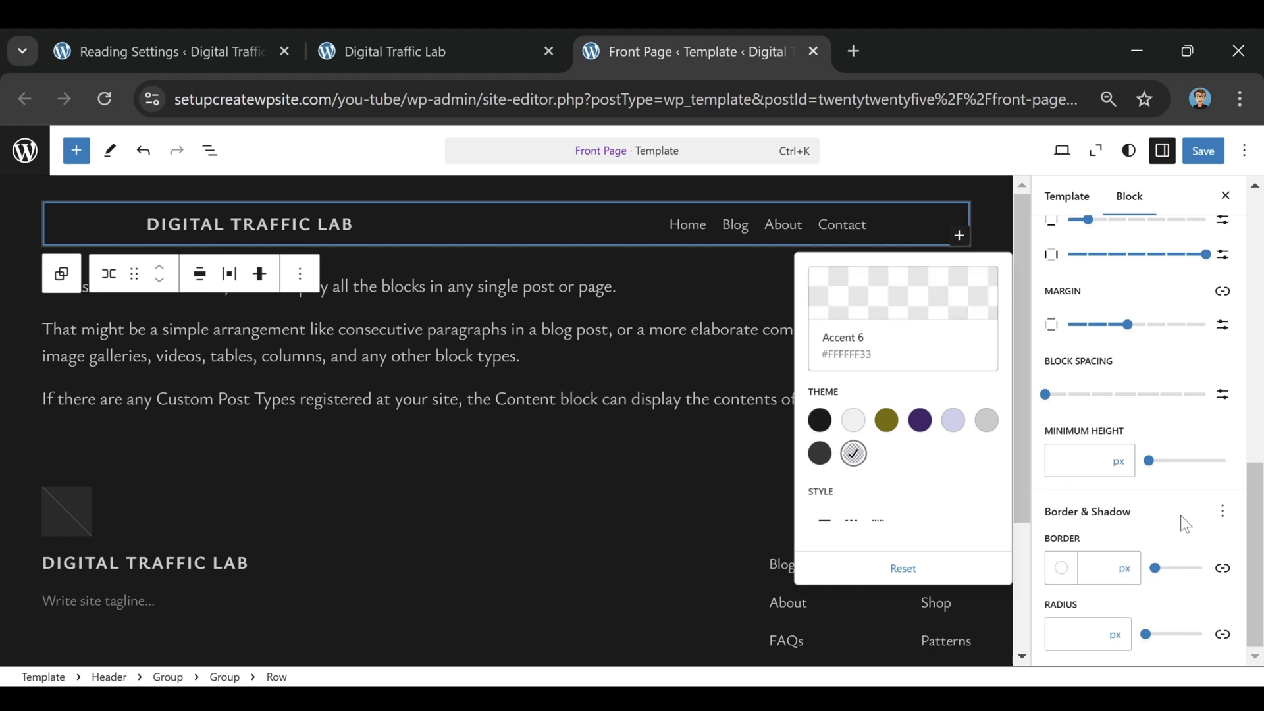
# Set the header row's border width to 26 px, save the header change, and reload the live homepage
pyautogui.moveTo(1156, 568); pyautogui.dragTo(1170, 592)
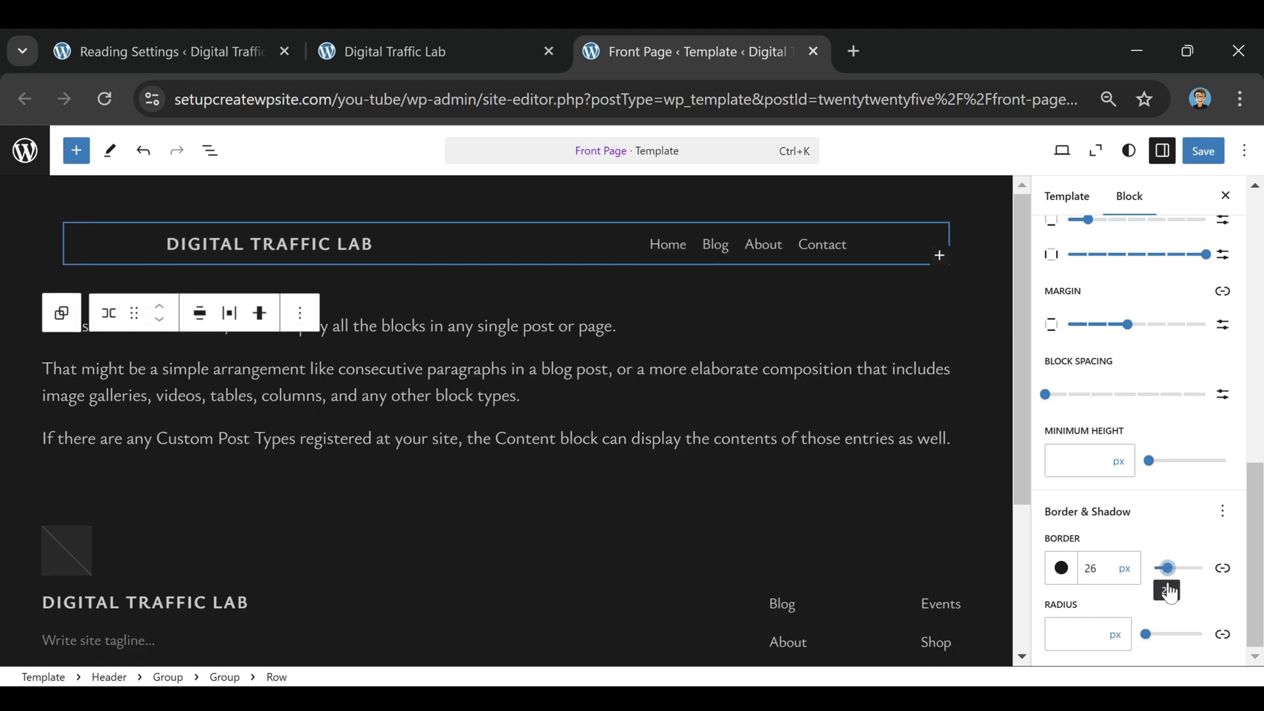
pyautogui.click(1203, 155)
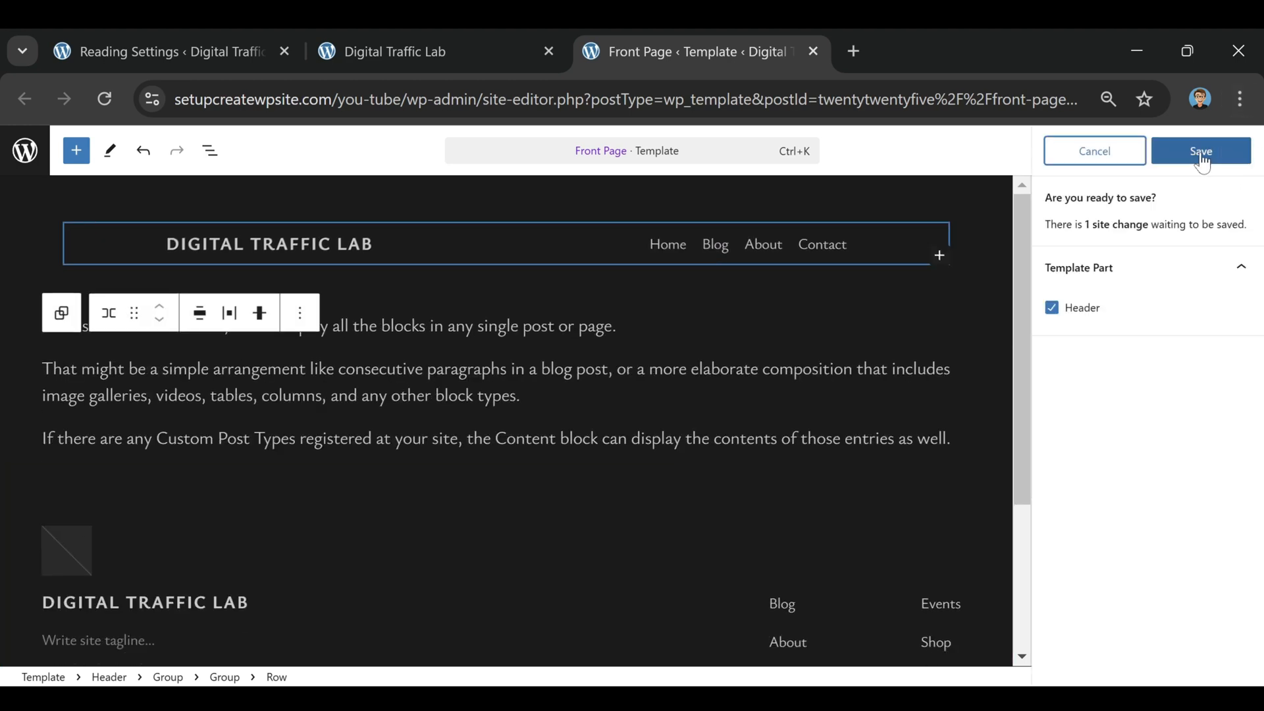
pyautogui.click(1209, 153)
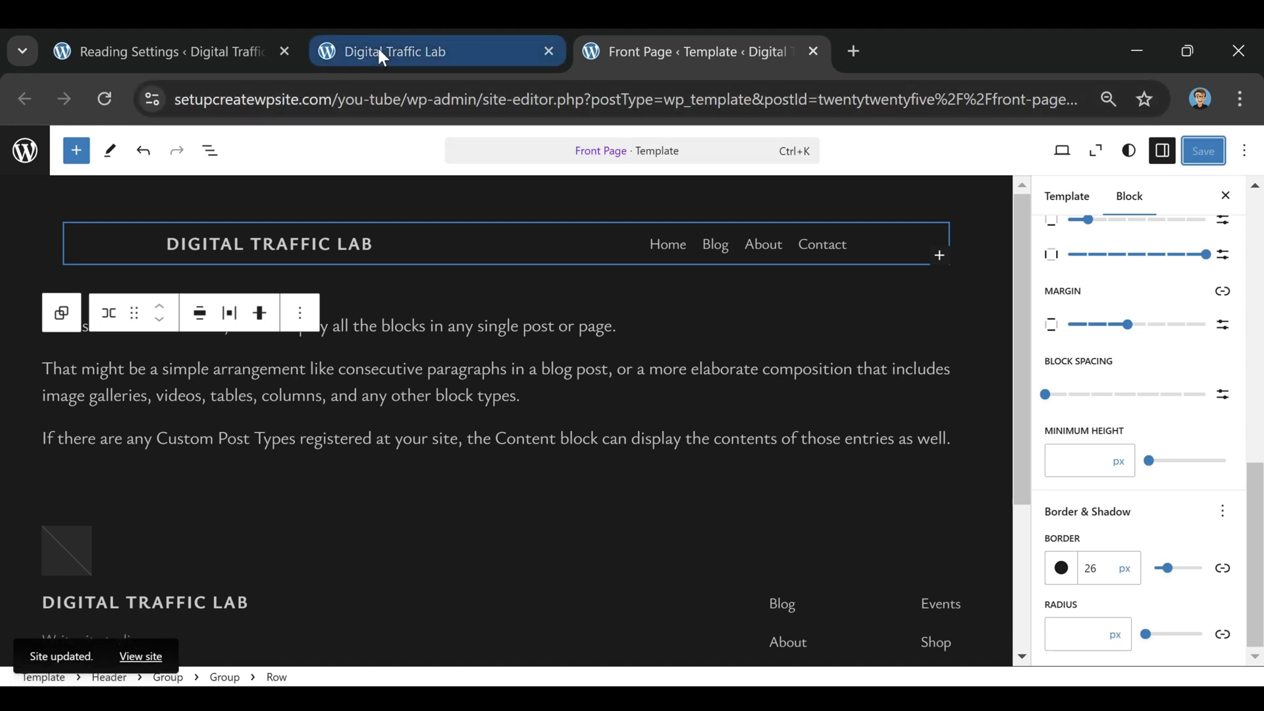
pyautogui.click(382, 58)
pyautogui.click(103, 100)
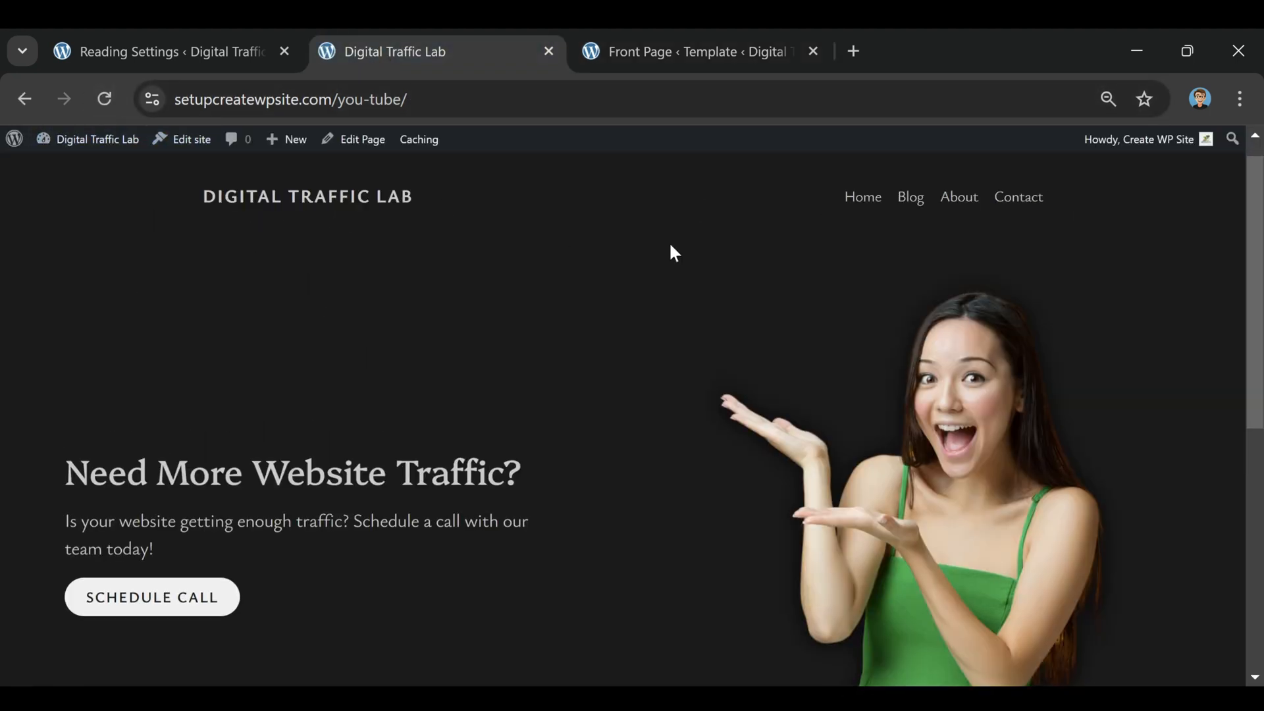
# Reduce the header row's border width to 4 px in the front page template and reload the live homepage
pyautogui.click(670, 46)
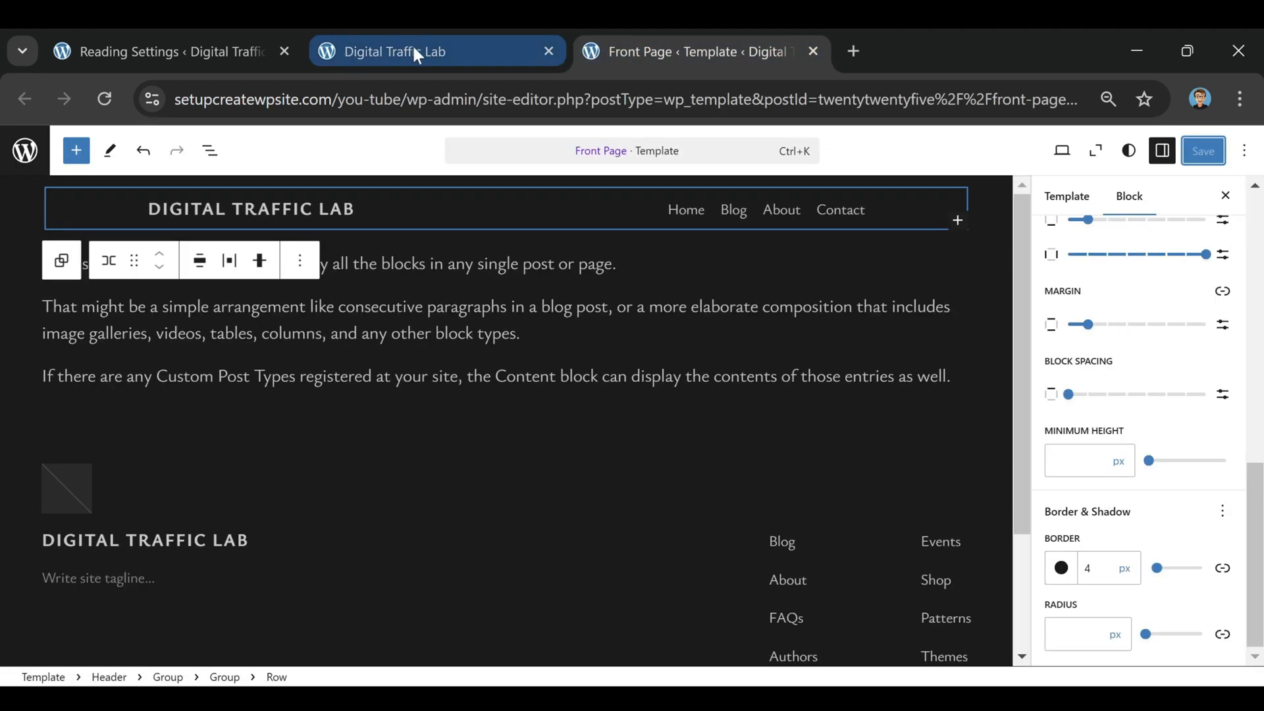
pyautogui.click(414, 47)
pyautogui.click(104, 103)
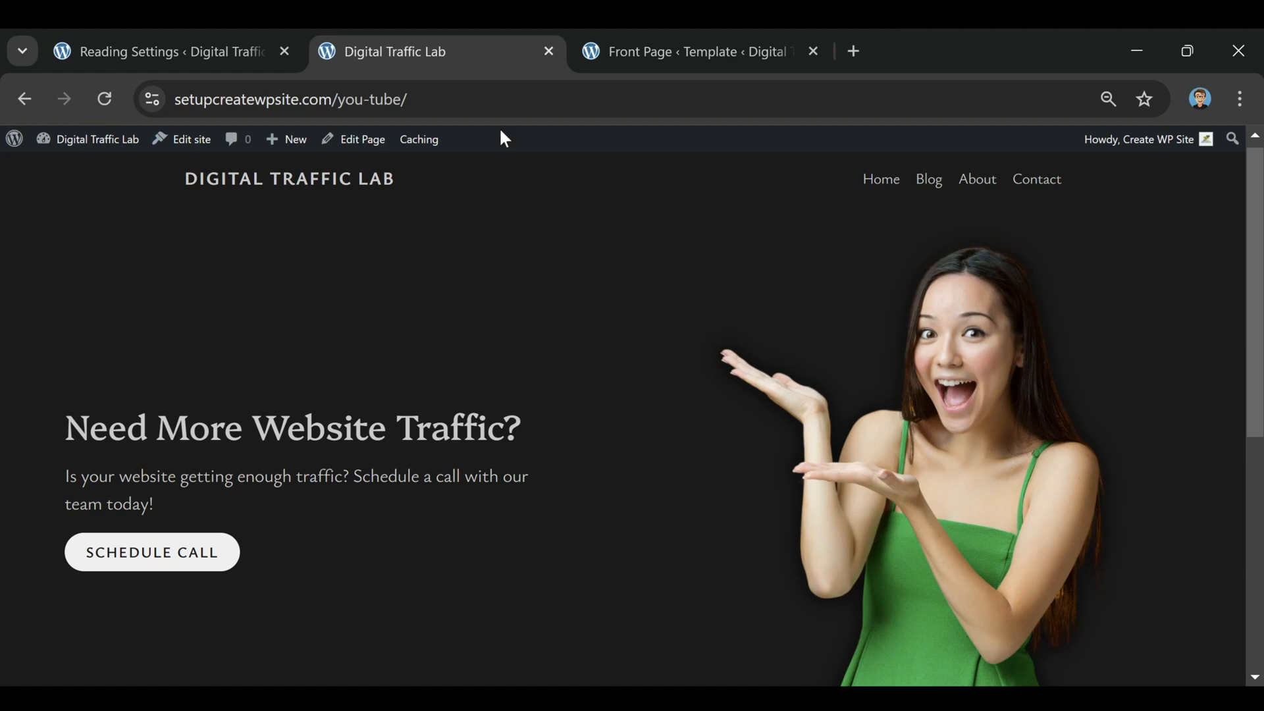
# Return to the front page template and select its Footer template part
pyautogui.click(620, 33)
pyautogui.scroll(3, 1185, 403)
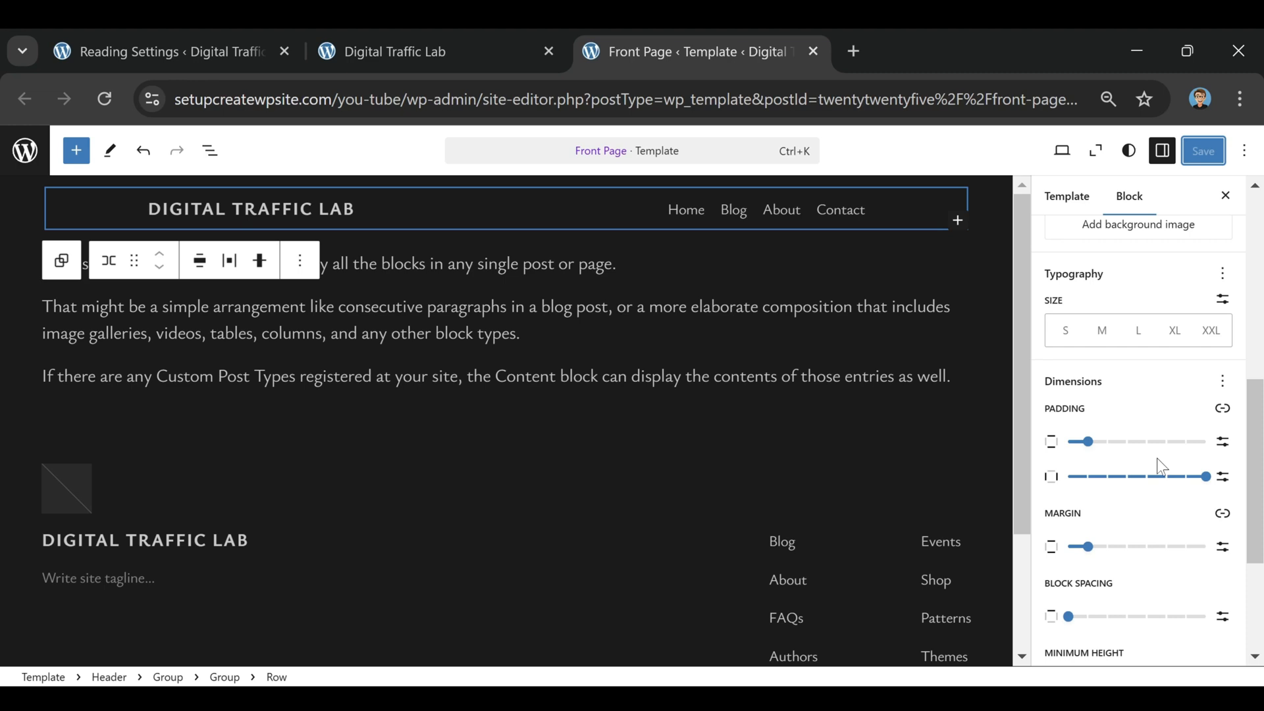
pyautogui.scroll(-2, 560, 474)
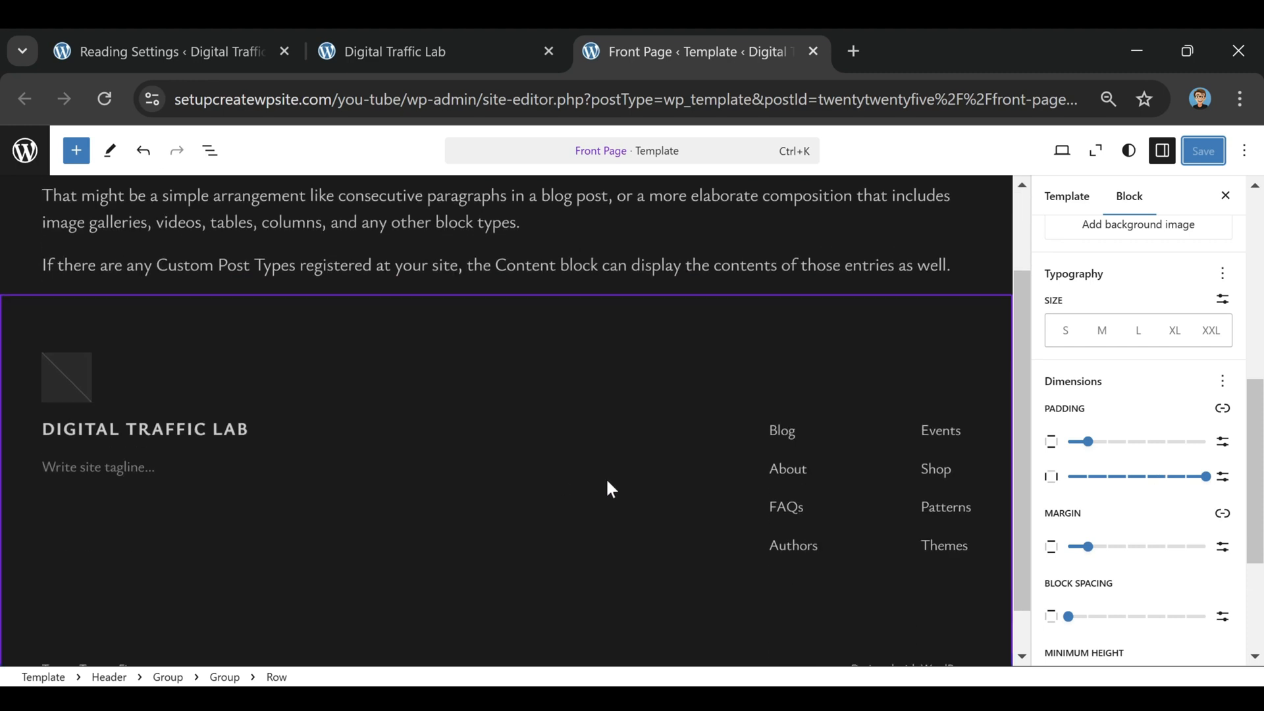
pyautogui.scroll(-1, 599, 510)
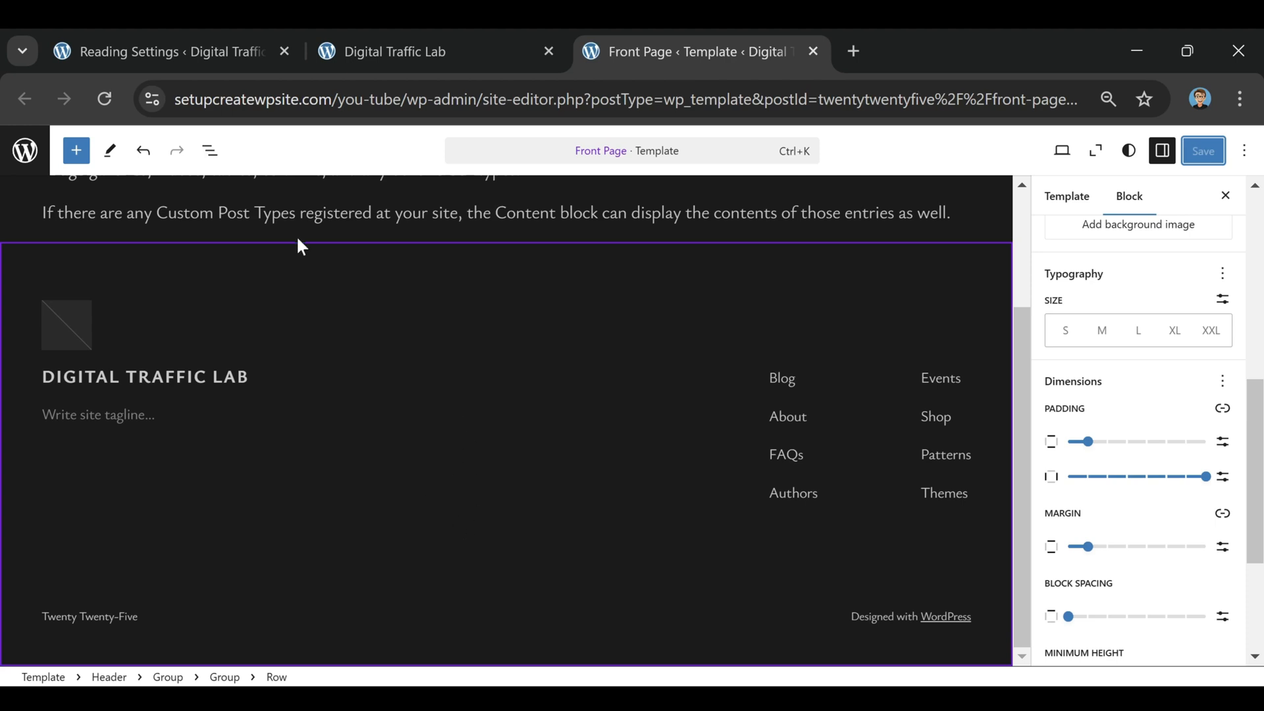
pyautogui.click(480, 298)
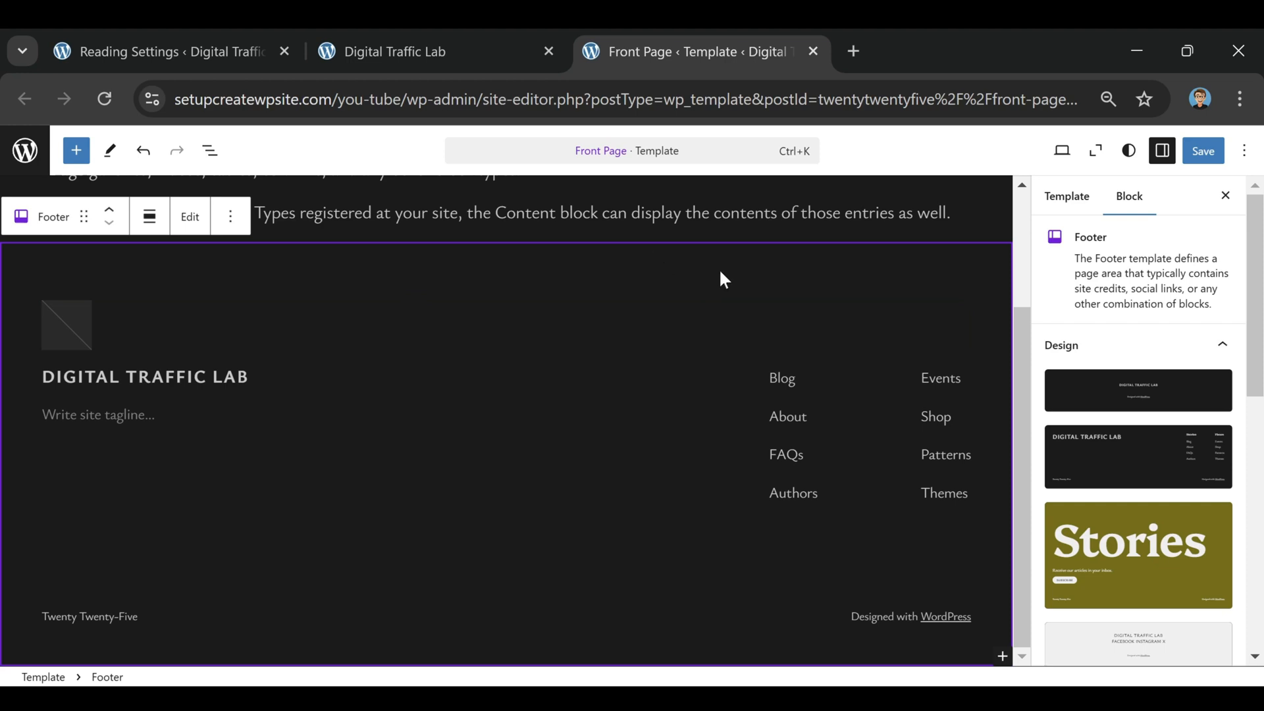
# Try the compact footer design with page links and the "Proudly powered by WordPress" credit, and undo the replacement
pyautogui.scroll(-8, 1159, 428)
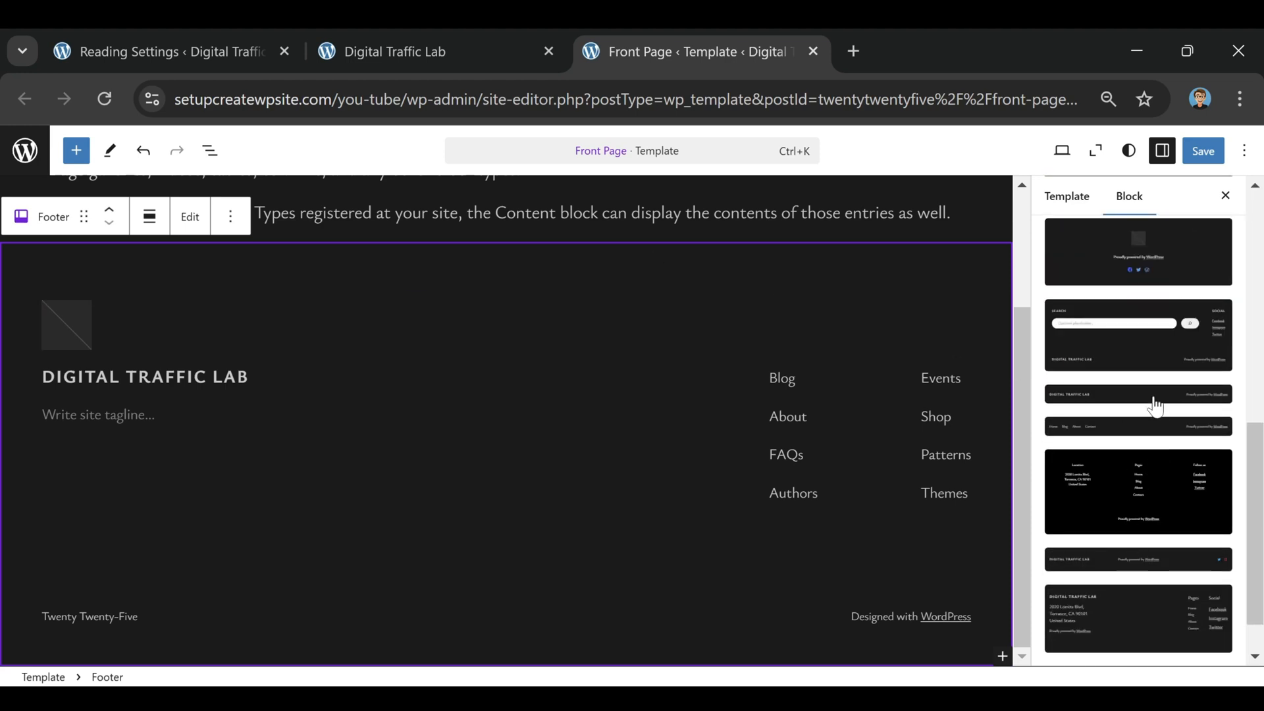
pyautogui.scroll(-1, 1127, 368)
pyautogui.click(1117, 372)
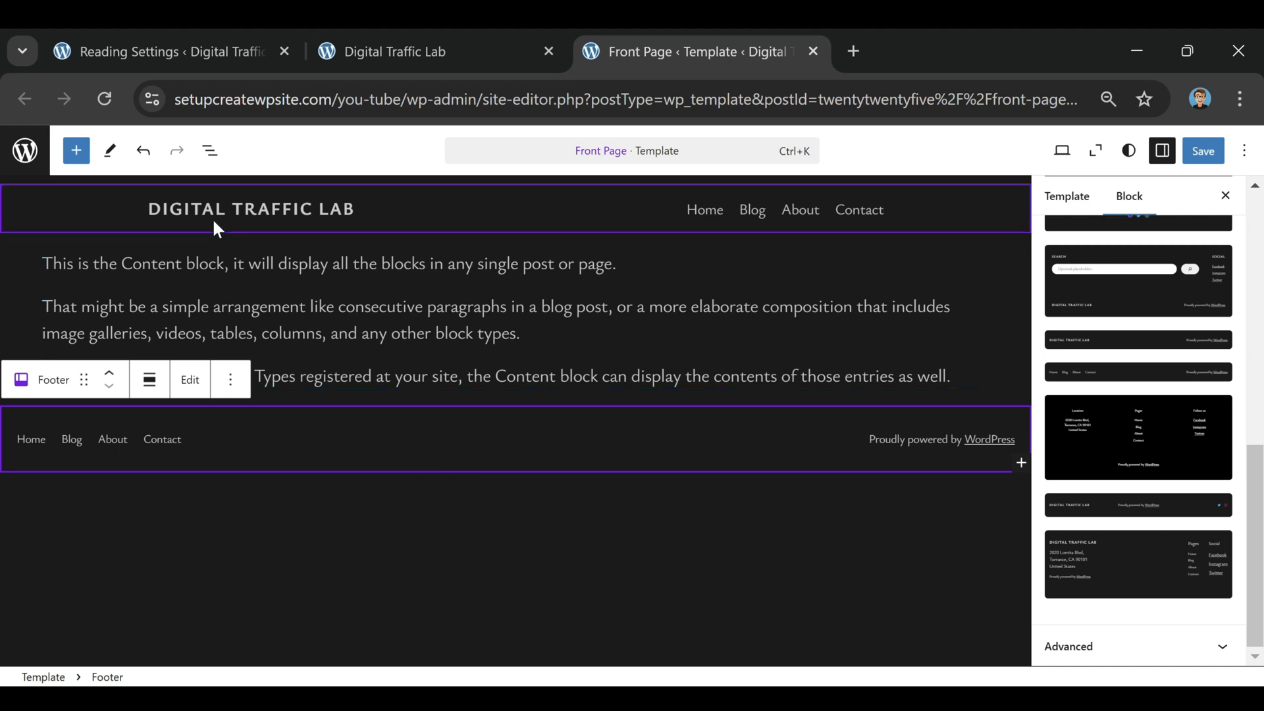
pyautogui.click(144, 153)
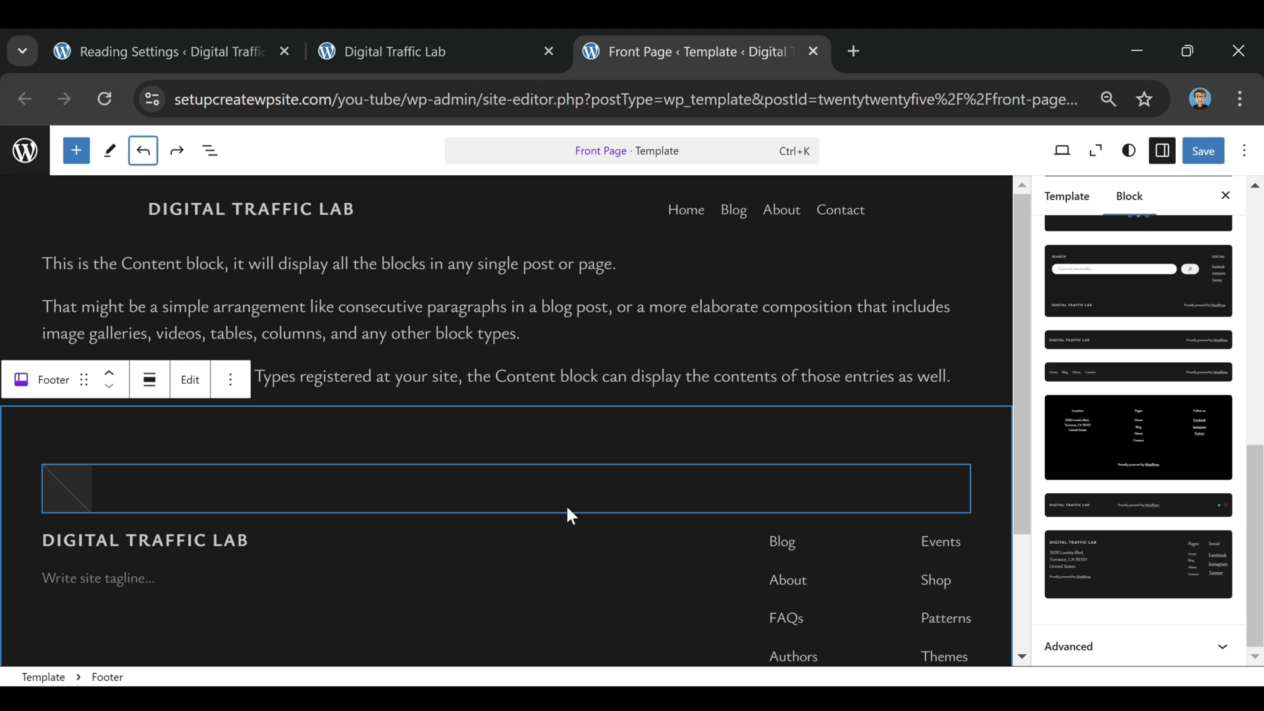
# Try the compact footer design with the site title and the WordPress credit, and undo the replacement
pyautogui.click(1182, 510)
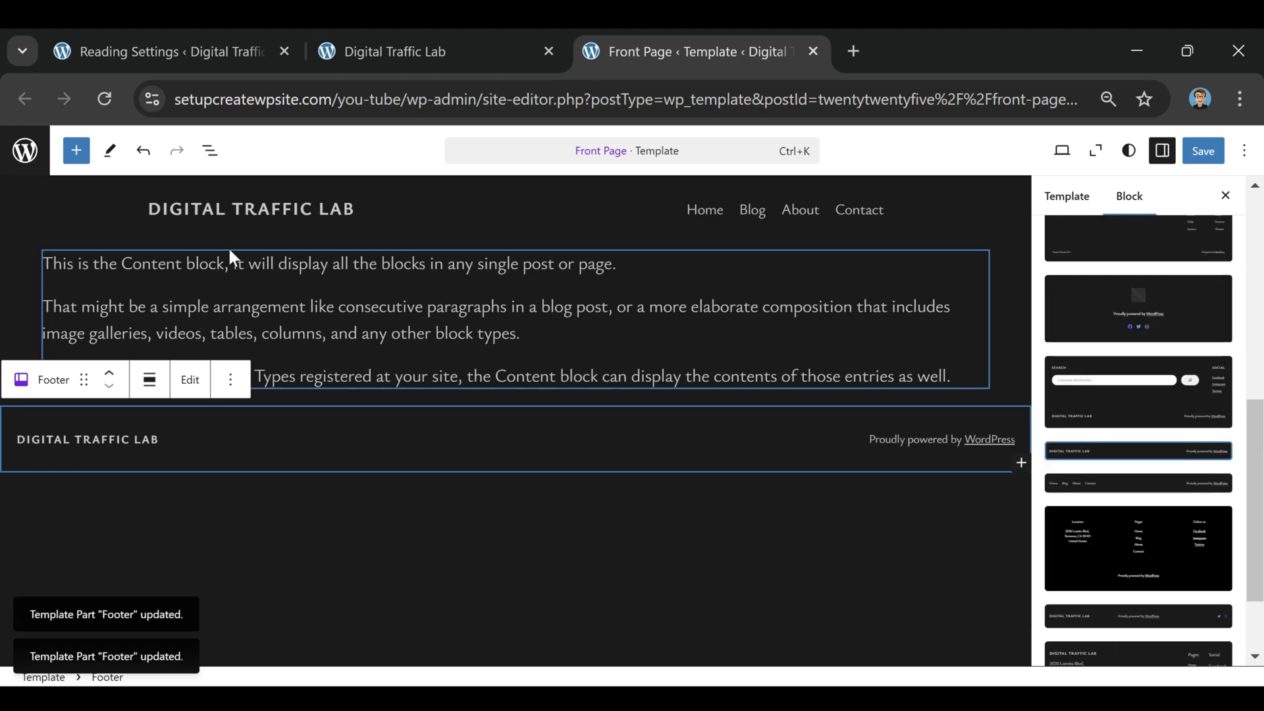
pyautogui.click(142, 155)
pyautogui.click(142, 156)
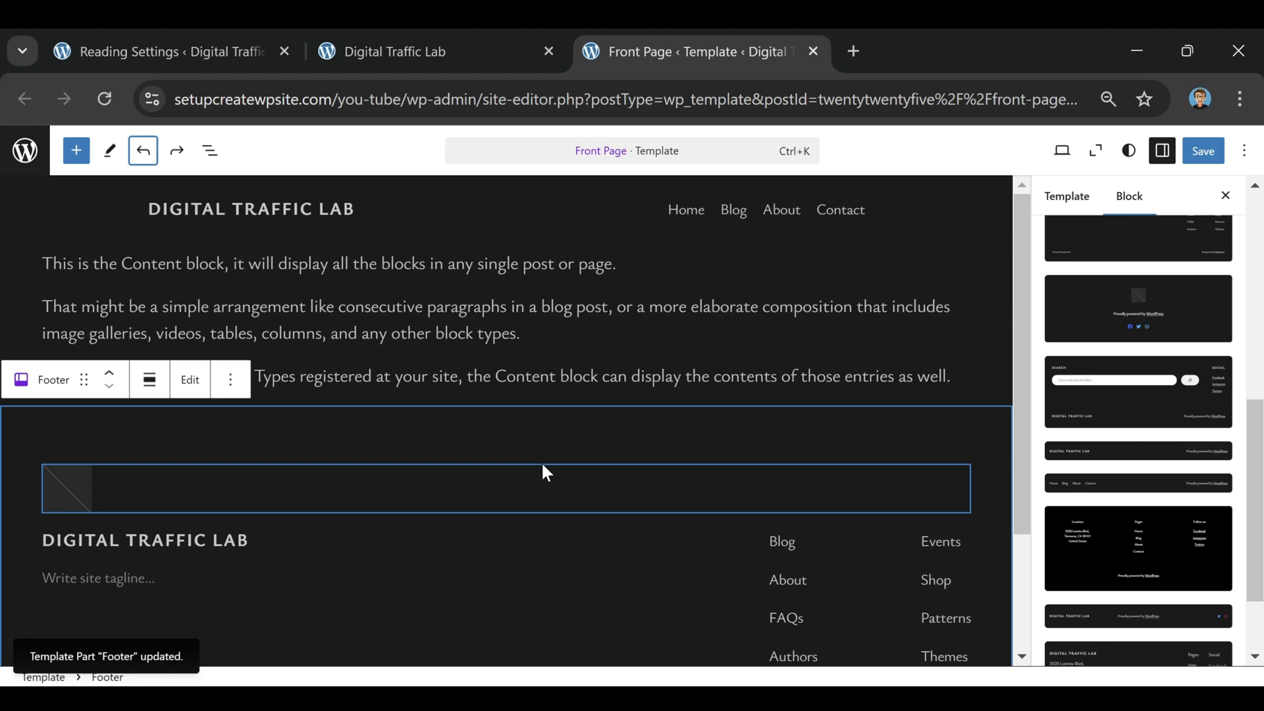
# Apply the compact footer design with the site title and "Proudly powered by WordPress", and save the site changes
pyautogui.click(1139, 394)
pyautogui.click(1112, 373)
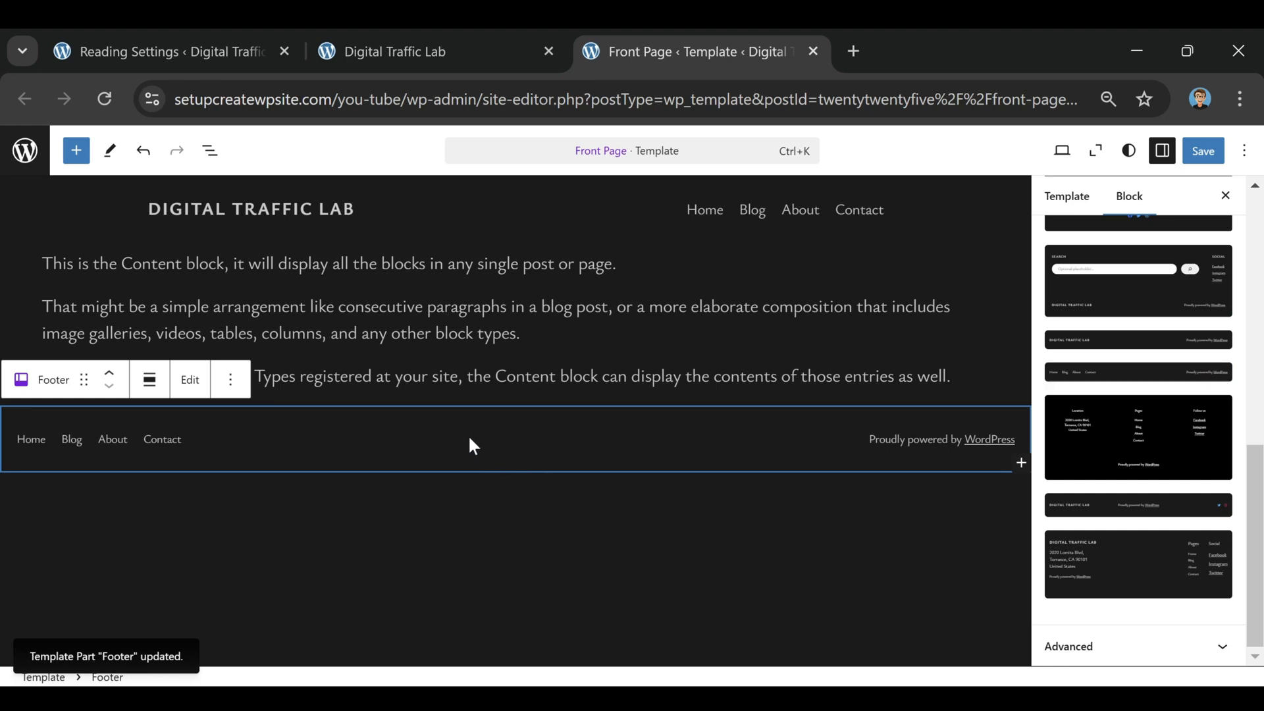
pyautogui.click(470, 442)
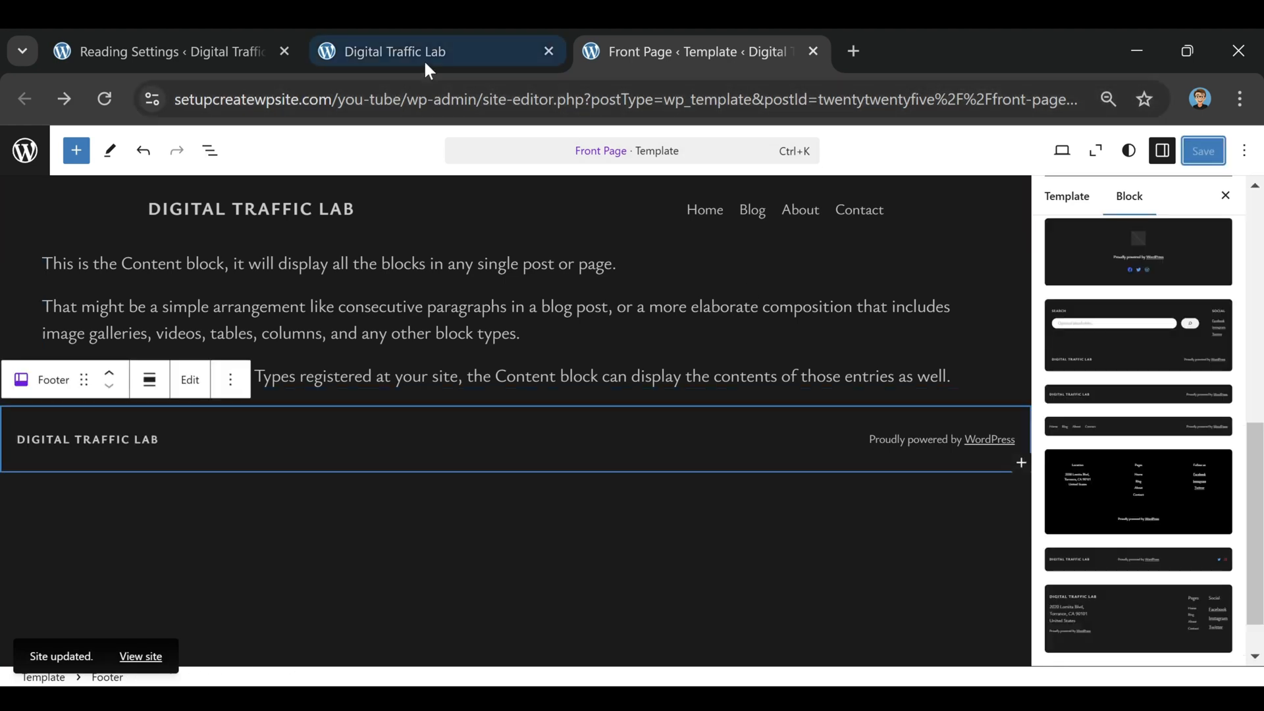
# Reload the live homepage and examine its header, hero section and footer
pyautogui.click(441, 52)
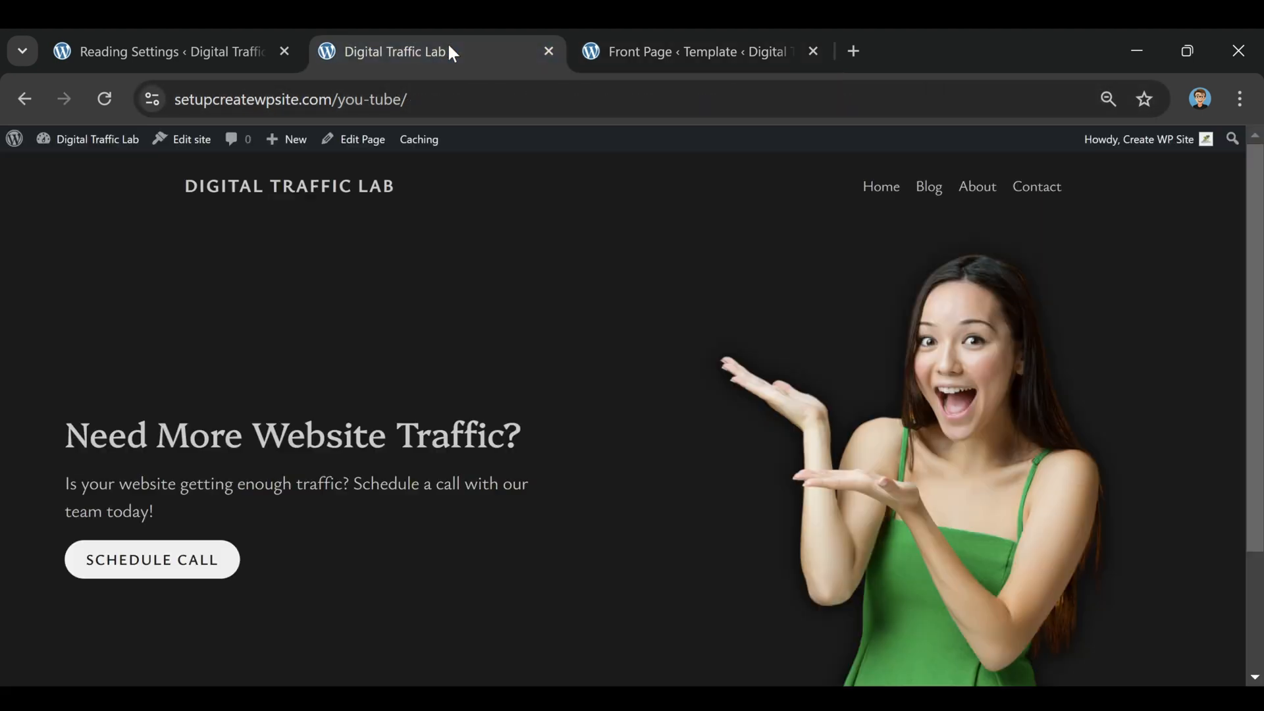
pyautogui.click(104, 98)
pyautogui.scroll(-3, 475, 400)
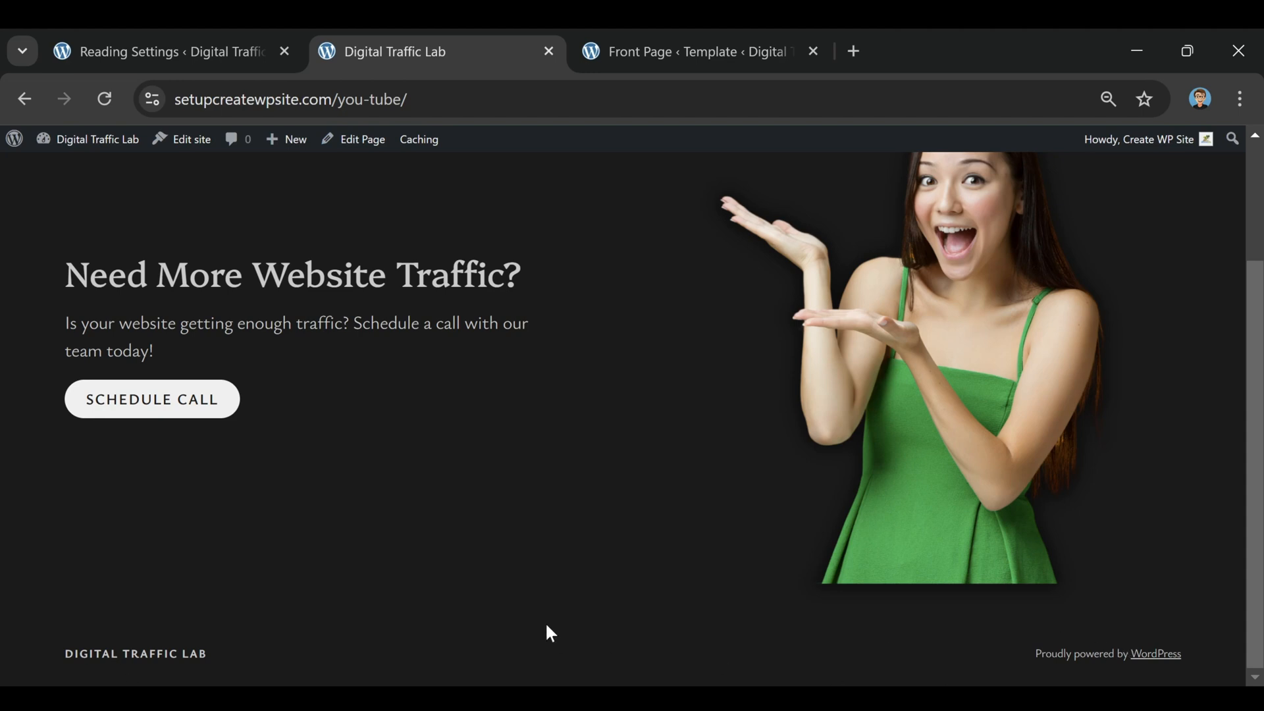
pyautogui.scroll(3, 662, 532)
pyautogui.scroll(-3, 657, 414)
pyautogui.scroll(3, 652, 402)
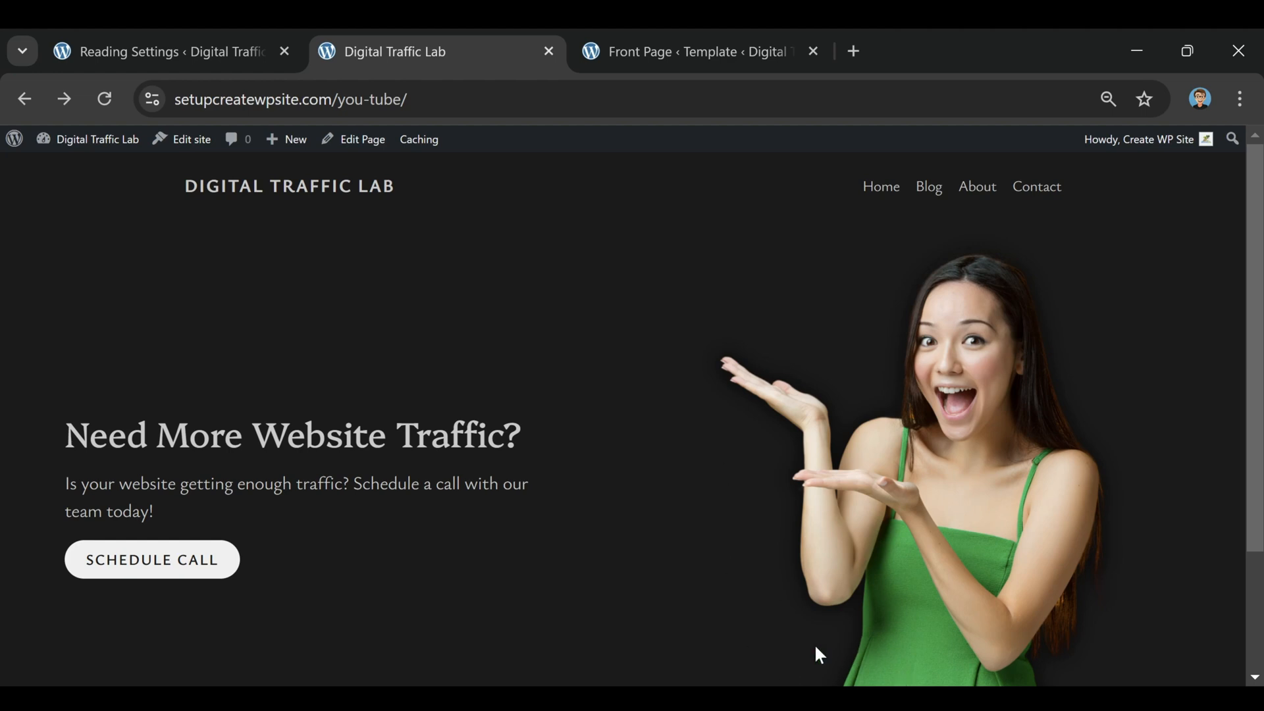
# Close the template editor, open the Home page for editing, and add an empty paragraph below the hero section
pyautogui.click(815, 51)
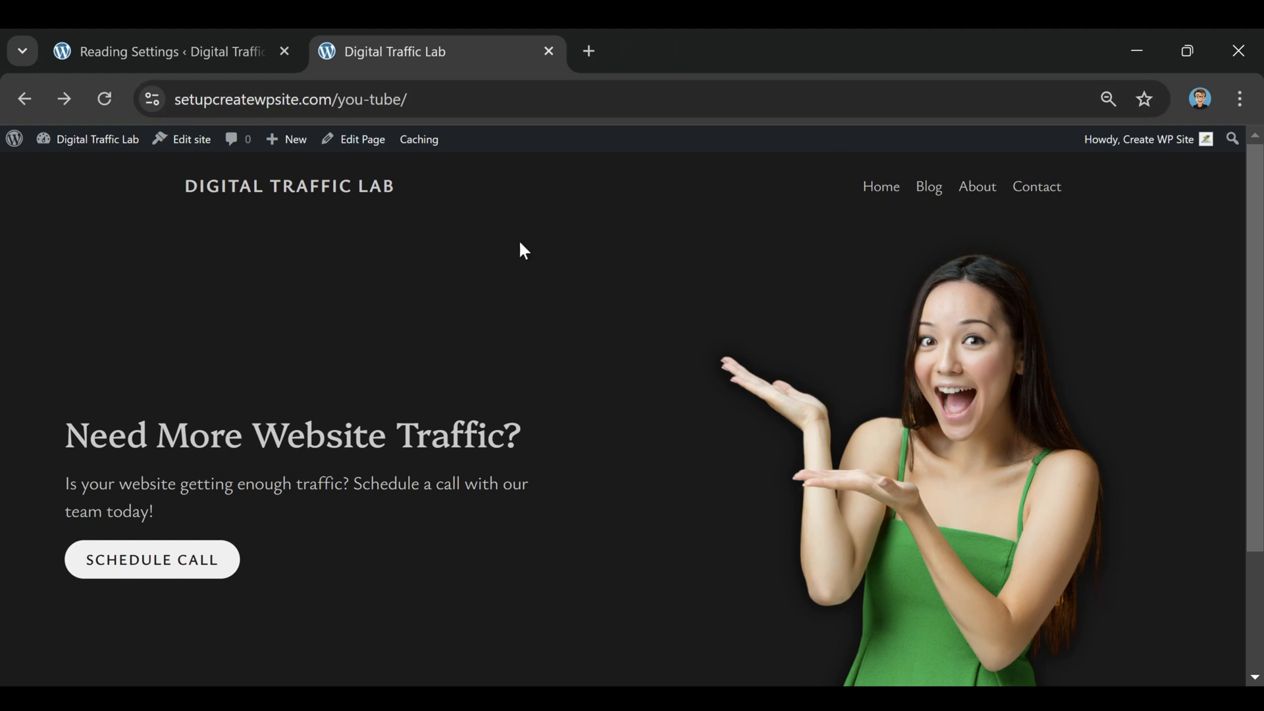
pyautogui.click(367, 138)
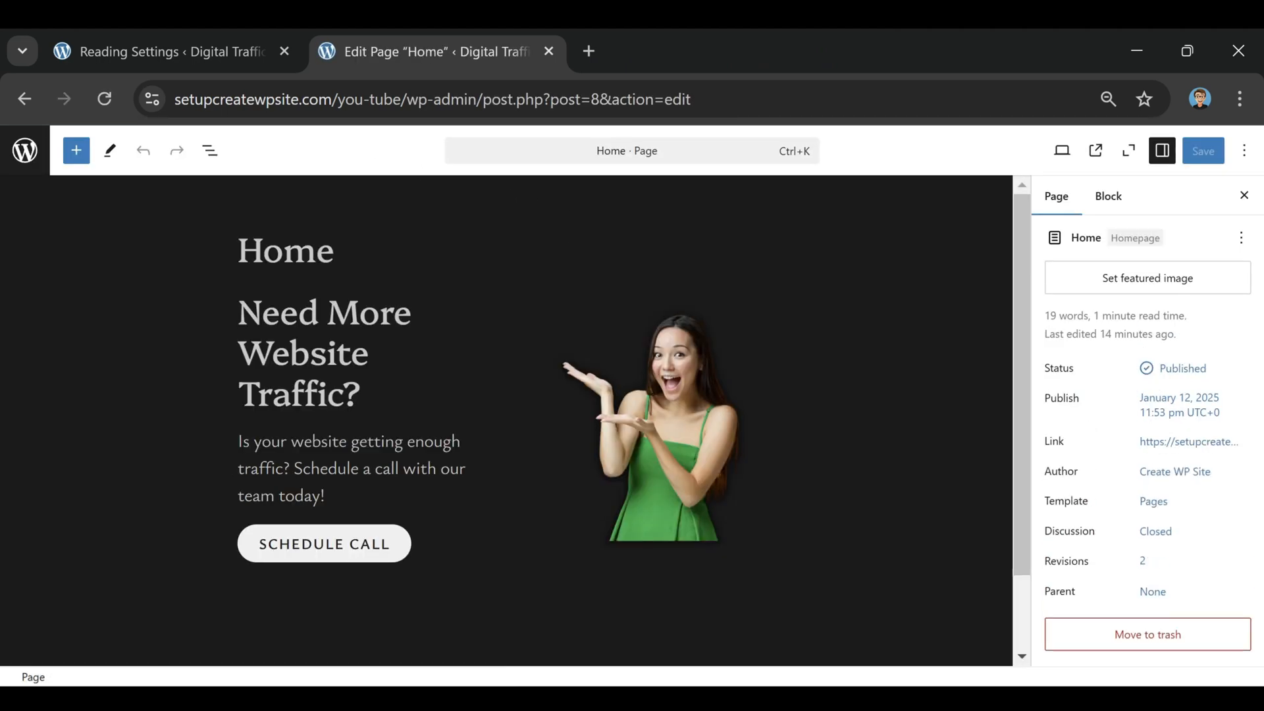
pyautogui.scroll(-2, 422, 557)
pyautogui.click(401, 522)
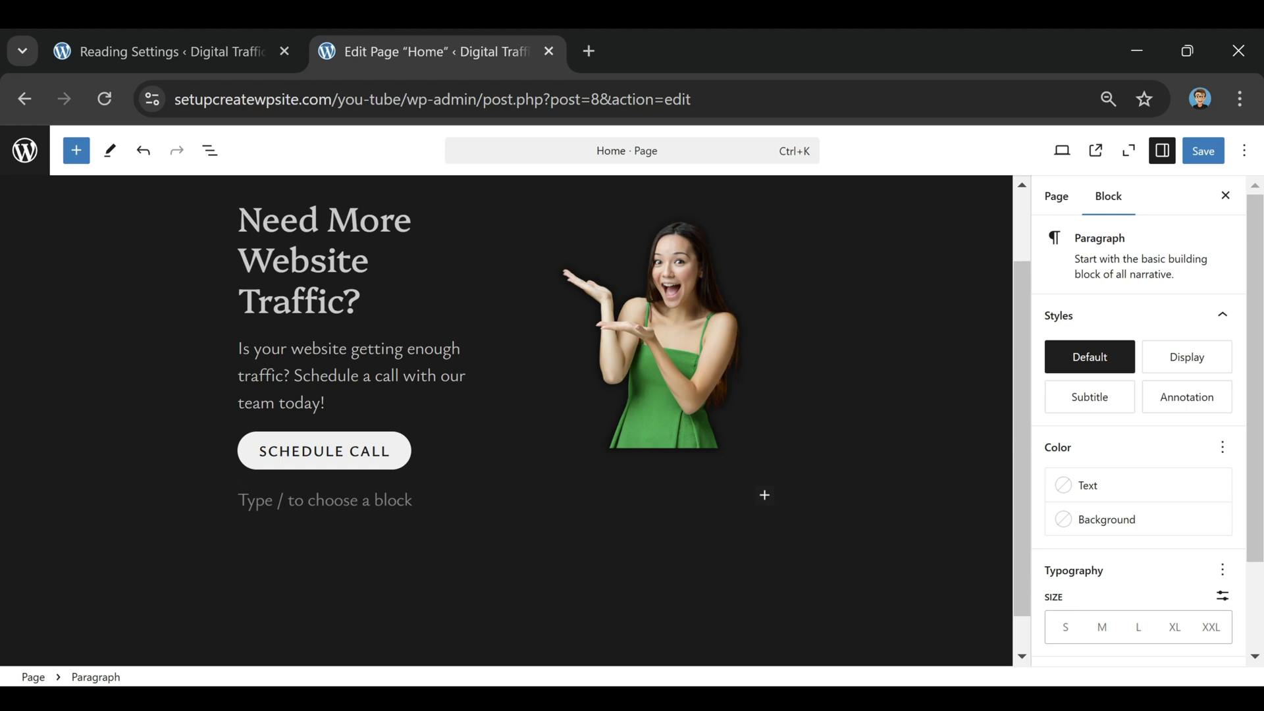
# Open the full block library and examine the text, media, design, widget and theme blocks
pyautogui.click(765, 498)
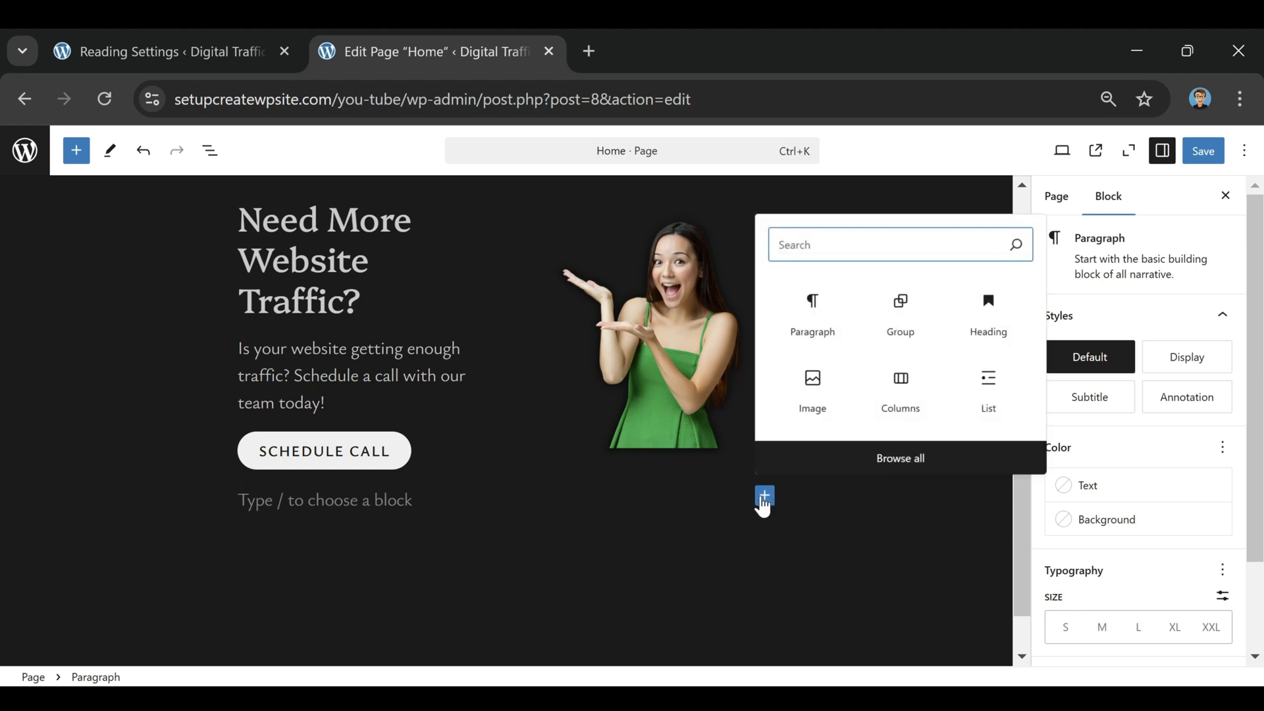
pyautogui.click(901, 458)
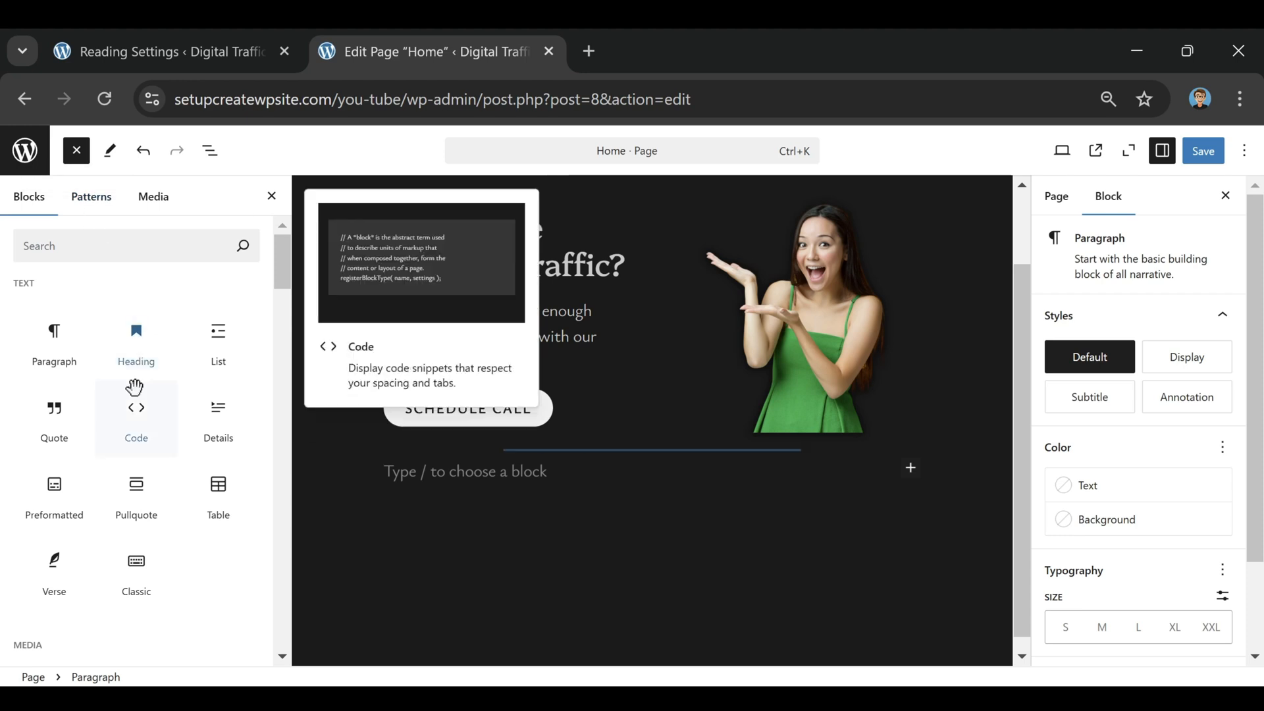
pyautogui.scroll(-2, 171, 456)
pyautogui.scroll(-4, 166, 448)
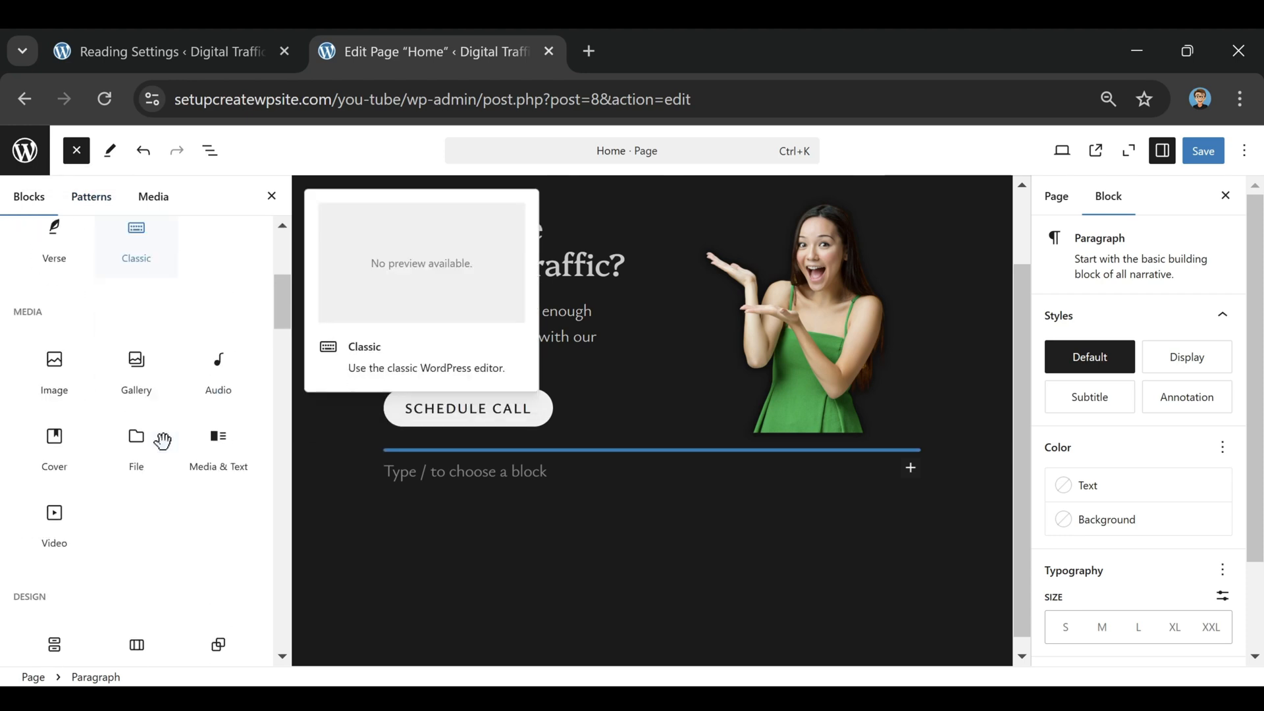
pyautogui.scroll(-2, 158, 437)
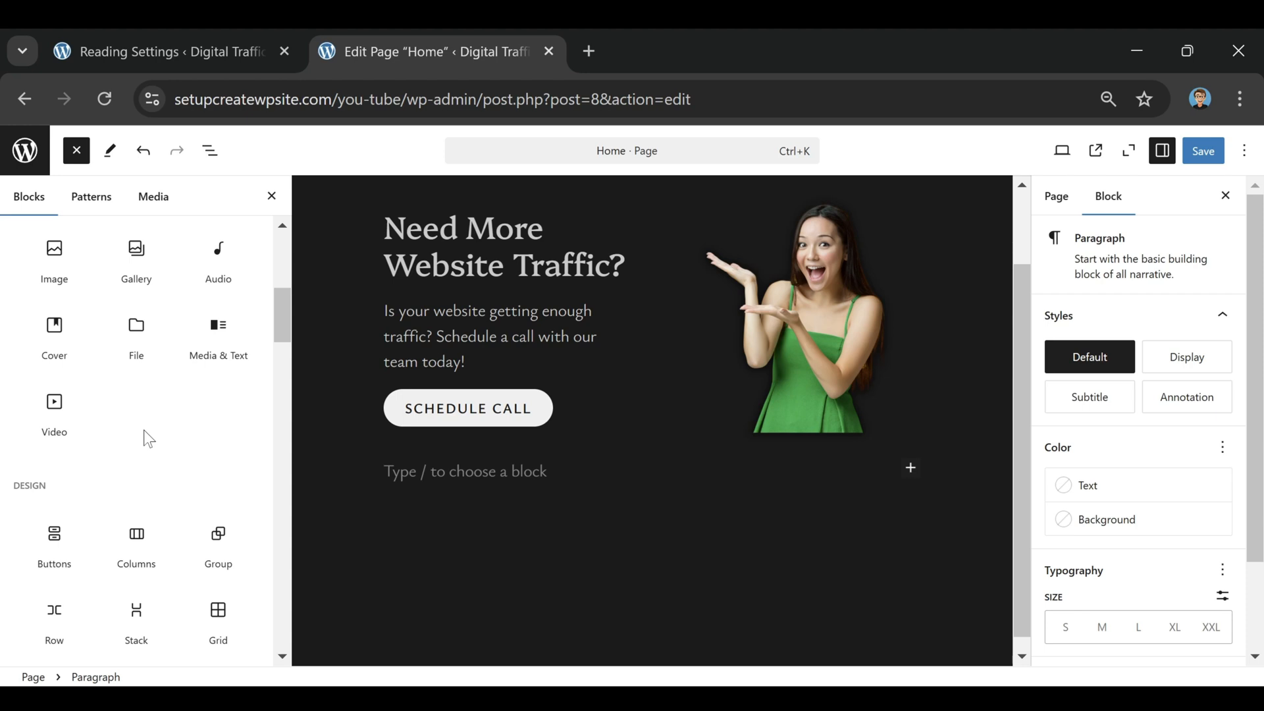
pyautogui.scroll(-5, 160, 379)
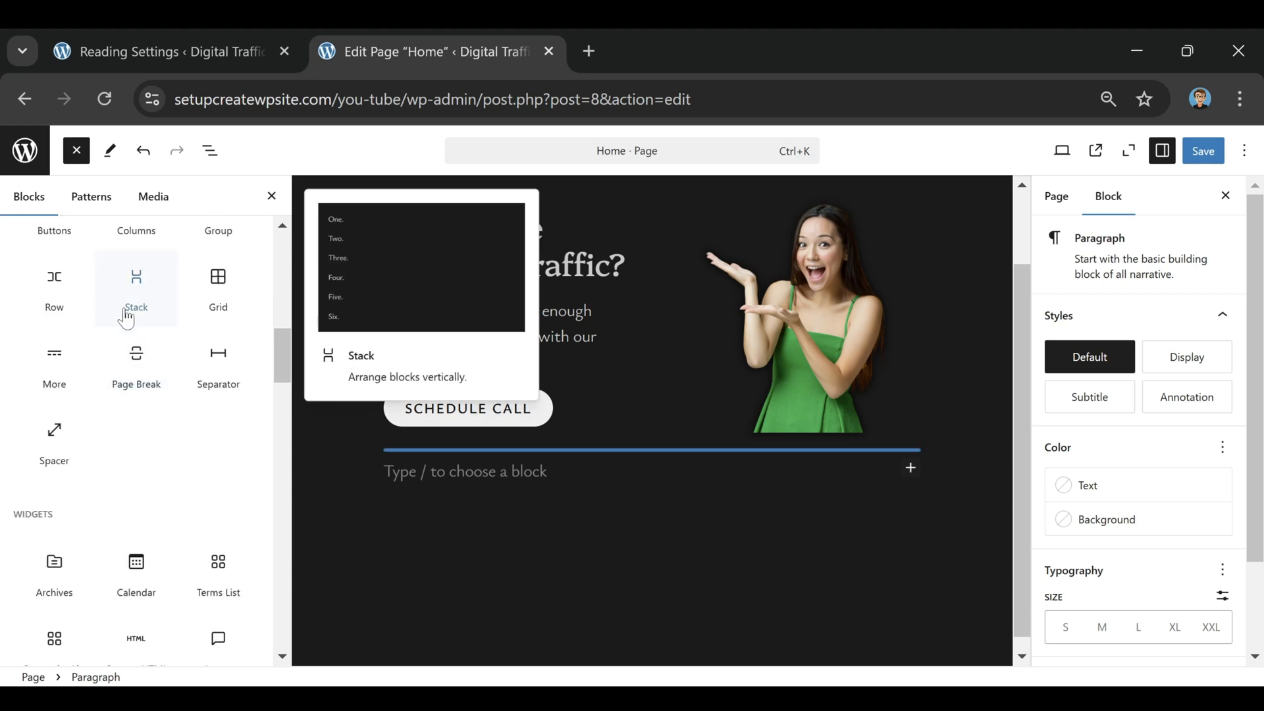
pyautogui.scroll(-5, 132, 329)
pyautogui.scroll(-3, 176, 362)
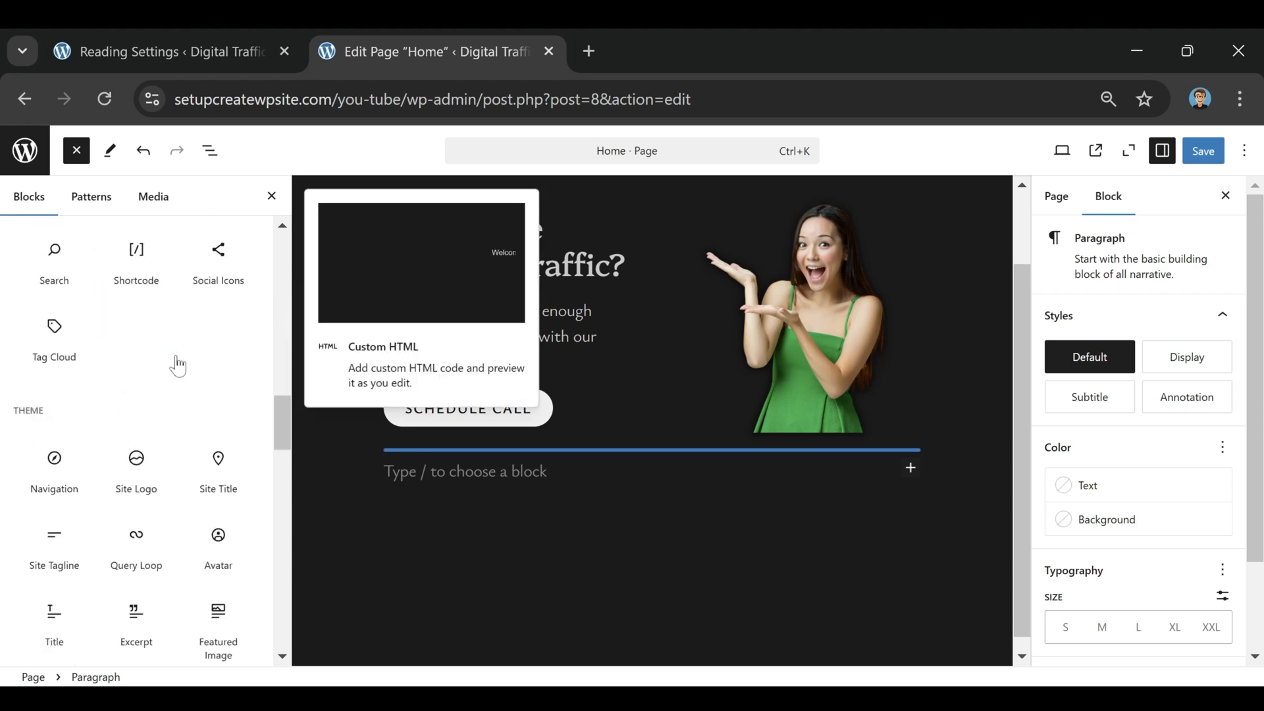
pyautogui.scroll(-5, 148, 365)
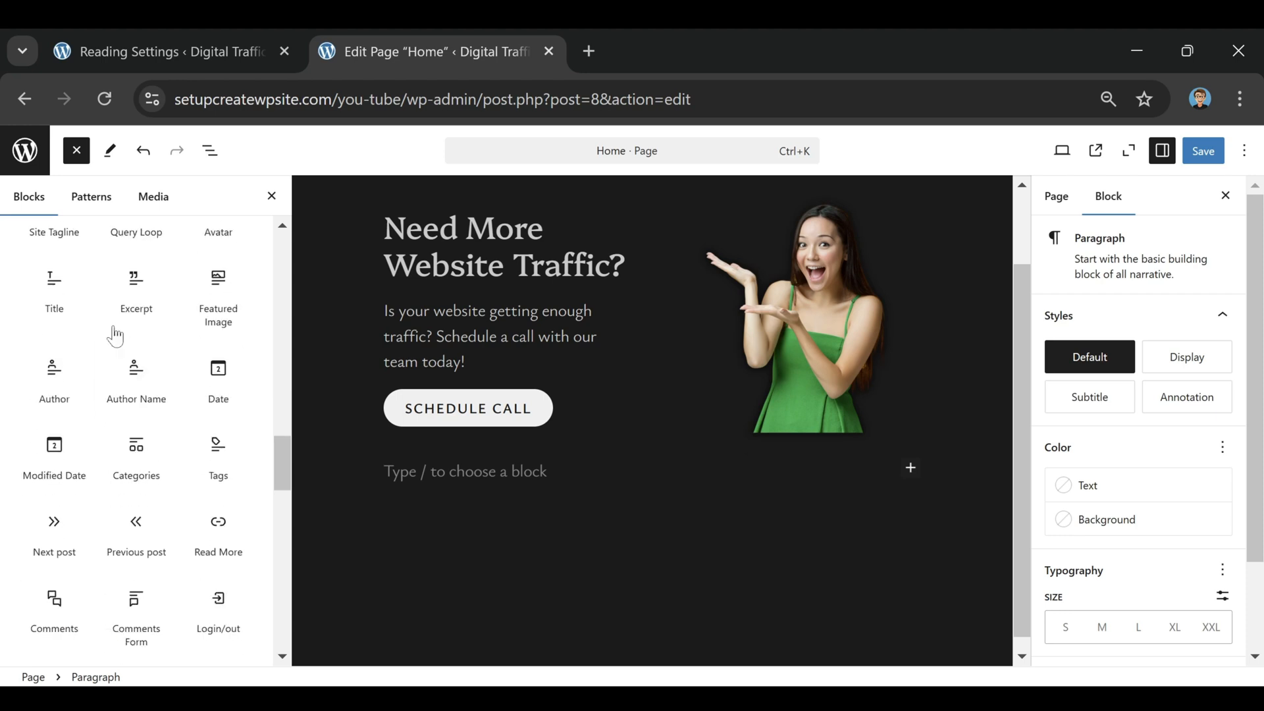
pyautogui.scroll(2, 150, 385)
pyautogui.scroll(5, 150, 385)
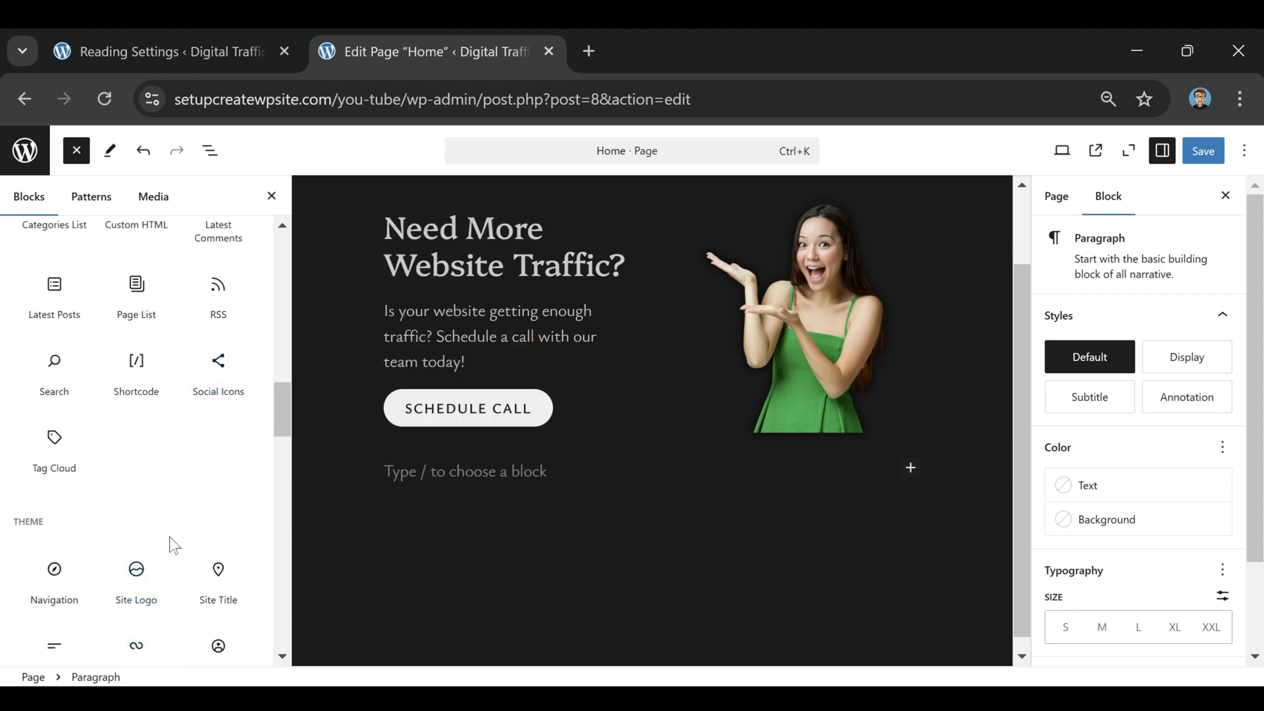
pyautogui.scroll(3, 168, 536)
pyautogui.scroll(10, 139, 490)
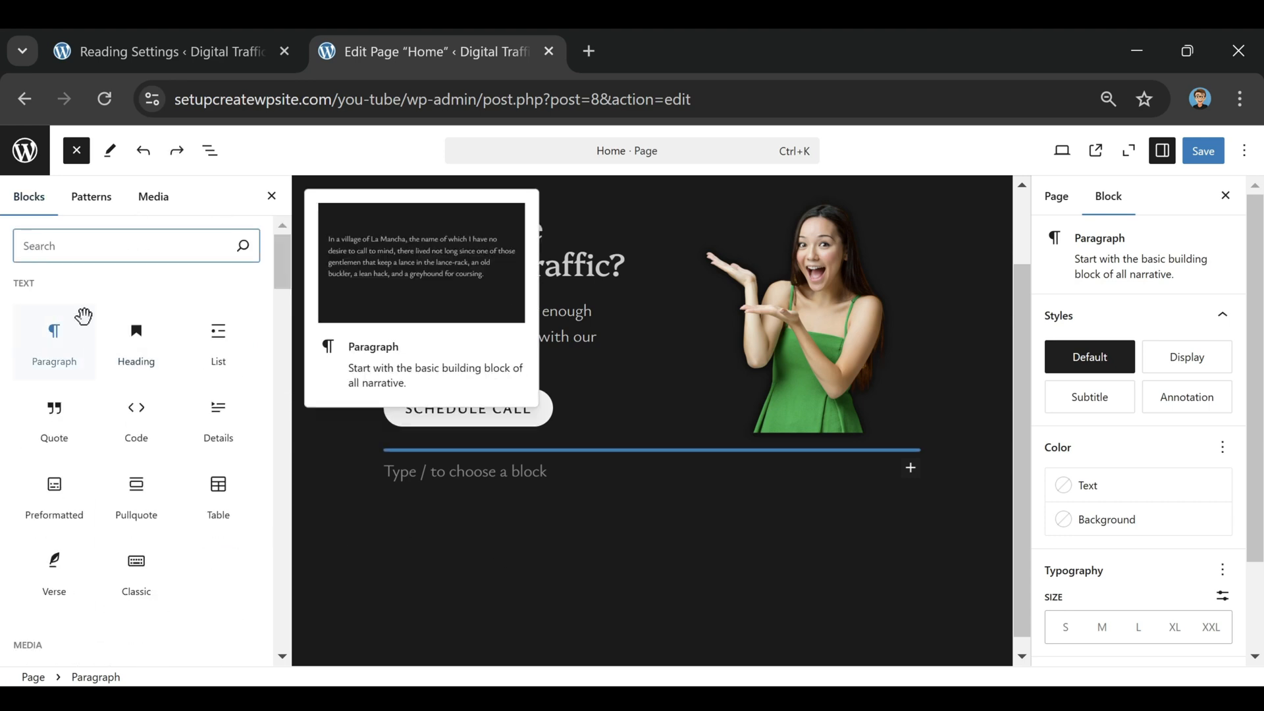
# Insert a Quote block below the hero section and paste in the Stewart Brand quotation about new technology
pyautogui.click(39, 438)
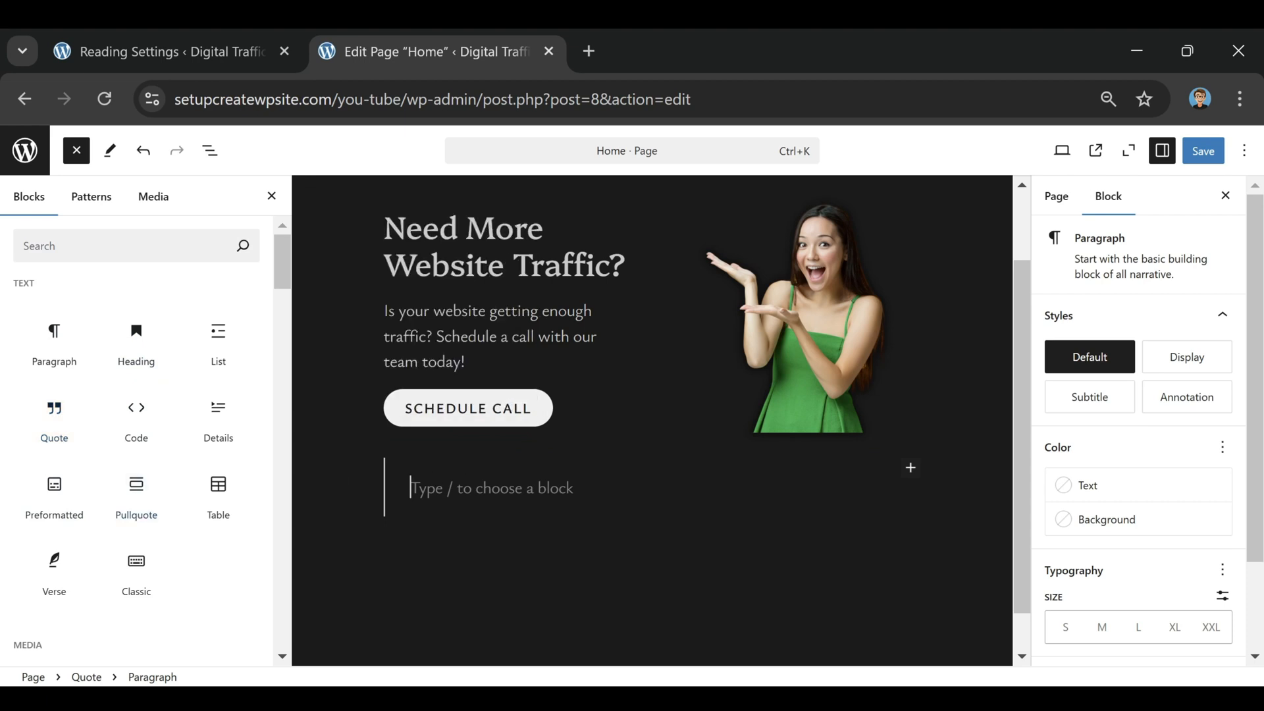
pyautogui.rightClick(428, 487)
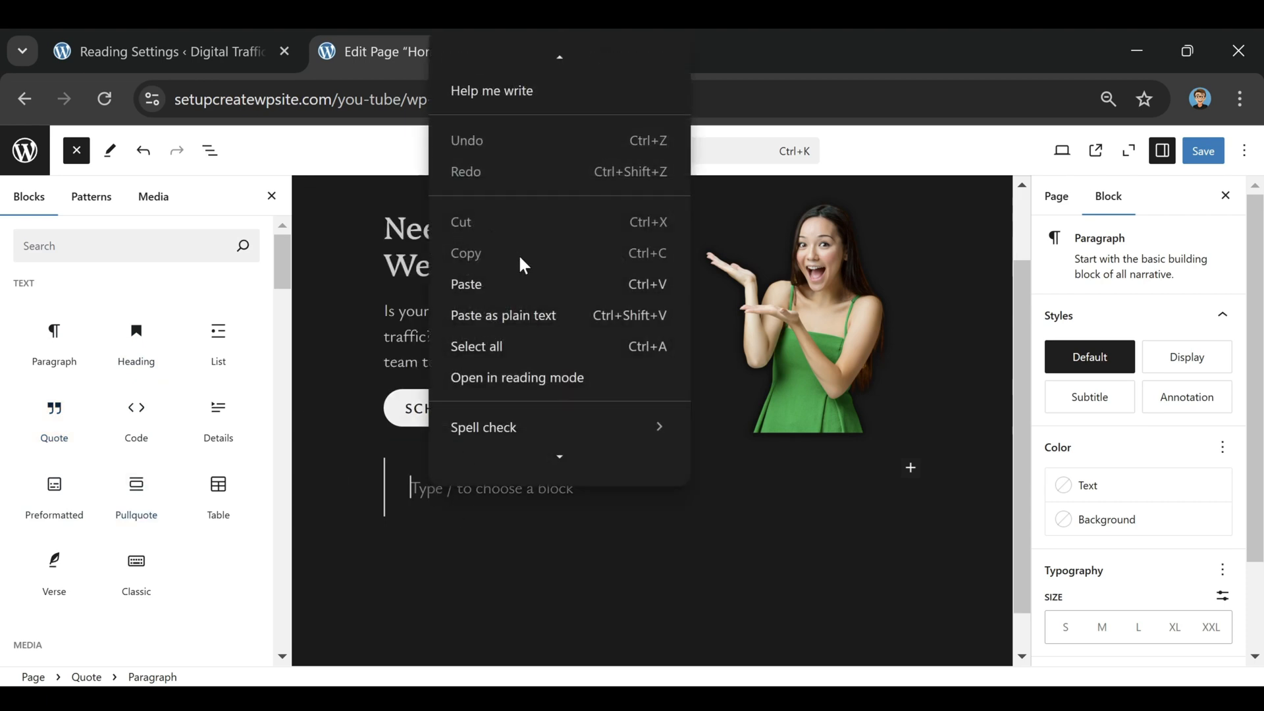
pyautogui.click(523, 283)
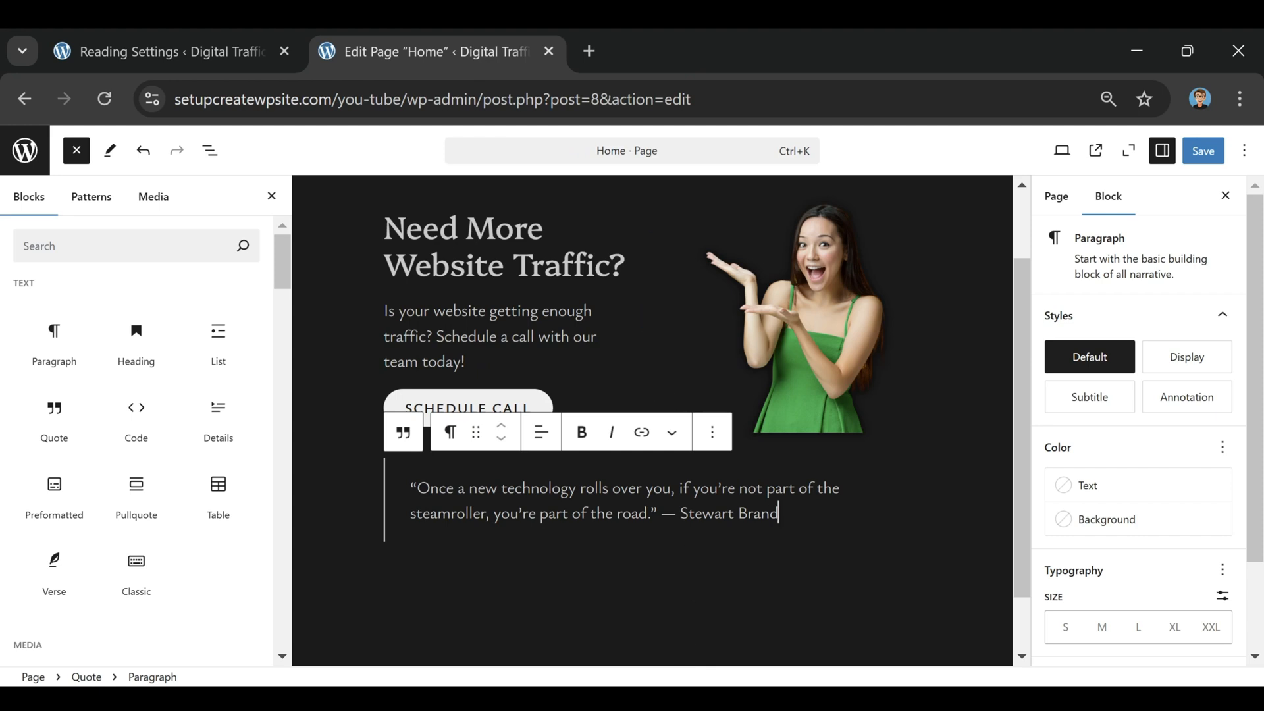
# Save the Home page and view the new quote below the hero section on the live page
pyautogui.click(1203, 154)
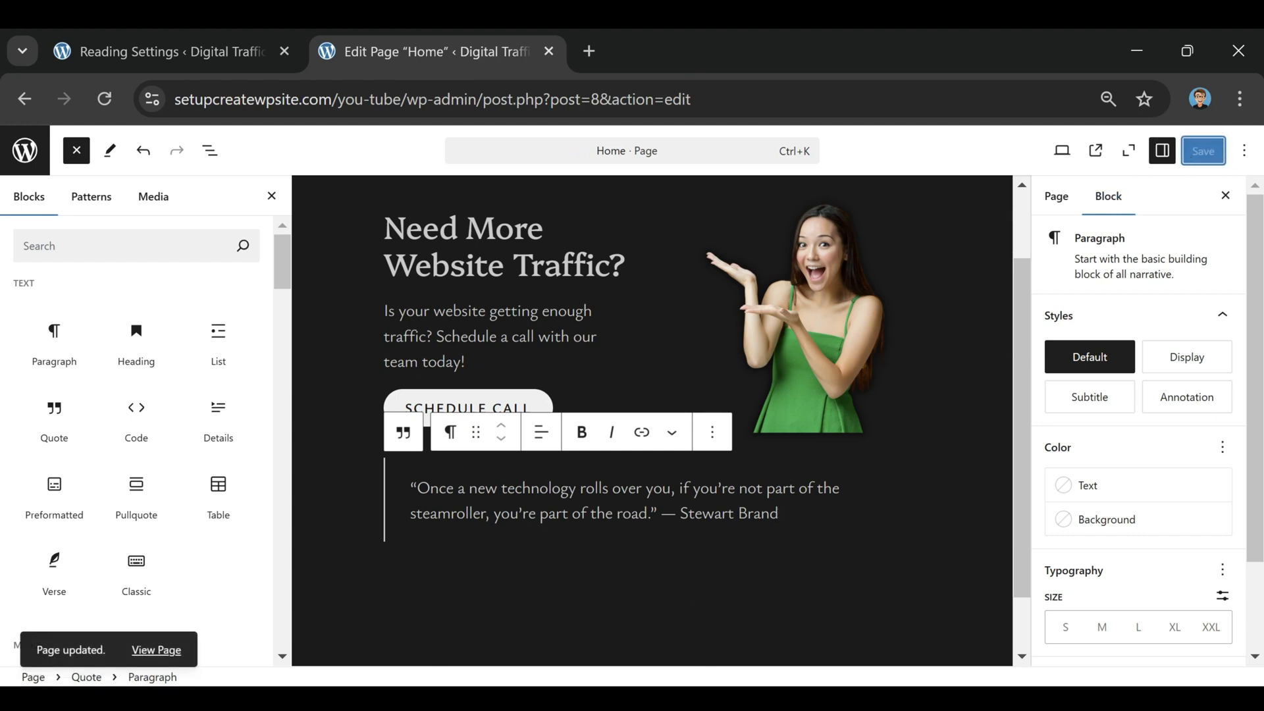
pyautogui.click(158, 654)
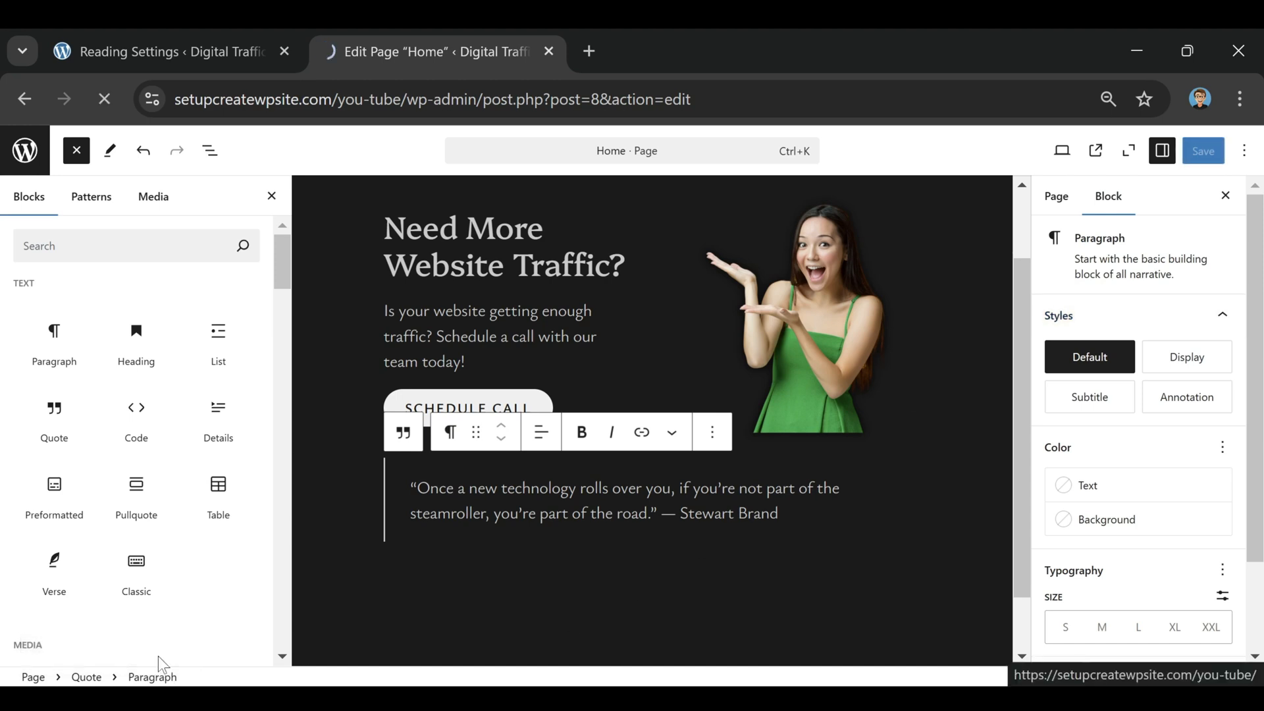
pyautogui.scroll(-3, 647, 245)
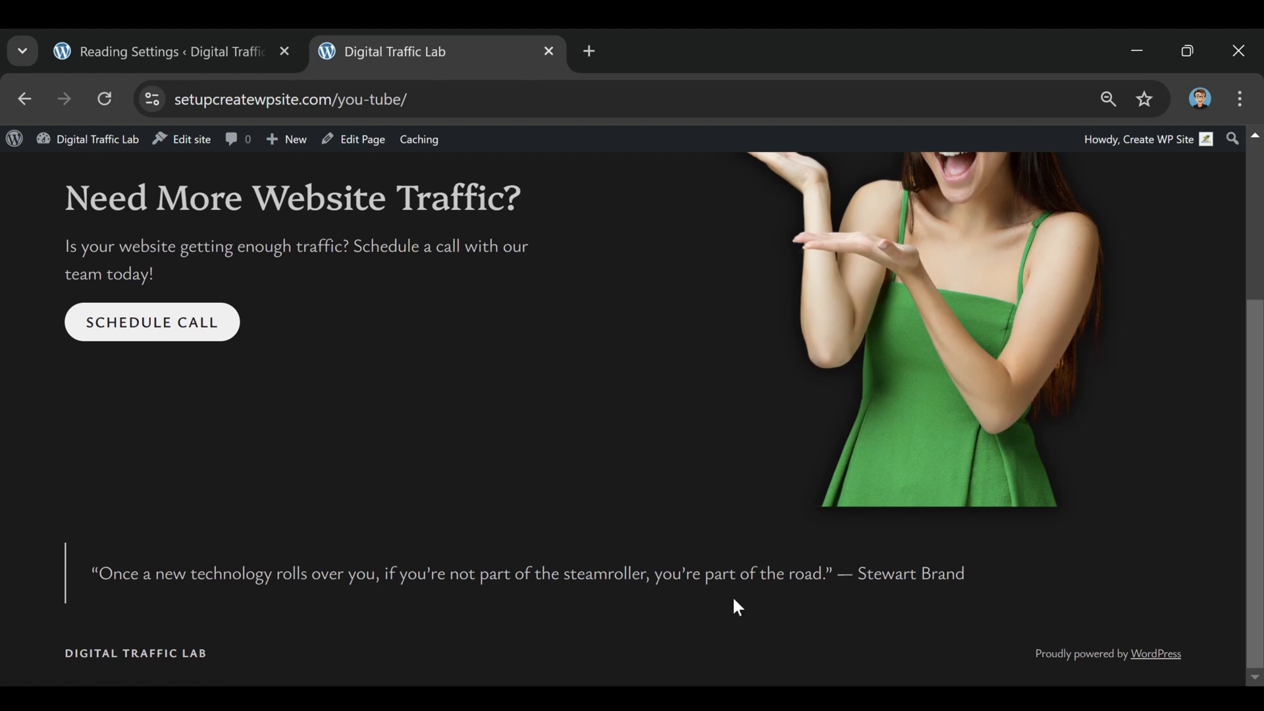
# Reopen the Home page for editing, set the Quote block to full width and center its text
pyautogui.click(18, 97)
pyautogui.click(371, 146)
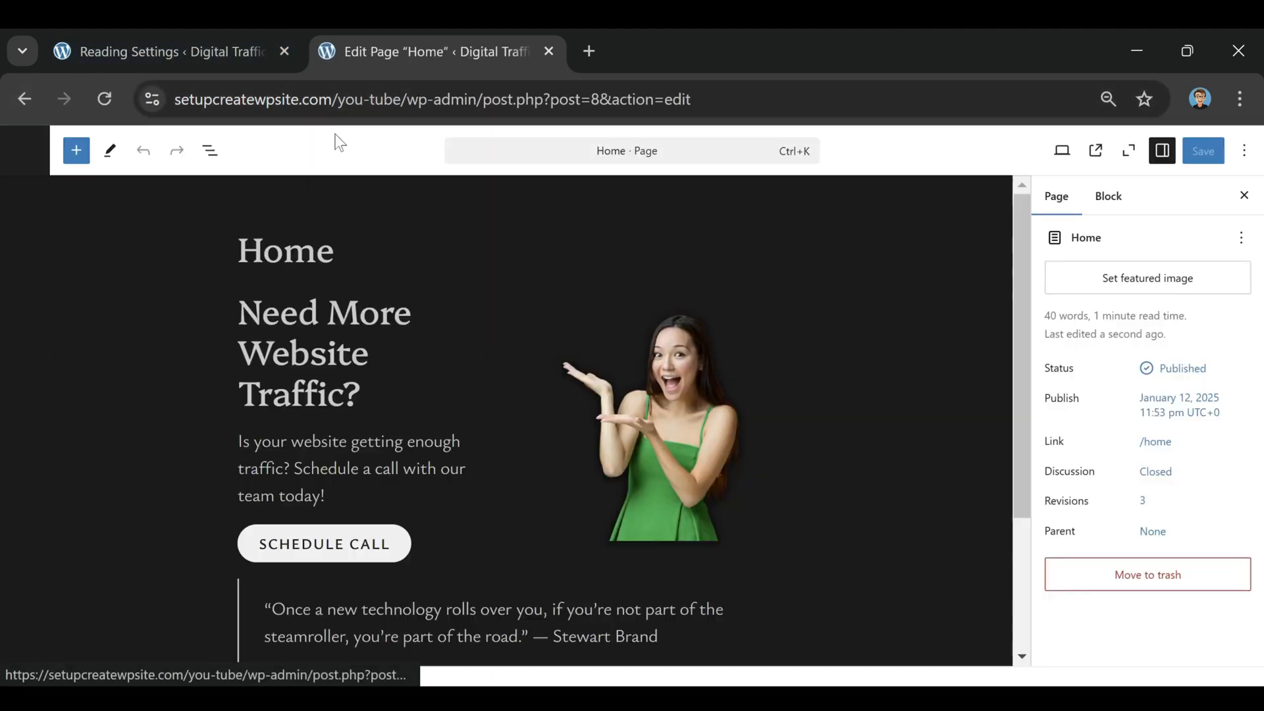
pyautogui.scroll(-3, 488, 560)
pyautogui.click(390, 414)
pyautogui.click(606, 380)
pyautogui.click(349, 359)
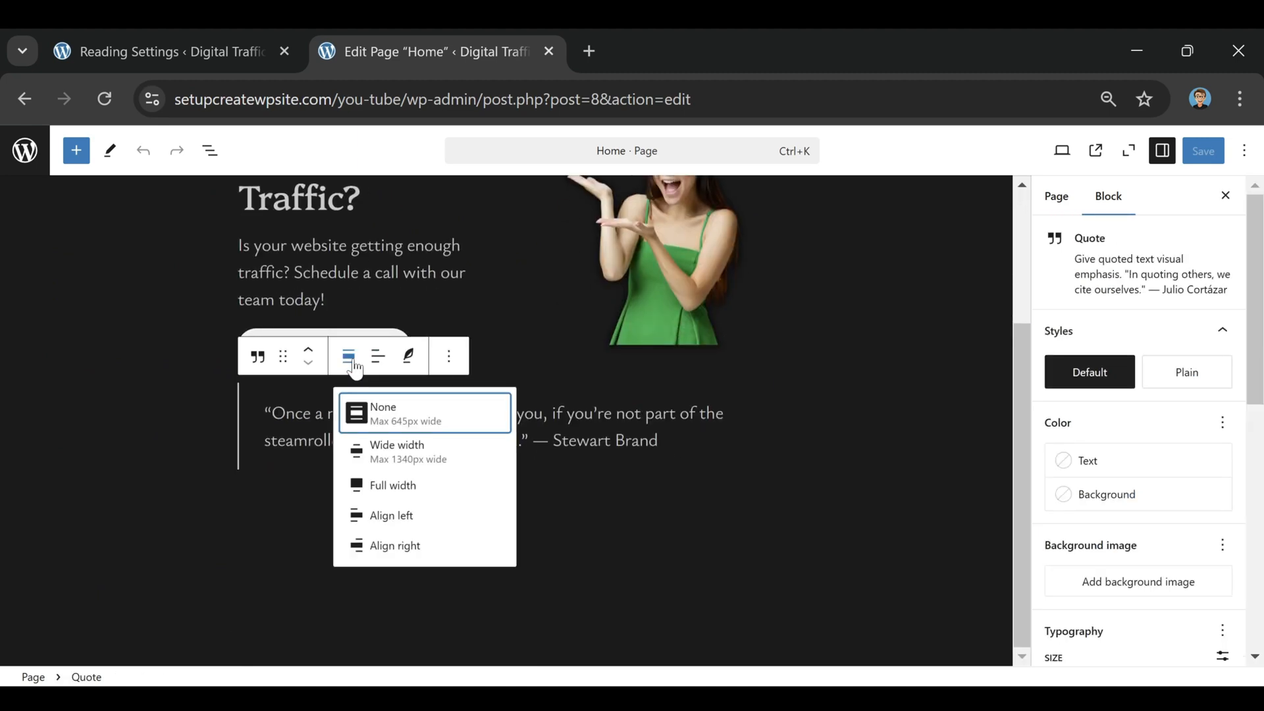
pyautogui.click(419, 499)
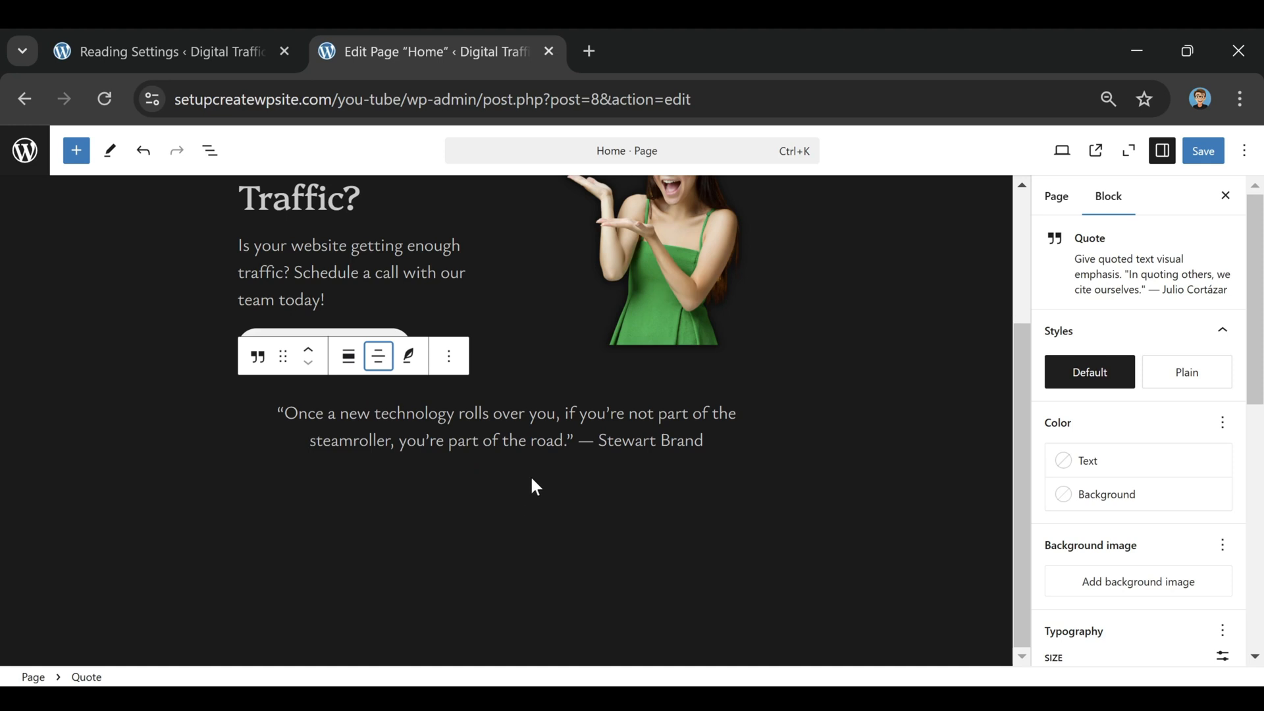
# Save the Home page changes and check the quote's alignment on the live page
pyautogui.click(1203, 151)
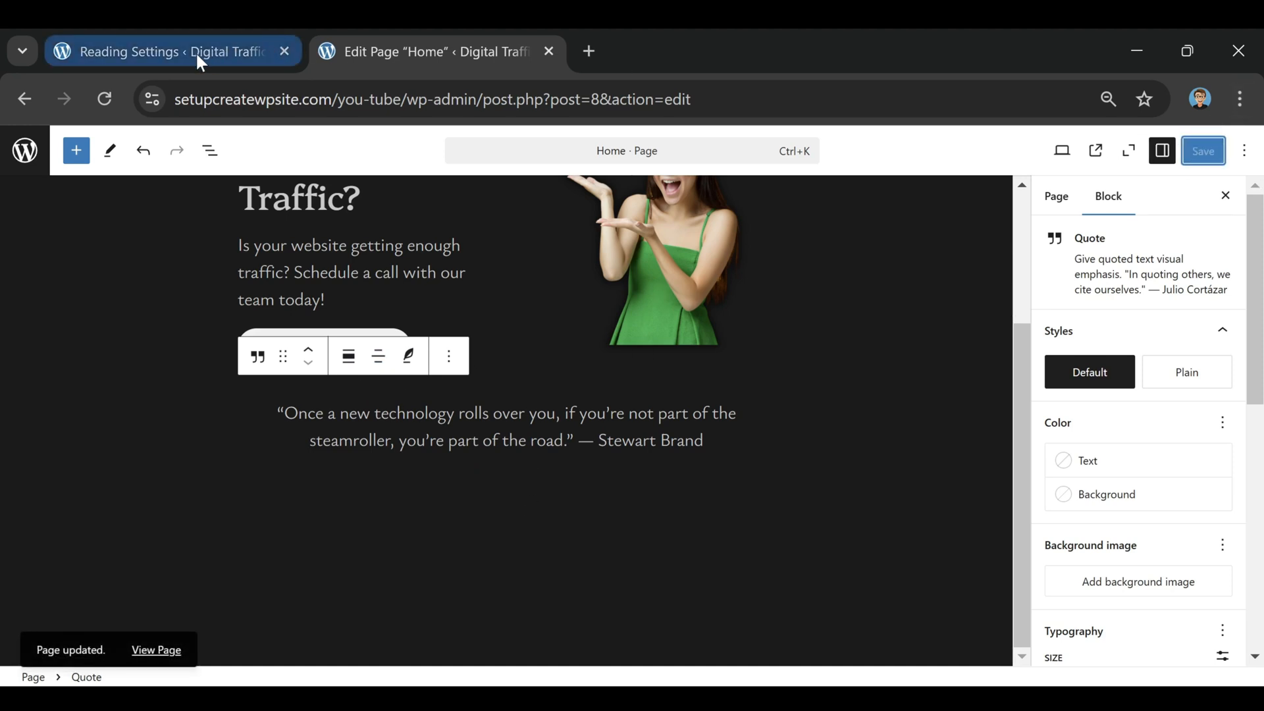
pyautogui.click(168, 652)
pyautogui.scroll(-2, 431, 442)
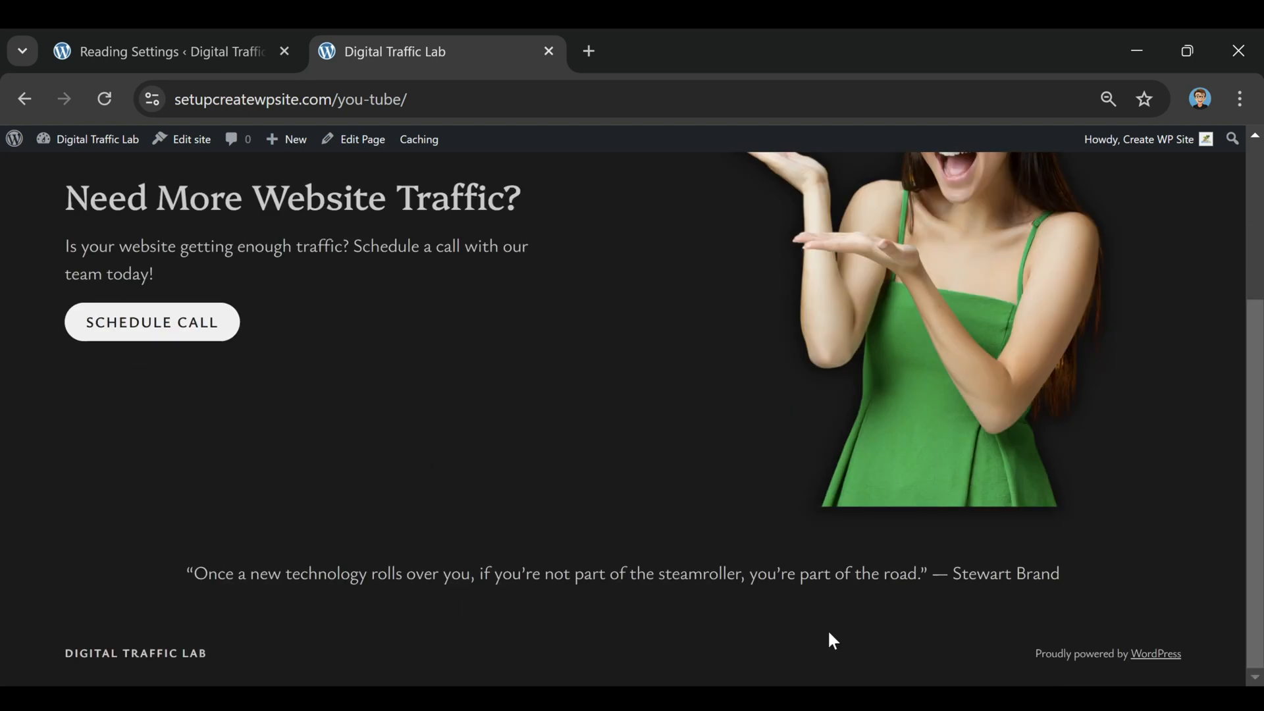
pyautogui.scroll(3, 787, 305)
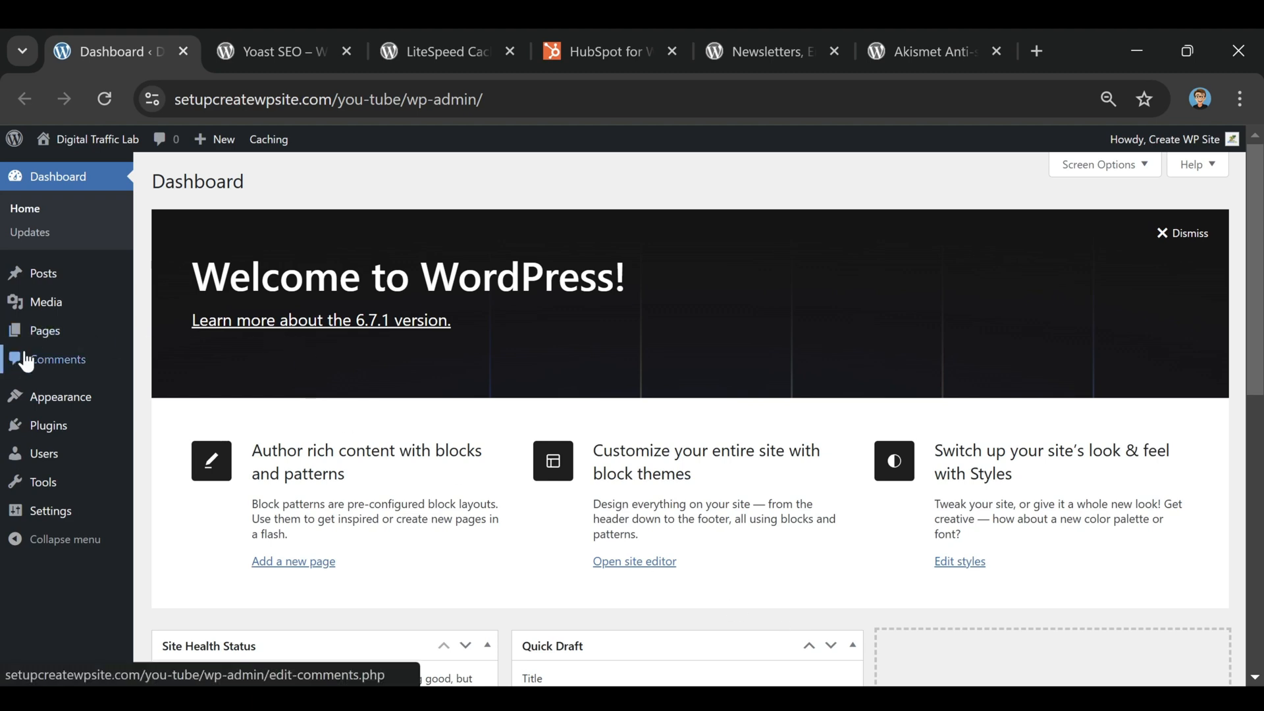
# Go to the dashboard's page for adding new plugins and browse the featured and popular plugins
pyautogui.click(53, 427)
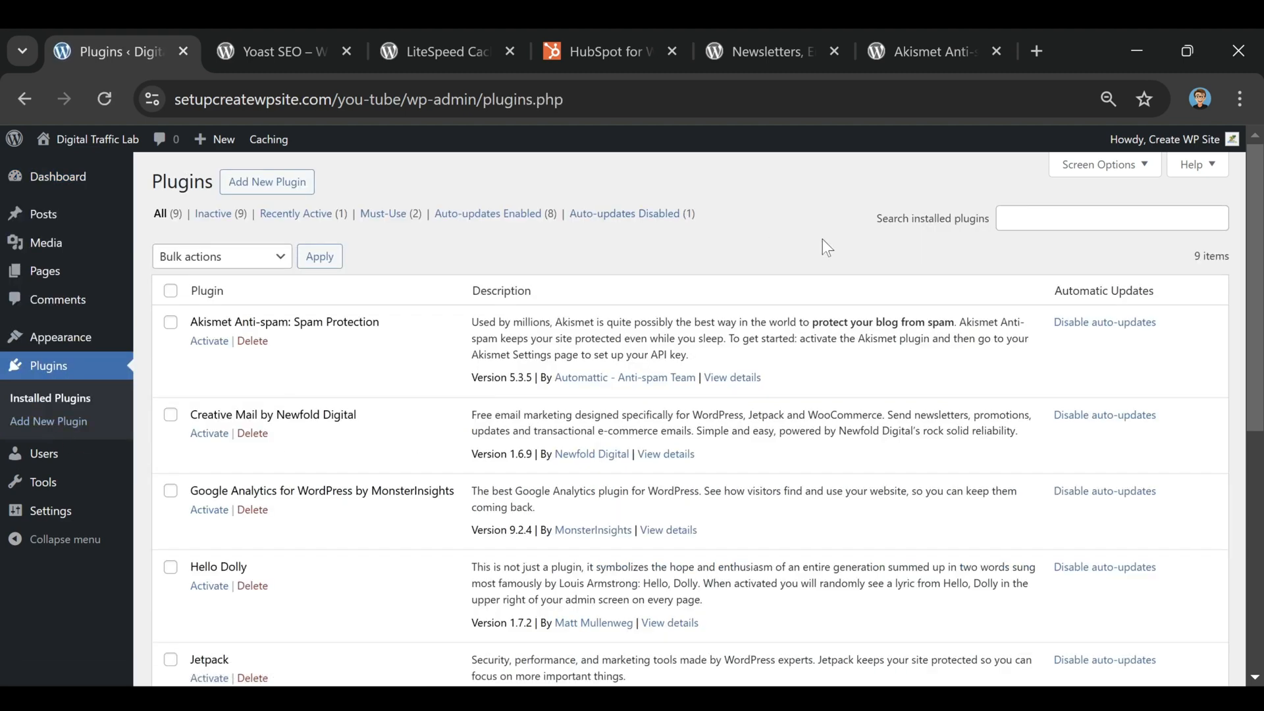
pyautogui.click(276, 191)
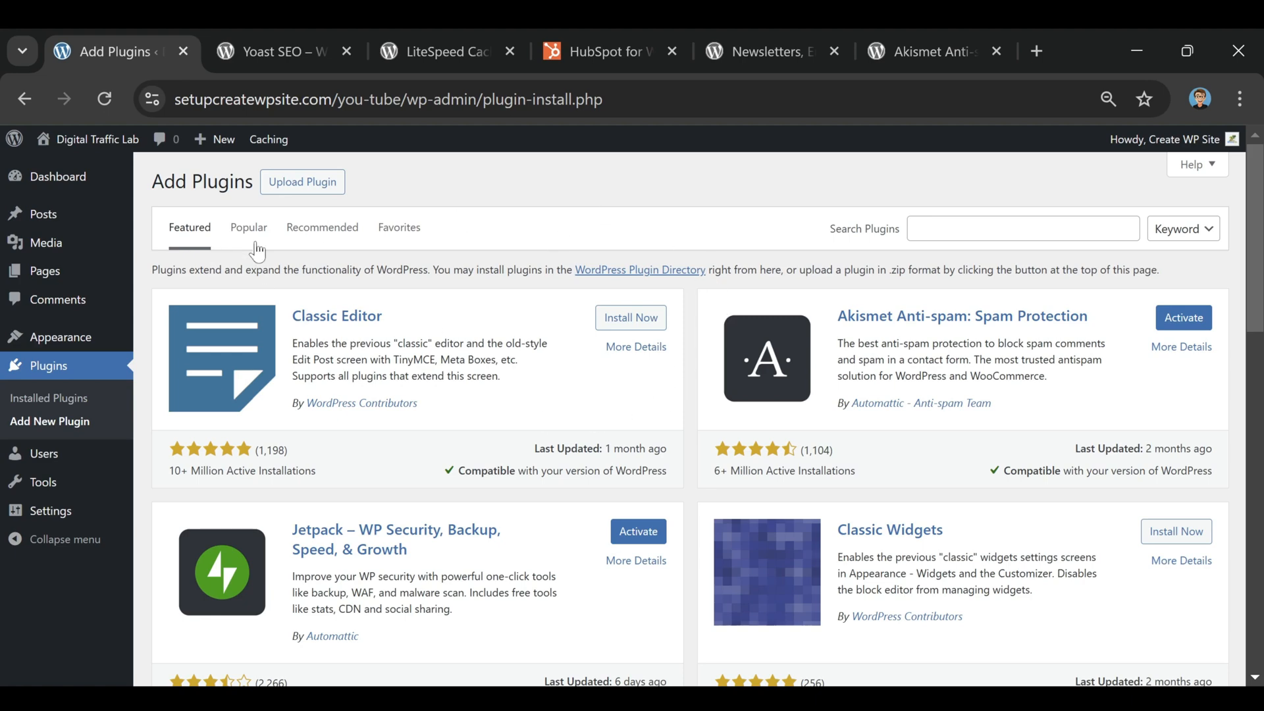
pyautogui.scroll(-8, 573, 327)
pyautogui.scroll(10, 558, 276)
pyautogui.click(256, 232)
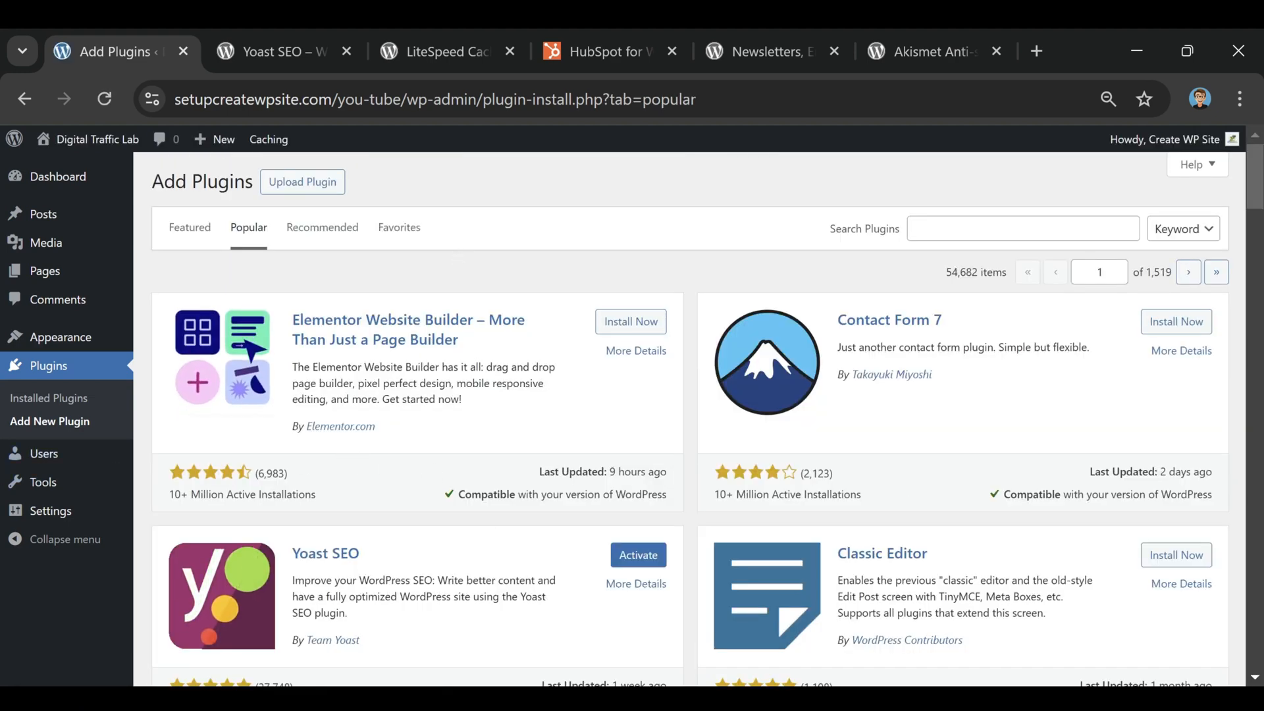
pyautogui.scroll(-3, 857, 465)
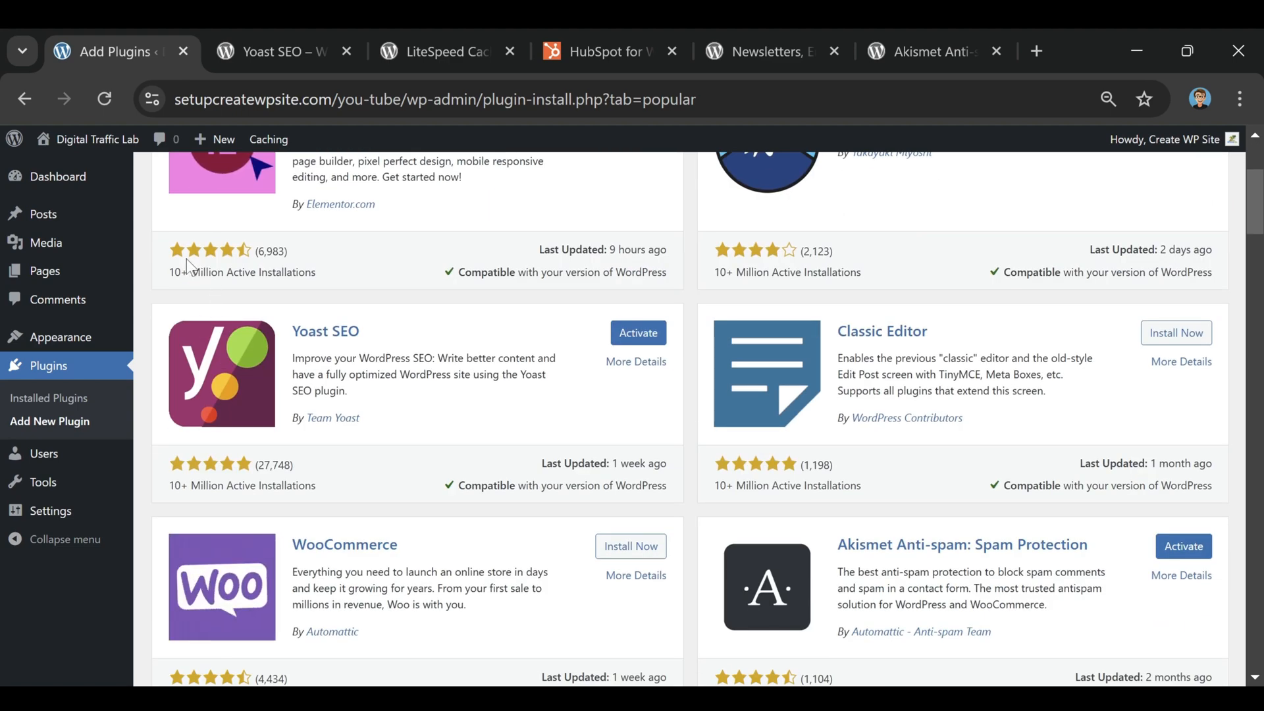
pyautogui.scroll(-3, 771, 282)
pyautogui.scroll(6, 769, 274)
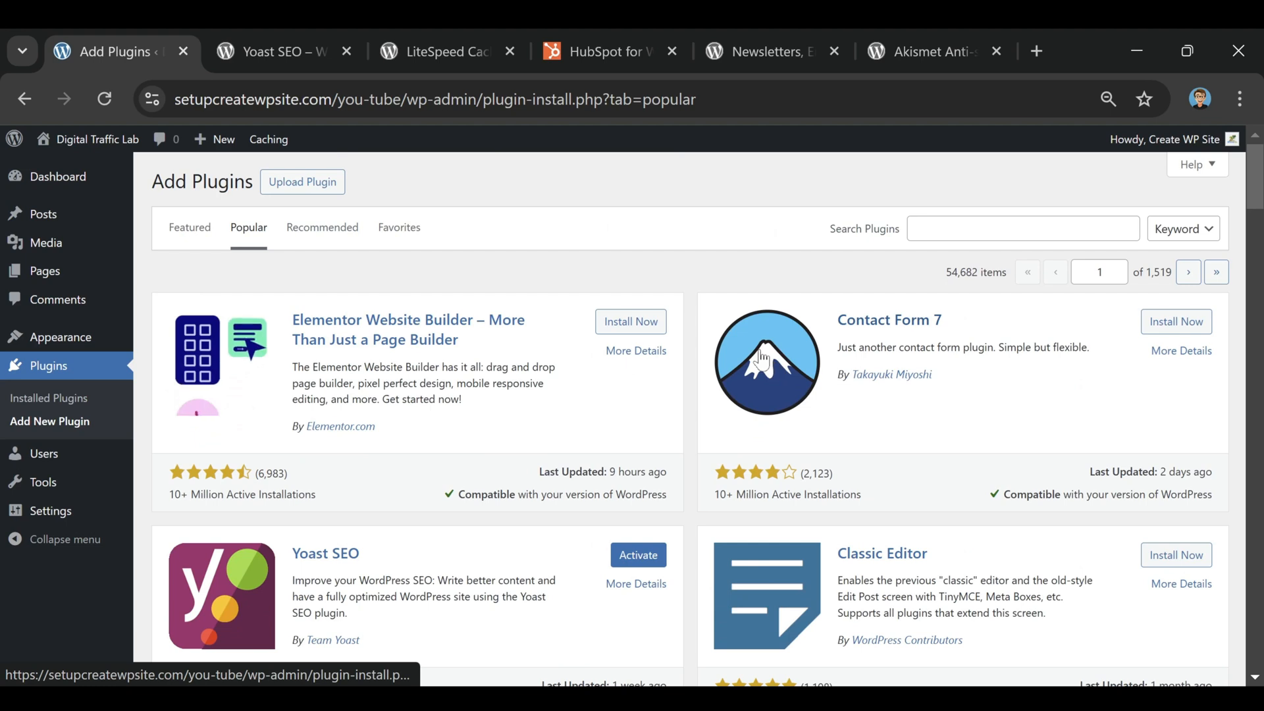
# Look through the recommended and favorites plugin listings, and return to the featured plugins
pyautogui.click(310, 229)
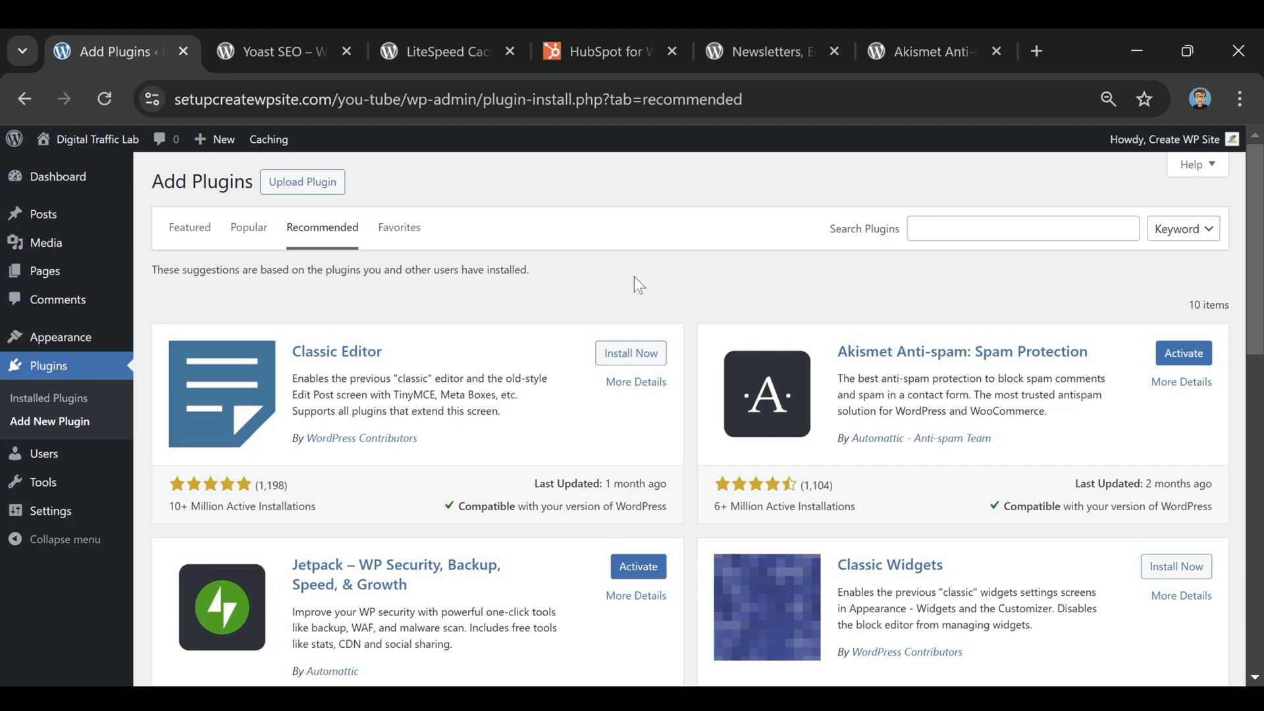
pyautogui.scroll(-10, 634, 277)
pyautogui.scroll(8, 629, 296)
pyautogui.scroll(3, 625, 297)
pyautogui.click(409, 237)
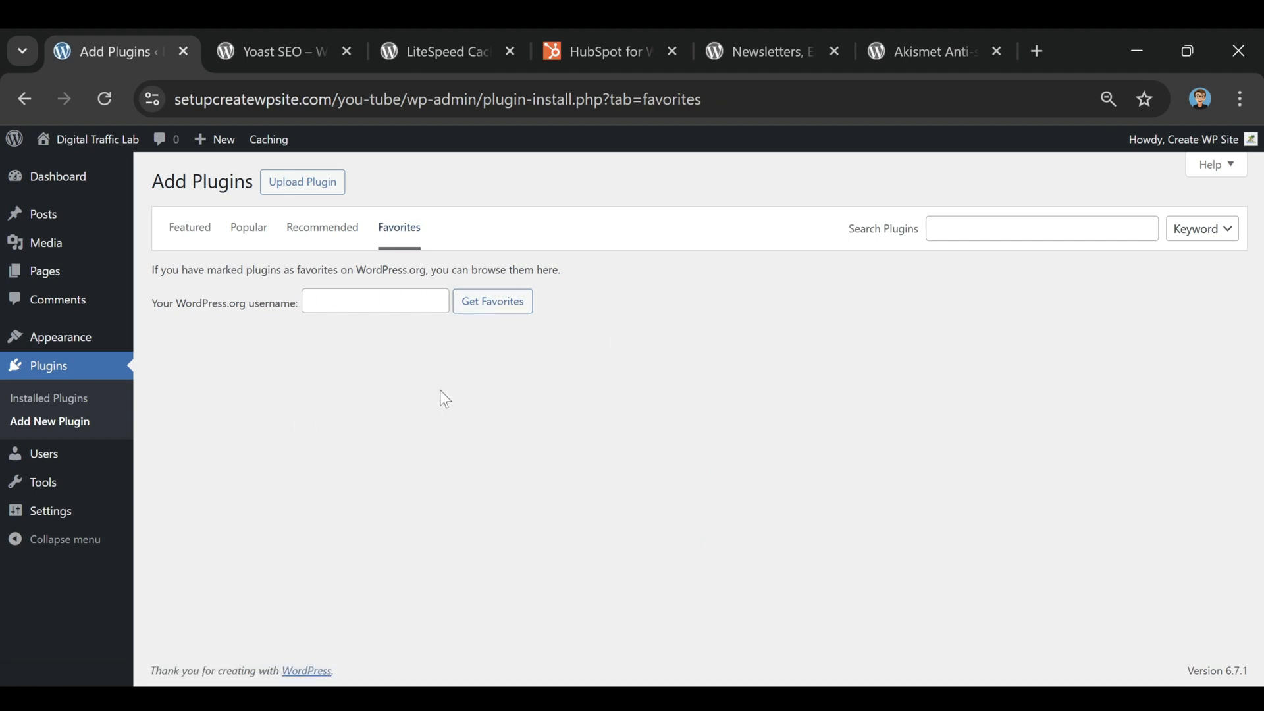
pyautogui.click(191, 239)
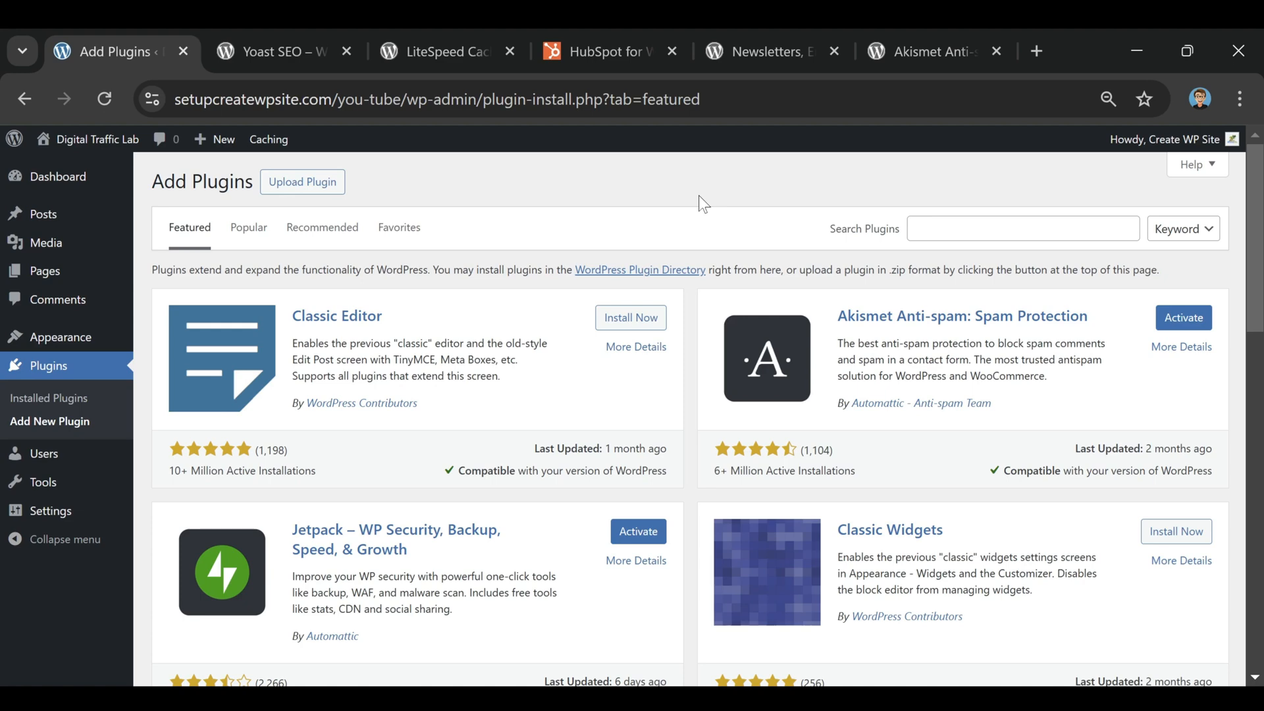
# Read the Yoast SEO description and plugin details in the WordPress plugin directory
pyautogui.click(303, 50)
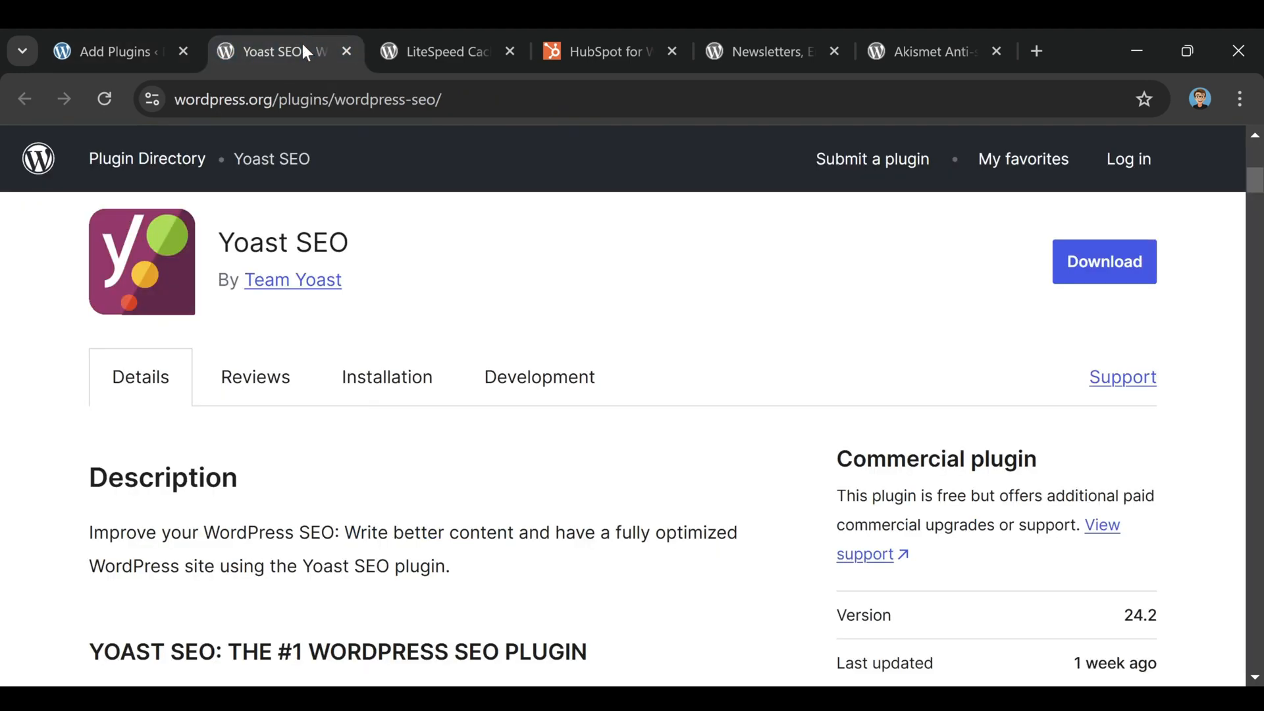
pyautogui.scroll(-3, 668, 224)
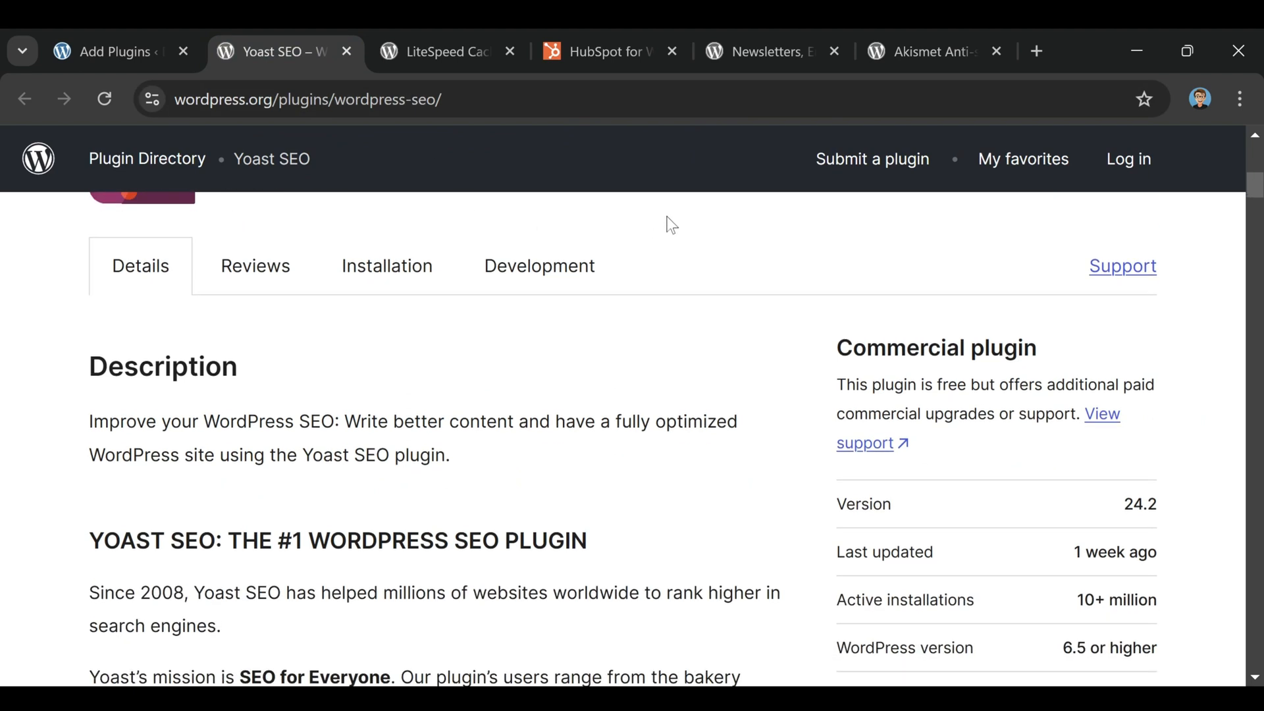
pyautogui.scroll(-2, 685, 221)
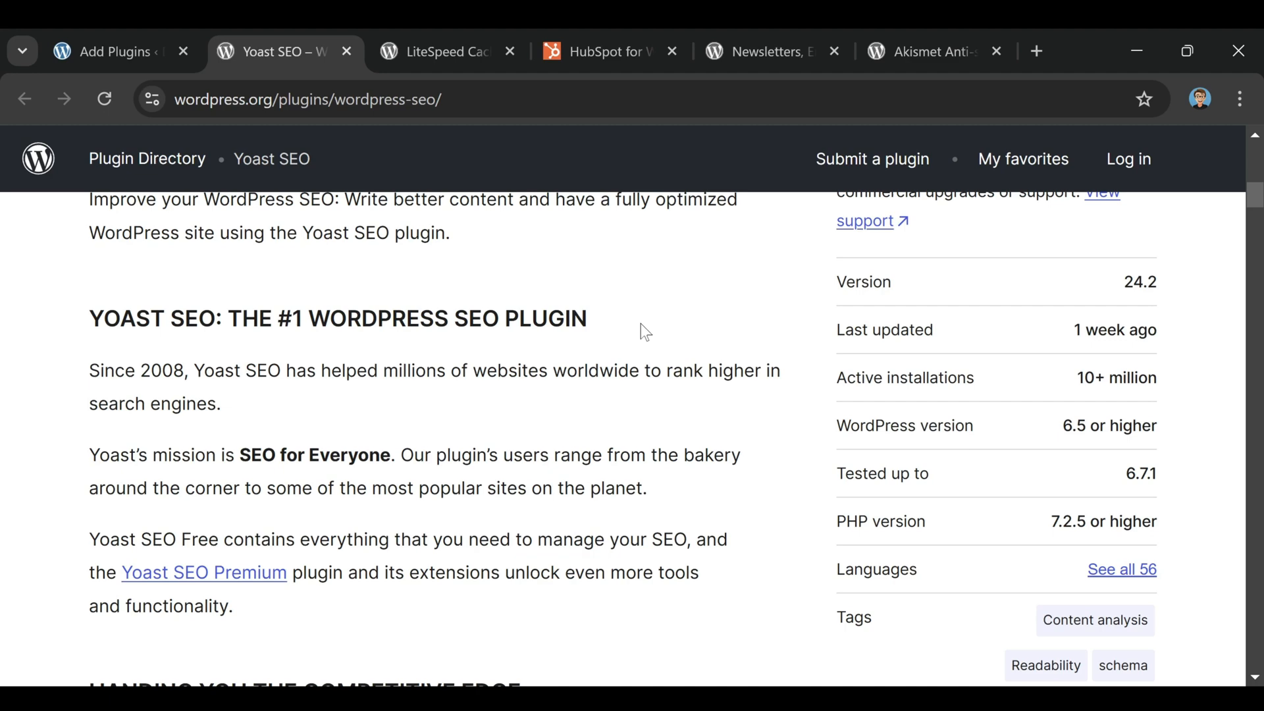
# Examine the LiteSpeed Cache plugin page, including its description, compatibility and requirements
pyautogui.click(447, 52)
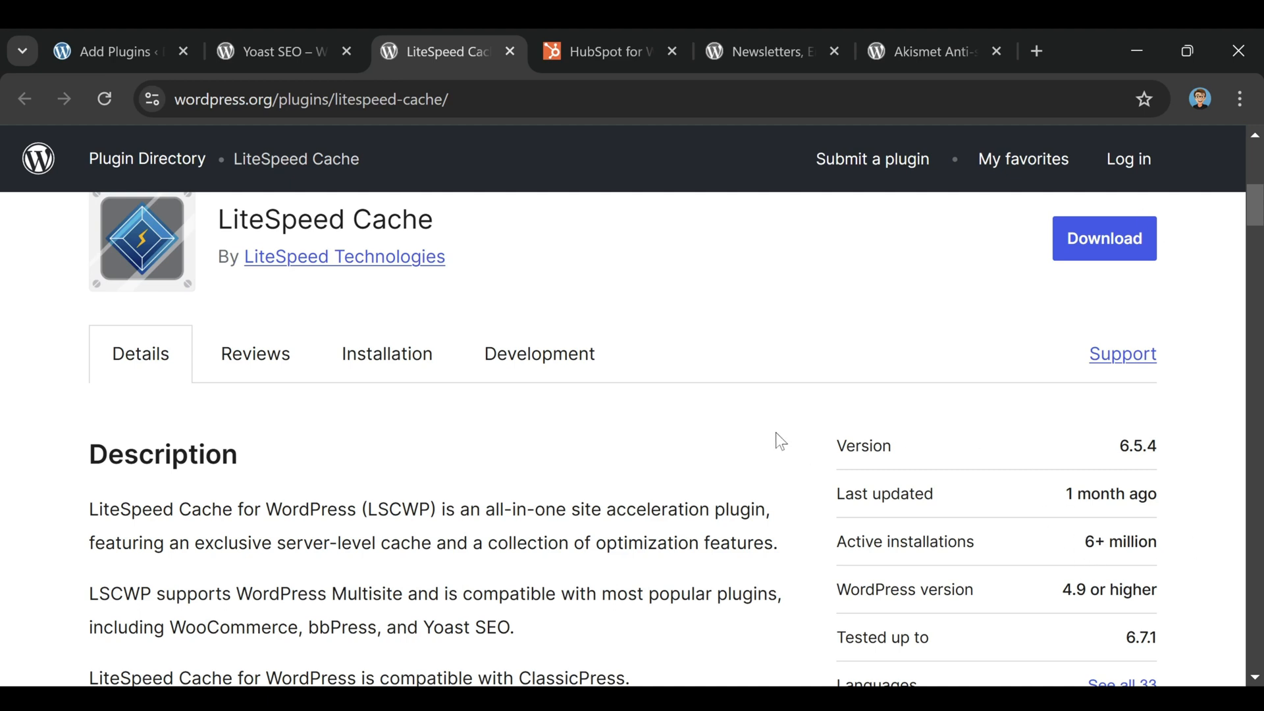
pyautogui.scroll(-5, 777, 441)
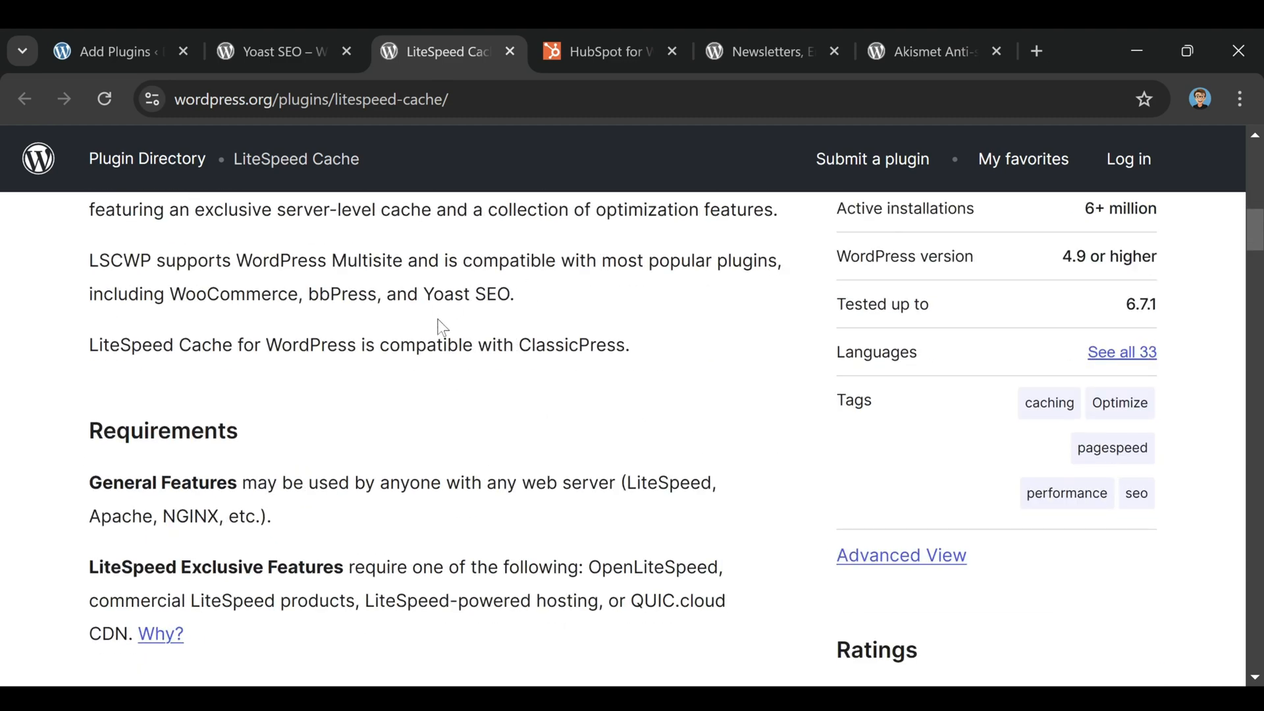
pyautogui.click(284, 57)
pyautogui.click(438, 58)
pyautogui.scroll(7, 629, 559)
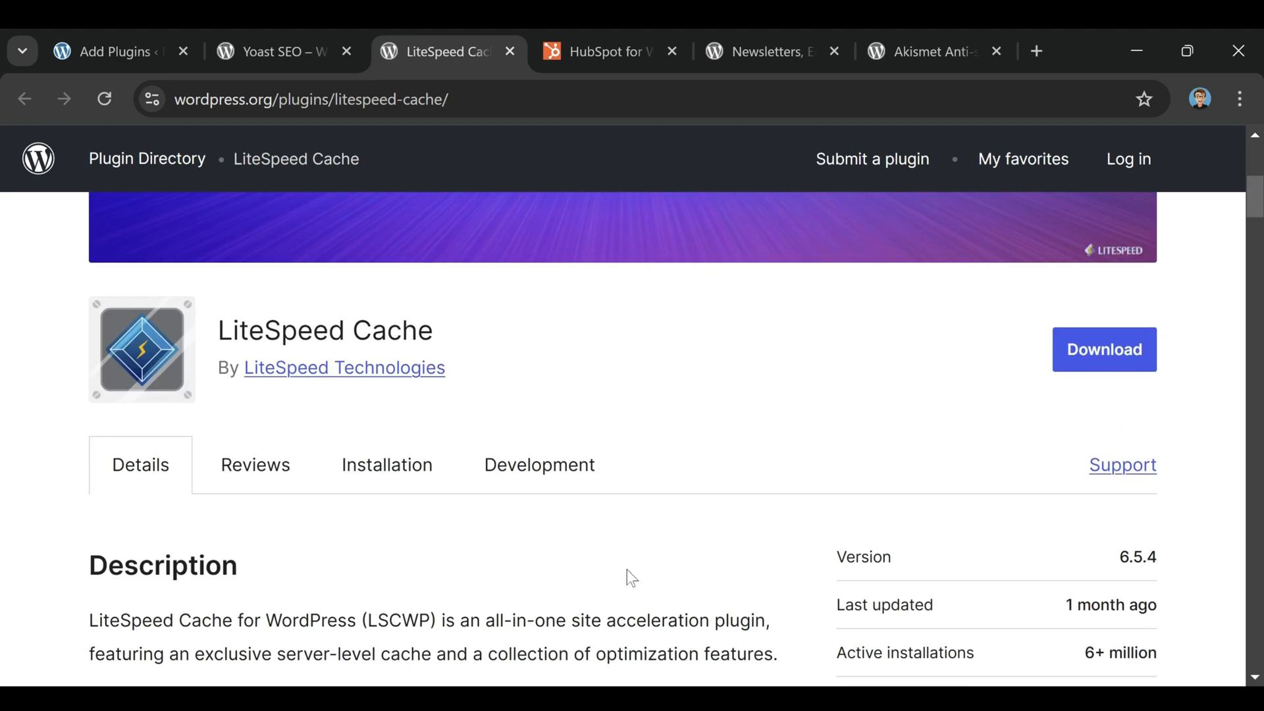
pyautogui.scroll(1, 631, 520)
pyautogui.scroll(-3, 628, 520)
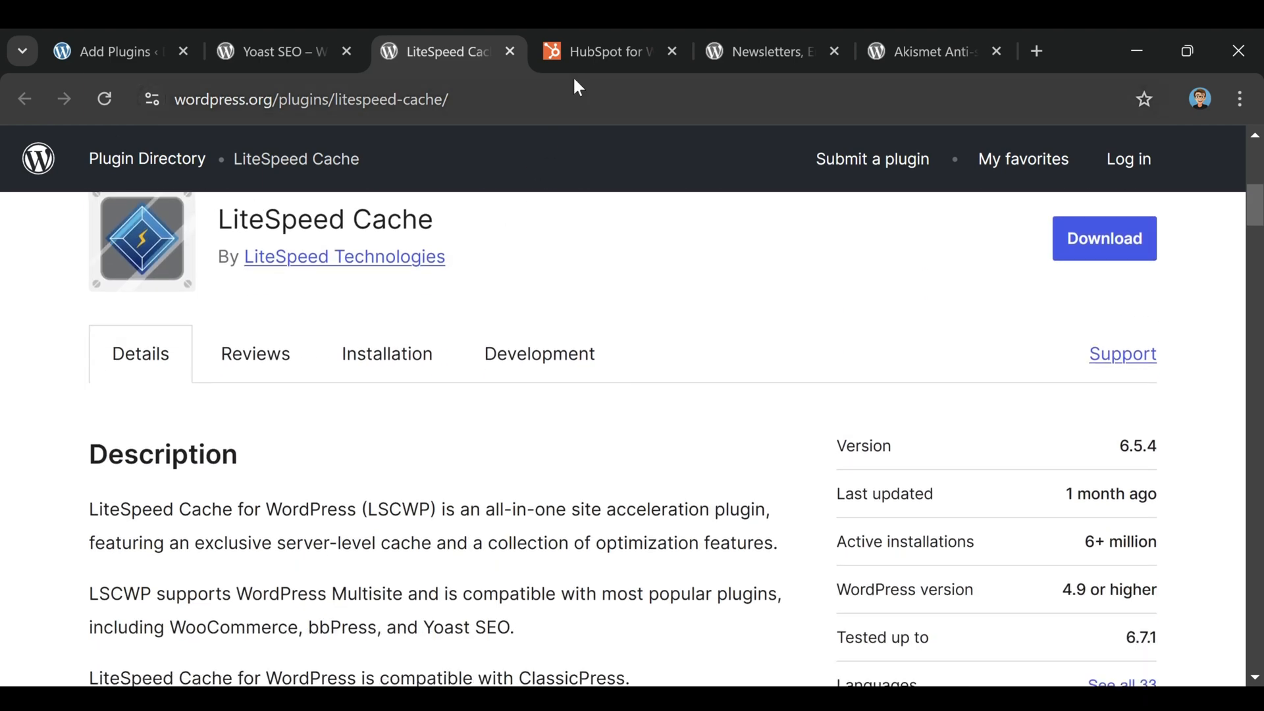
# Review the HubSpot for WooCommerce page and the Omnisend and Akismet Anti-spam plugin directory pages
pyautogui.click(587, 58)
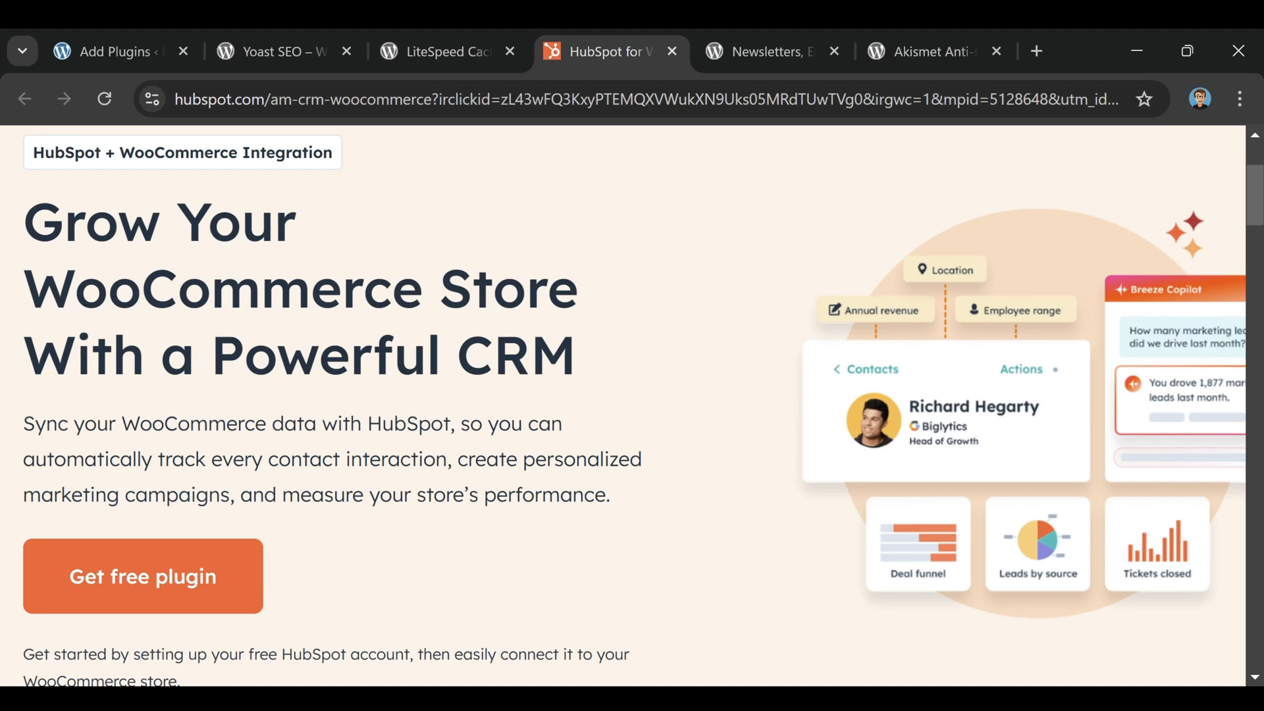
pyautogui.scroll(-6, 626, 469)
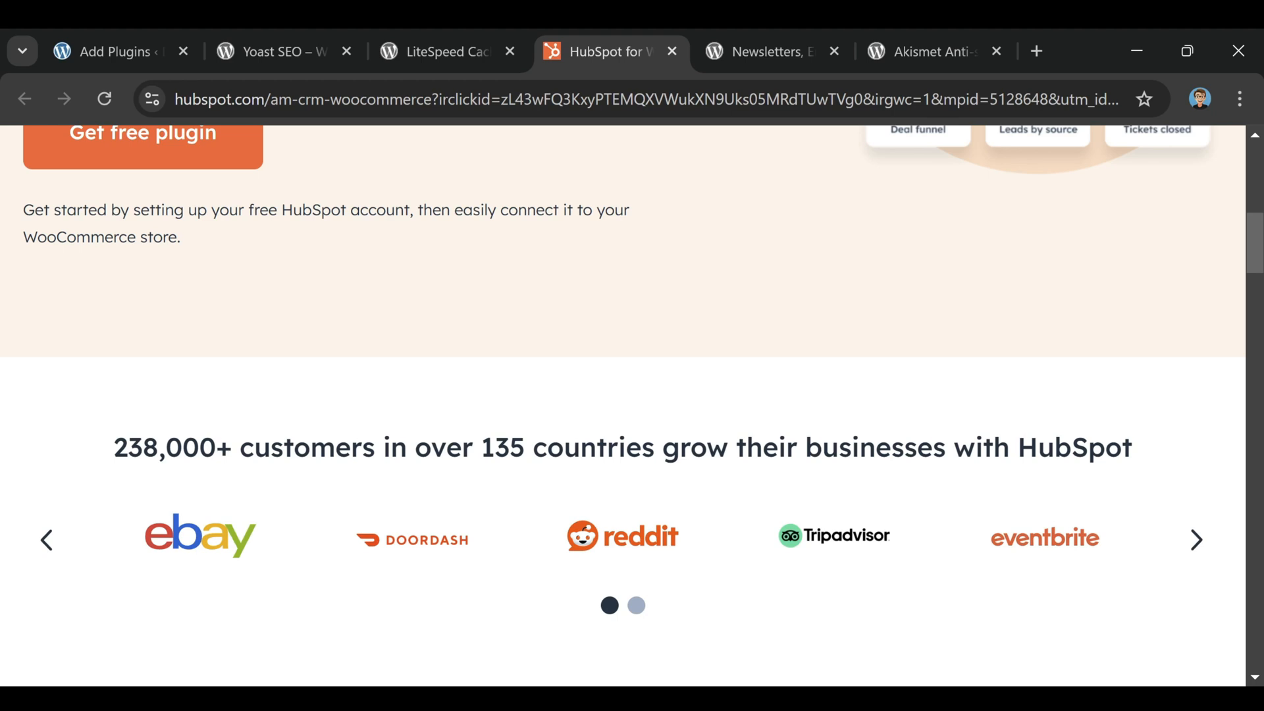
pyautogui.scroll(-8, 830, 329)
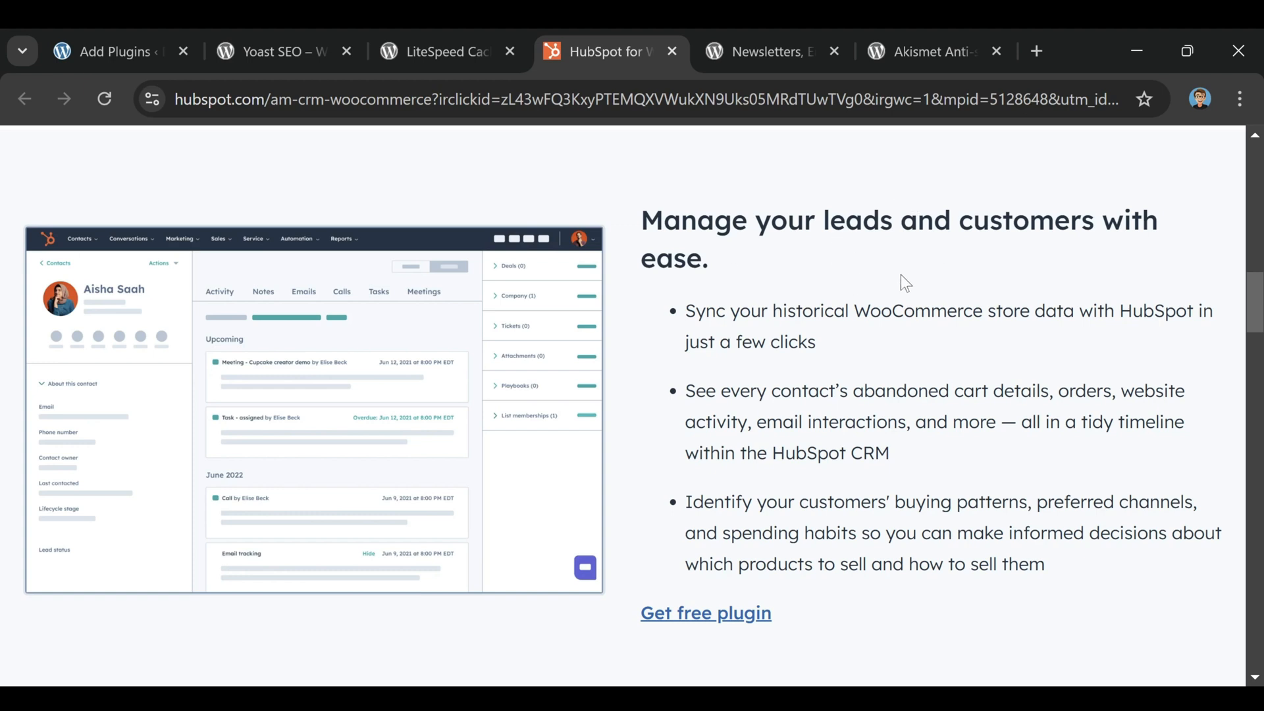
pyautogui.click(756, 54)
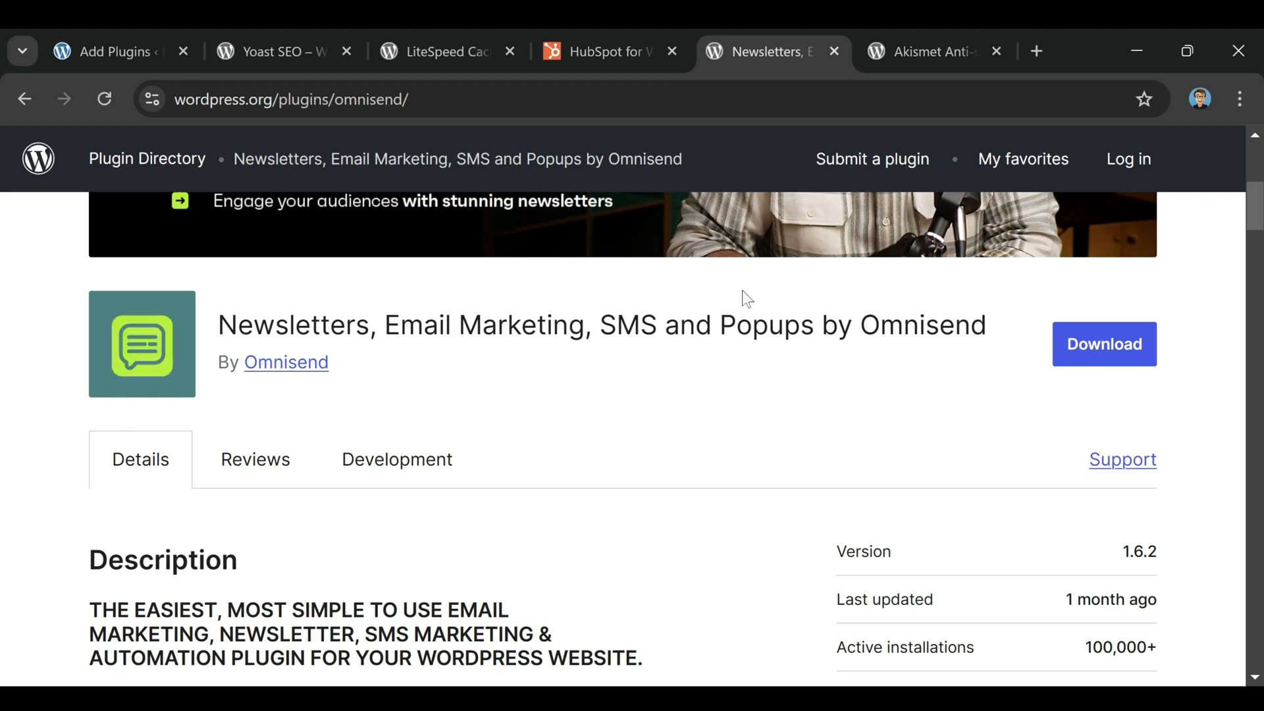
pyautogui.click(910, 52)
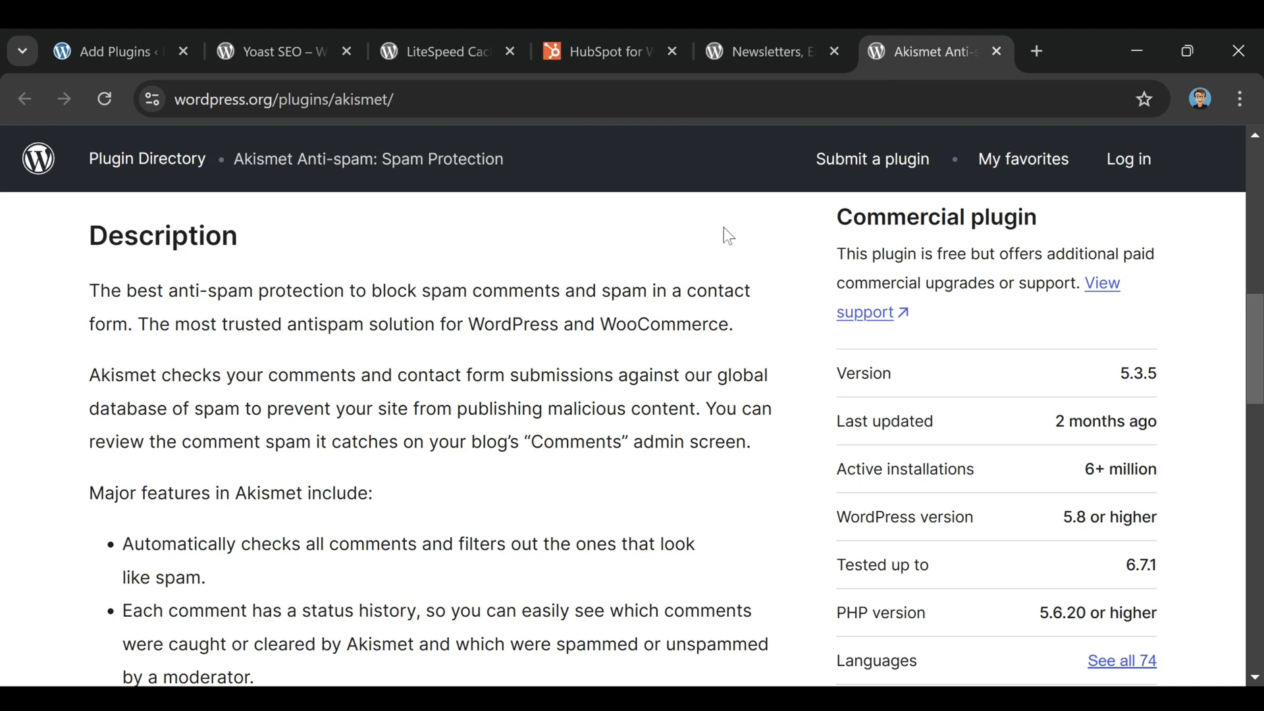
# Return to the site's featured plugins, then install and activate Performance Lab
pyautogui.click(131, 58)
pyautogui.scroll(-2, 616, 329)
pyautogui.scroll(-6, 616, 372)
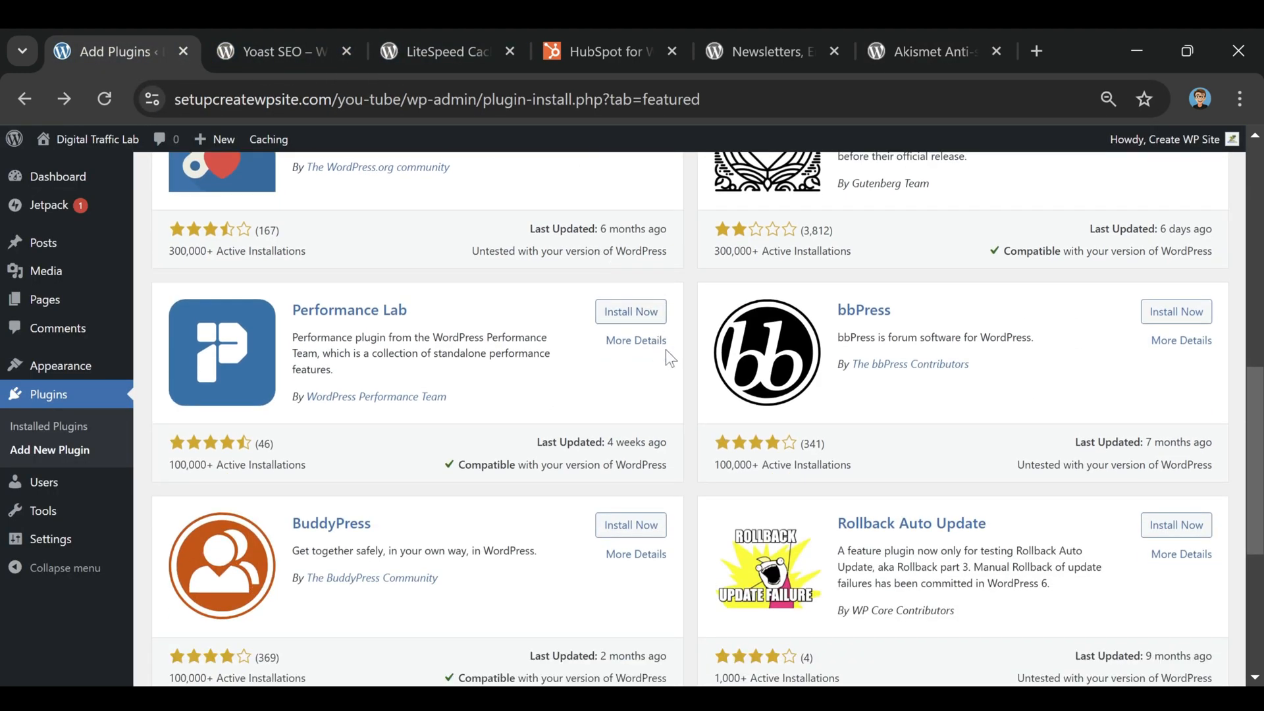
pyautogui.click(636, 313)
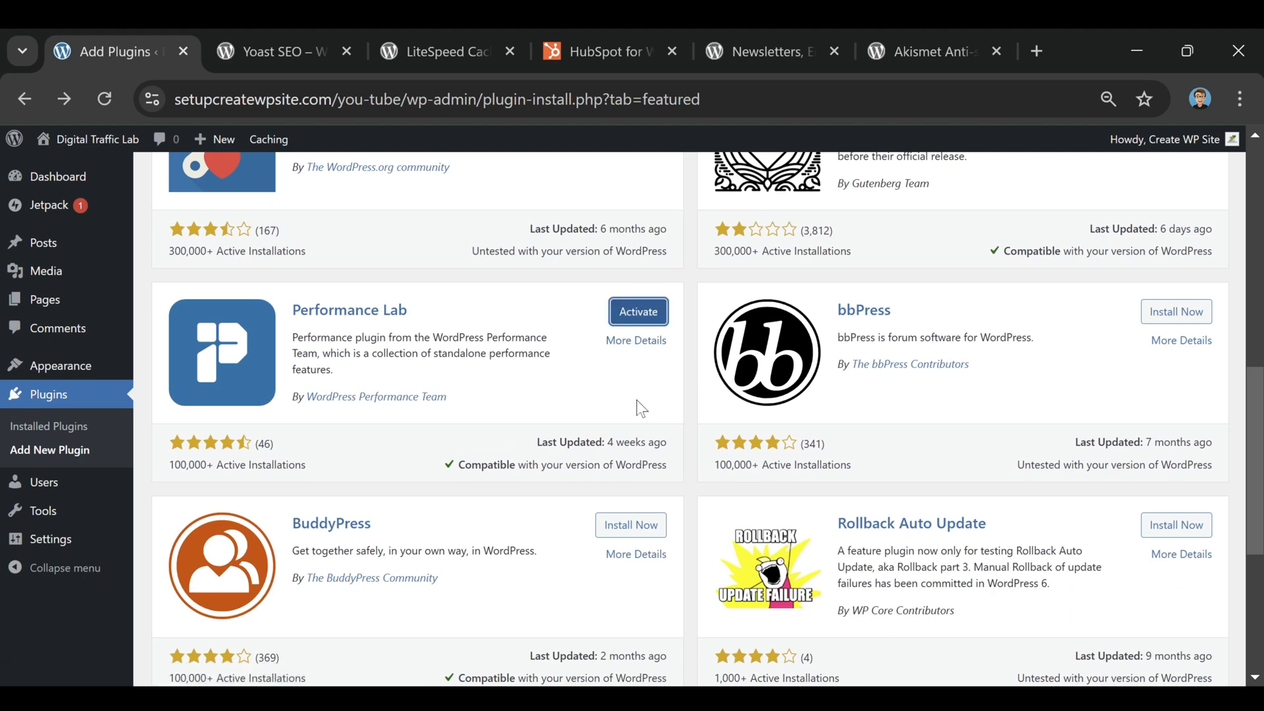
pyautogui.click(638, 312)
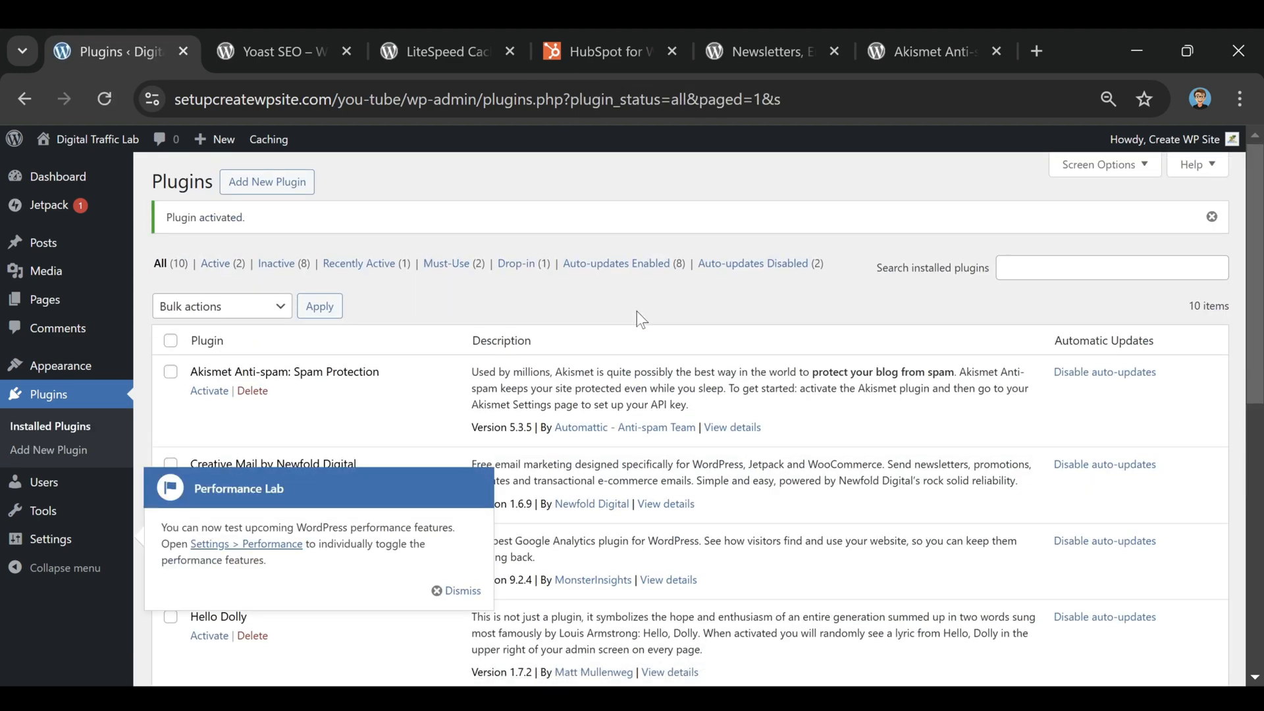
# Find Performance Lab among the installed plugins and open its settings
pyautogui.scroll(-3, 658, 307)
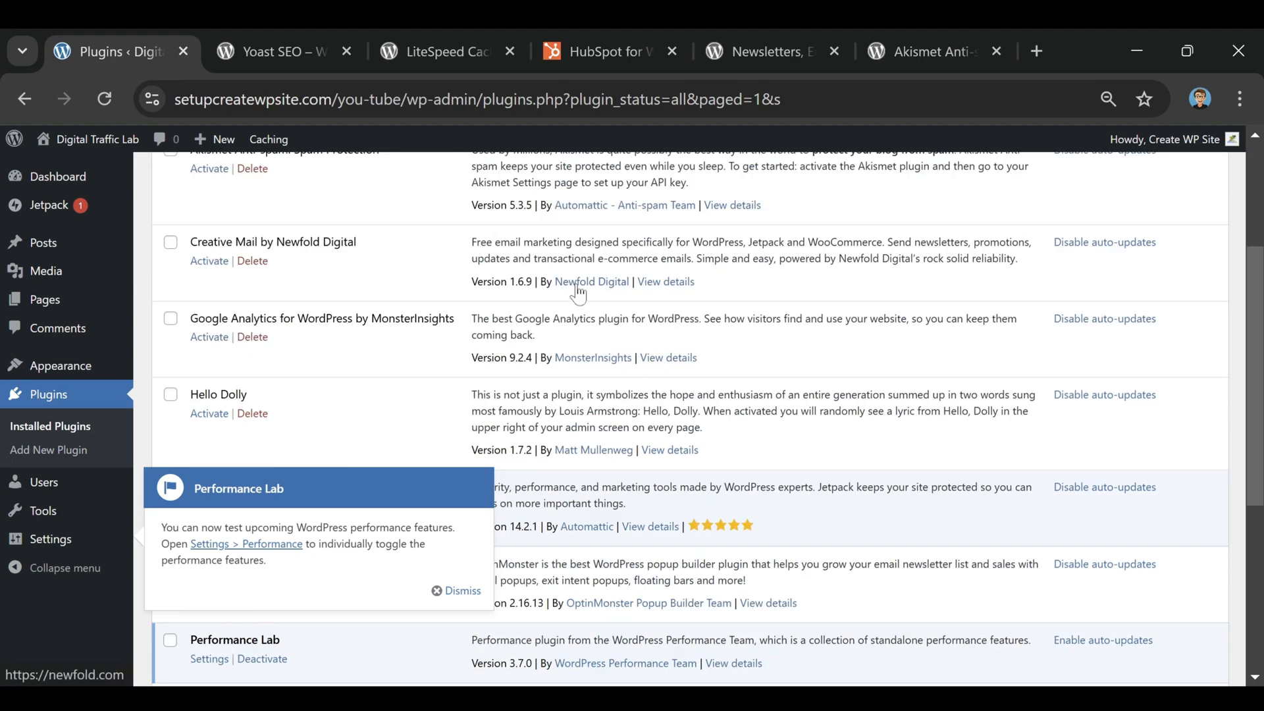
pyautogui.scroll(-5, 580, 290)
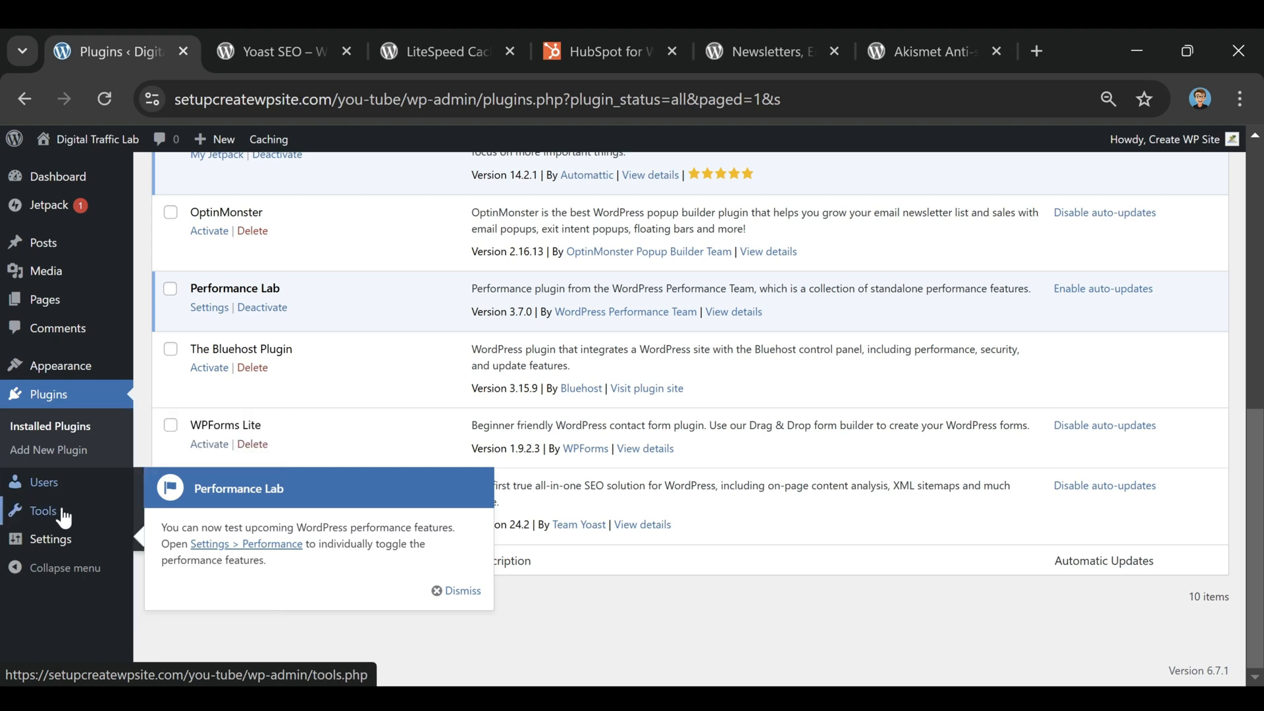
pyautogui.click(210, 308)
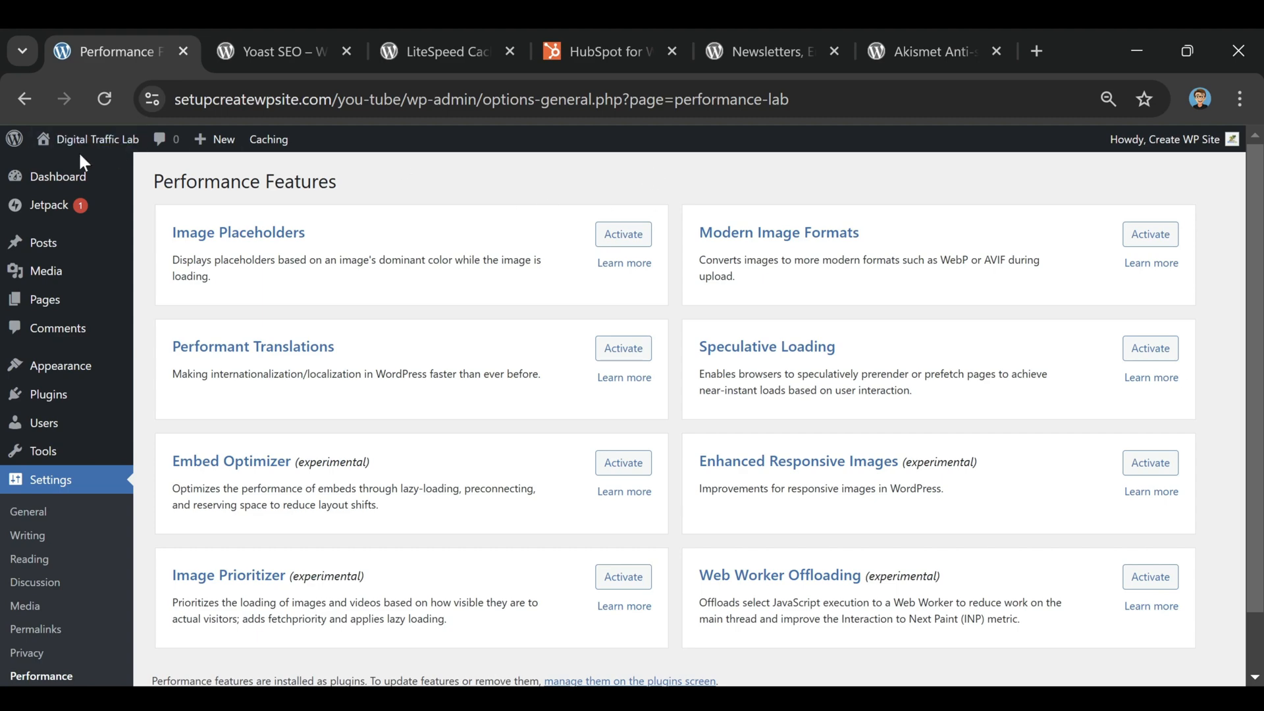
# Return to the site's dashboard and close the open Yoast SEO, LiteSpeed Cache, HubSpot, Omnisend newsletter and Akismet plugin pages
pyautogui.click(51, 183)
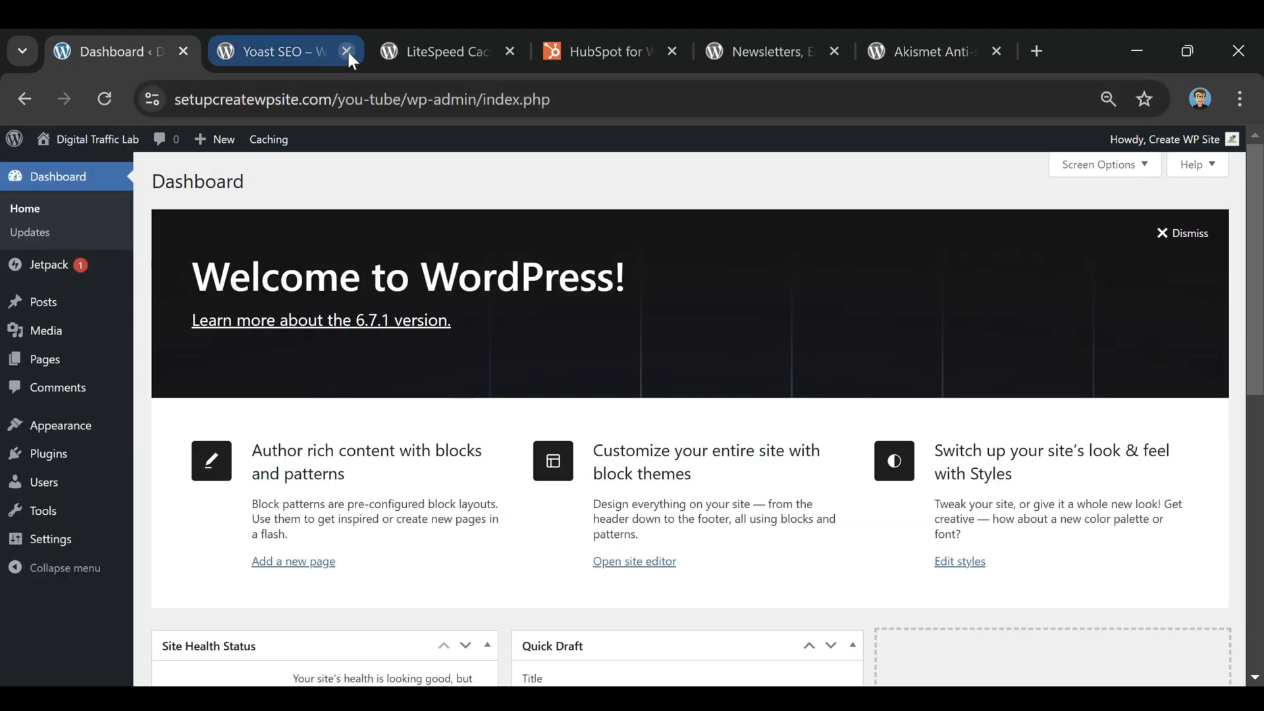
pyautogui.click(347, 50)
pyautogui.click(346, 50)
pyautogui.click(346, 51)
pyautogui.click(346, 51)
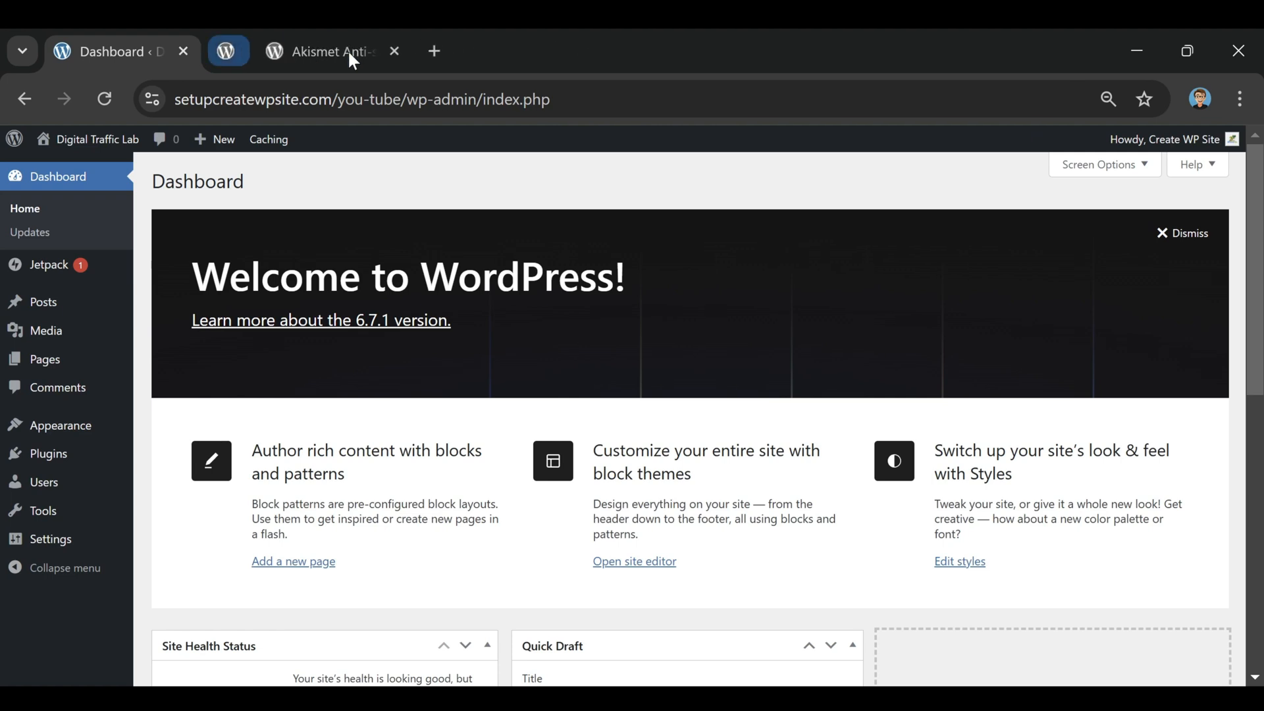
pyautogui.click(346, 50)
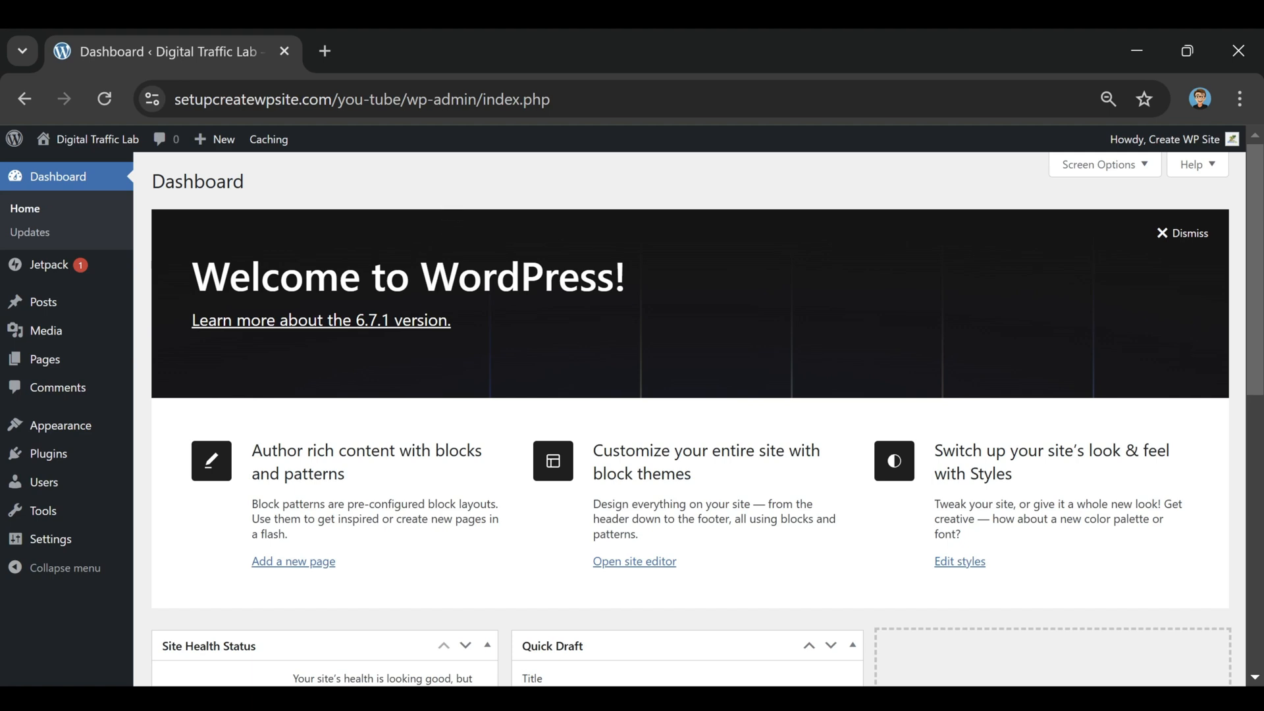
# Add a new post and title it "How To Speed Up Your Website In 2025"
pyautogui.moveTo(41, 319)
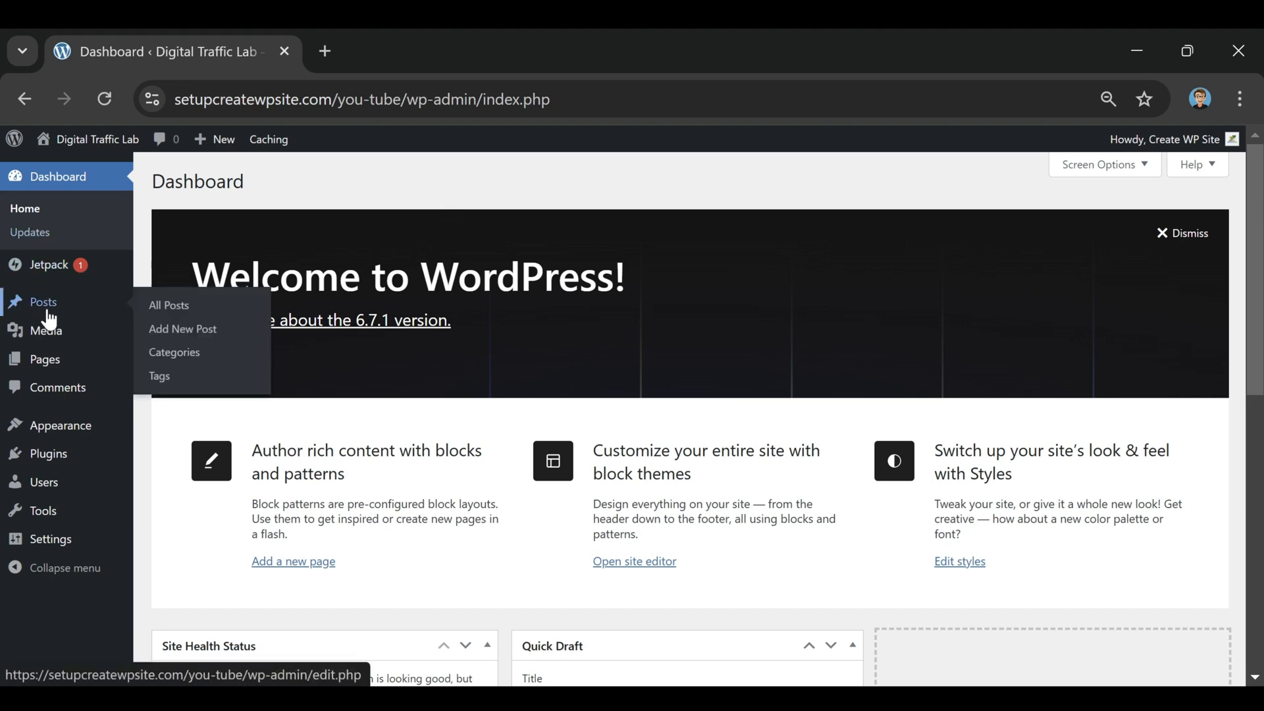
pyautogui.click(46, 308)
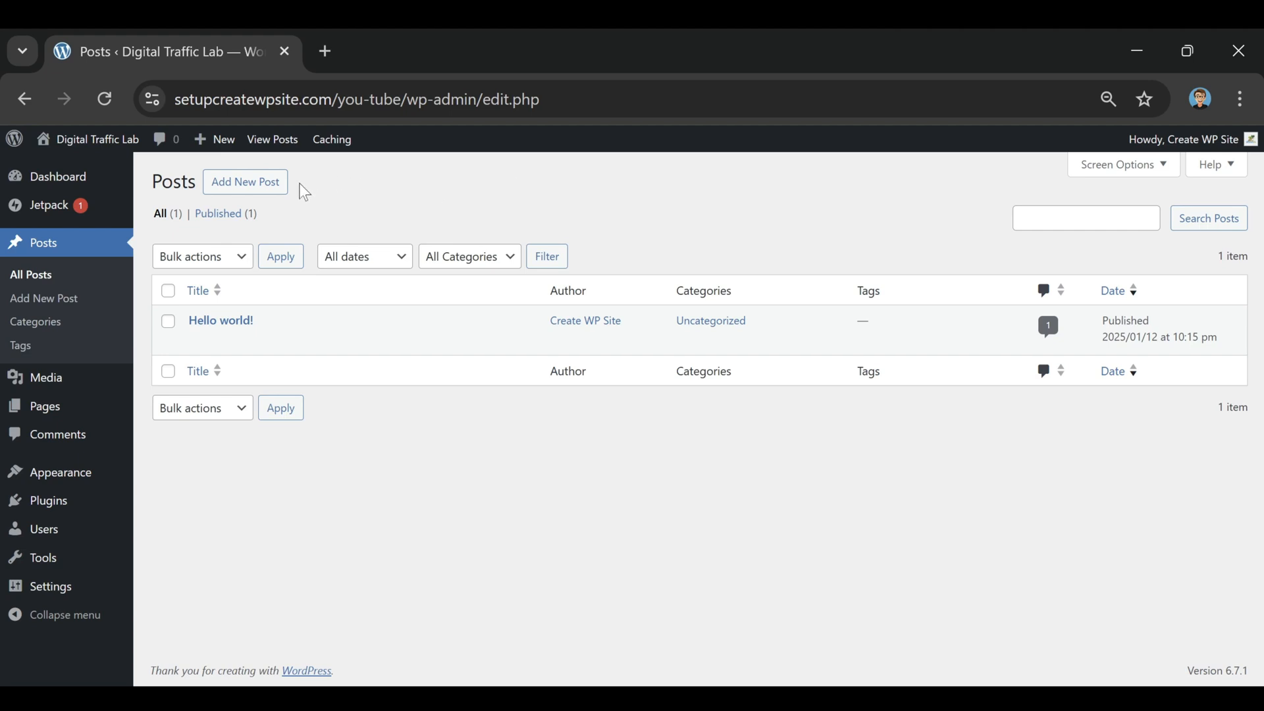
pyautogui.click(250, 191)
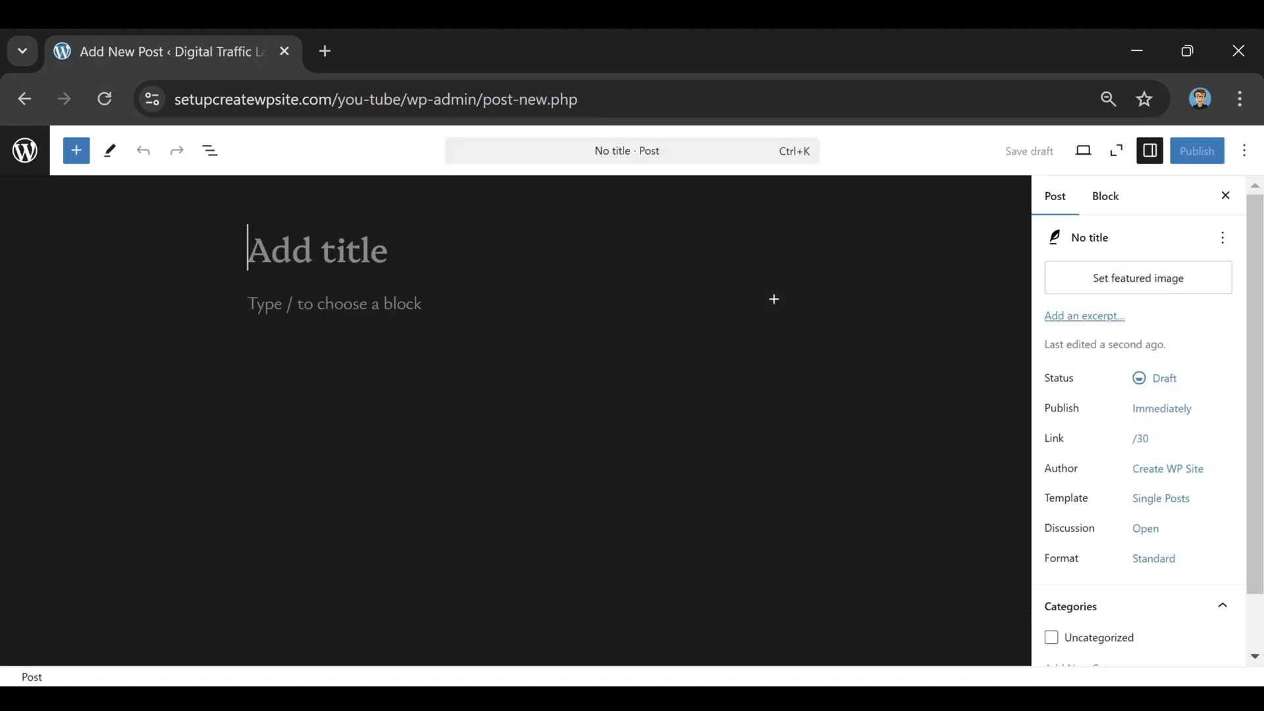
pyautogui.click(362, 328)
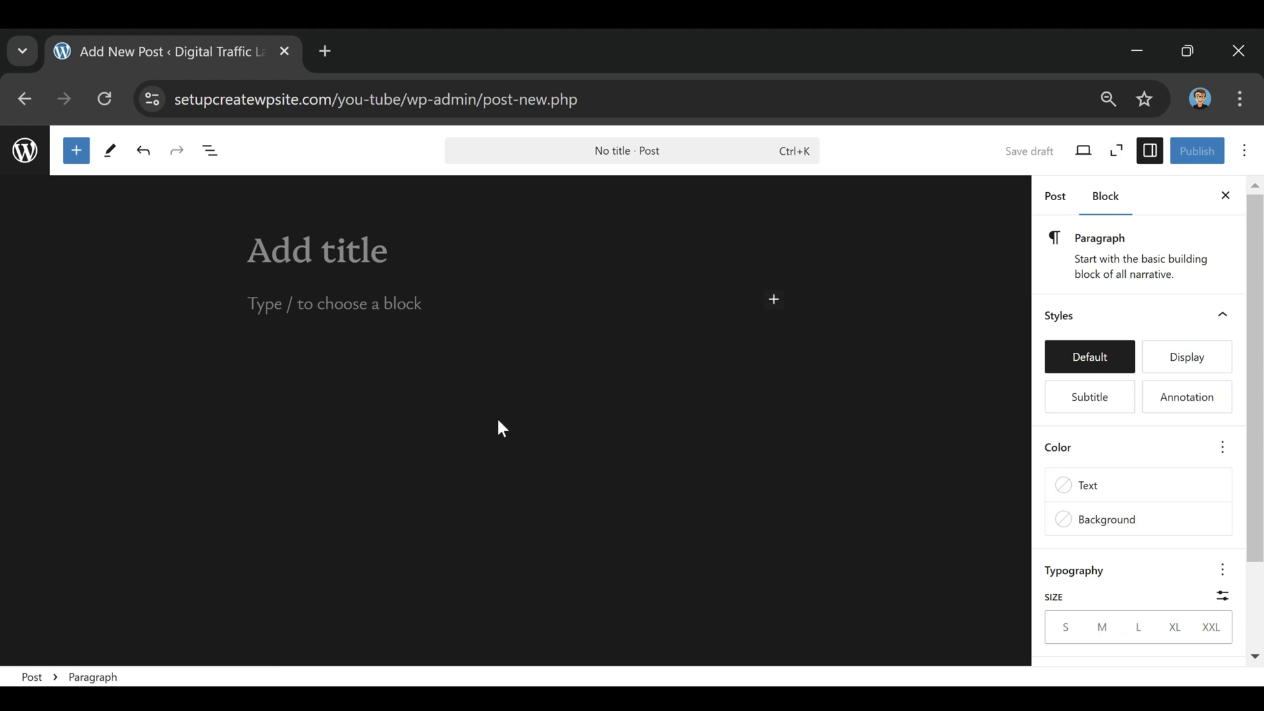
pyautogui.press('Up')
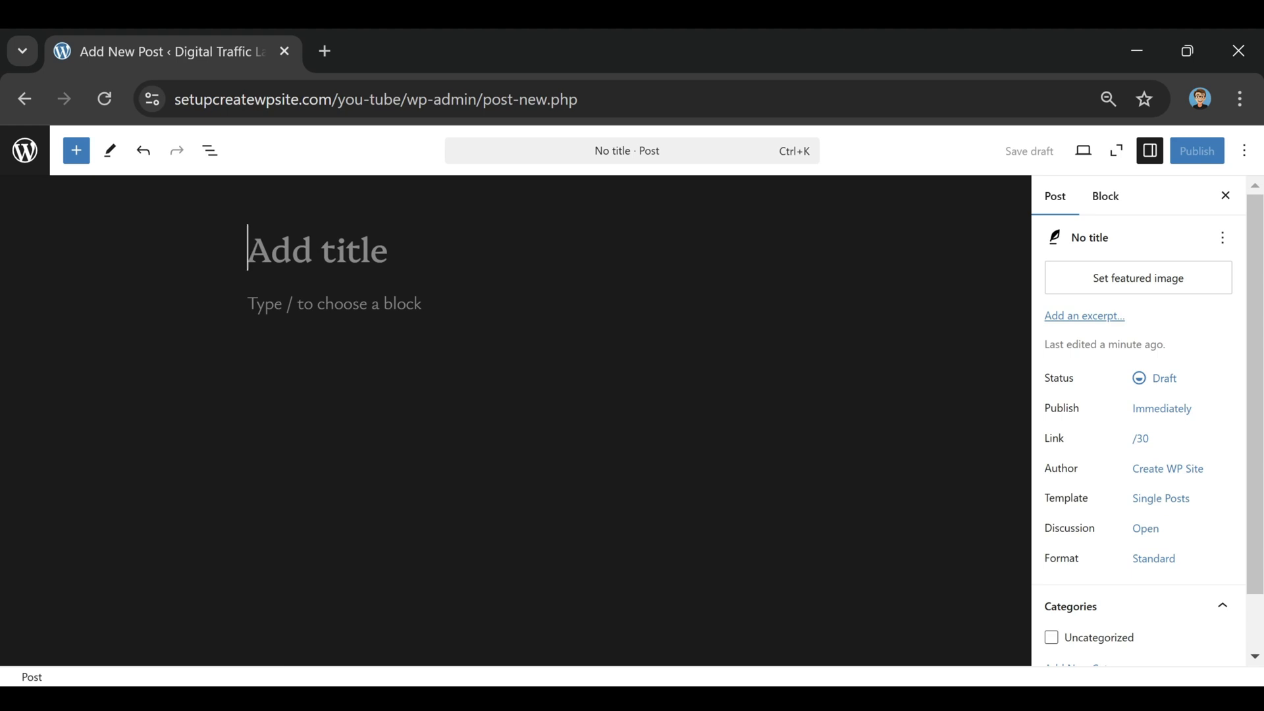
pyautogui.write('peed Up Your Website In 2025')
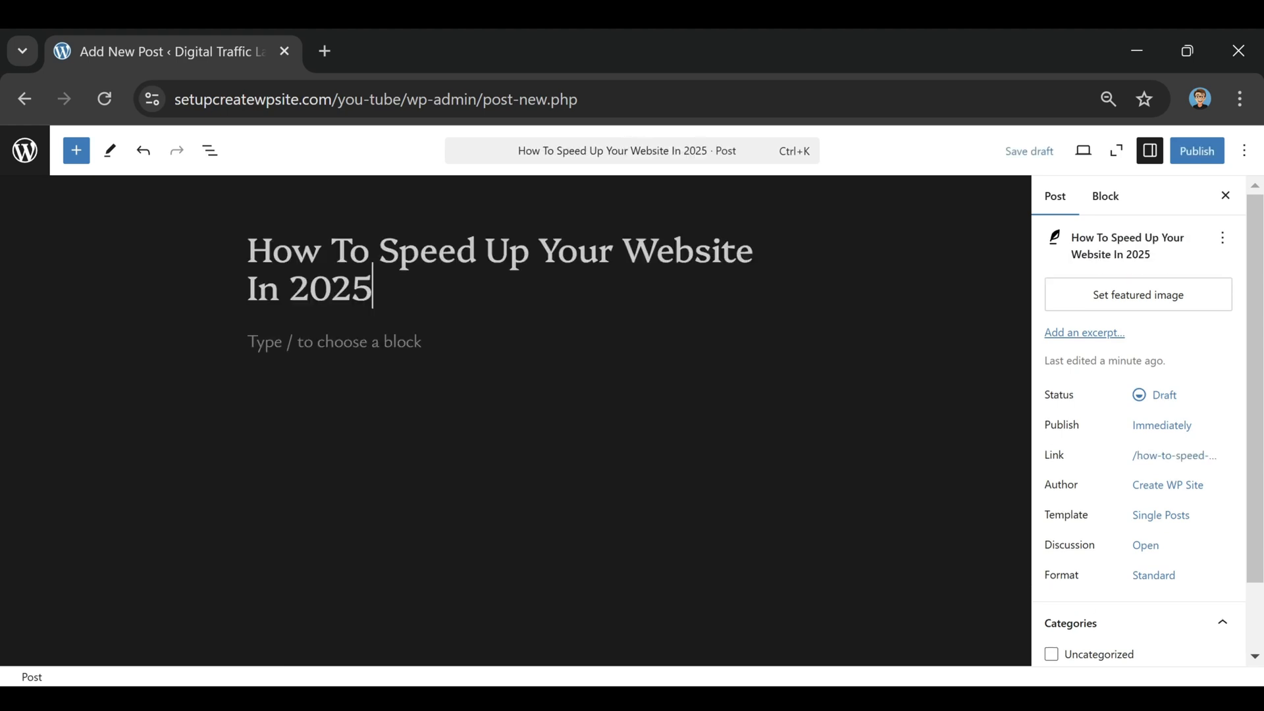
# Paste the prepared website speed article into the post body below the title
pyautogui.click(335, 345)
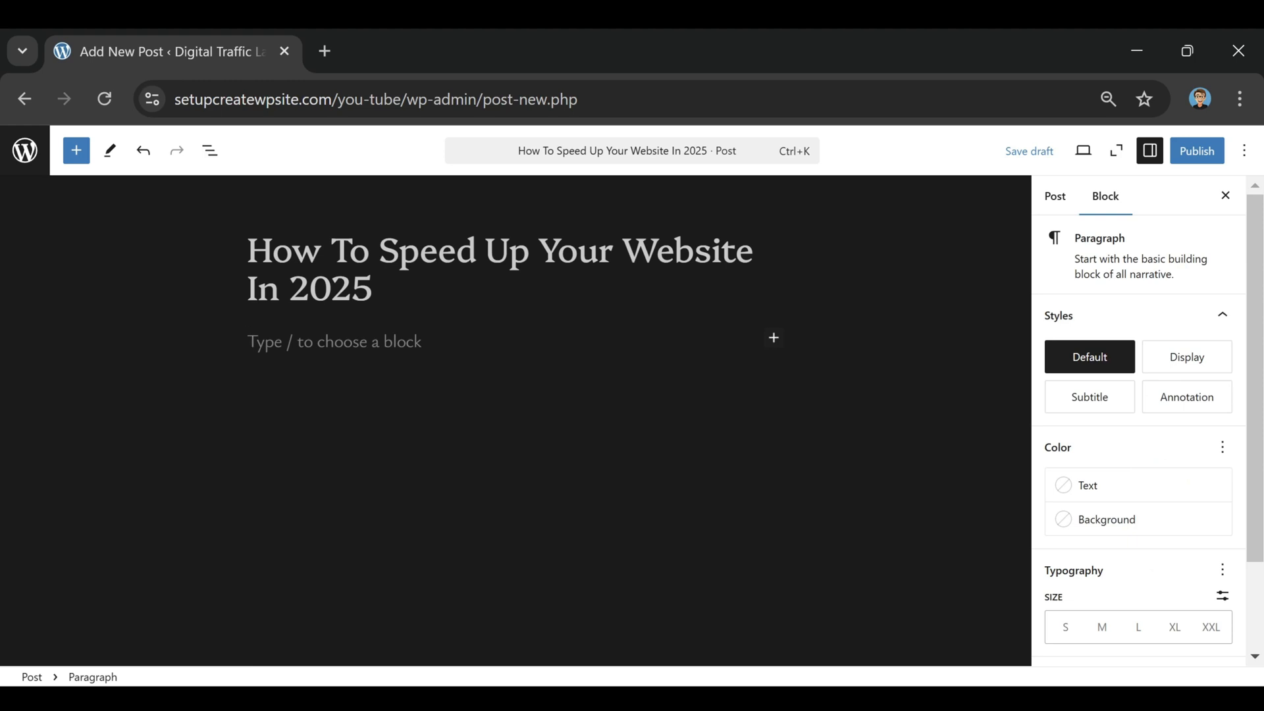
pyautogui.hotkey('ctrl', 'v')
pyautogui.scroll(4, 506, 422)
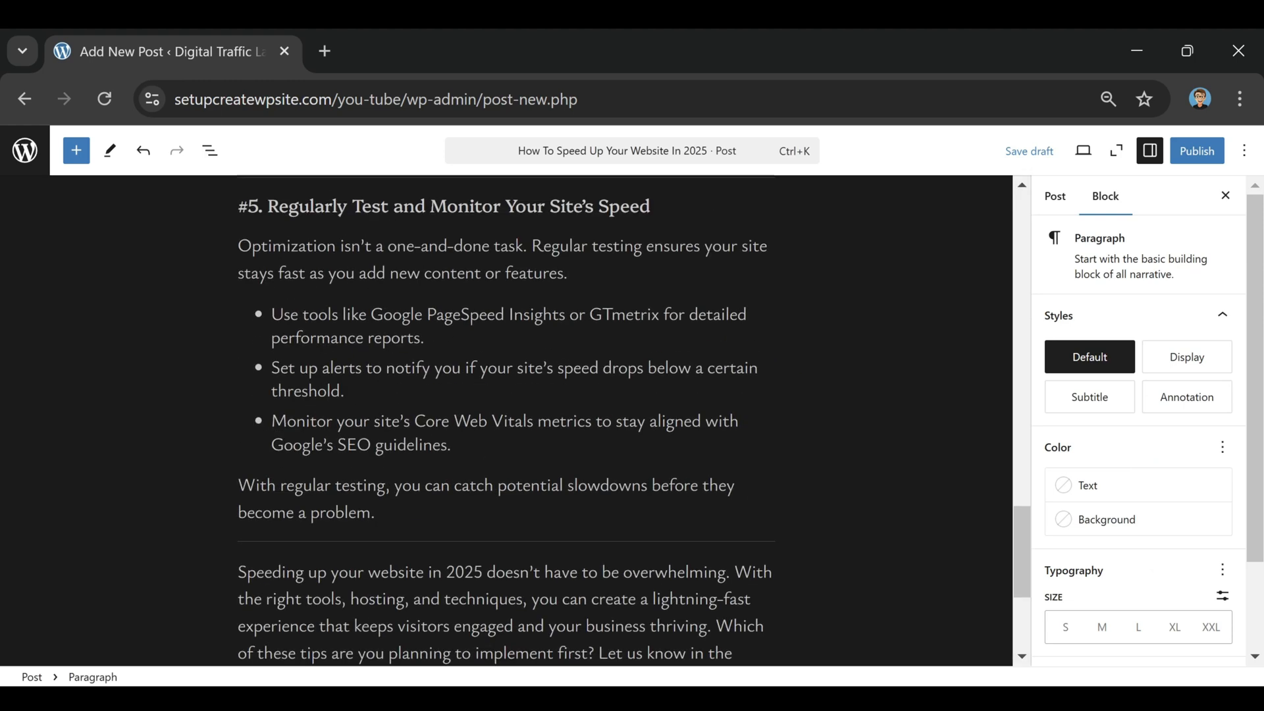
pyautogui.scroll(15, 506, 421)
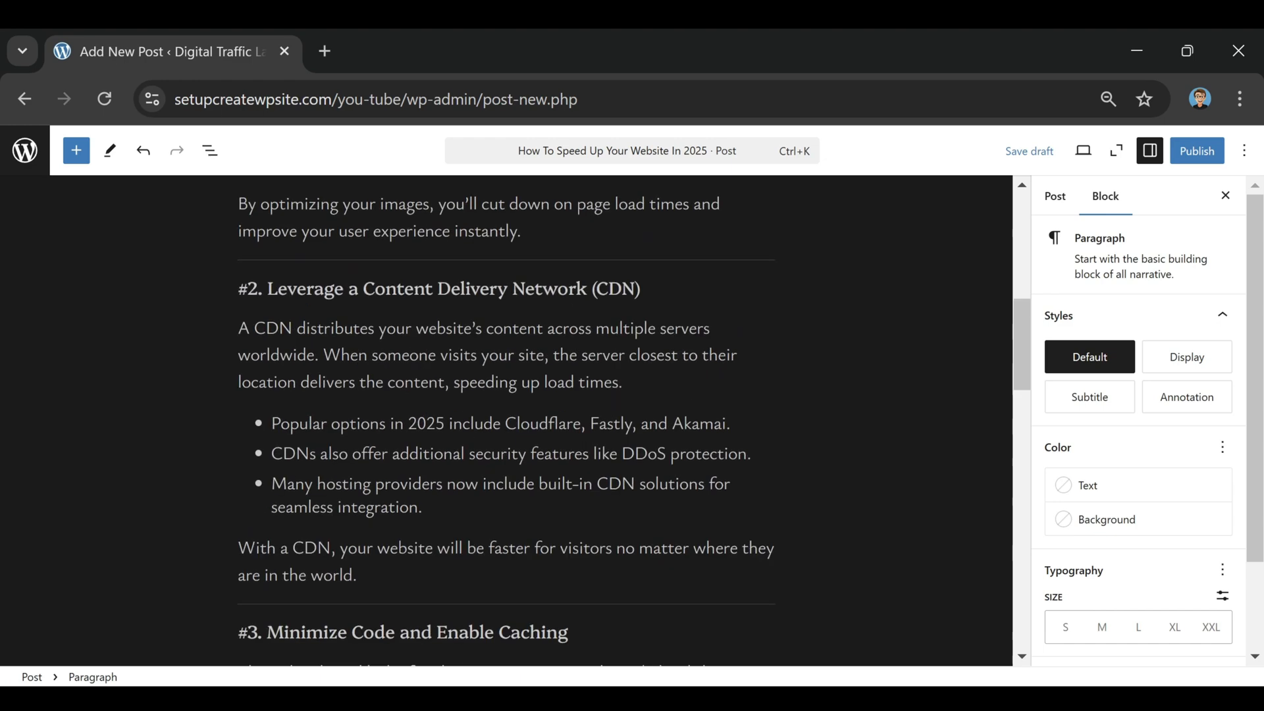
pyautogui.scroll(6, 523, 438)
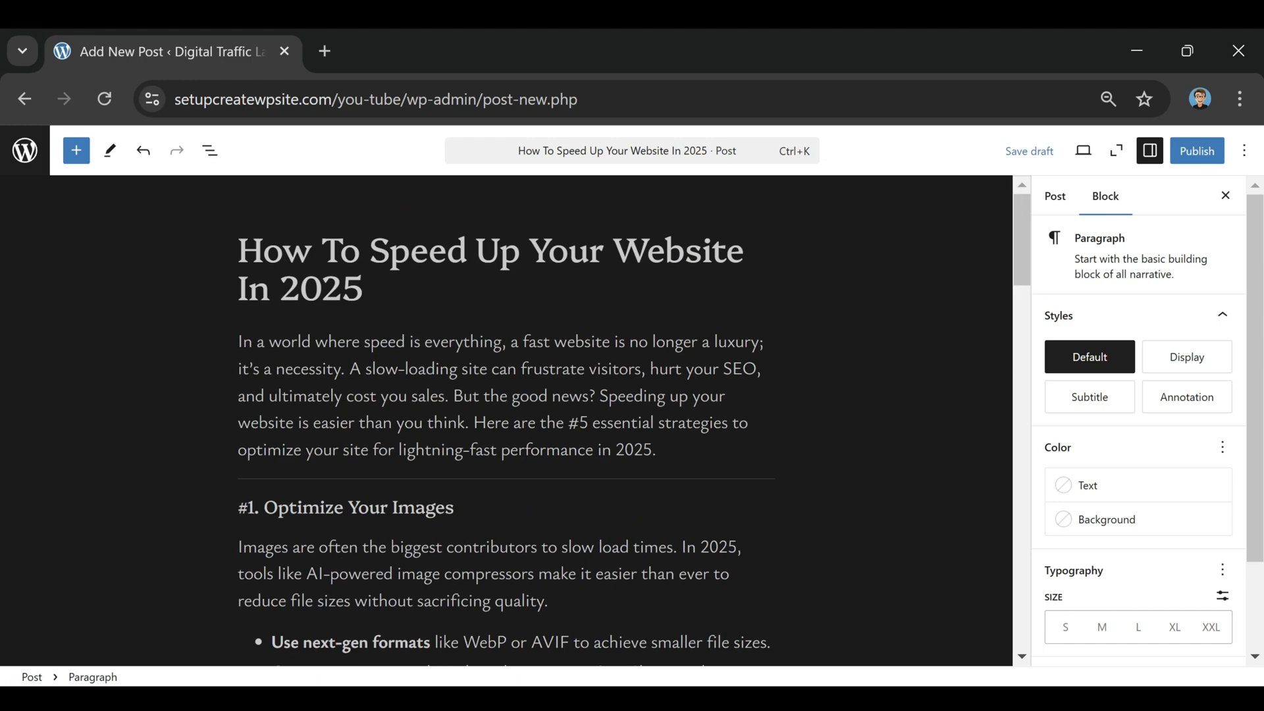
# Review the pasted article's formatting, including its numbered headings, separators and bulleted lists
pyautogui.scroll(-2, 762, 382)
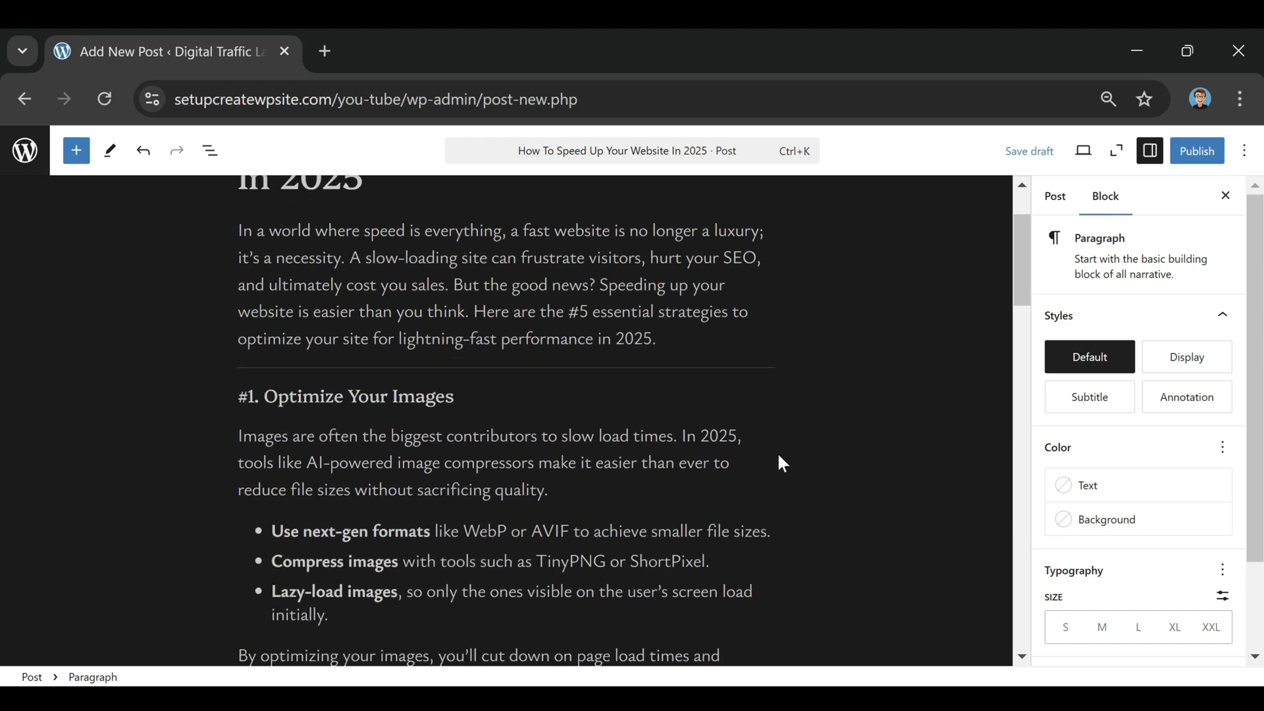
pyautogui.scroll(-2, 777, 461)
pyautogui.scroll(-5, 768, 469)
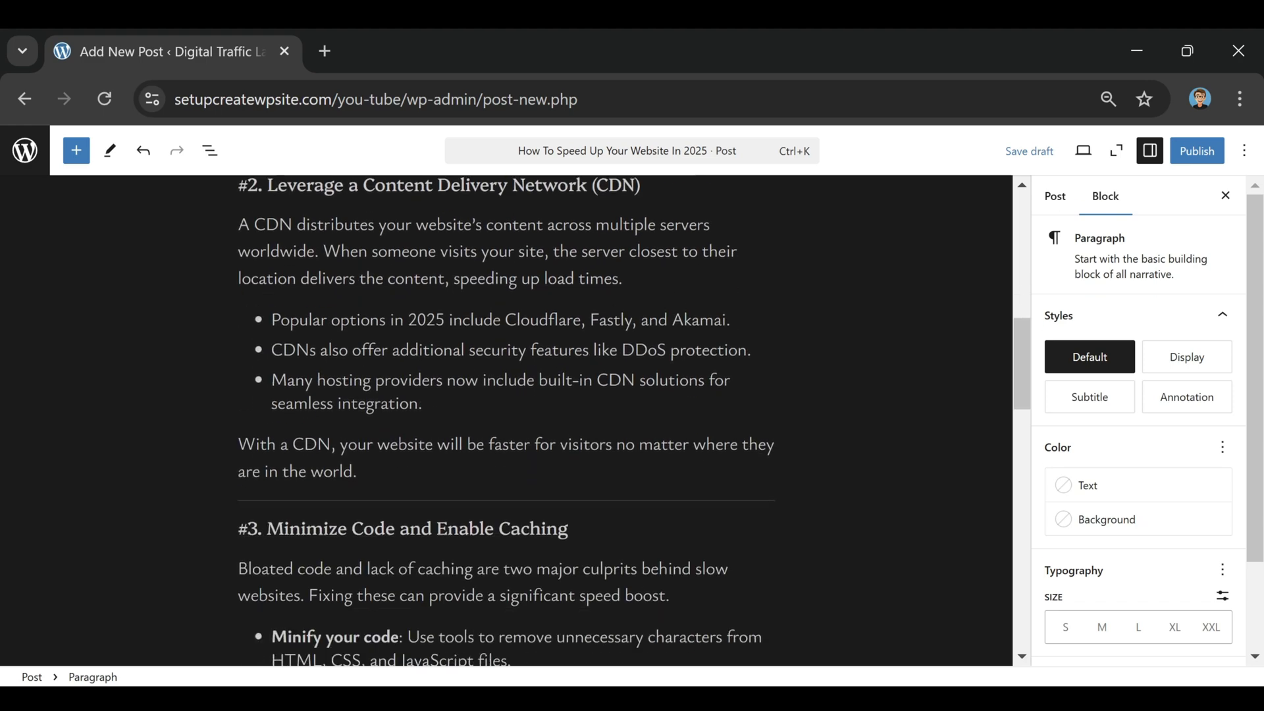
pyautogui.scroll(10, 657, 370)
pyautogui.click(568, 478)
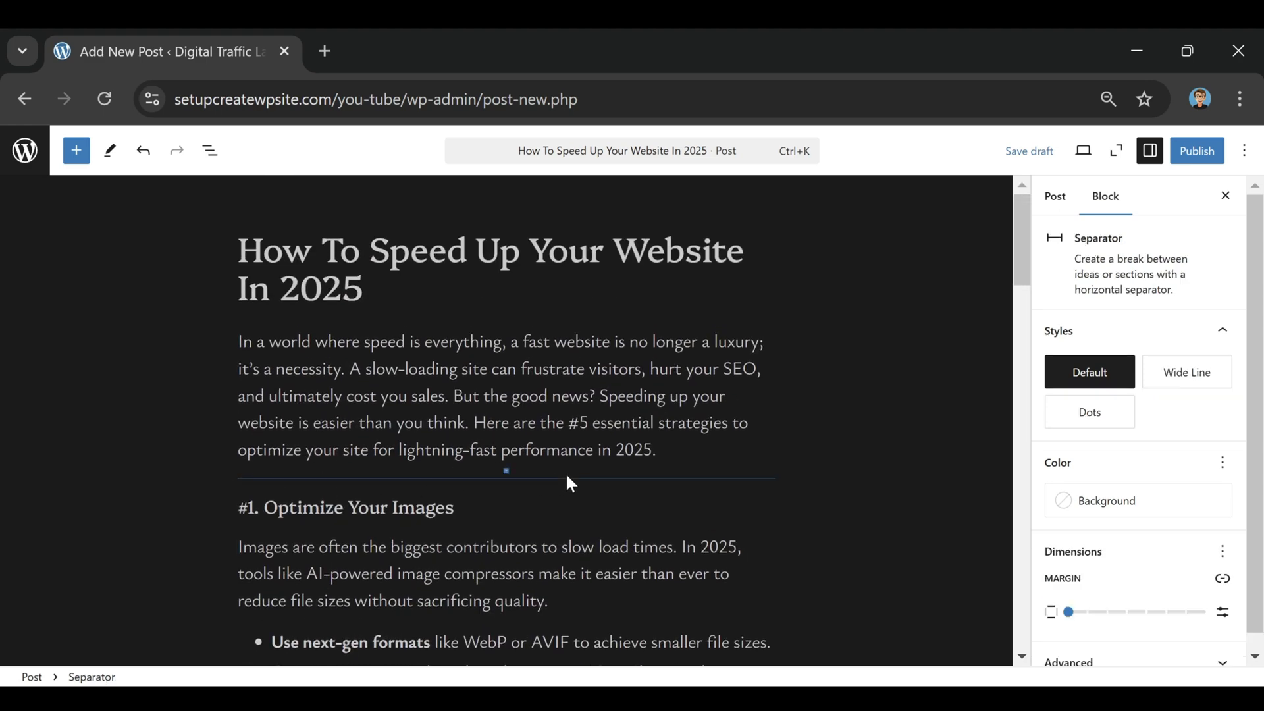
pyautogui.scroll(-6, 601, 329)
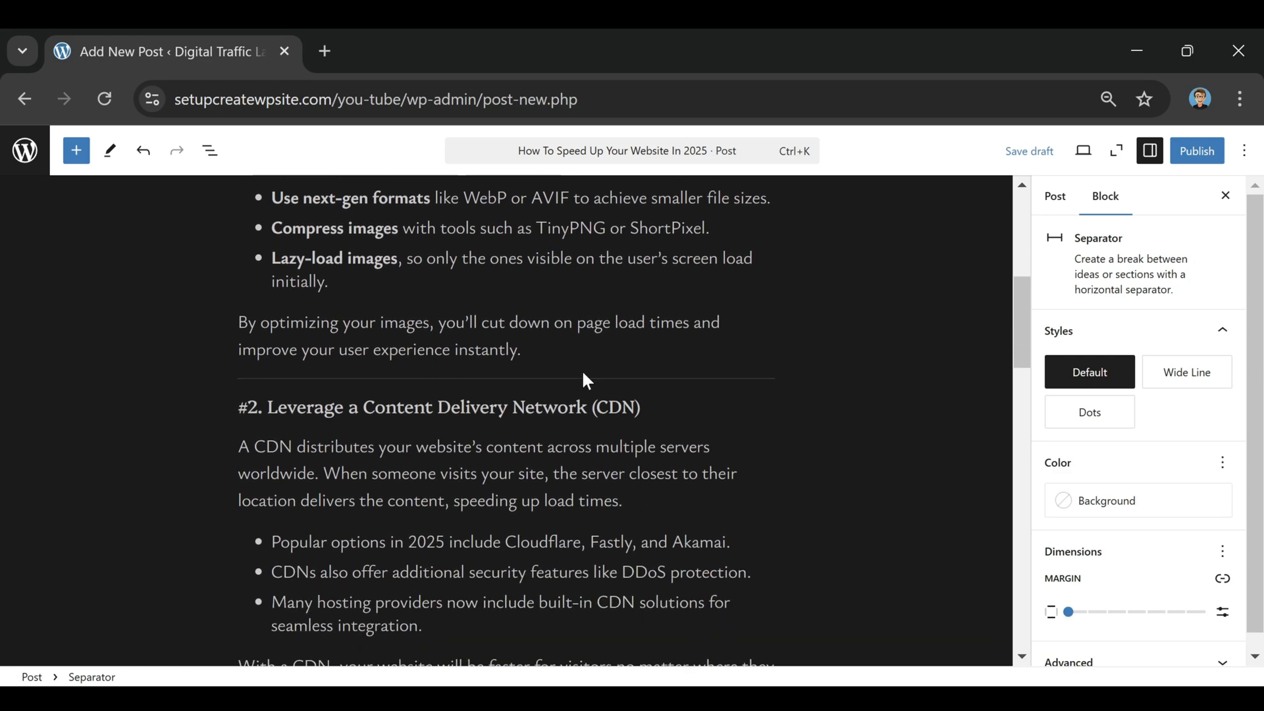
pyautogui.scroll(-5, 628, 393)
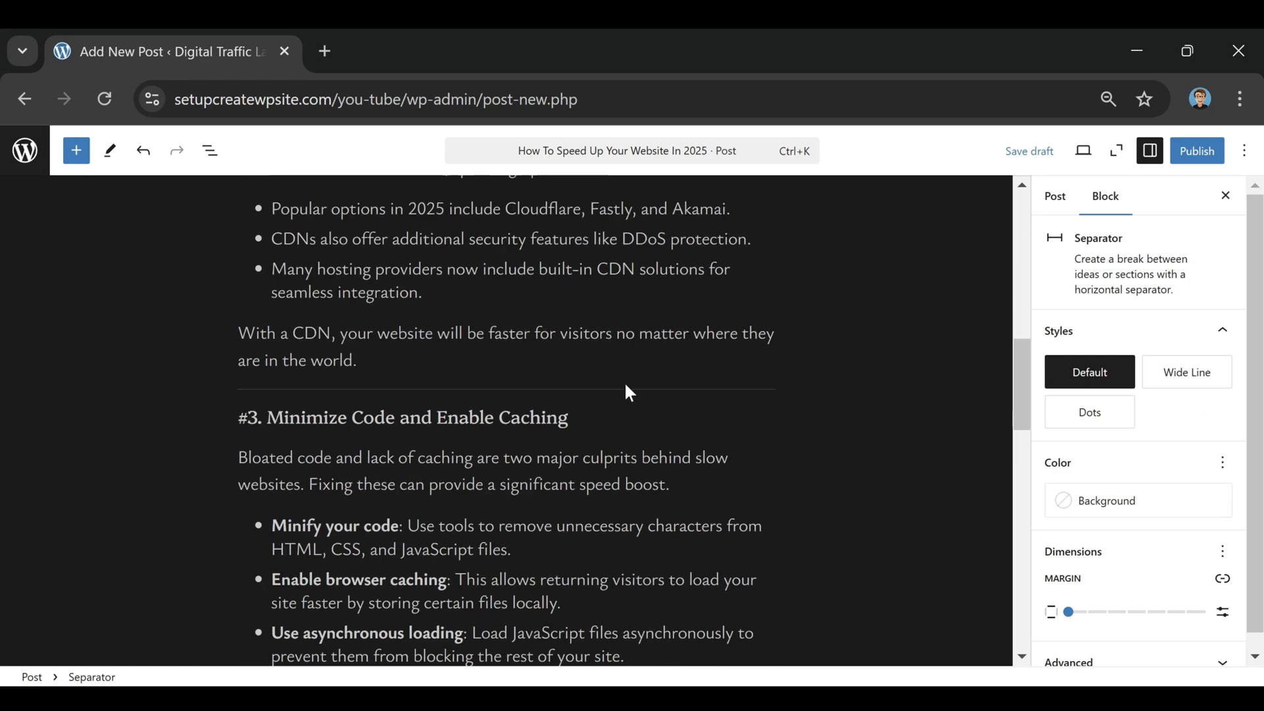
pyautogui.scroll(-5, 629, 393)
pyautogui.scroll(15, 569, 412)
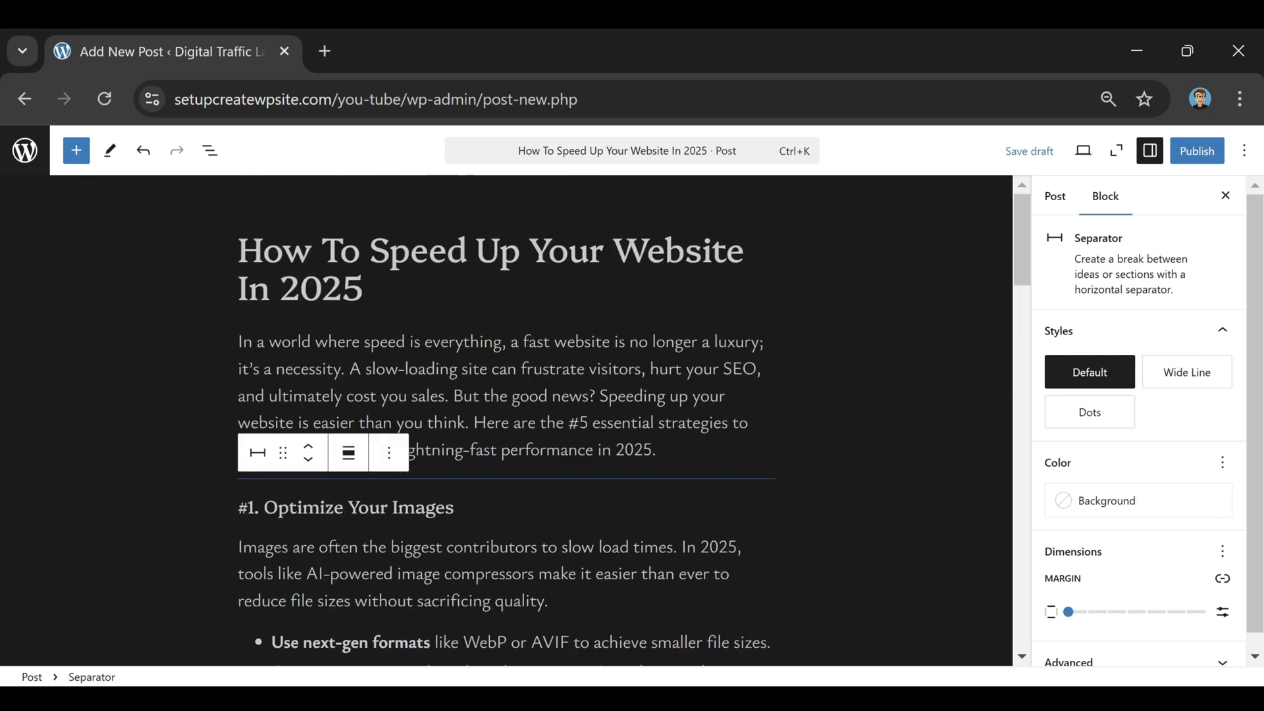
pyautogui.scroll(-4, 506, 420)
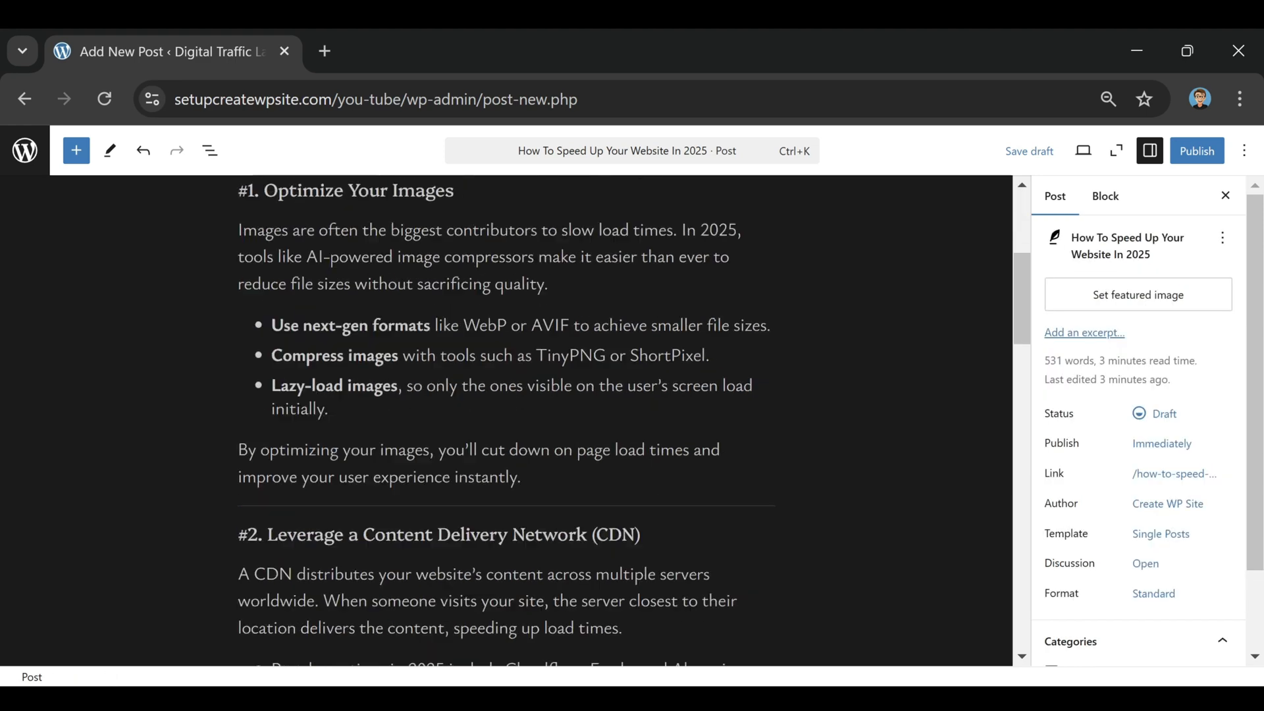
pyautogui.scroll(3, 505, 420)
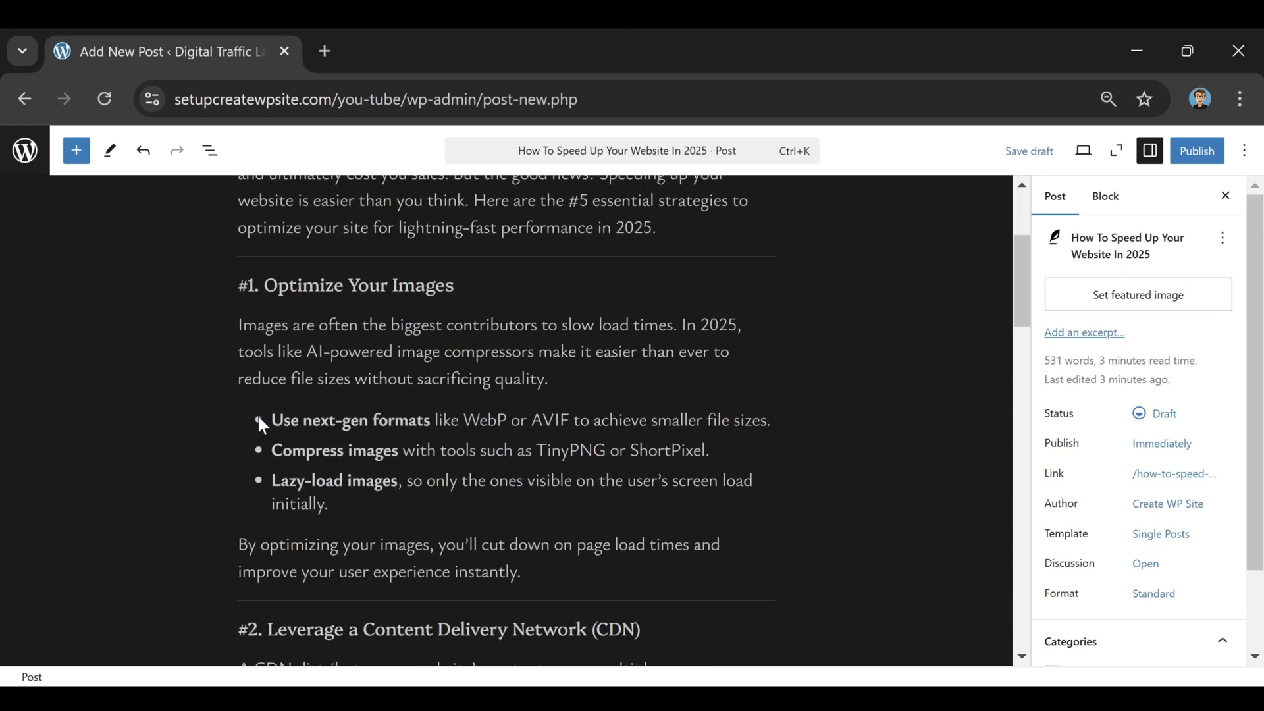
pyautogui.scroll(-3, 513, 405)
pyautogui.scroll(-3, 505, 420)
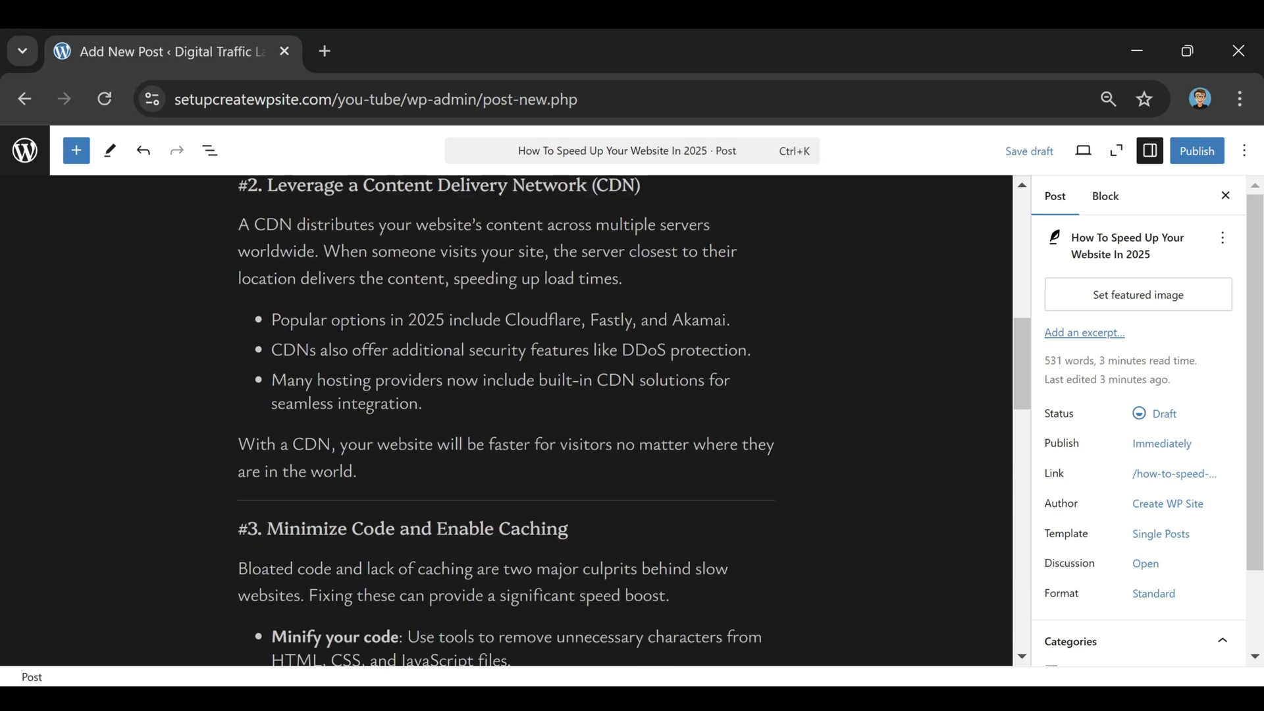
pyautogui.scroll(9, 418, 515)
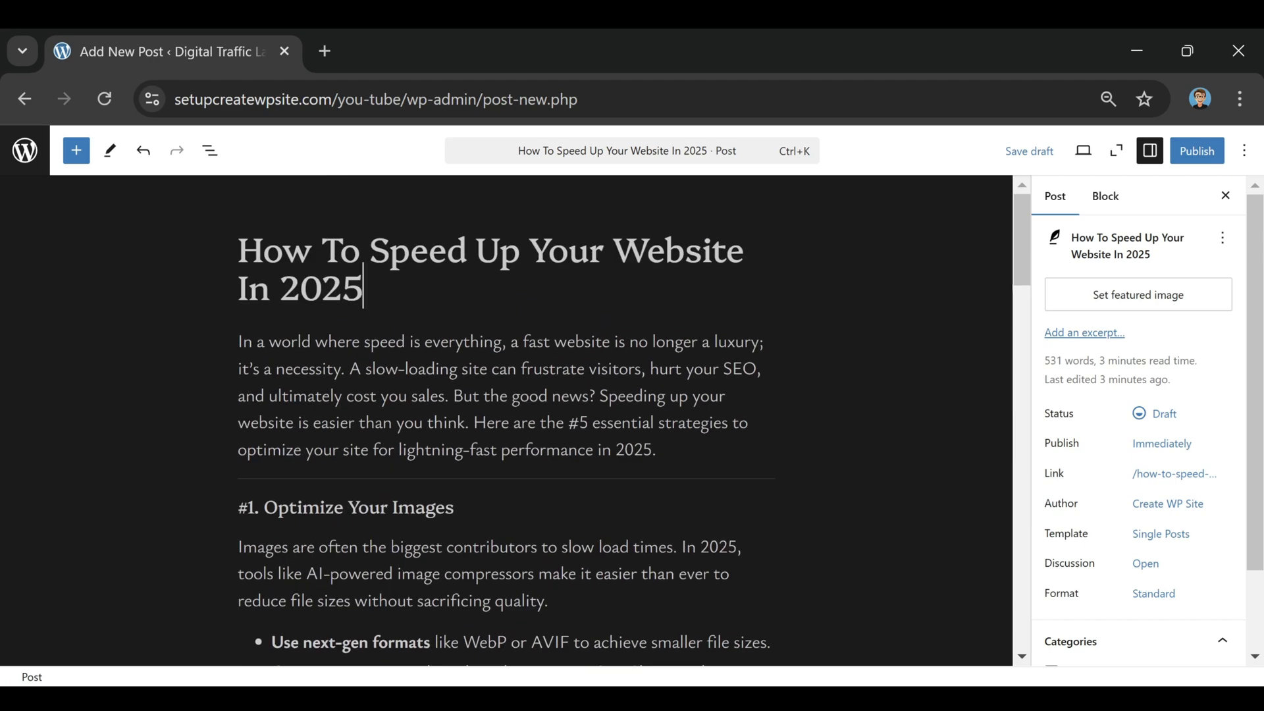
pyautogui.click(657, 450)
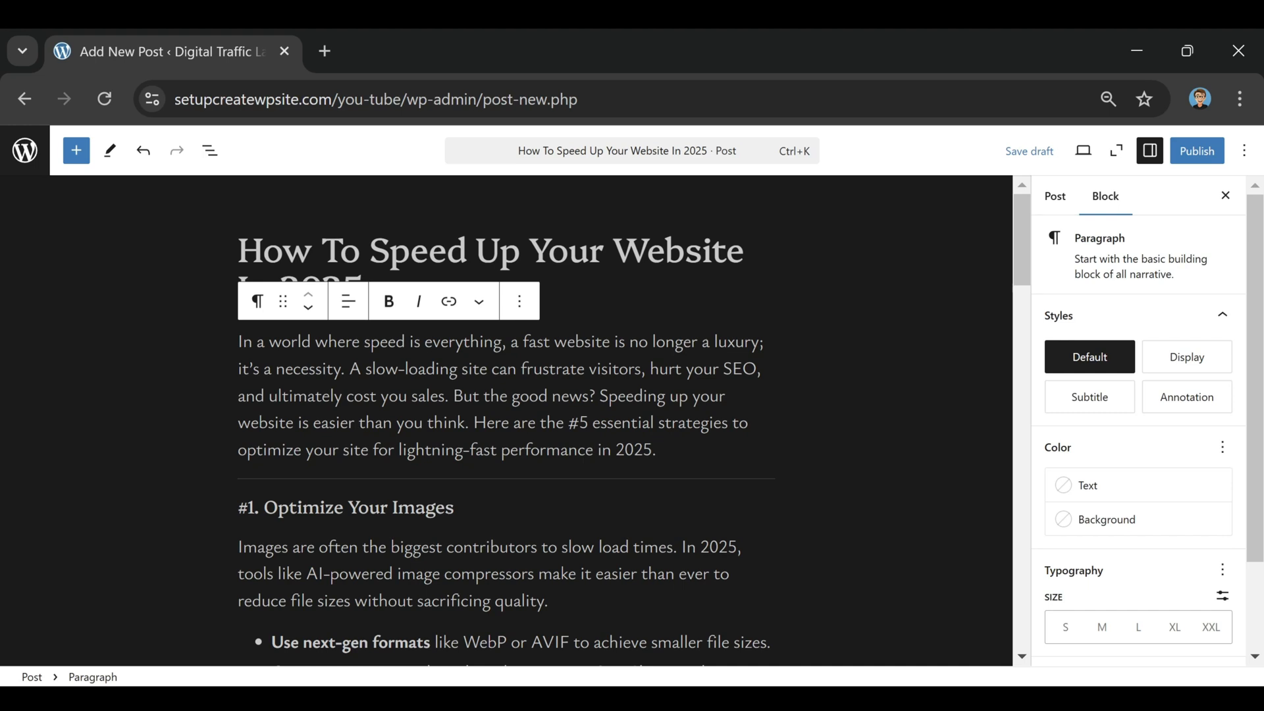
pyautogui.press('Return')
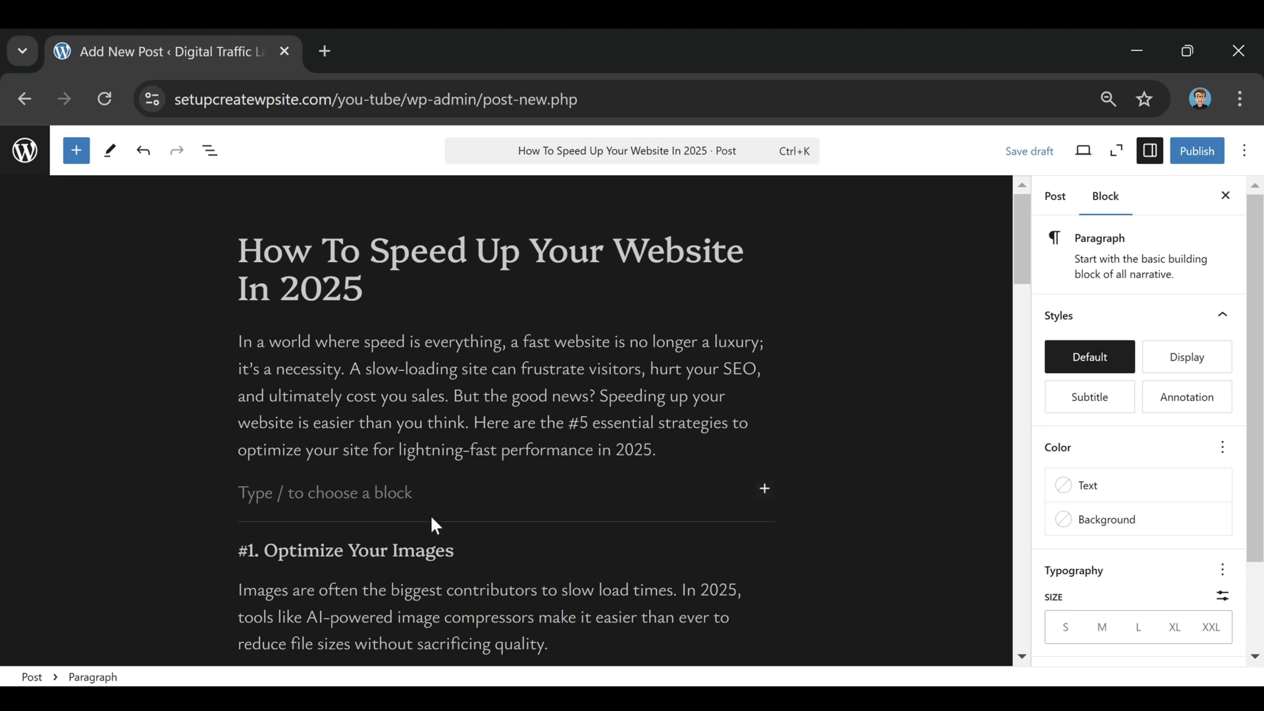
pyautogui.click(765, 488)
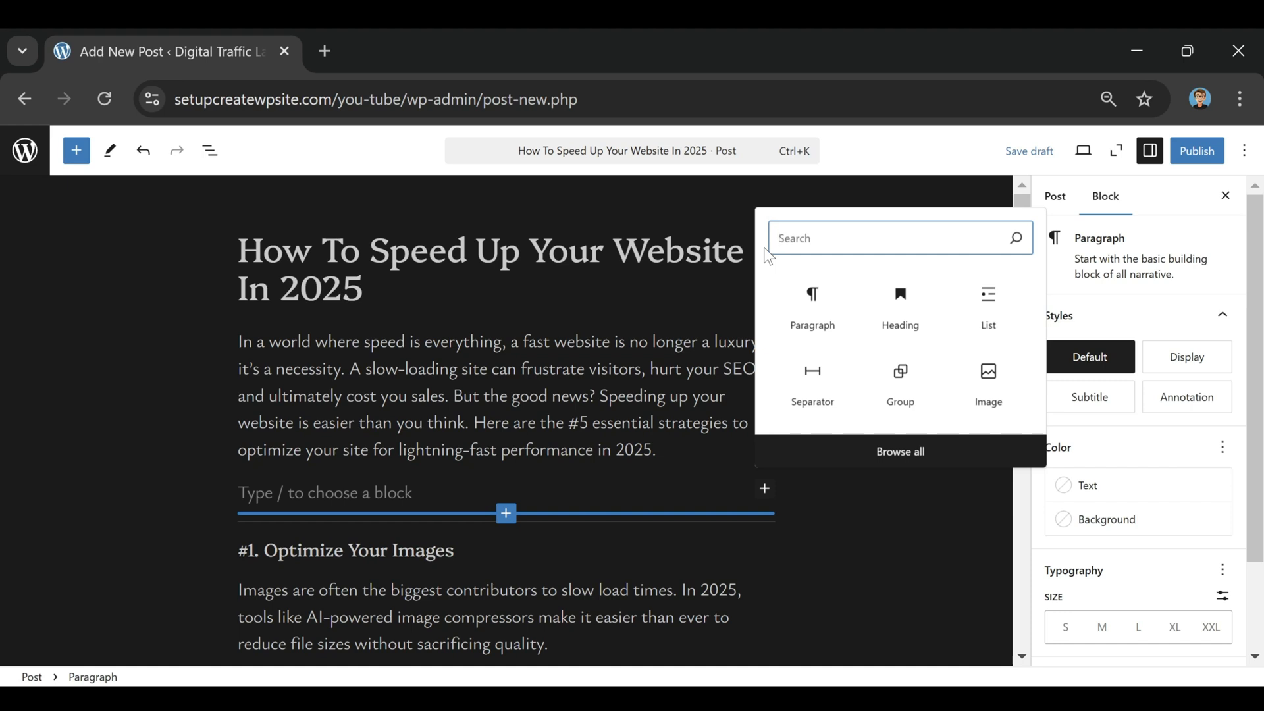
pyautogui.write('youtube')
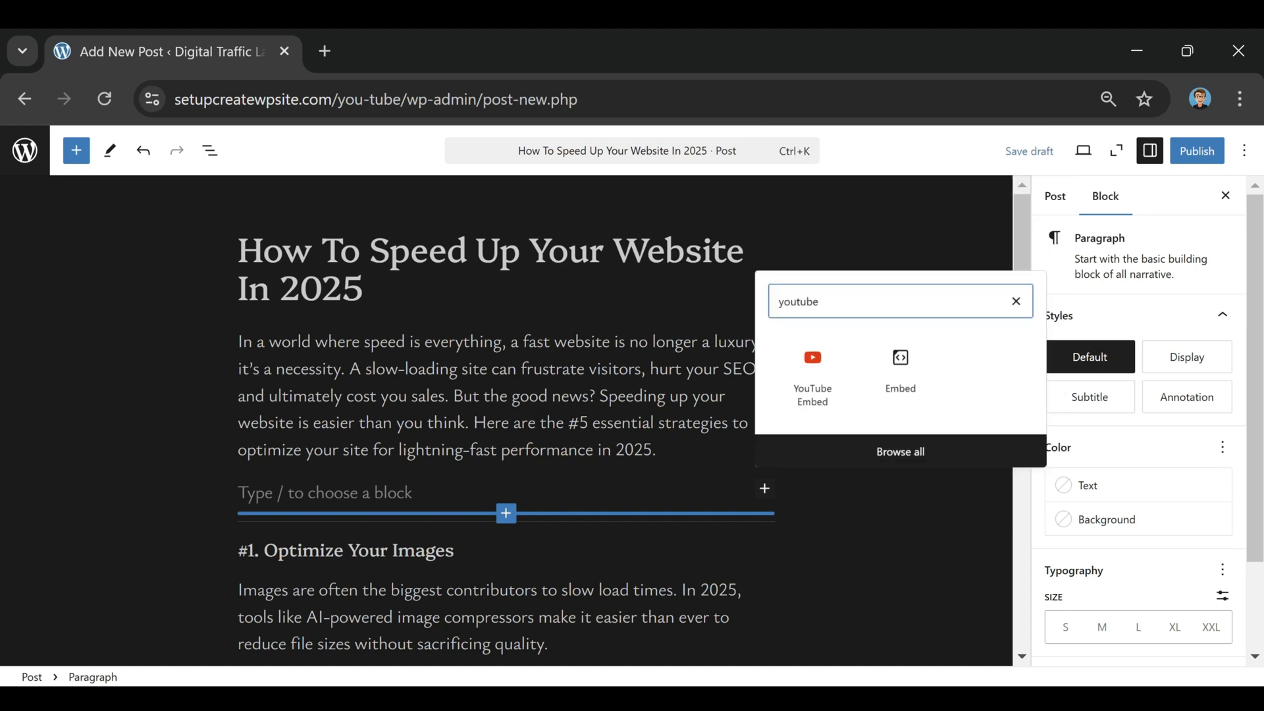
pyautogui.click(811, 369)
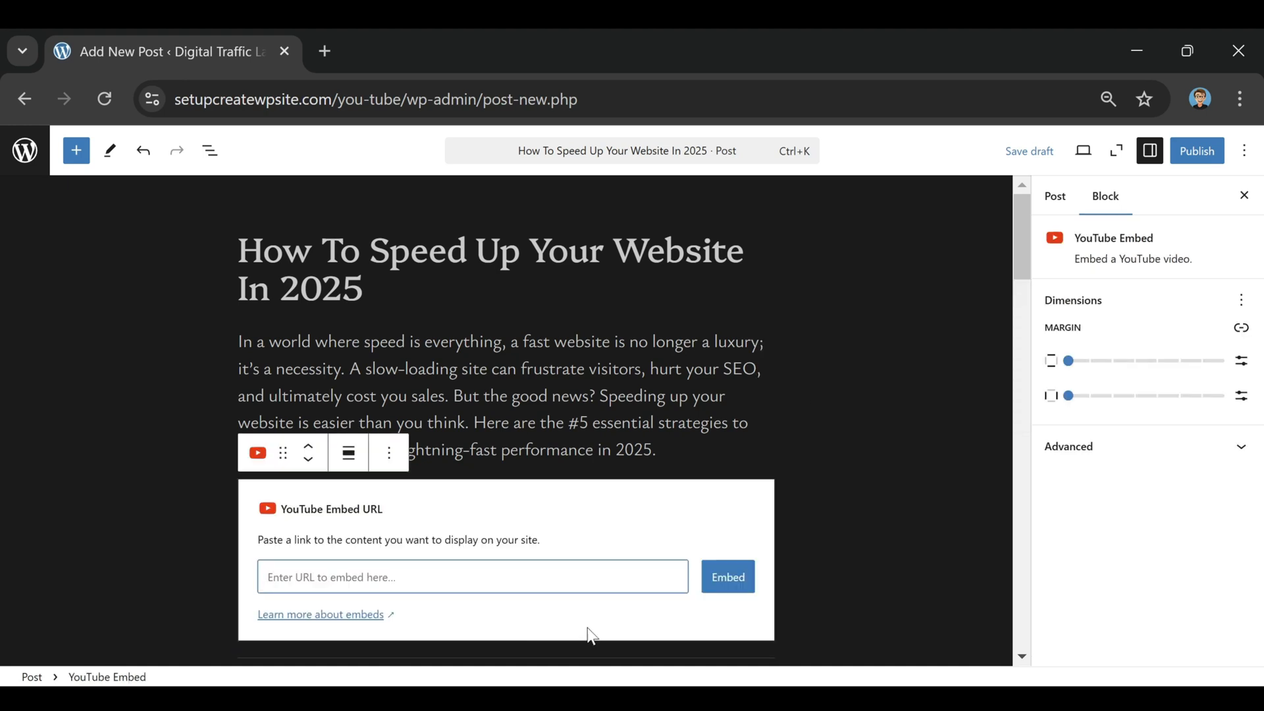
pyautogui.scroll(-2, 540, 478)
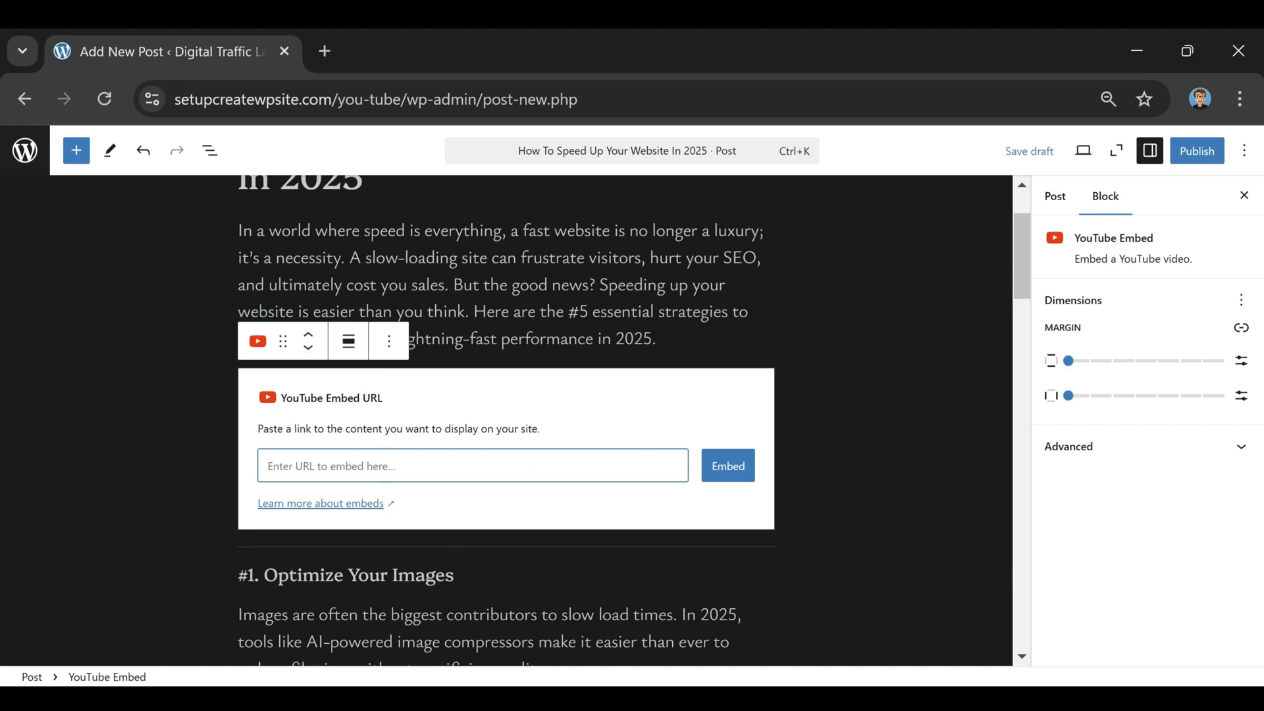
pyautogui.write('https://www.youtube.com/watch?v=BrY6a-IsLp8&t=323s')
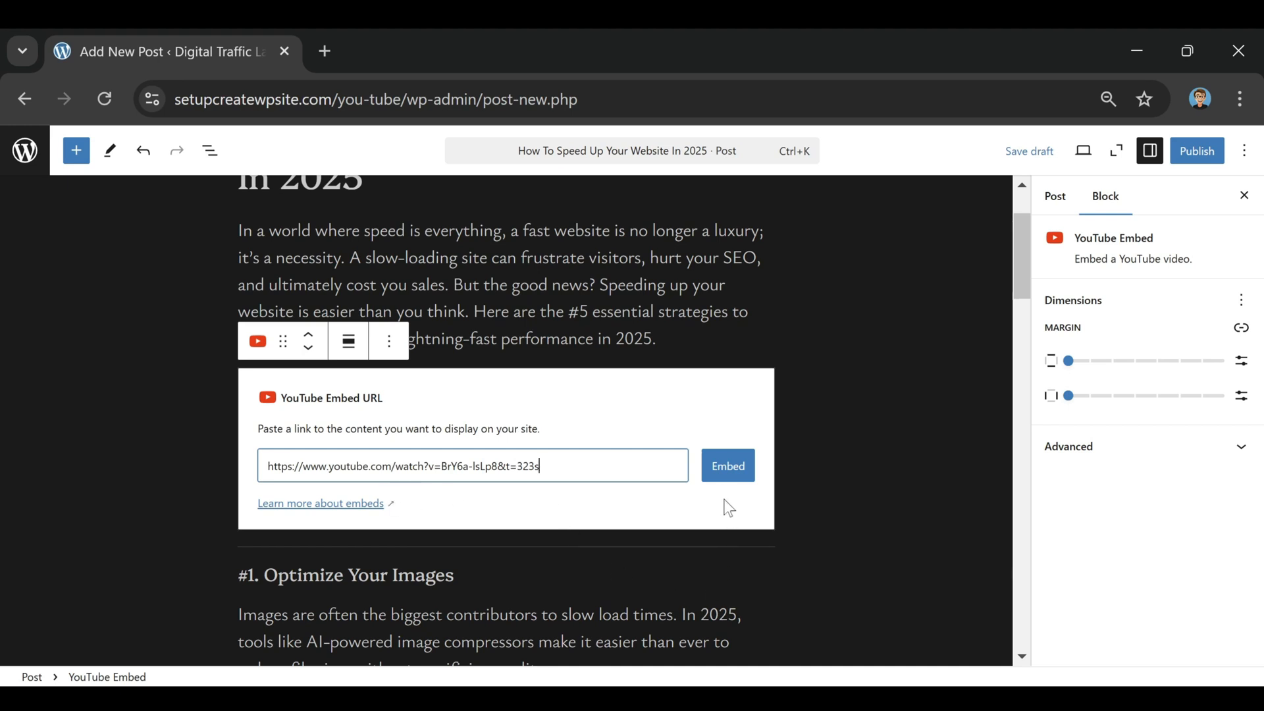
pyautogui.click(728, 469)
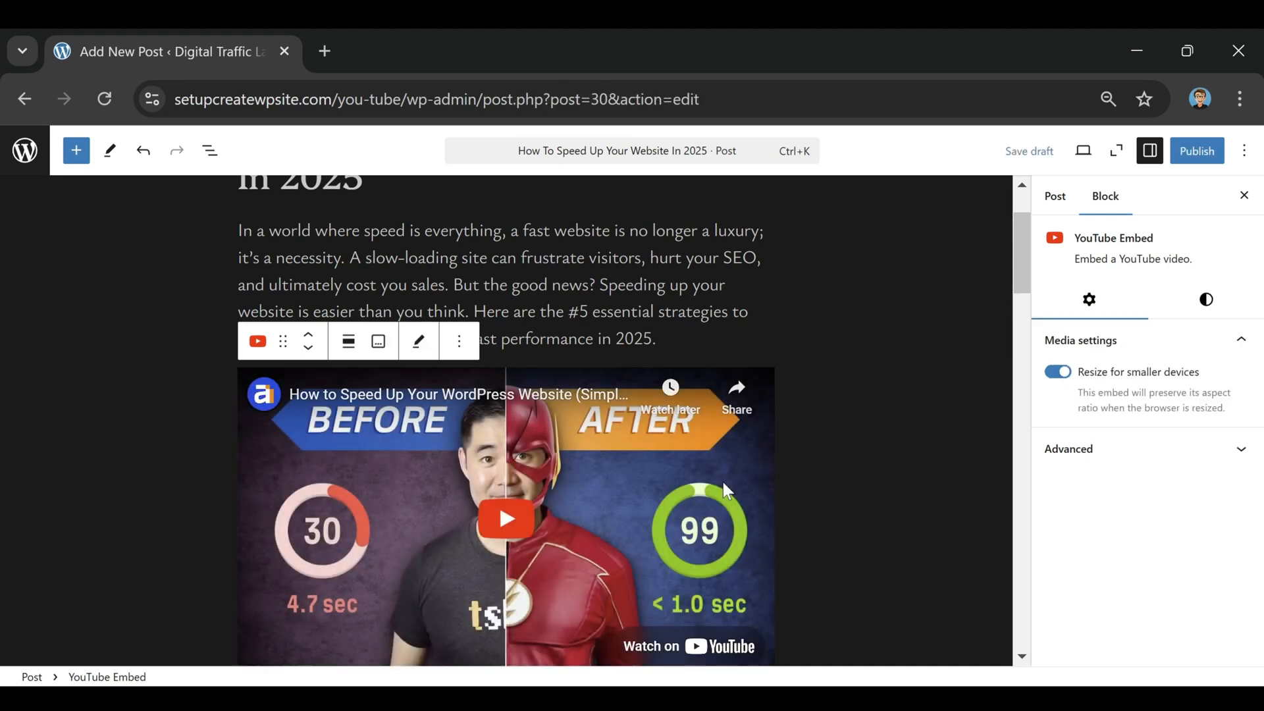
# Insert a Spacer block between the introductory paragraph and the YouTube video and set its height to 25 px
pyautogui.scroll(2, 705, 486)
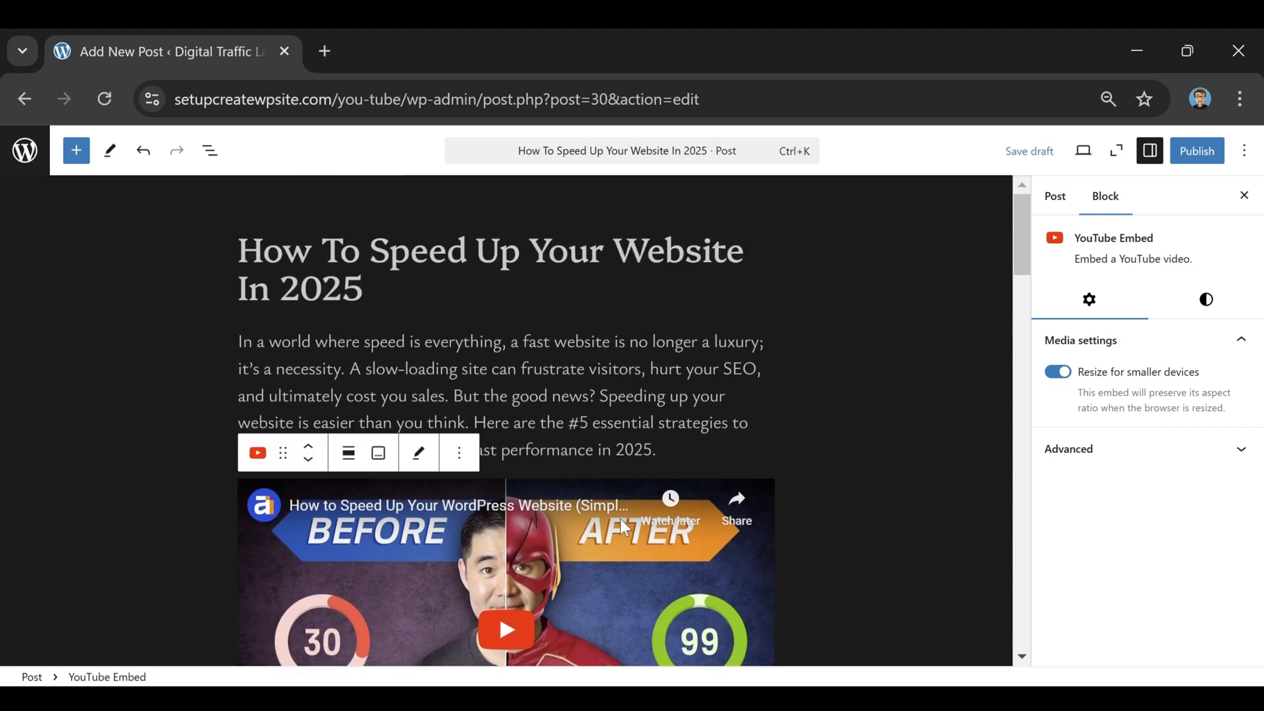
pyautogui.scroll(-4, 623, 507)
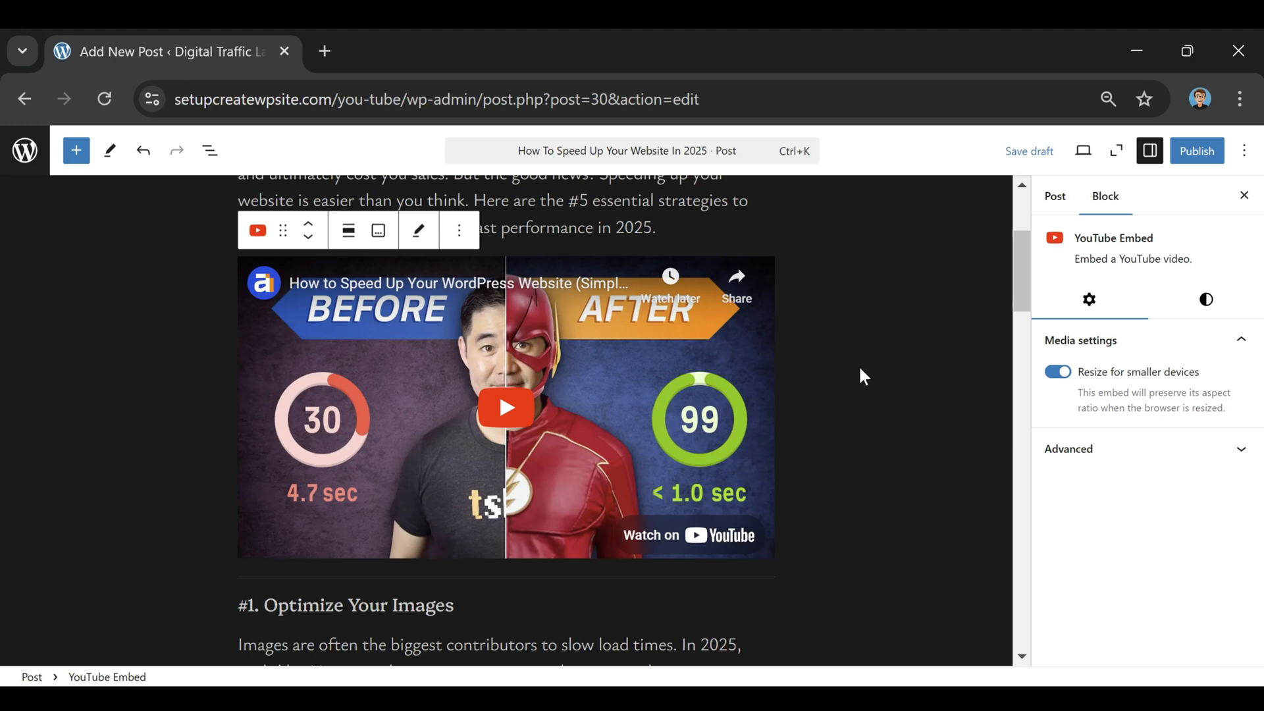
pyautogui.scroll(2, 724, 481)
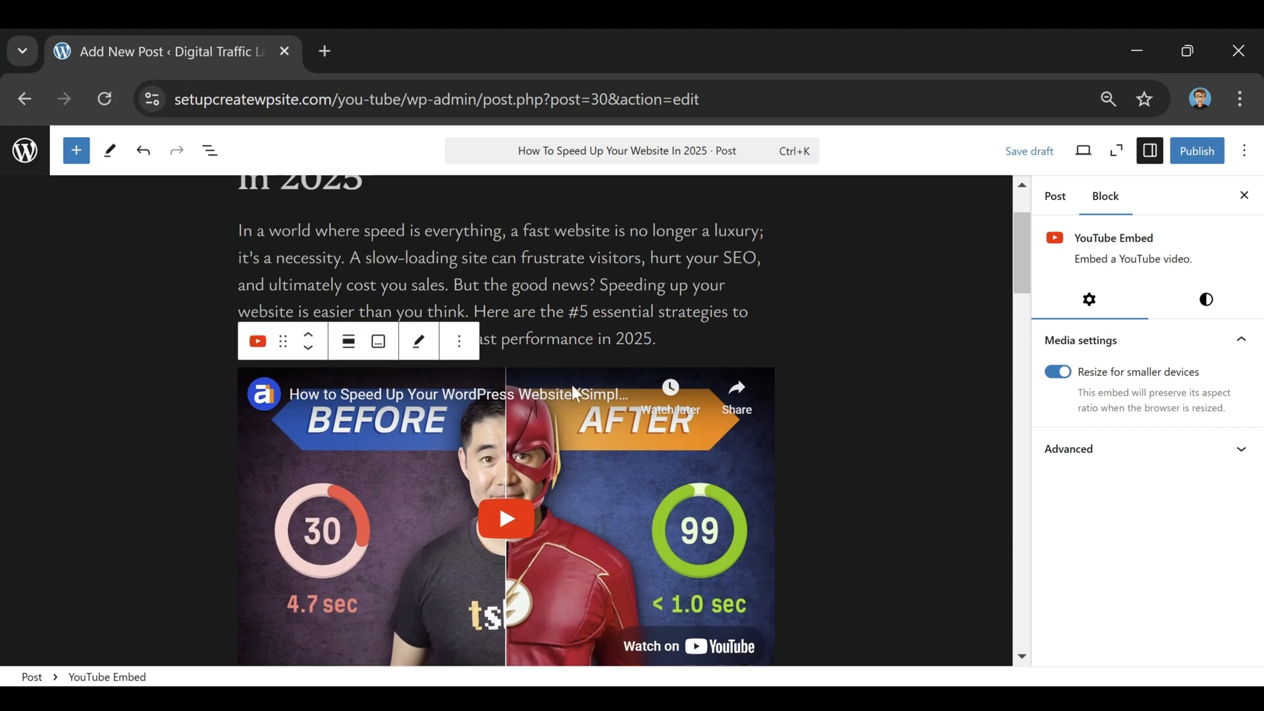
pyautogui.click(662, 339)
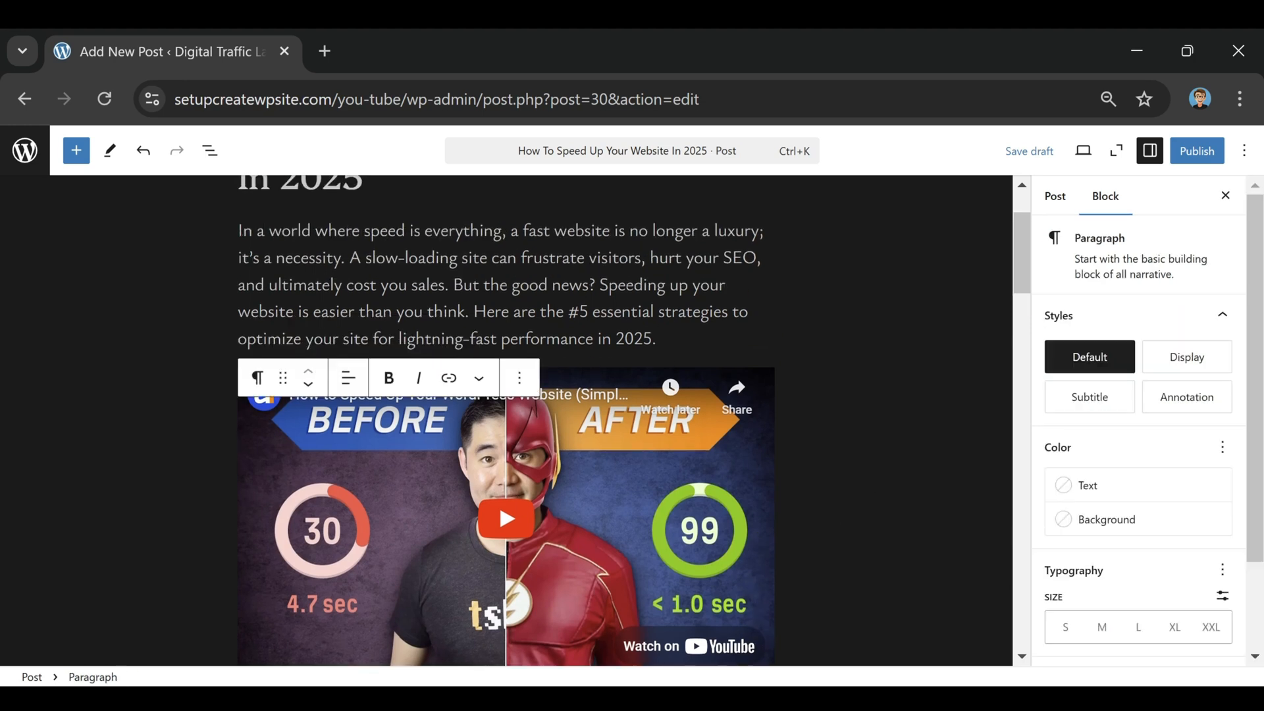
pyautogui.press('Return')
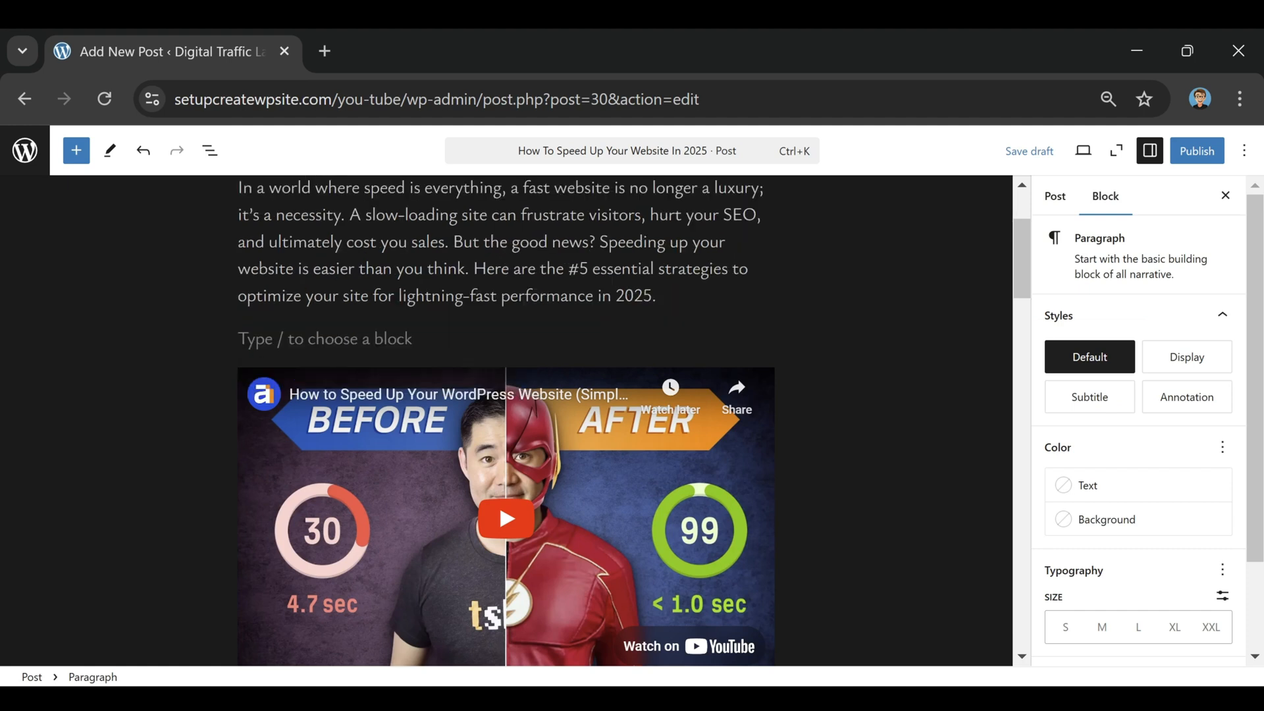
pyautogui.write('/spacer')
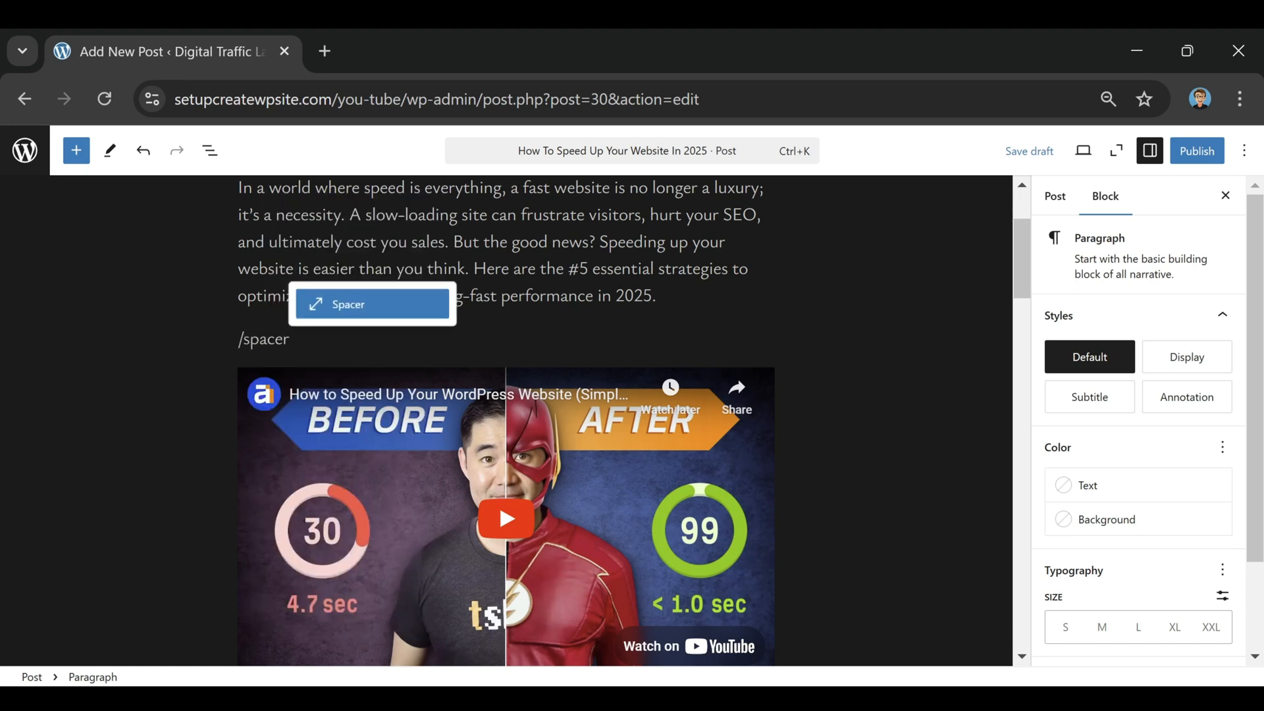
pyautogui.click(393, 309)
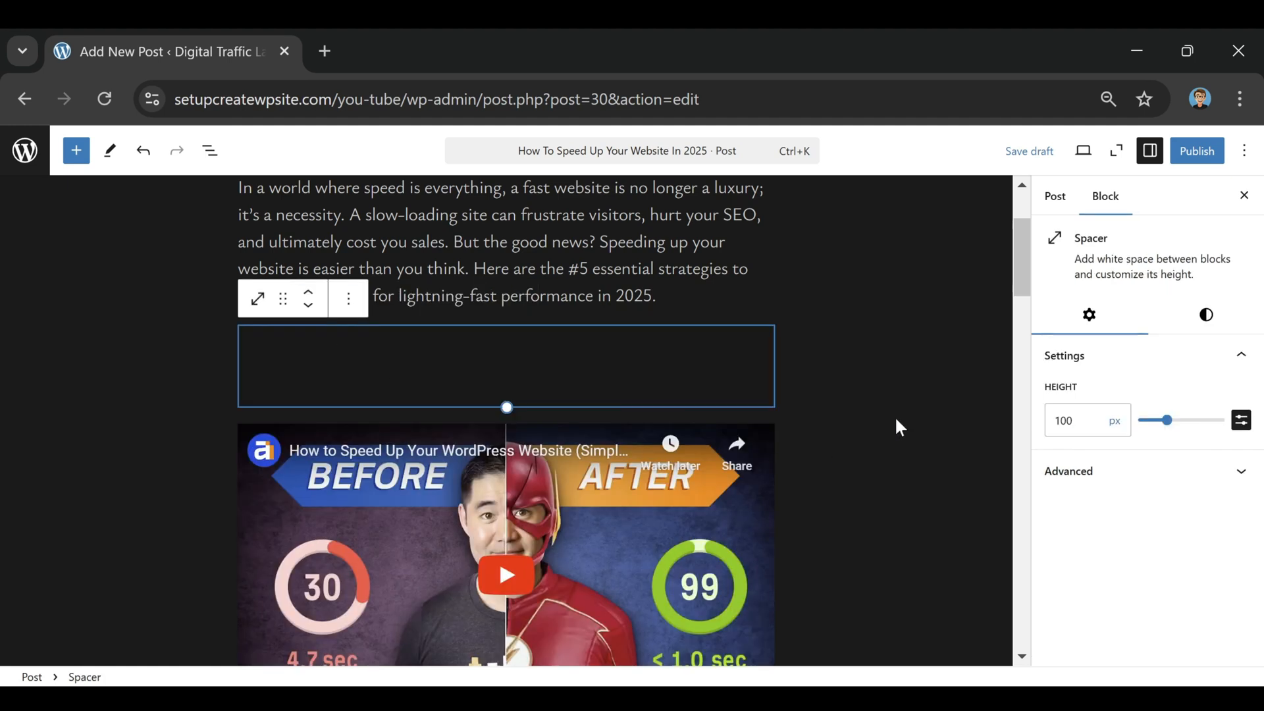
pyautogui.moveTo(1167, 422); pyautogui.dragTo(1148, 431)
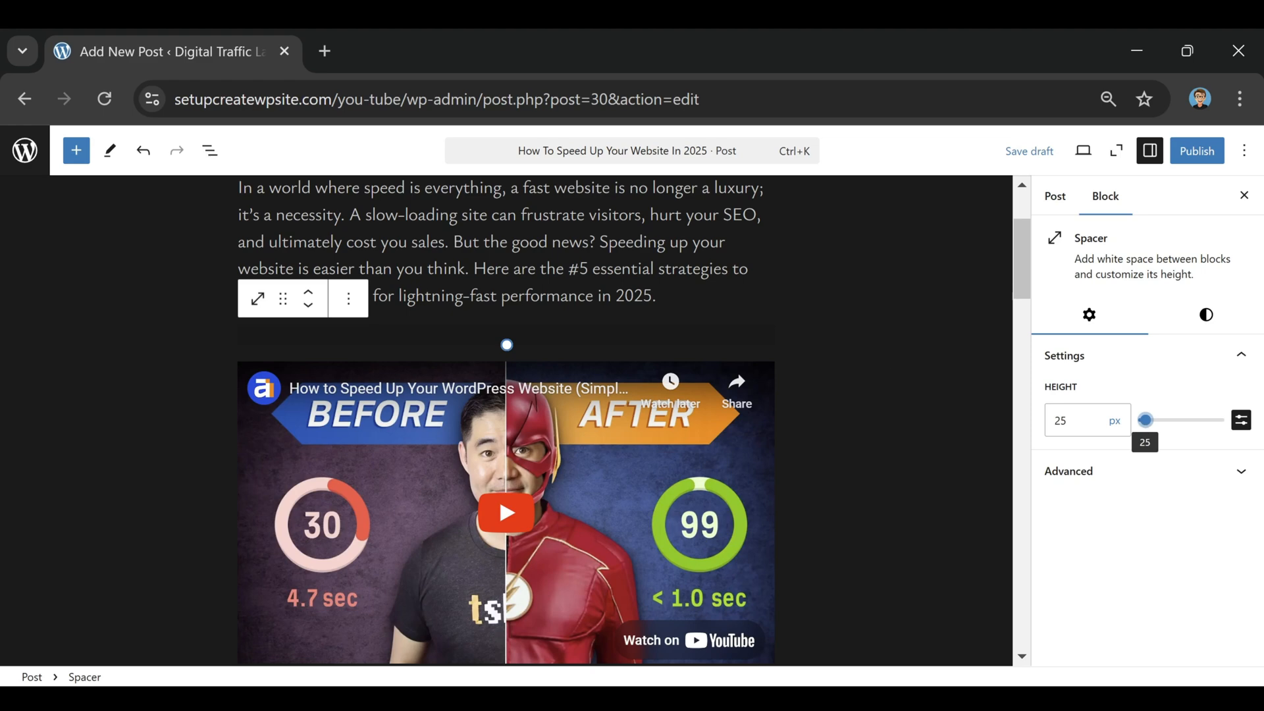
pyautogui.click(390, 318)
# Insert a Spacer block between the YouTube video and the separator above heading #1, with a height of 25 px
pyautogui.scroll(-3, 567, 401)
pyautogui.scroll(-3, 514, 403)
pyautogui.scroll(3, 464, 405)
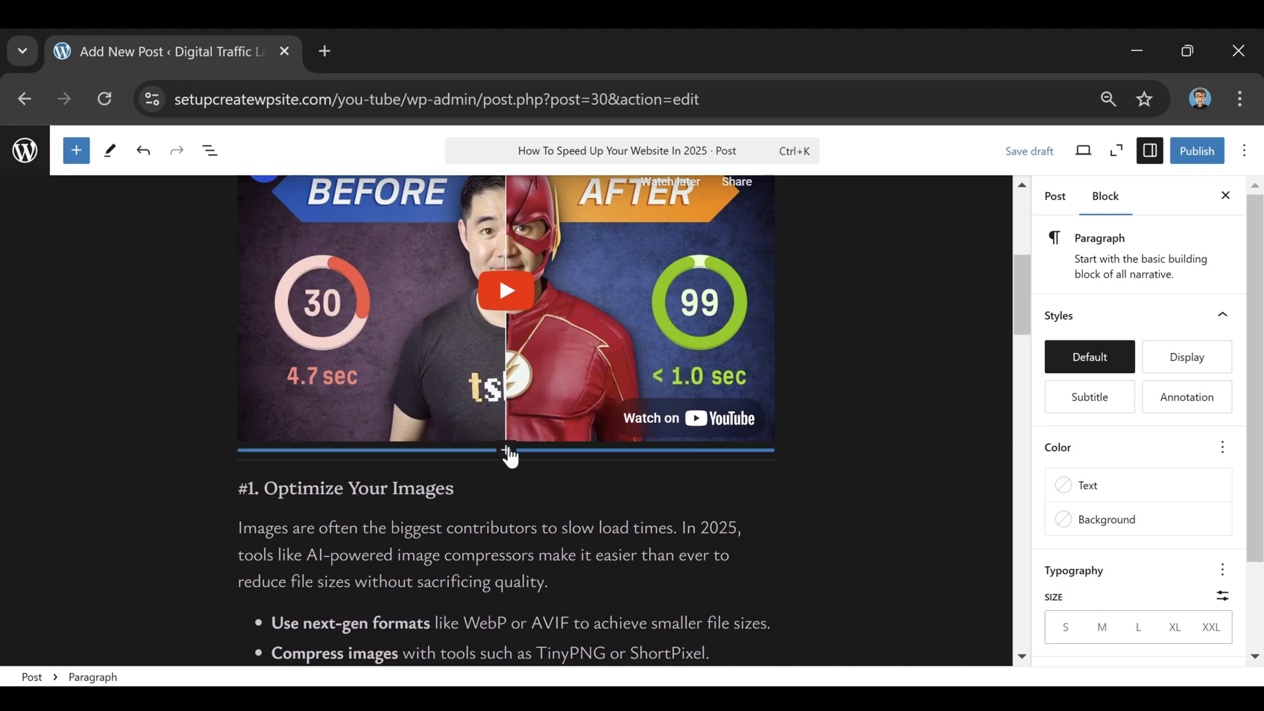
pyautogui.click(507, 451)
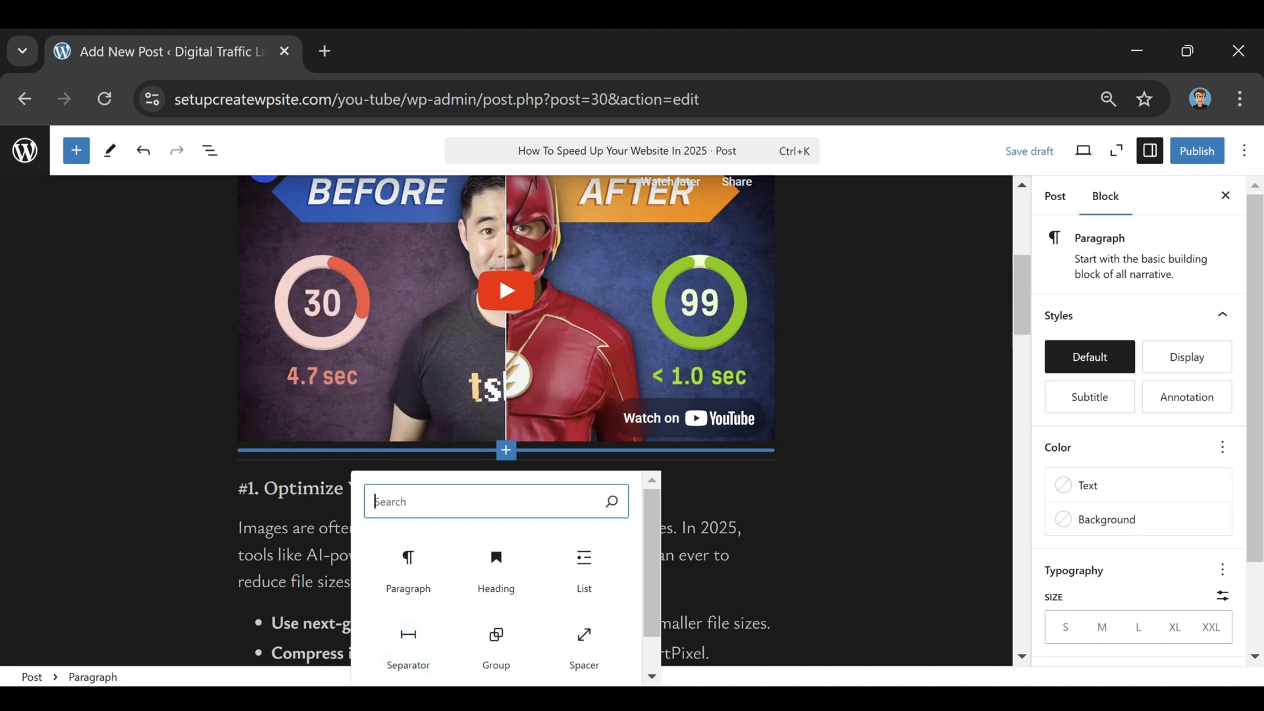
pyautogui.click(585, 649)
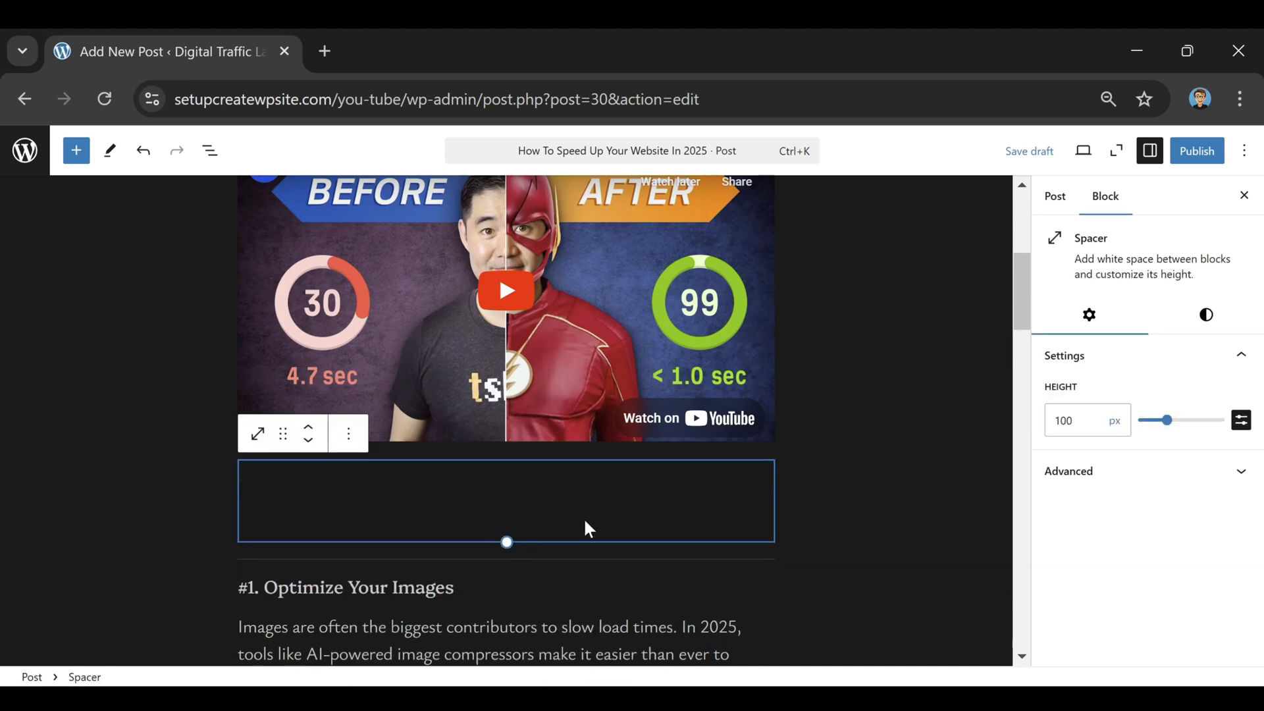
pyautogui.moveTo(1169, 425); pyautogui.dragTo(1147, 434)
pyautogui.click(1075, 422)
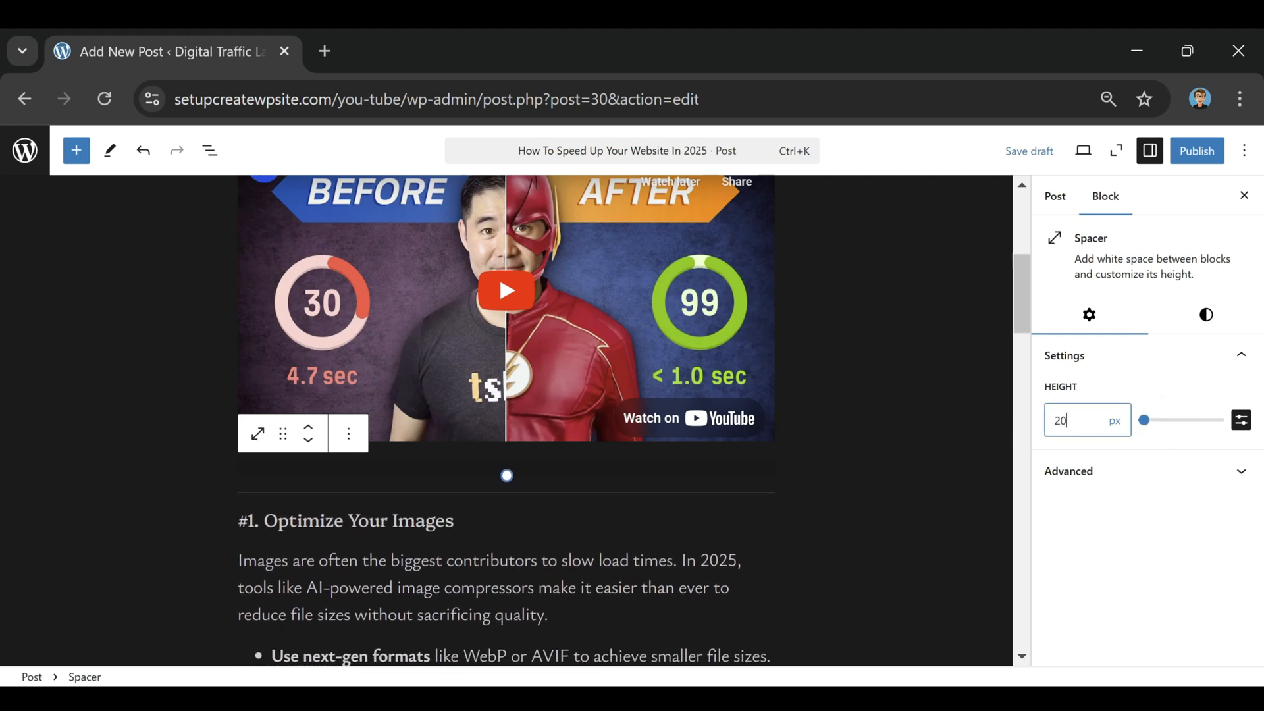
pyautogui.press('BackSpace')
pyautogui.write('5')
pyautogui.click(901, 351)
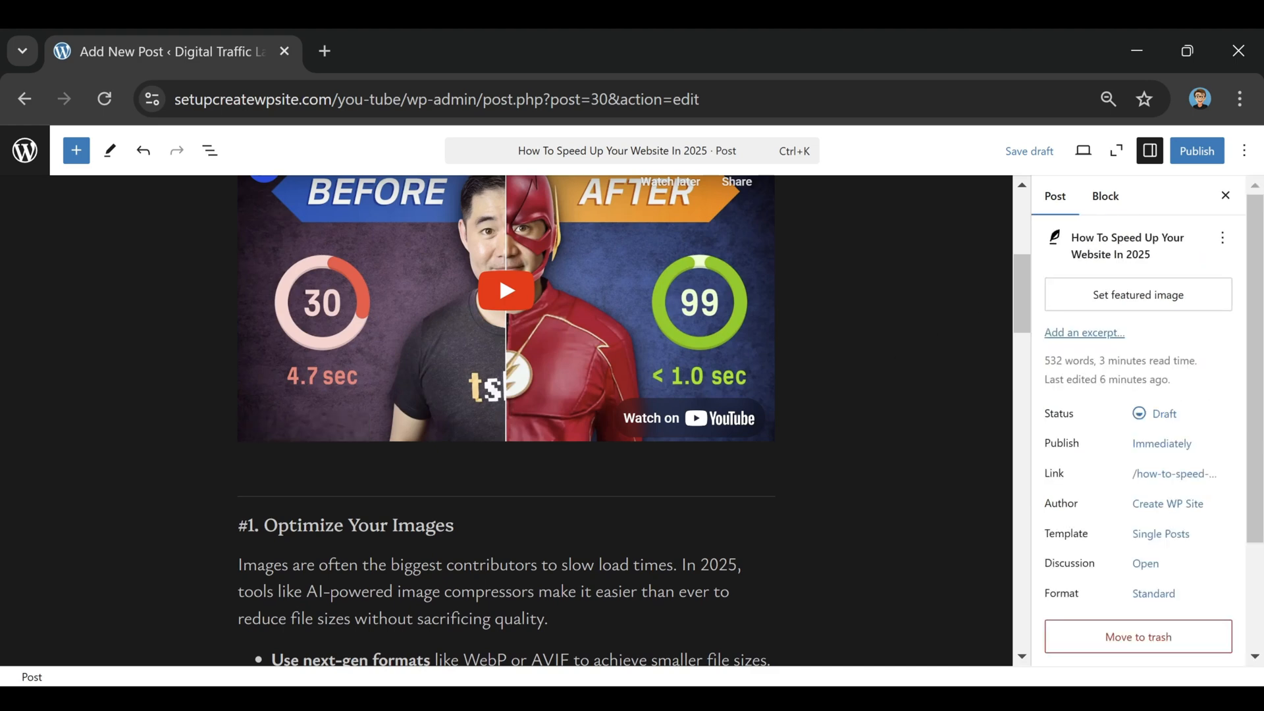
pyautogui.scroll(3, 204, 293)
pyautogui.scroll(-2, 513, 336)
pyautogui.scroll(2, 398, 386)
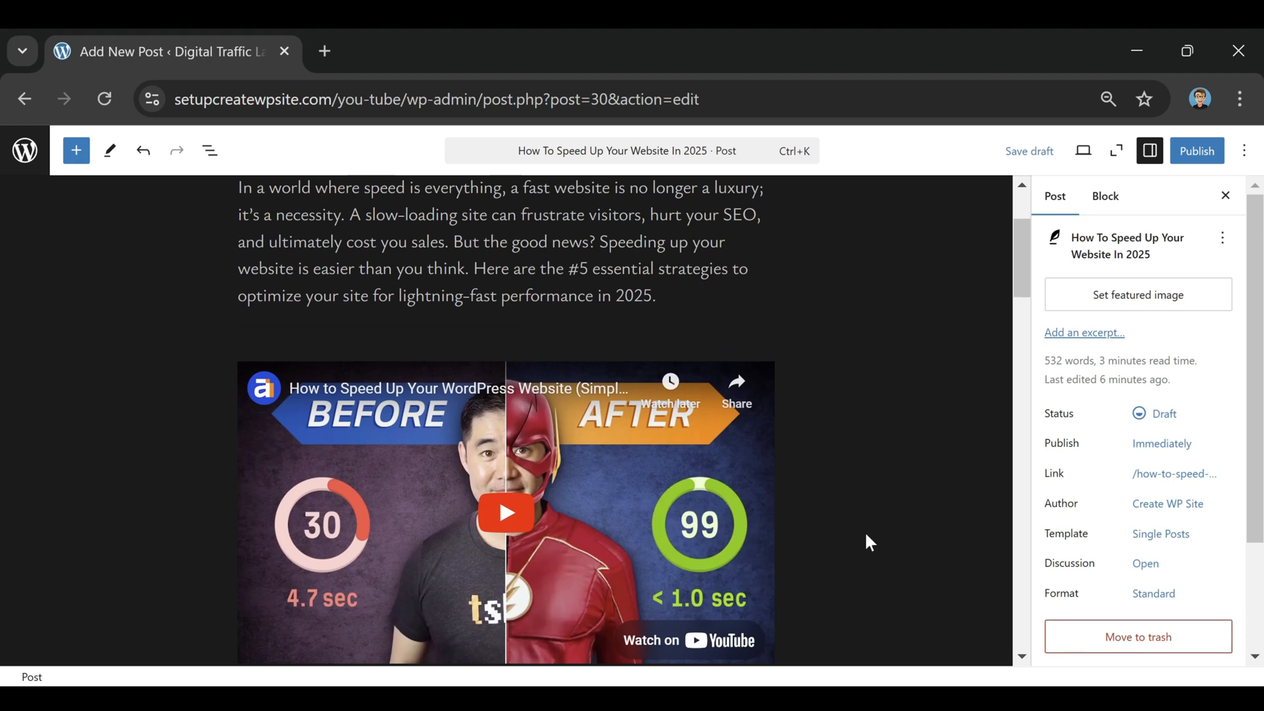
# Insert an Image block after the closing paragraph of section #3 and upload the "speed" image from Downloads into it
pyautogui.scroll(-10, 799, 448)
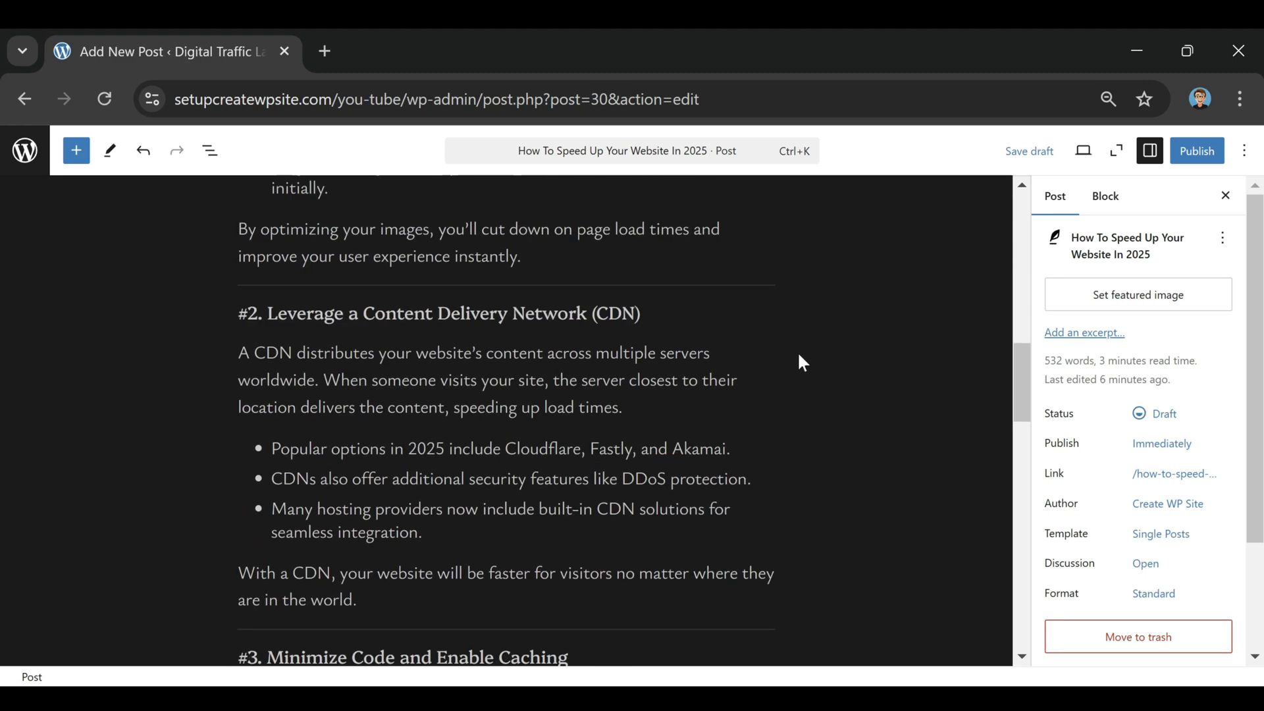
pyautogui.scroll(-7, 797, 349)
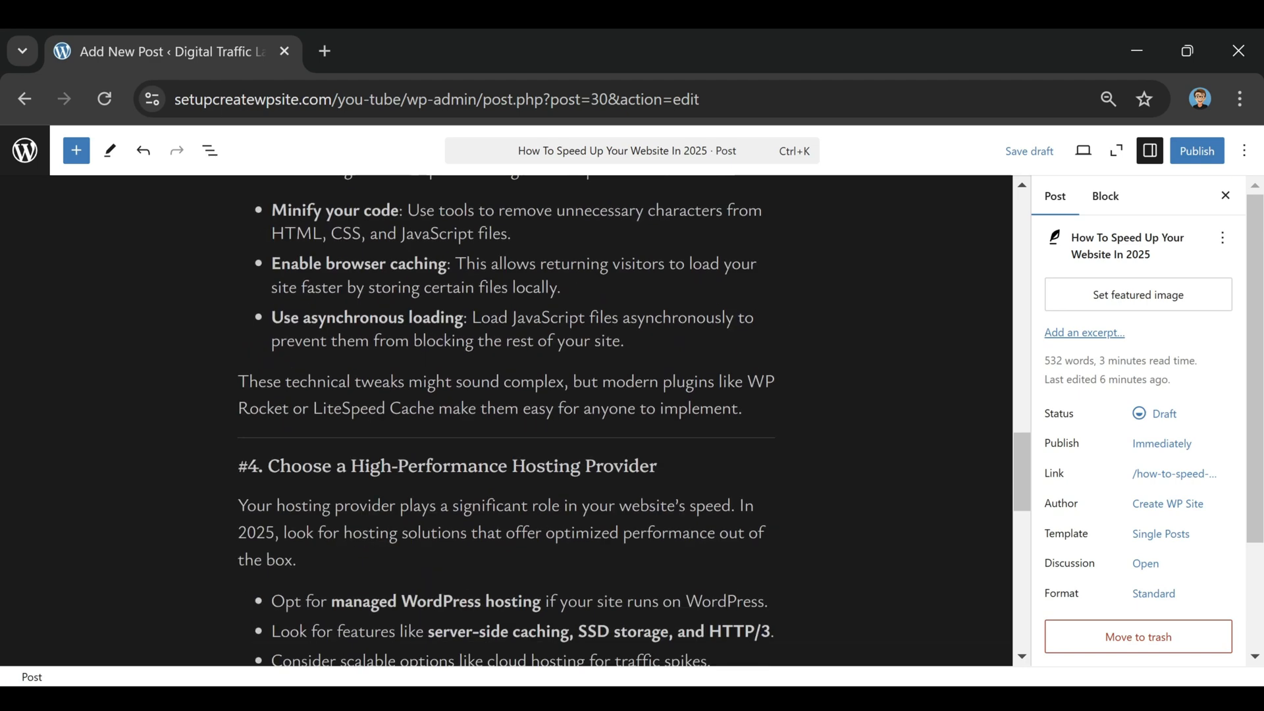
pyautogui.click(746, 408)
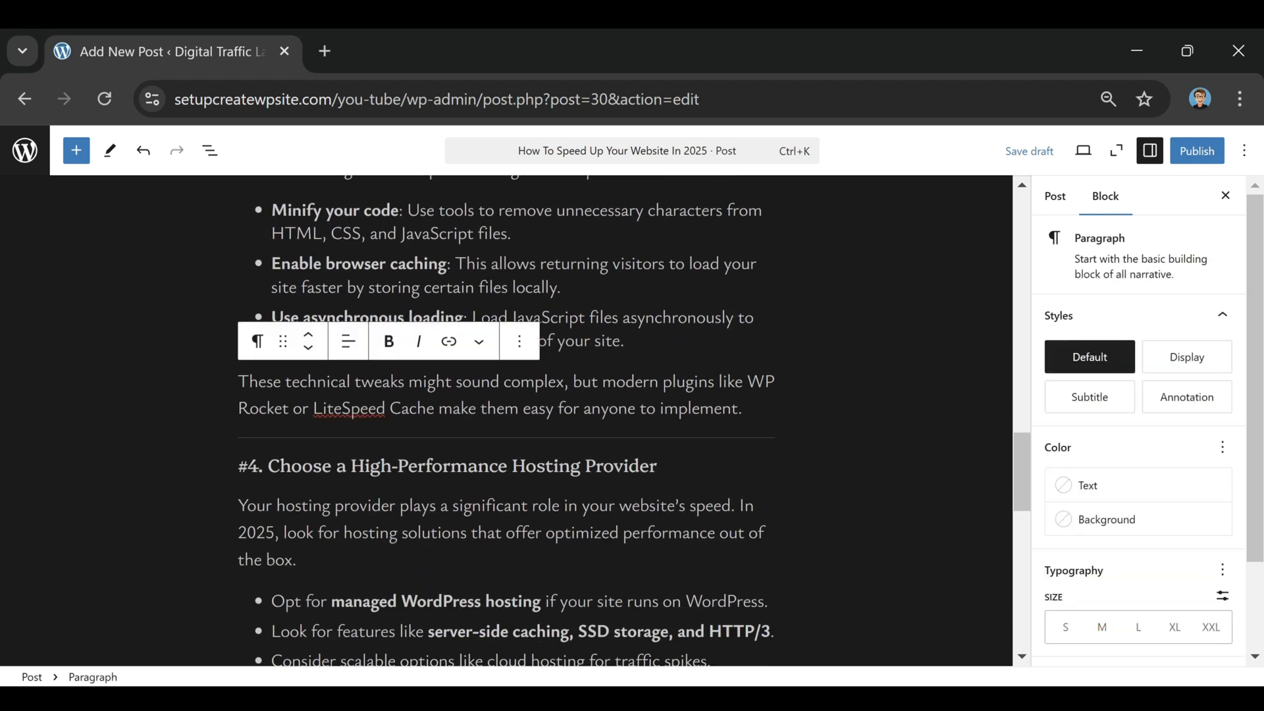
pyautogui.press('Return')
pyautogui.write('/image')
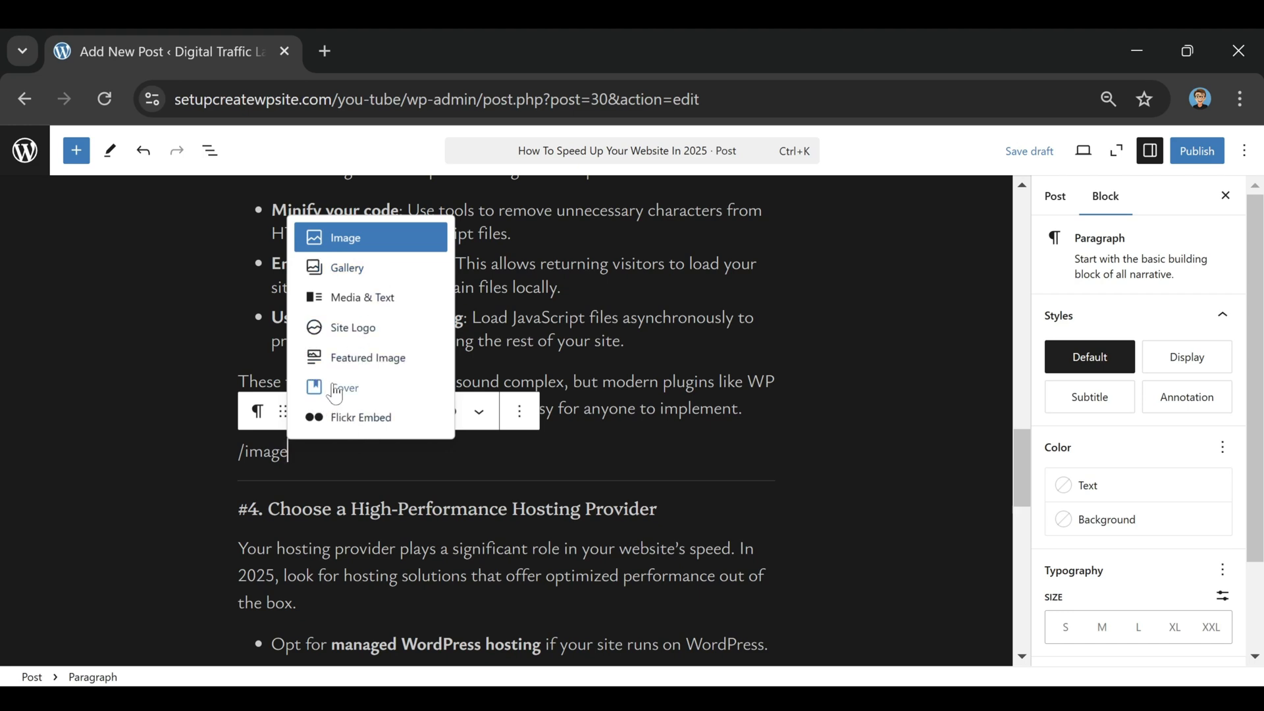
pyautogui.click(370, 249)
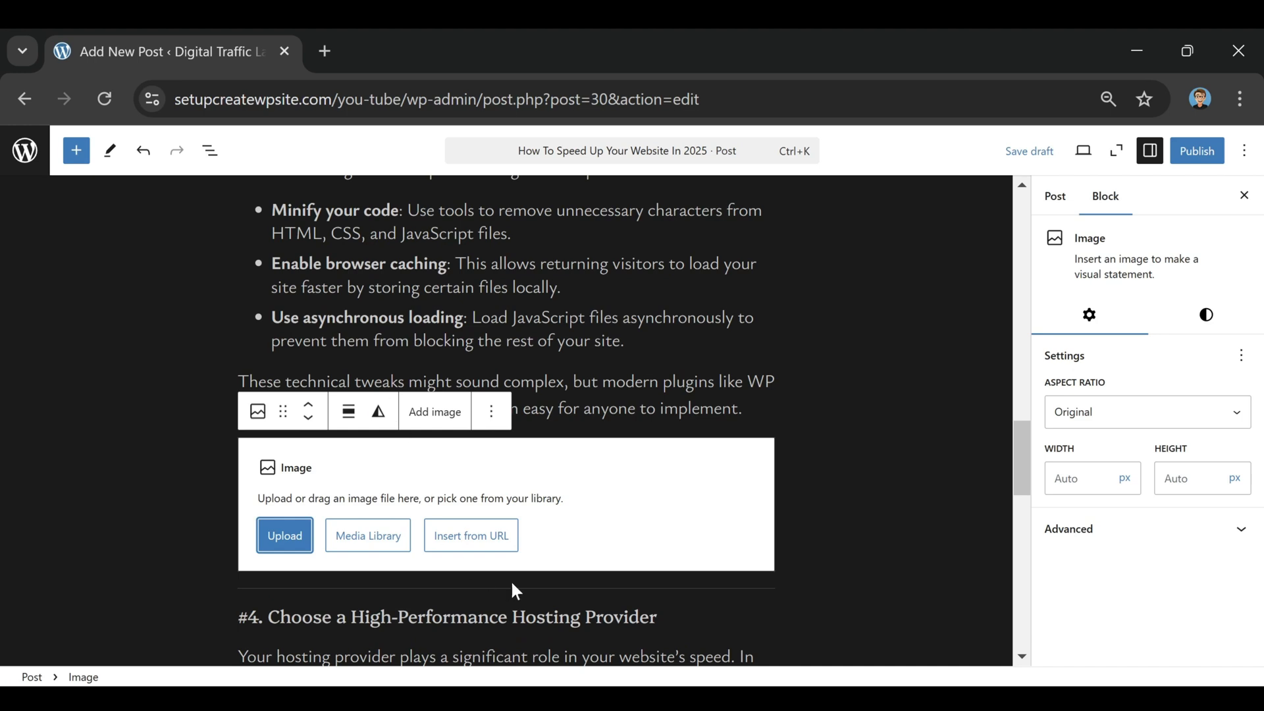
pyautogui.click(285, 536)
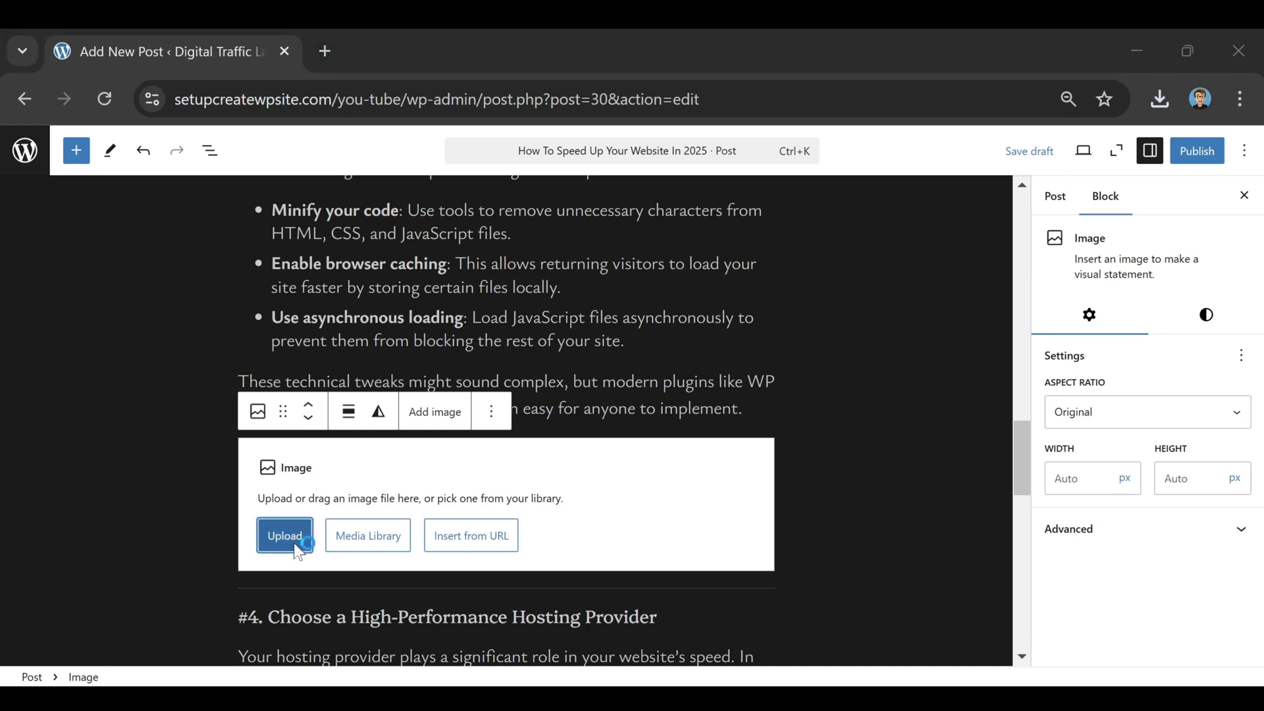
pyautogui.click(290, 294)
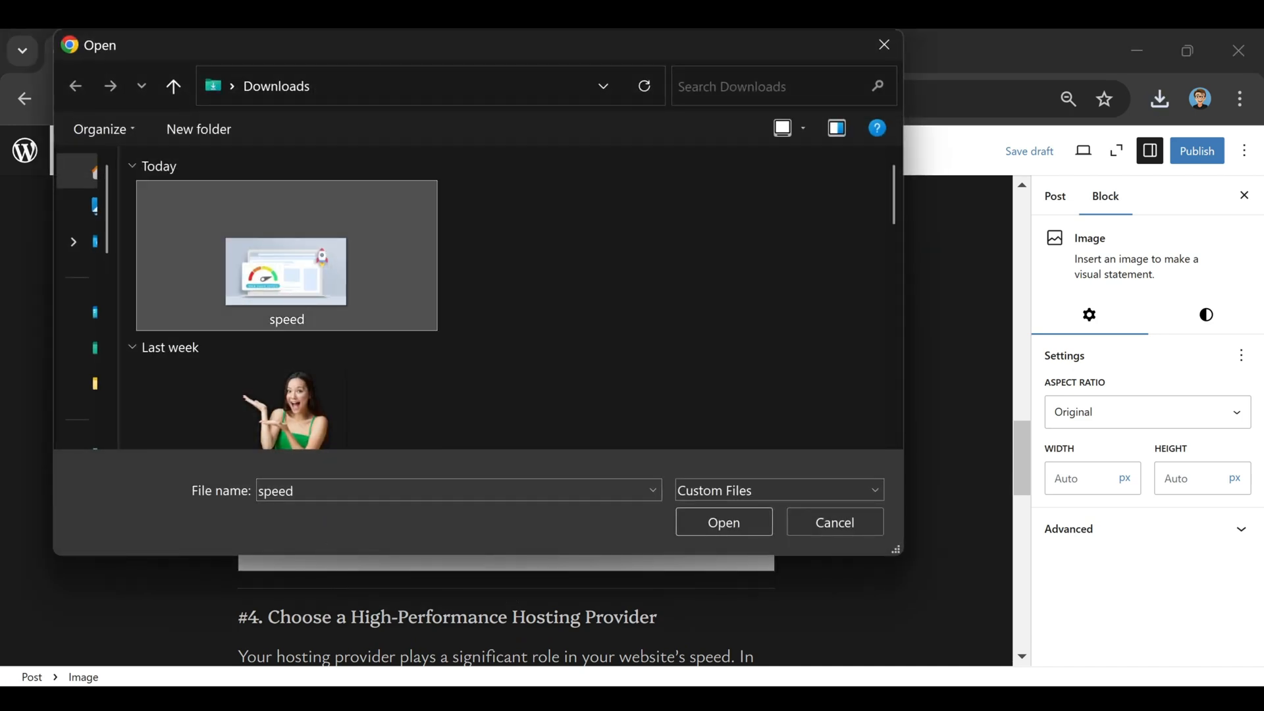
pyautogui.click(723, 522)
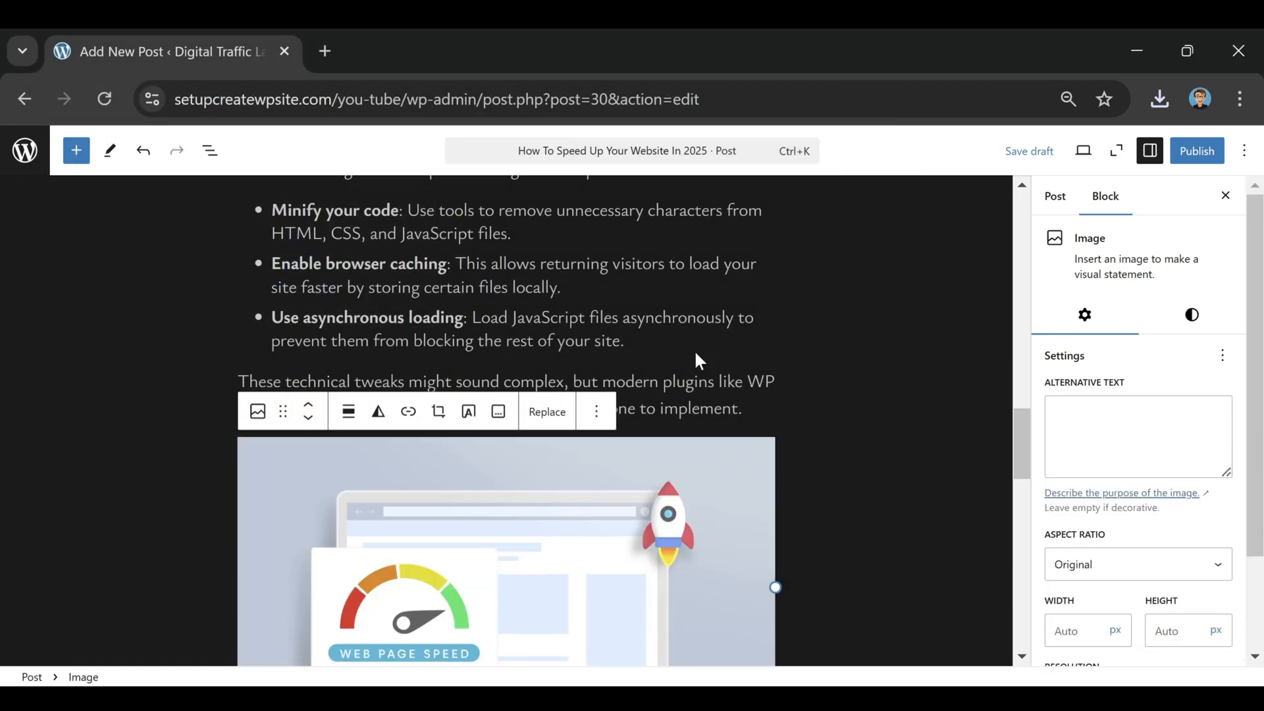
# Align the web page speed image to the center and set its resolution to Full Size
pyautogui.scroll(-3, 614, 528)
pyautogui.scroll(2, 606, 522)
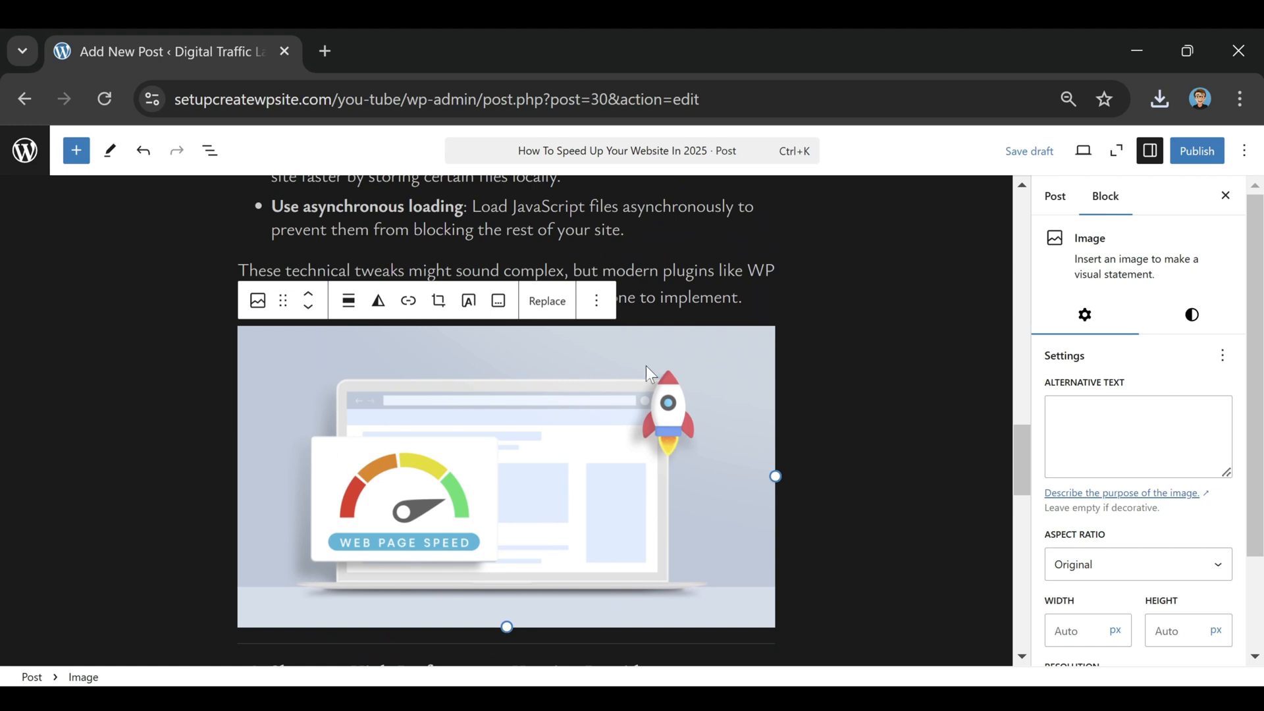
pyautogui.click(348, 301)
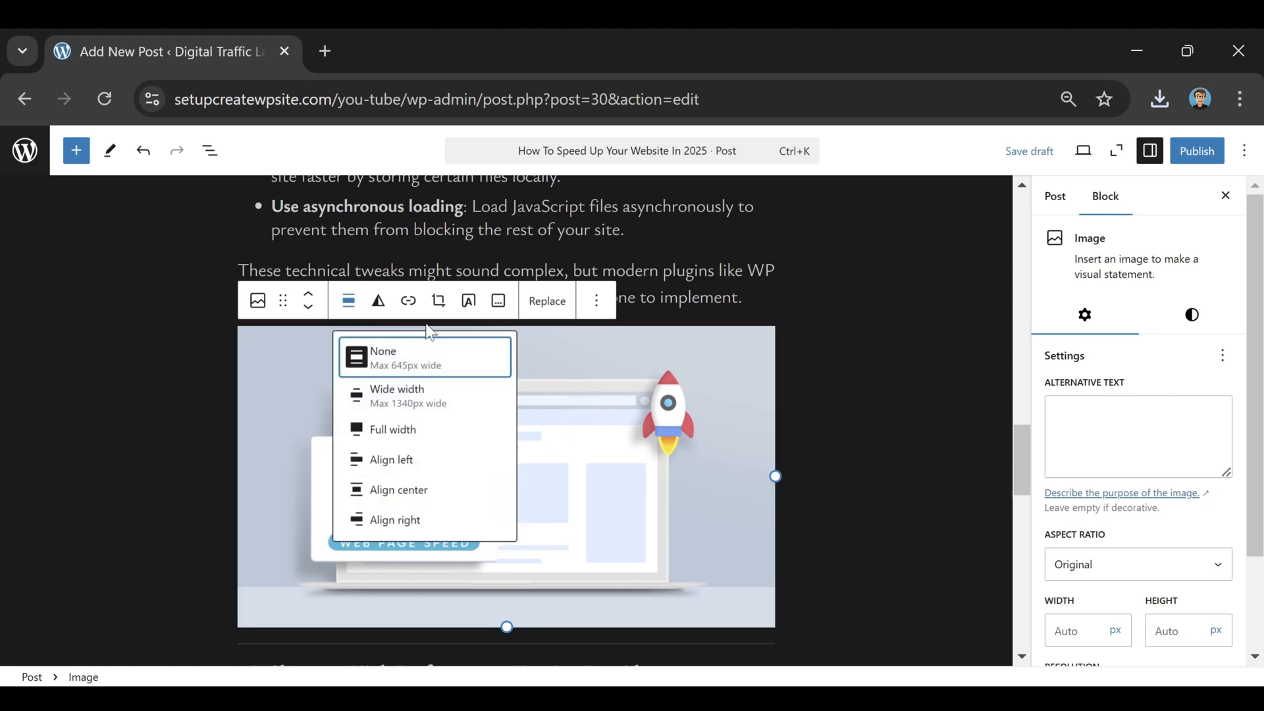
pyautogui.click(424, 488)
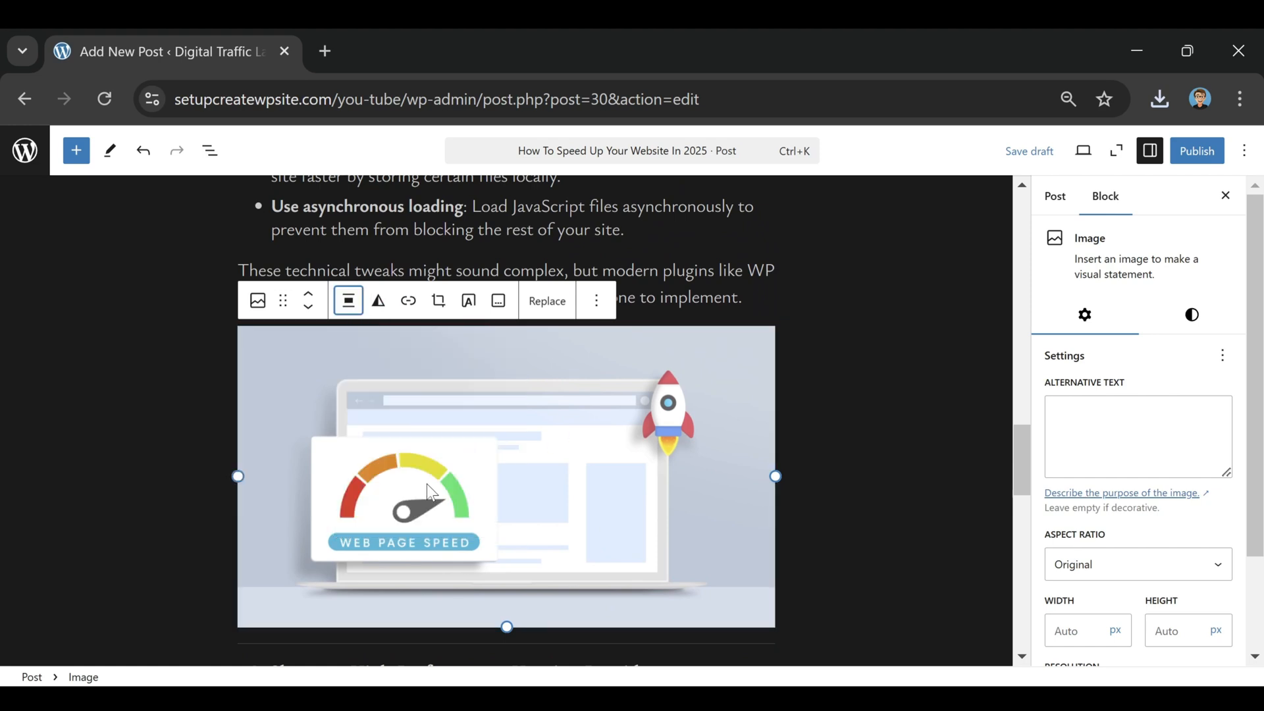
pyautogui.scroll(-2, 1178, 491)
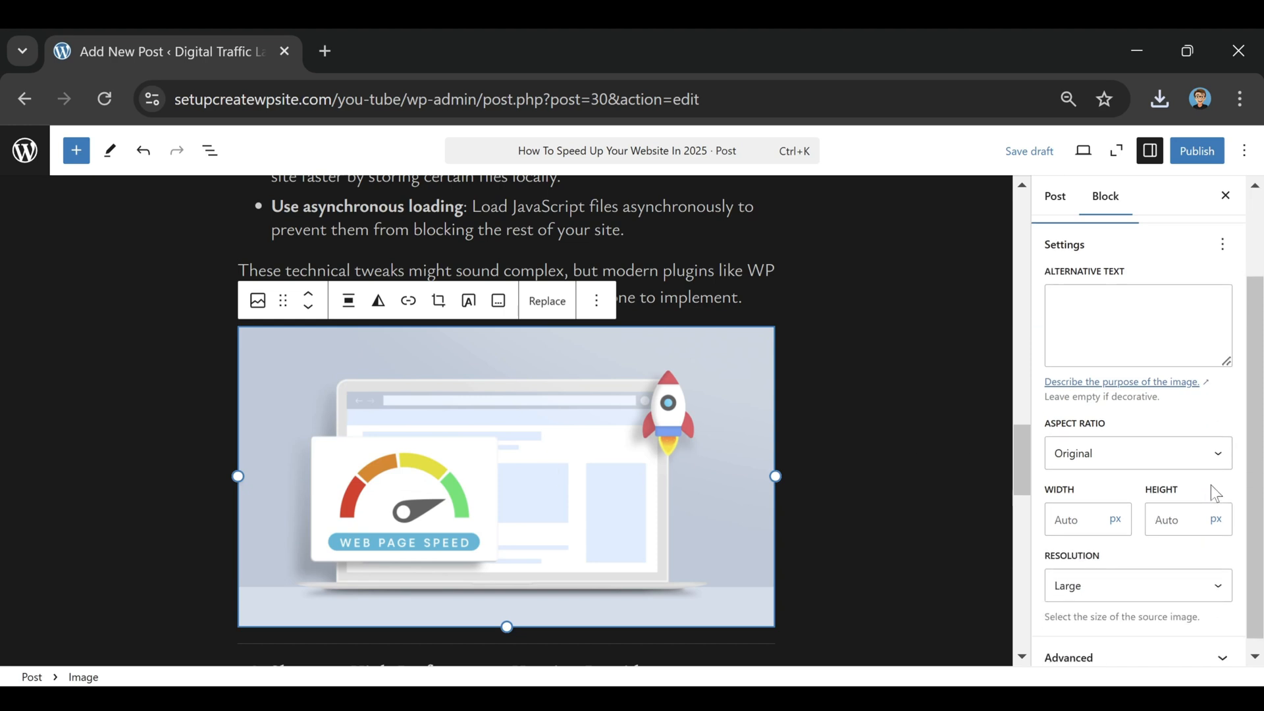
pyautogui.click(1083, 581)
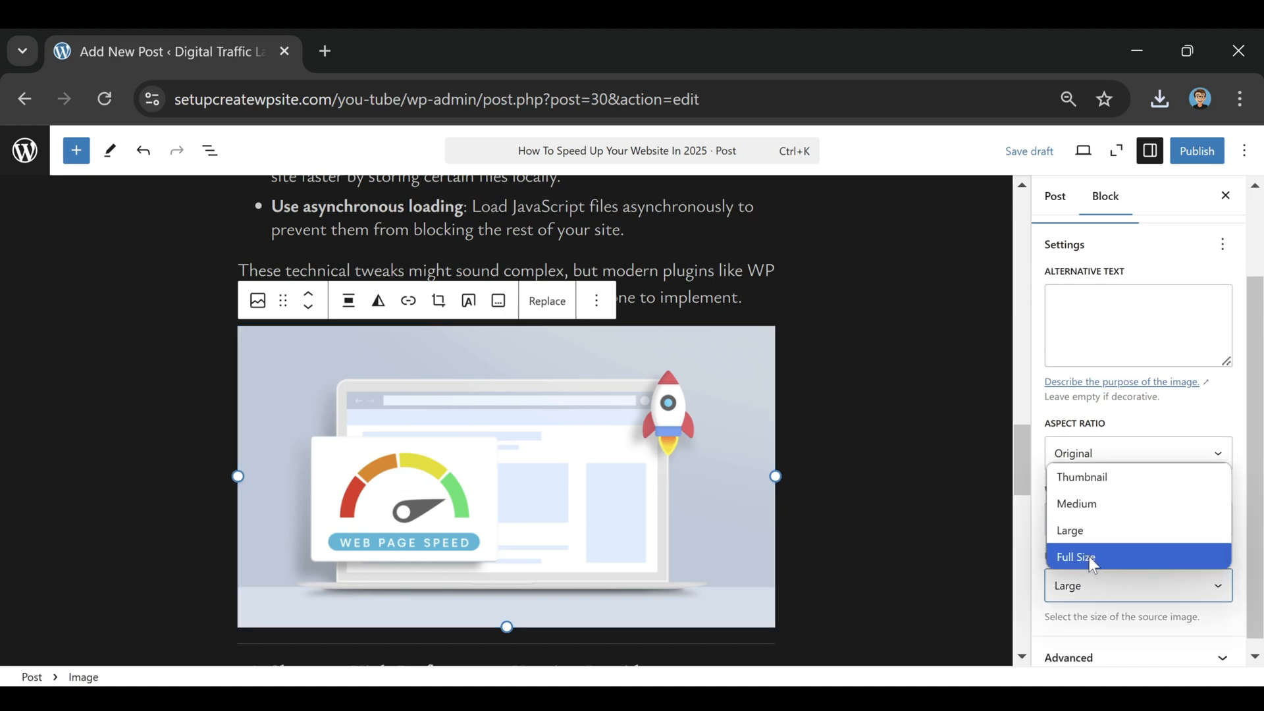
pyautogui.click(1086, 558)
pyautogui.click(690, 252)
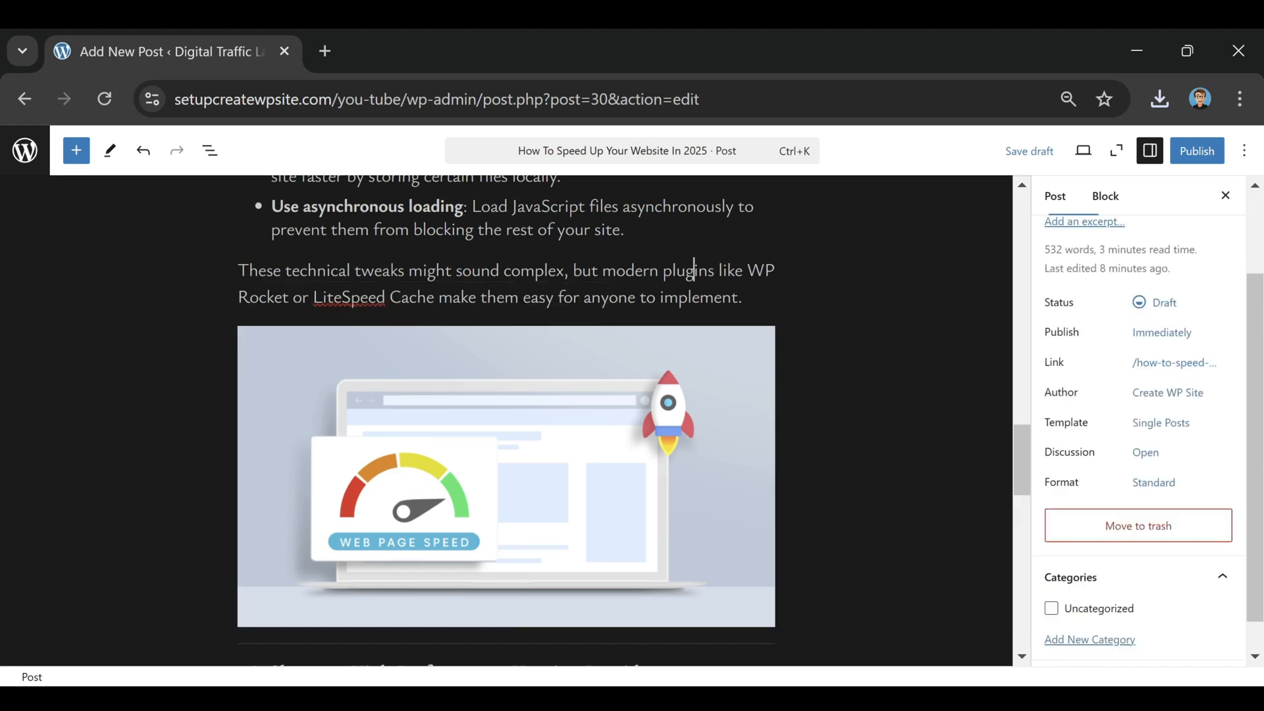
pyautogui.click(694, 270)
# View the link options for the word "SEO" in the last bullet of section #5, leaving the word unlinked
pyautogui.scroll(3, 507, 422)
pyautogui.scroll(-12, 507, 421)
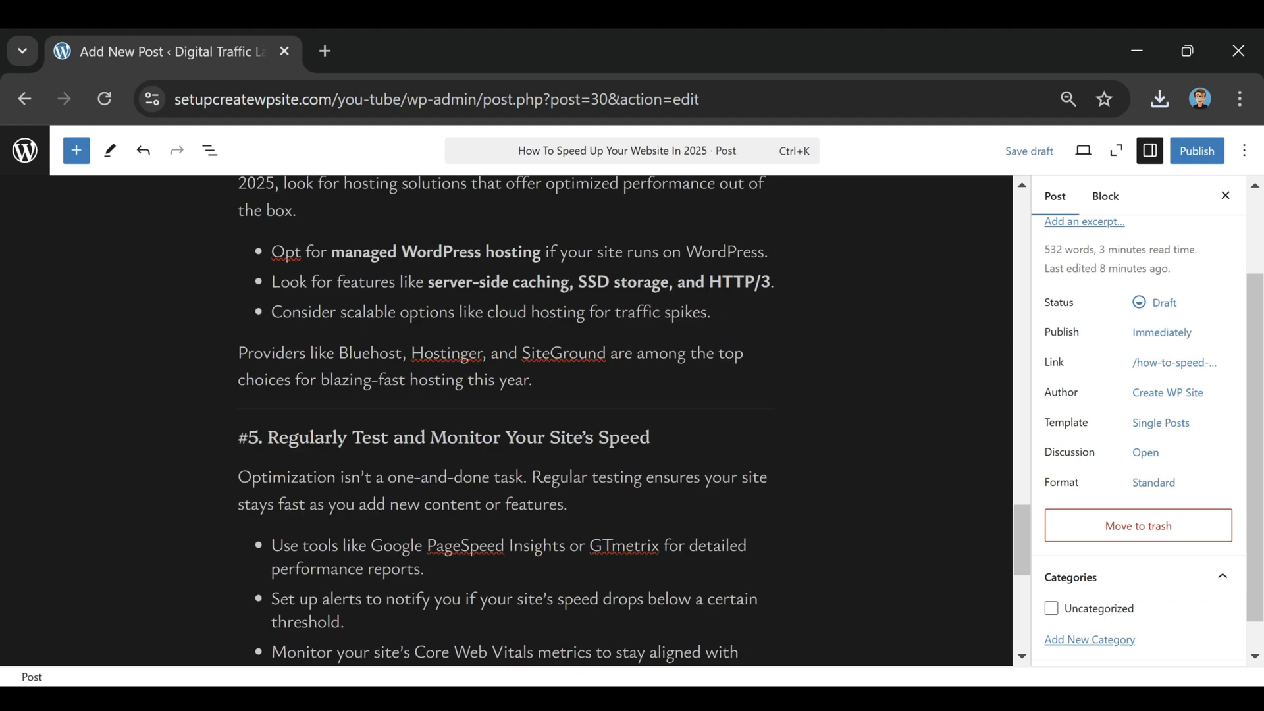
pyautogui.scroll(-6, 507, 422)
pyautogui.scroll(5, 507, 421)
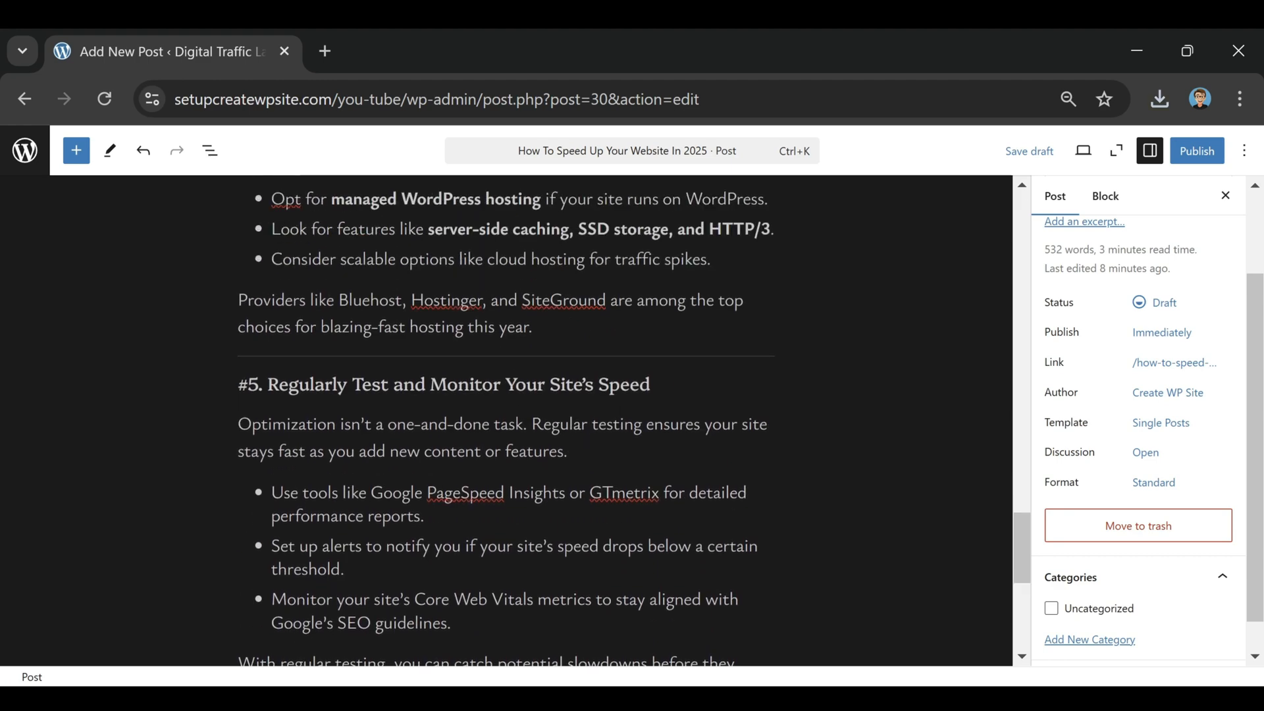
pyautogui.scroll(-5, 442, 405)
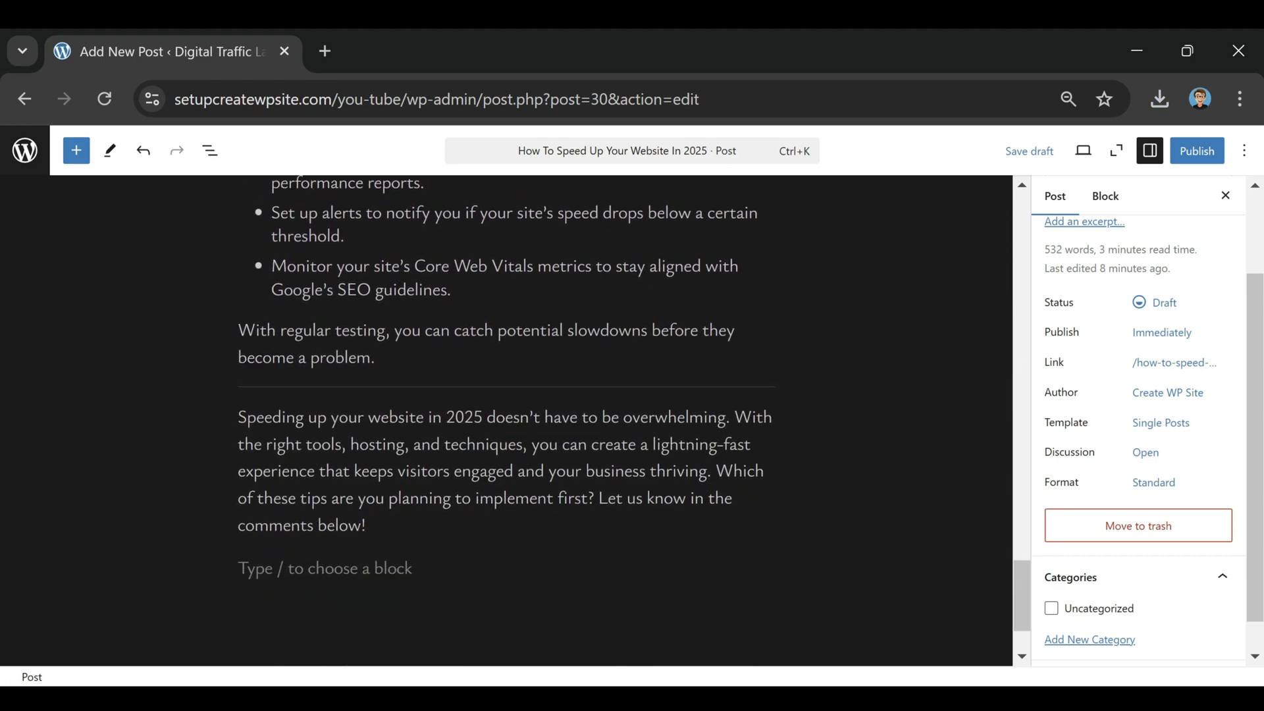
pyautogui.moveTo(370, 289); pyautogui.dragTo(338, 290)
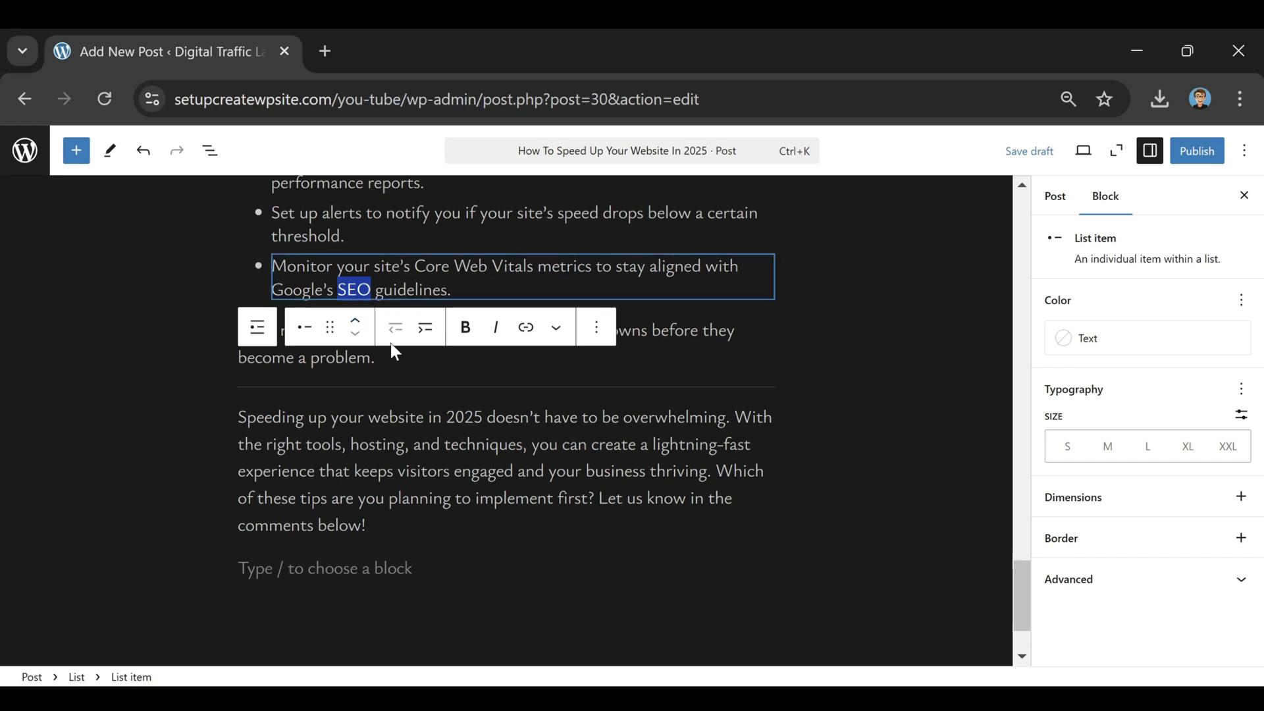
pyautogui.click(526, 327)
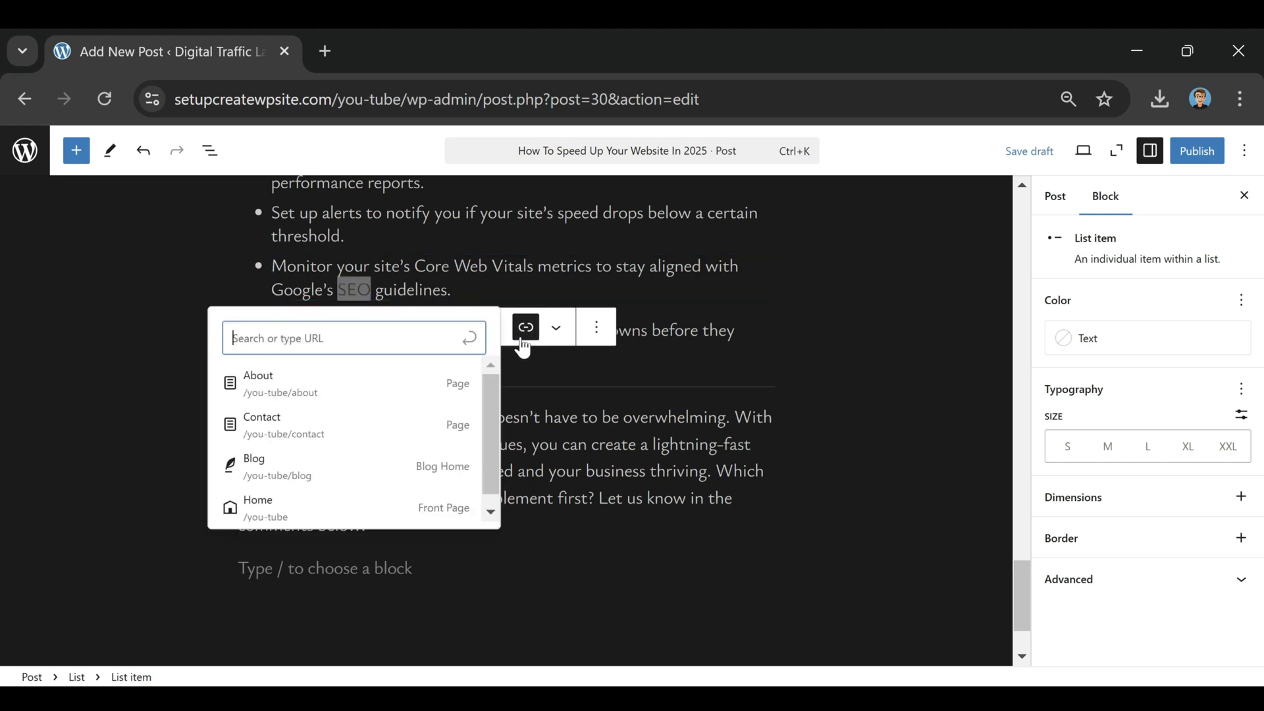
pyautogui.press('Return')
pyautogui.press('Escape')
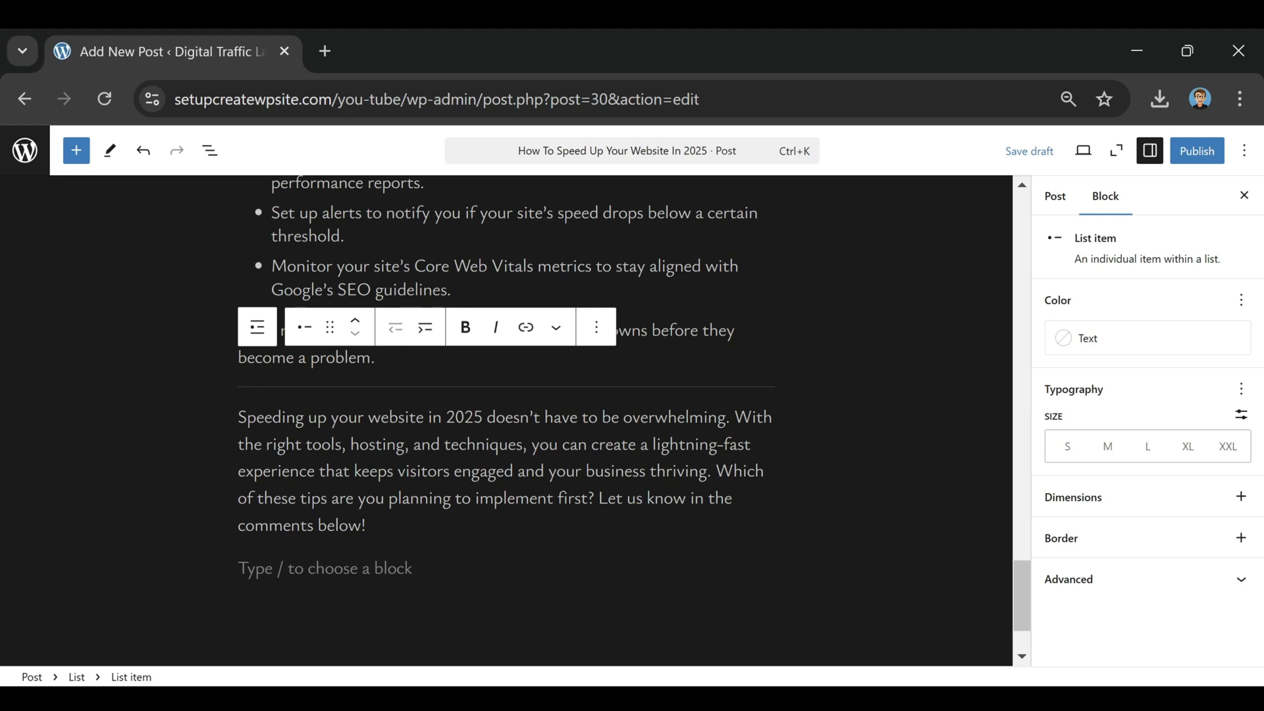
pyautogui.click(433, 417)
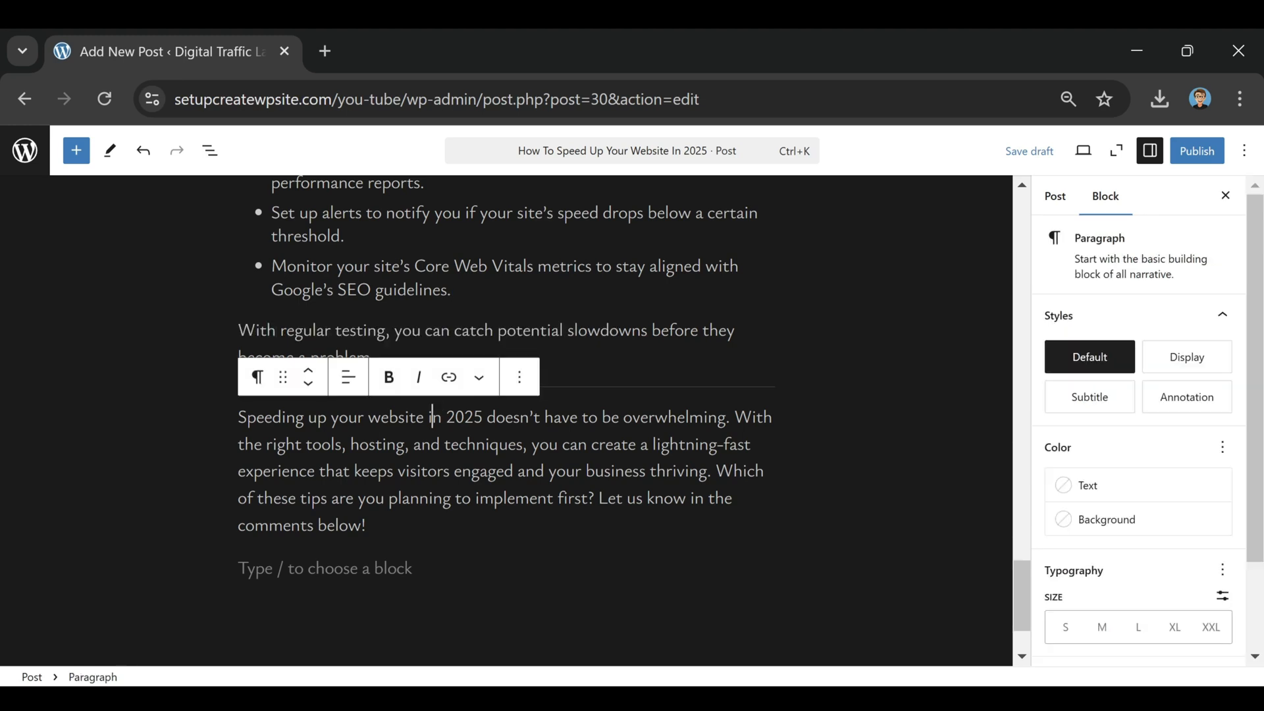
# Try the Contrast and Accent 1 text colors on the closing paragraph and clear the text color
pyautogui.moveTo(239, 418); pyautogui.dragTo(423, 417)
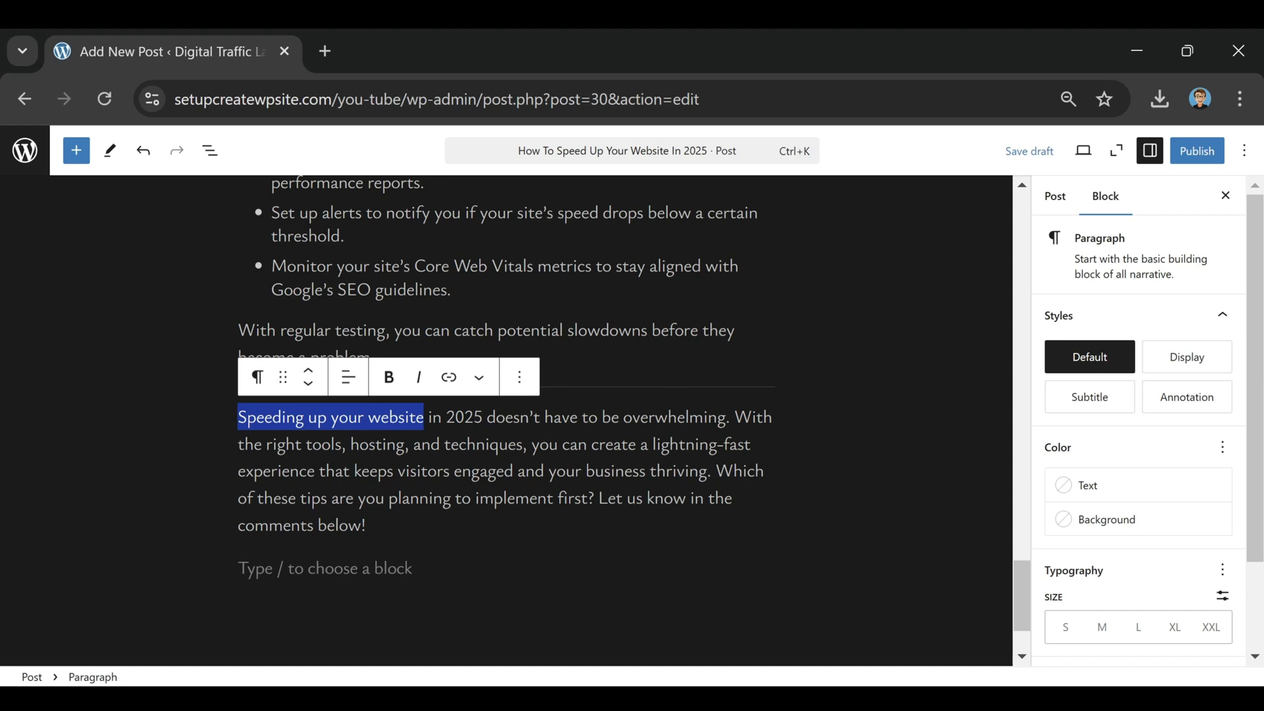
pyautogui.click(1095, 491)
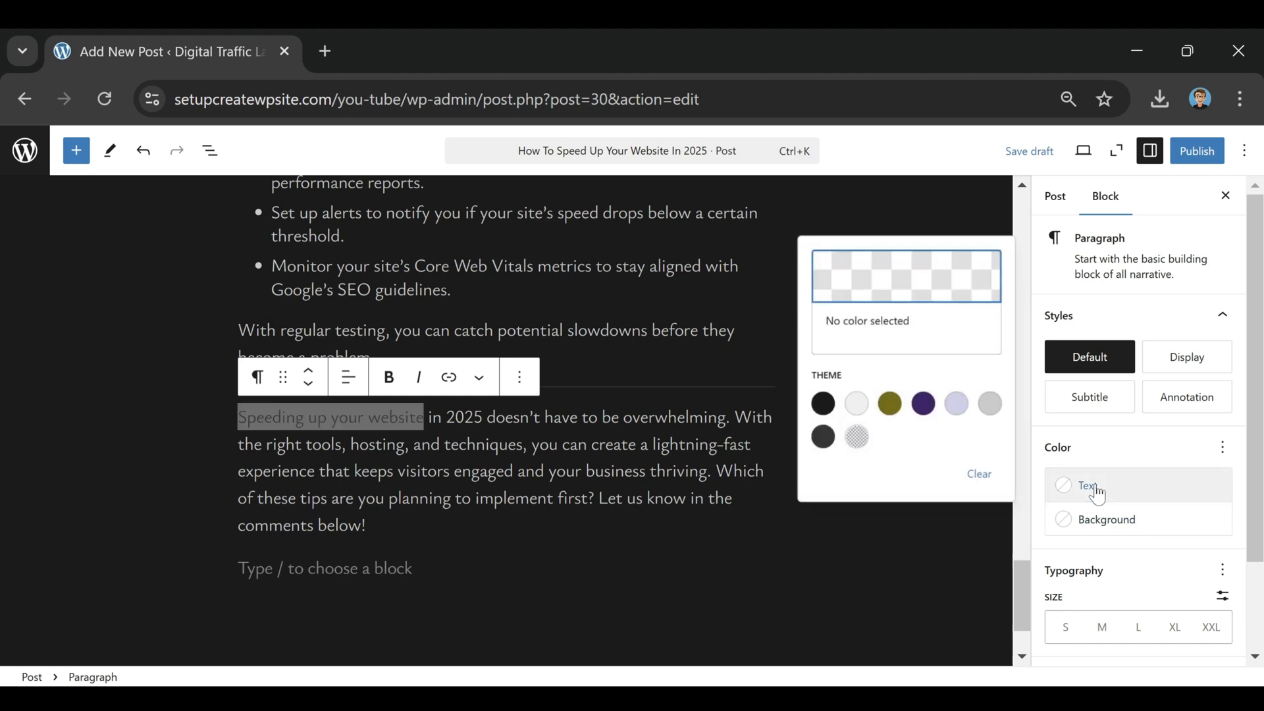
pyautogui.click(855, 406)
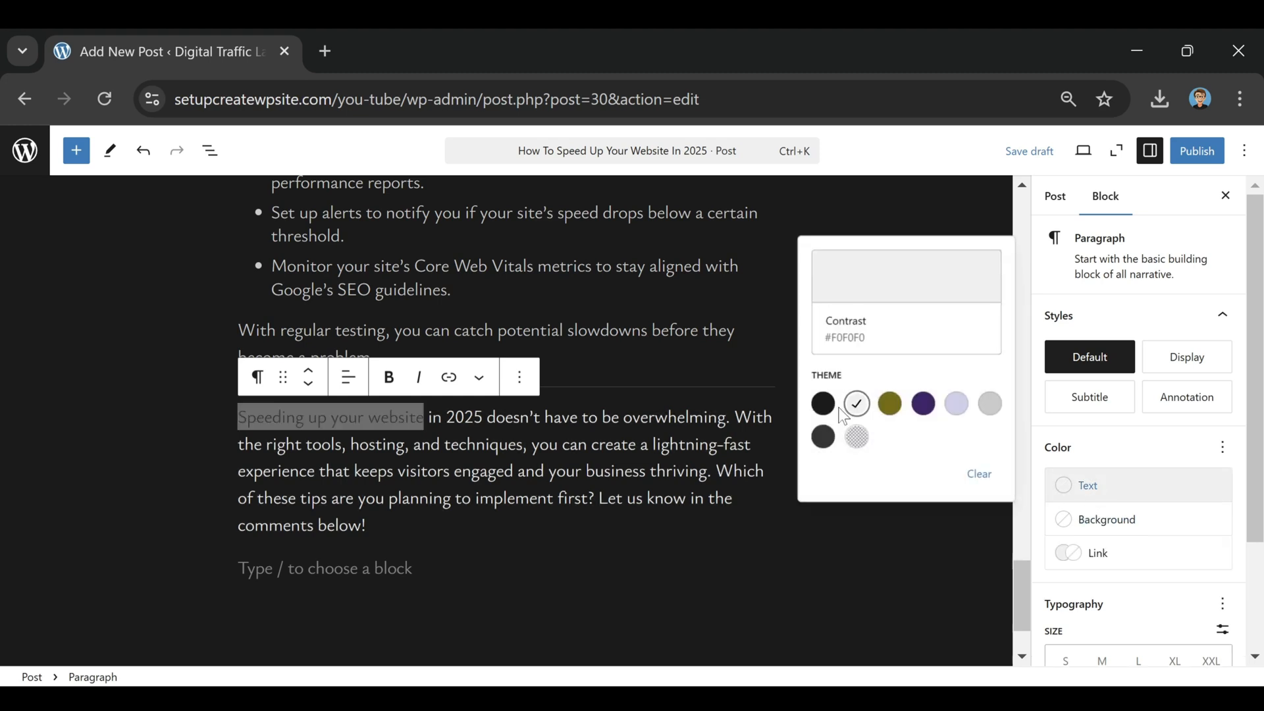
pyautogui.click(890, 403)
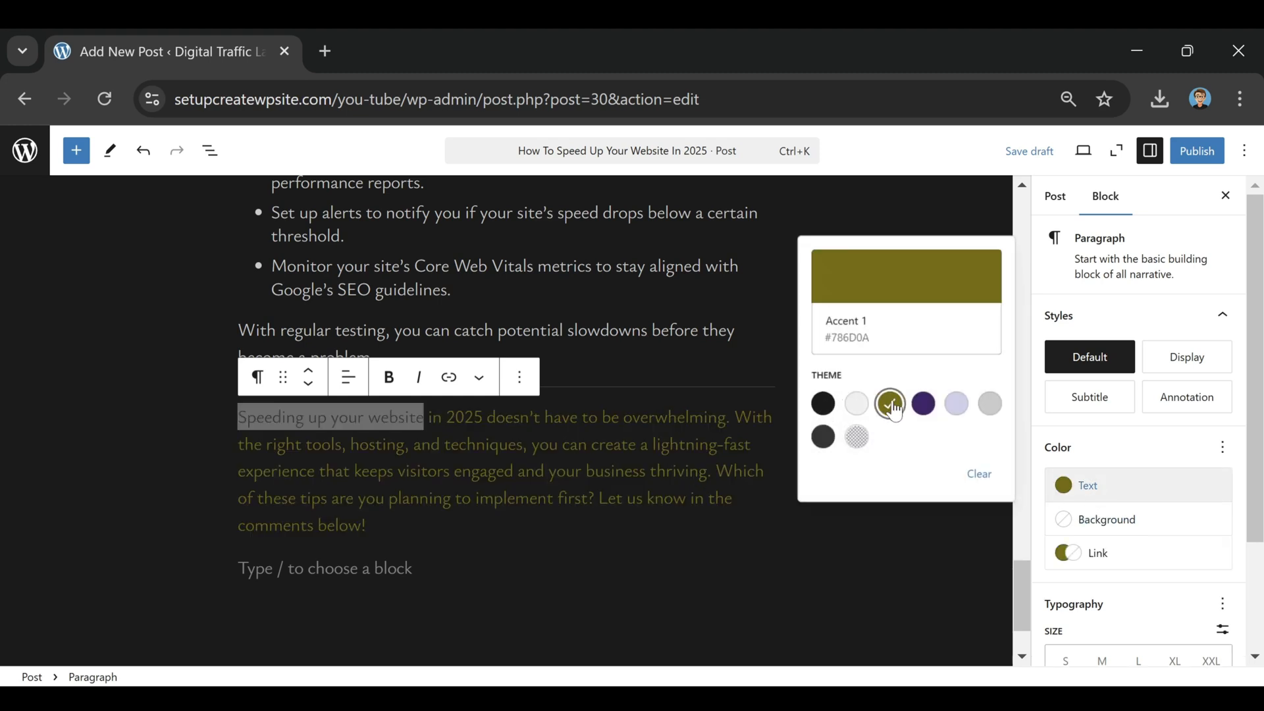
pyautogui.click(859, 407)
pyautogui.click(971, 477)
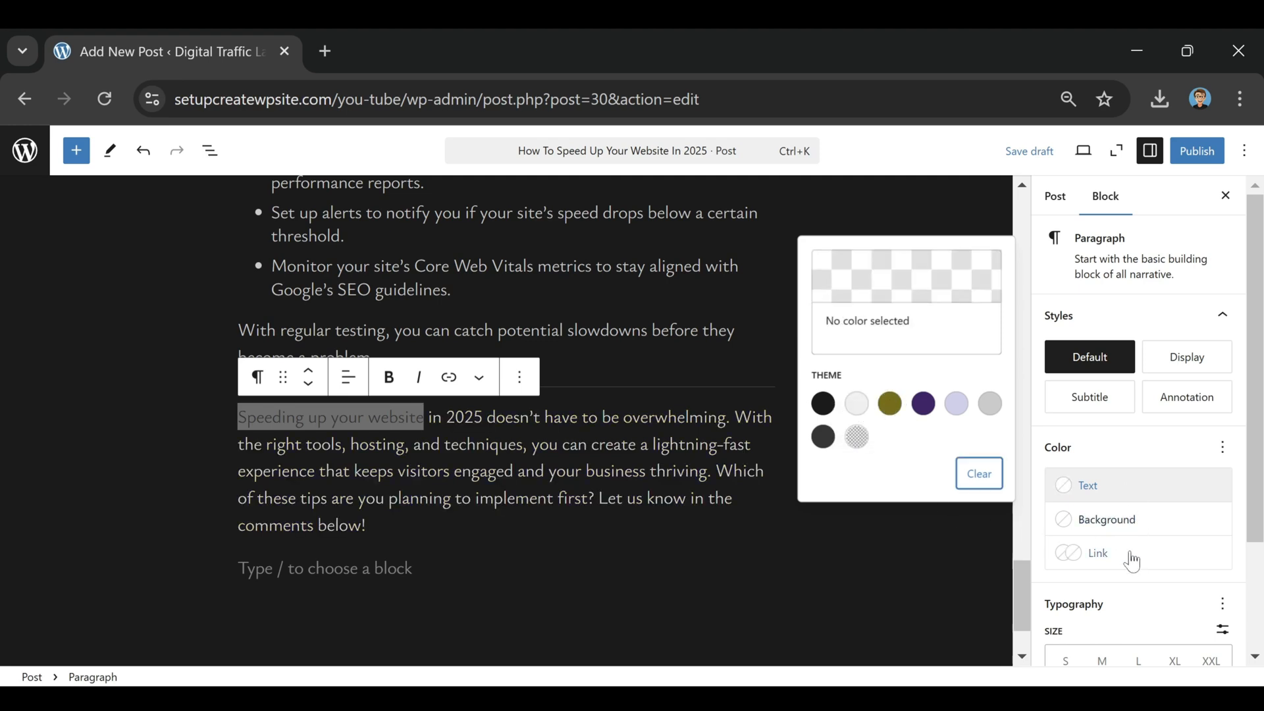
pyautogui.click(1110, 491)
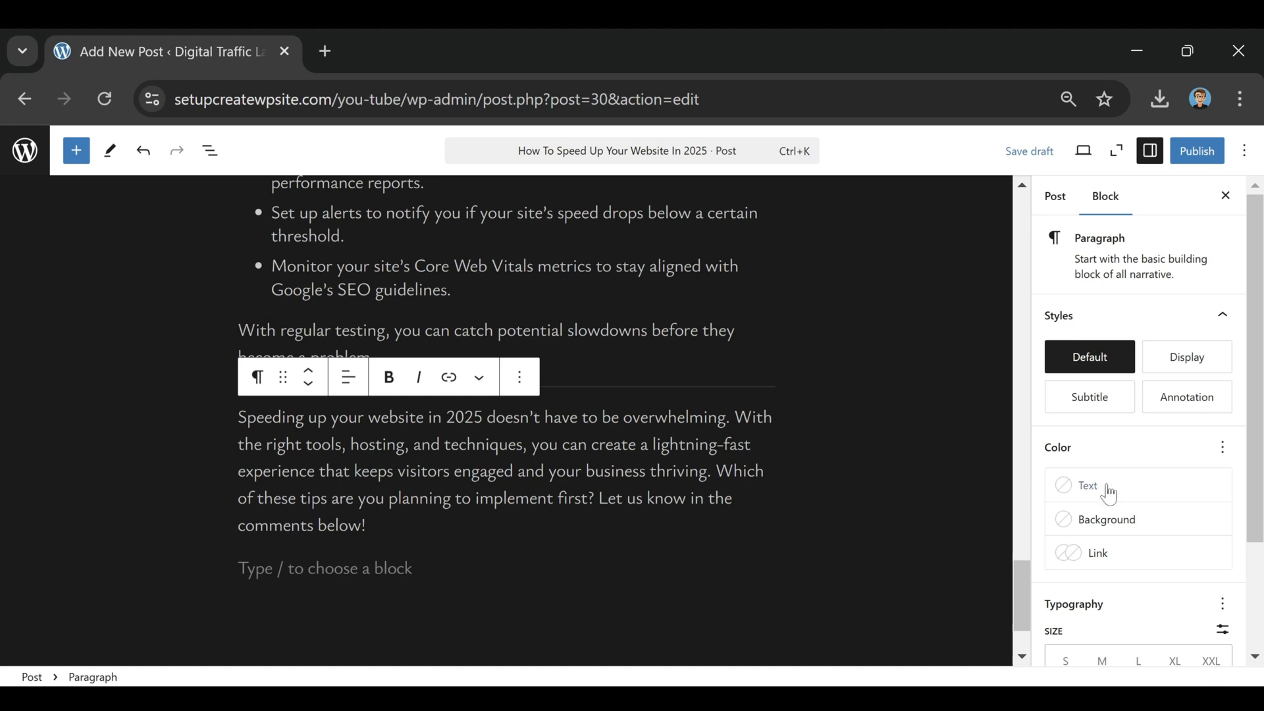
# Open the post's settings and view its link options, leaving the URL slug as it is
pyautogui.scroll(-2, 1110, 493)
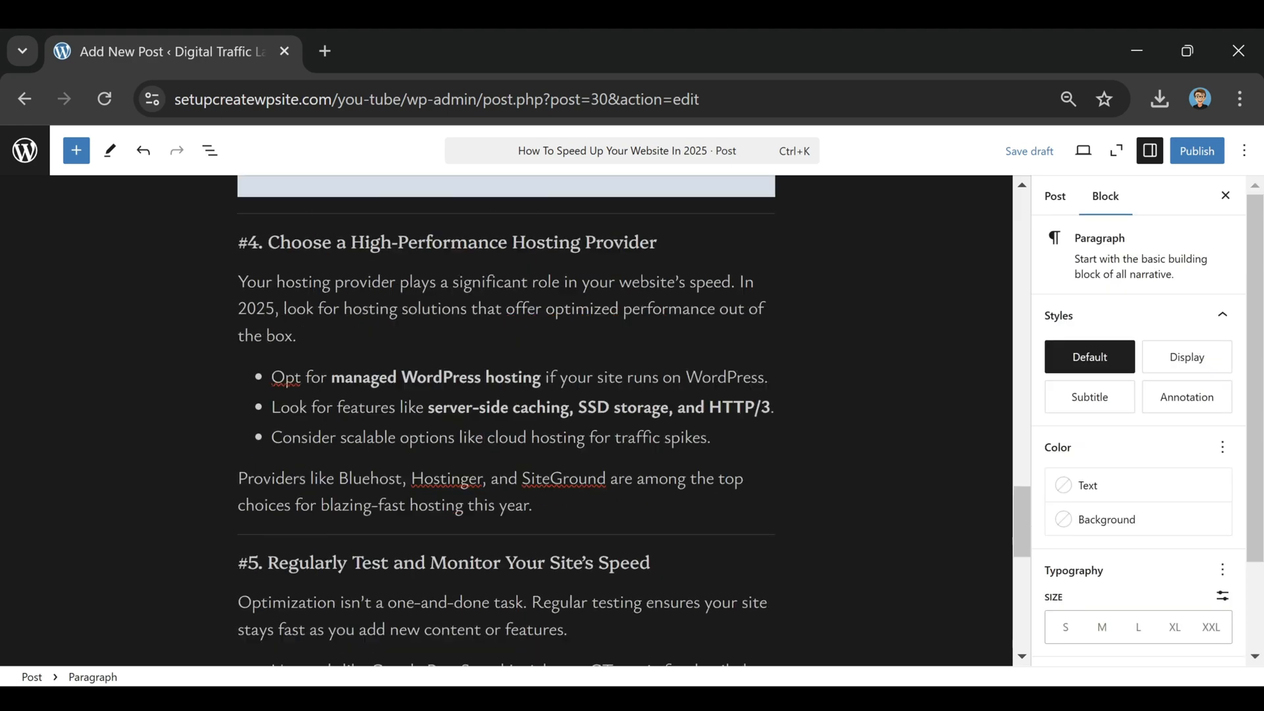
pyautogui.scroll(12, 506, 421)
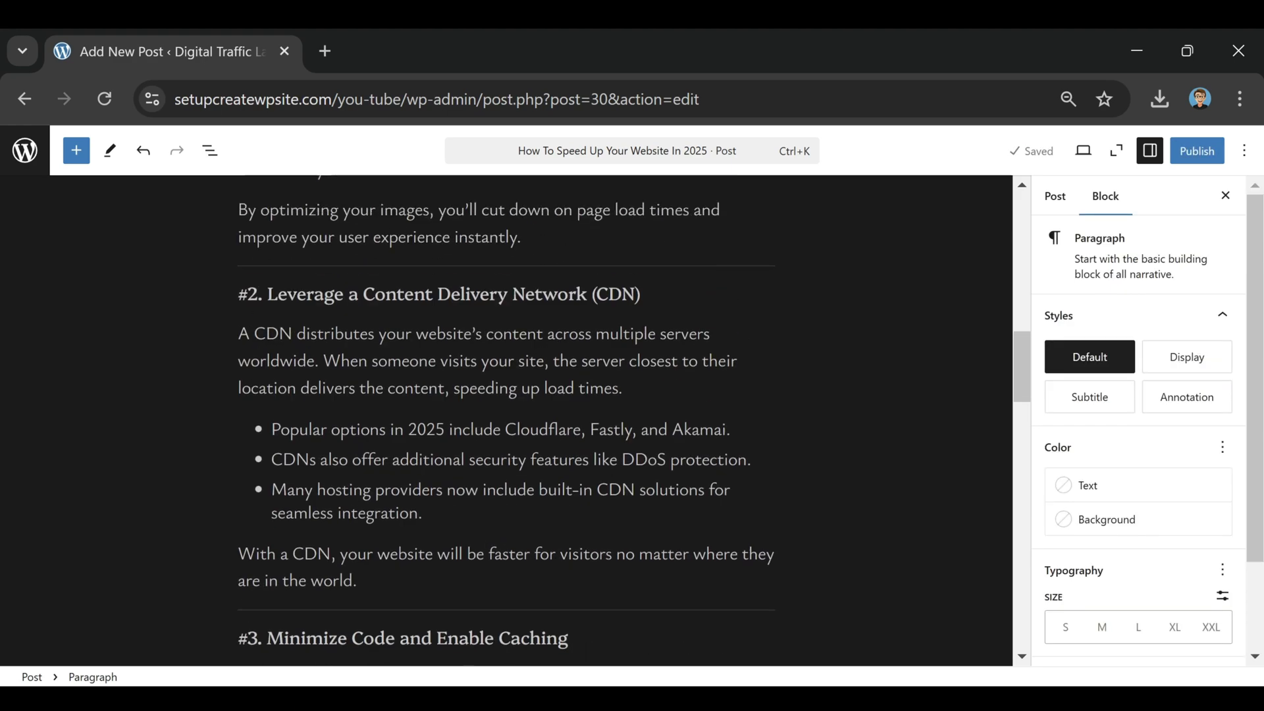
pyautogui.scroll(4, 505, 421)
pyautogui.click(1060, 197)
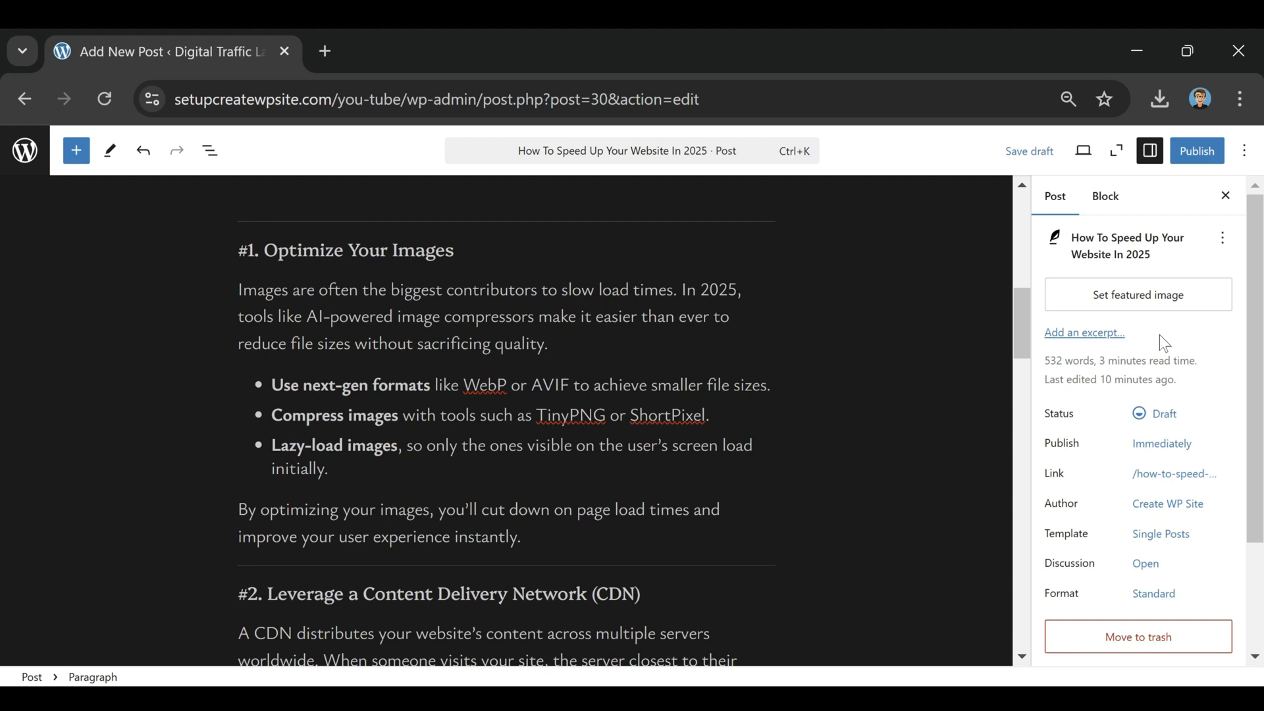
pyautogui.scroll(-2, 1159, 334)
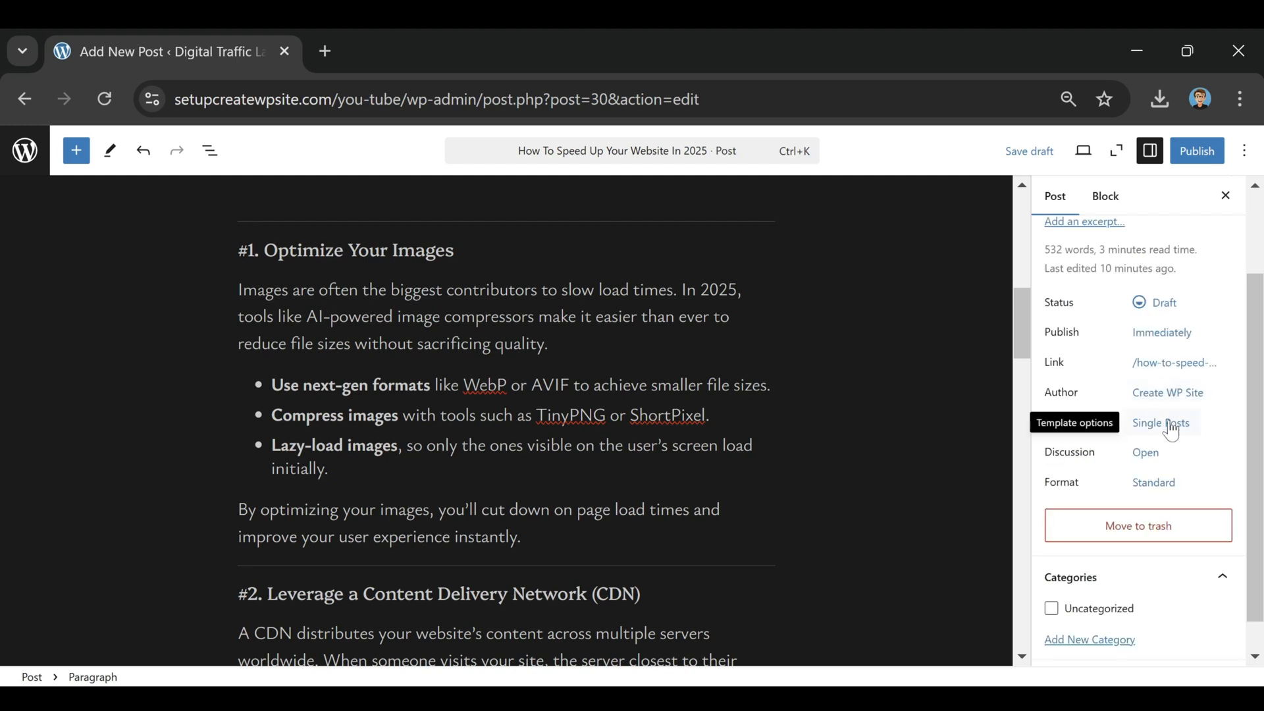
pyautogui.click(1162, 380)
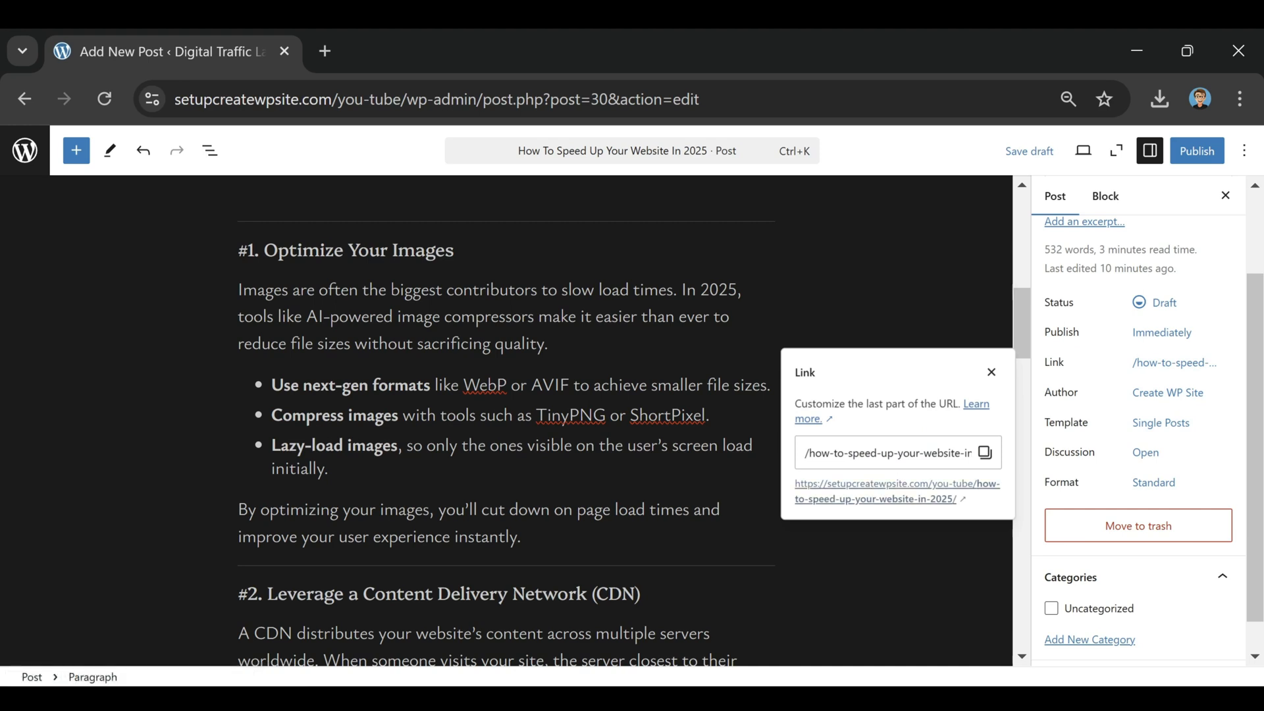
pyautogui.moveTo(858, 453); pyautogui.dragTo(1047, 448)
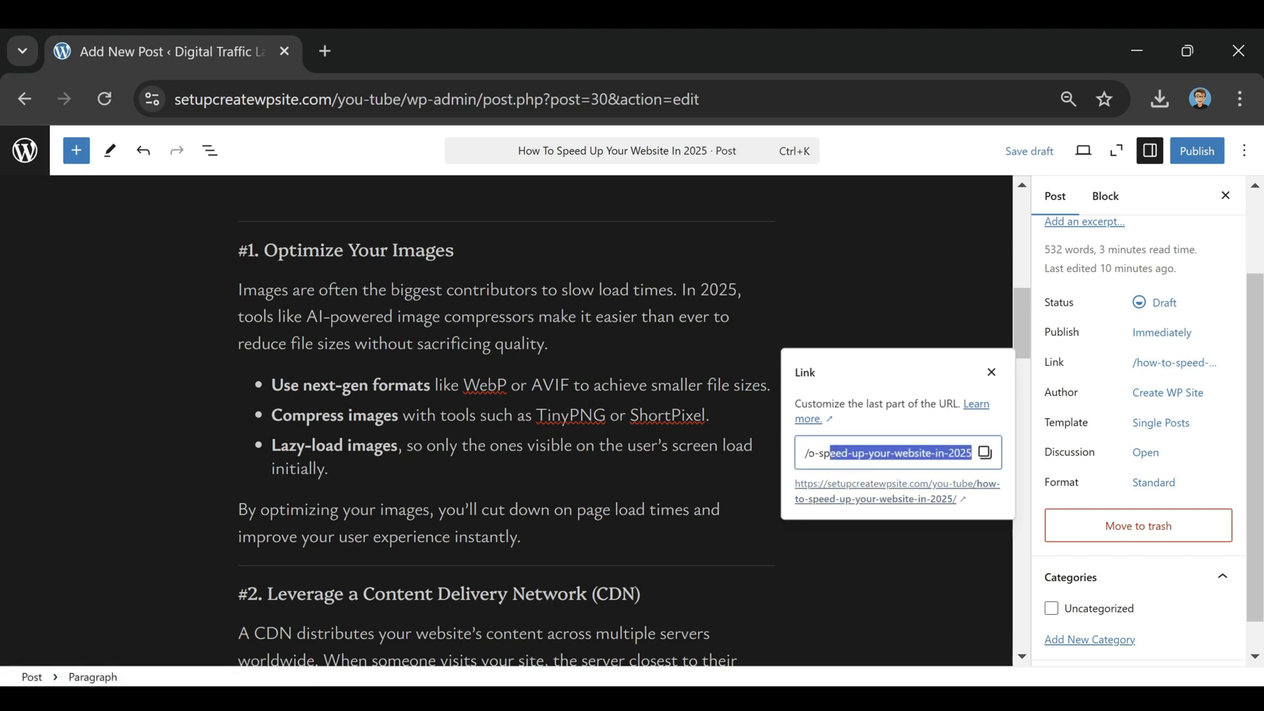
pyautogui.click(919, 453)
pyautogui.scroll(-3, 507, 422)
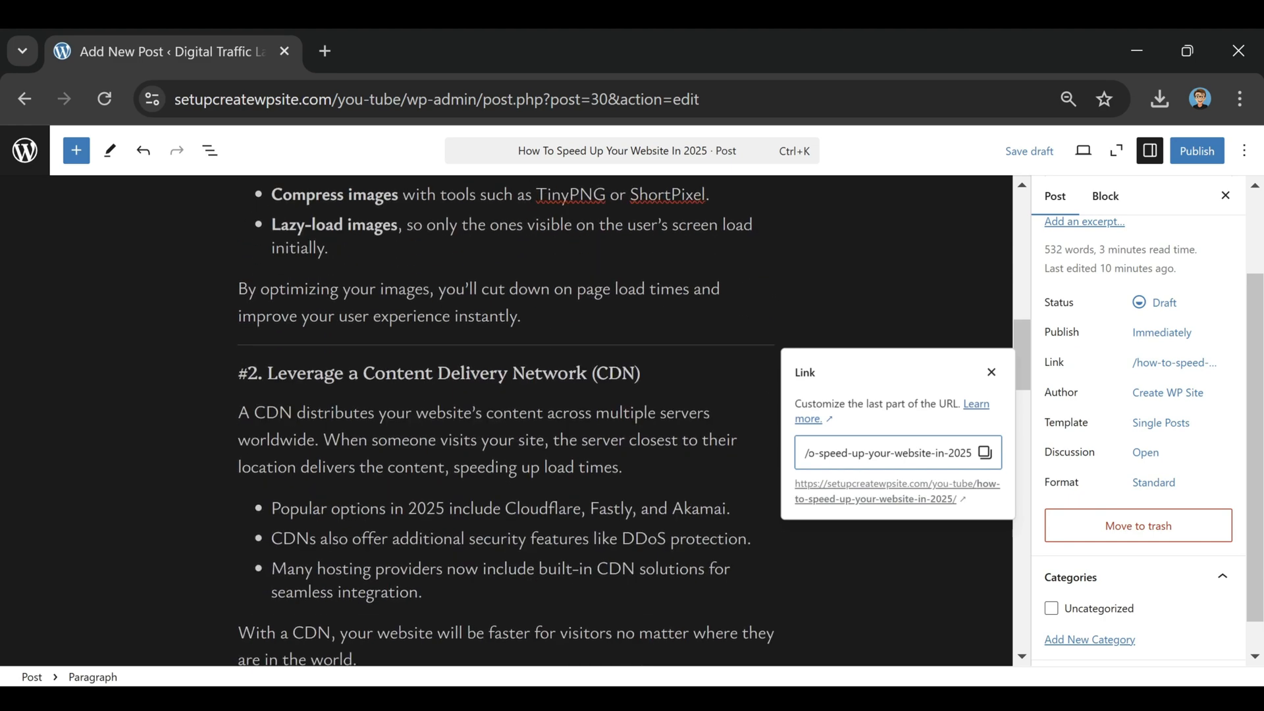
pyautogui.scroll(10, 507, 422)
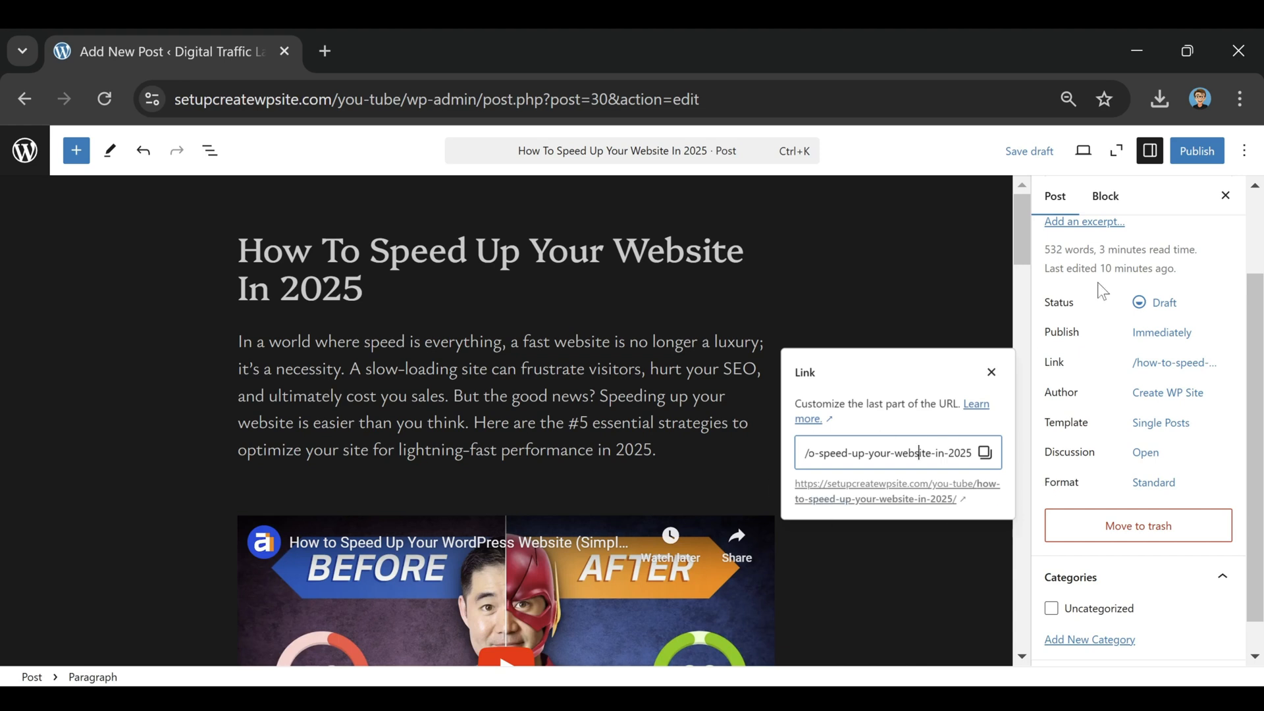
pyautogui.click(1208, 227)
# Add a new top-level category named "SEO" to the post
pyautogui.scroll(-1, 1139, 395)
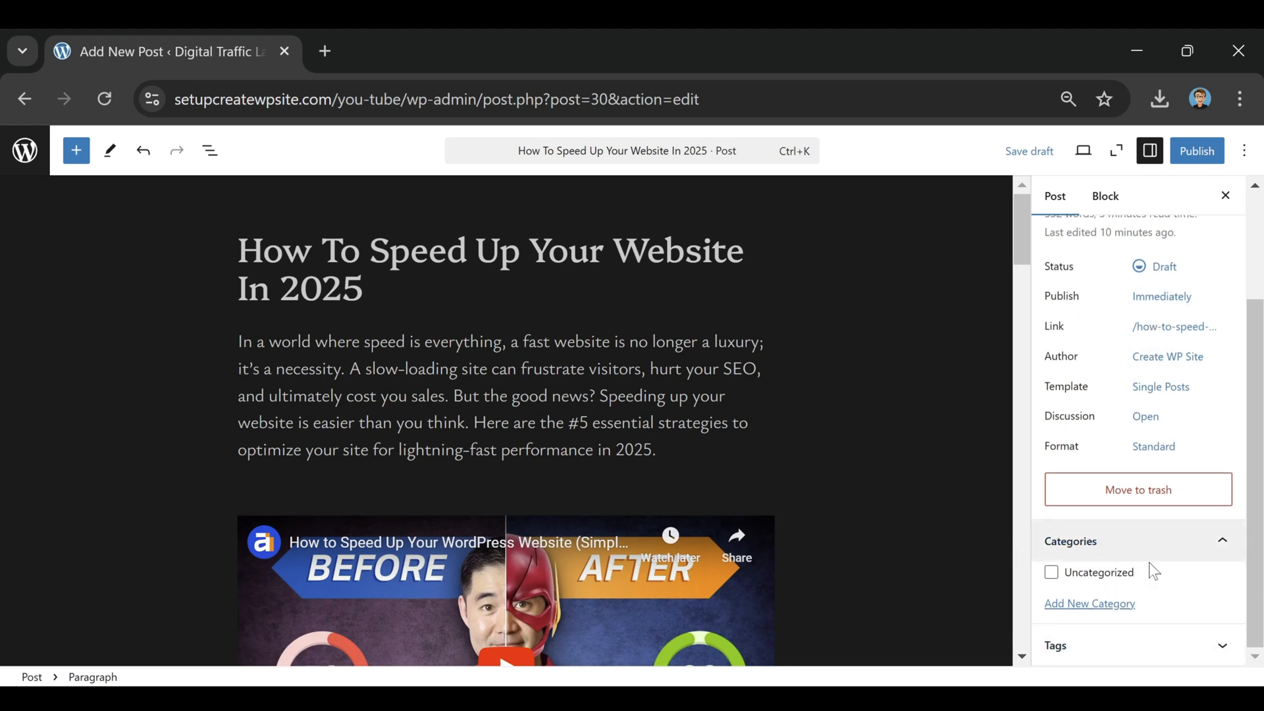
pyautogui.click(1096, 604)
pyautogui.scroll(-3, 1101, 526)
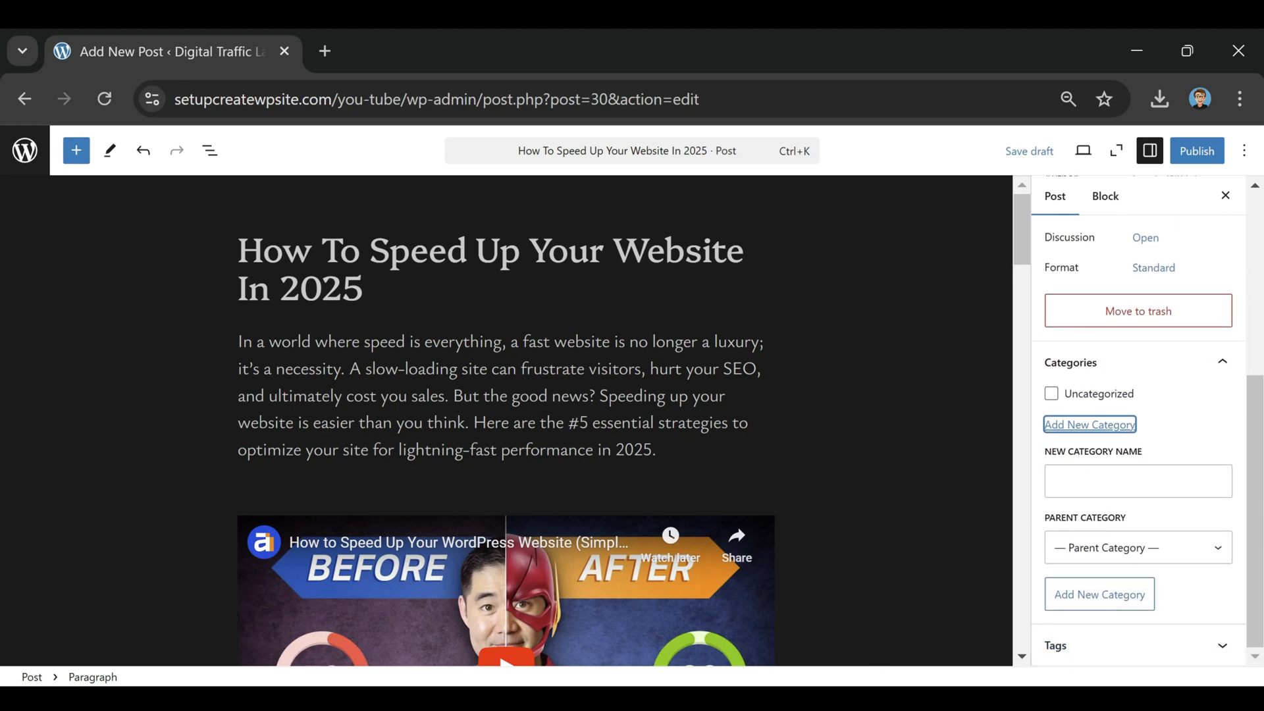
pyautogui.click(1139, 482)
pyautogui.write('SEO')
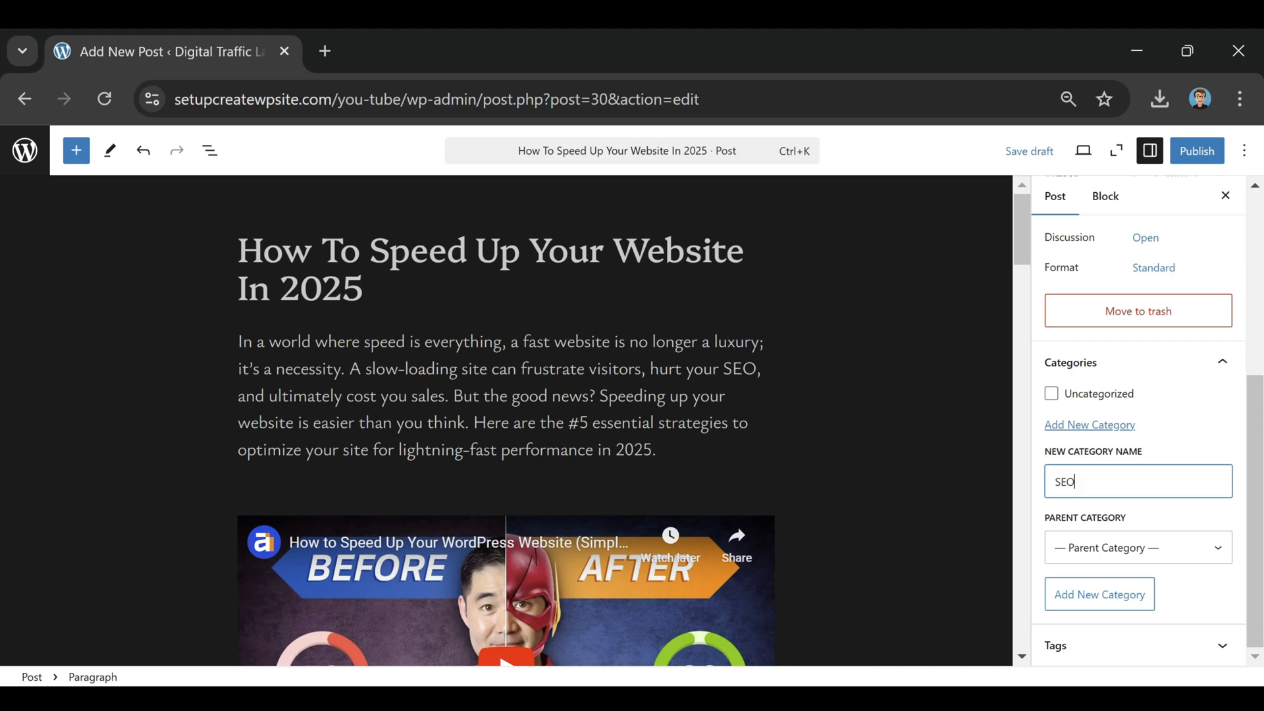
pyautogui.click(1155, 569)
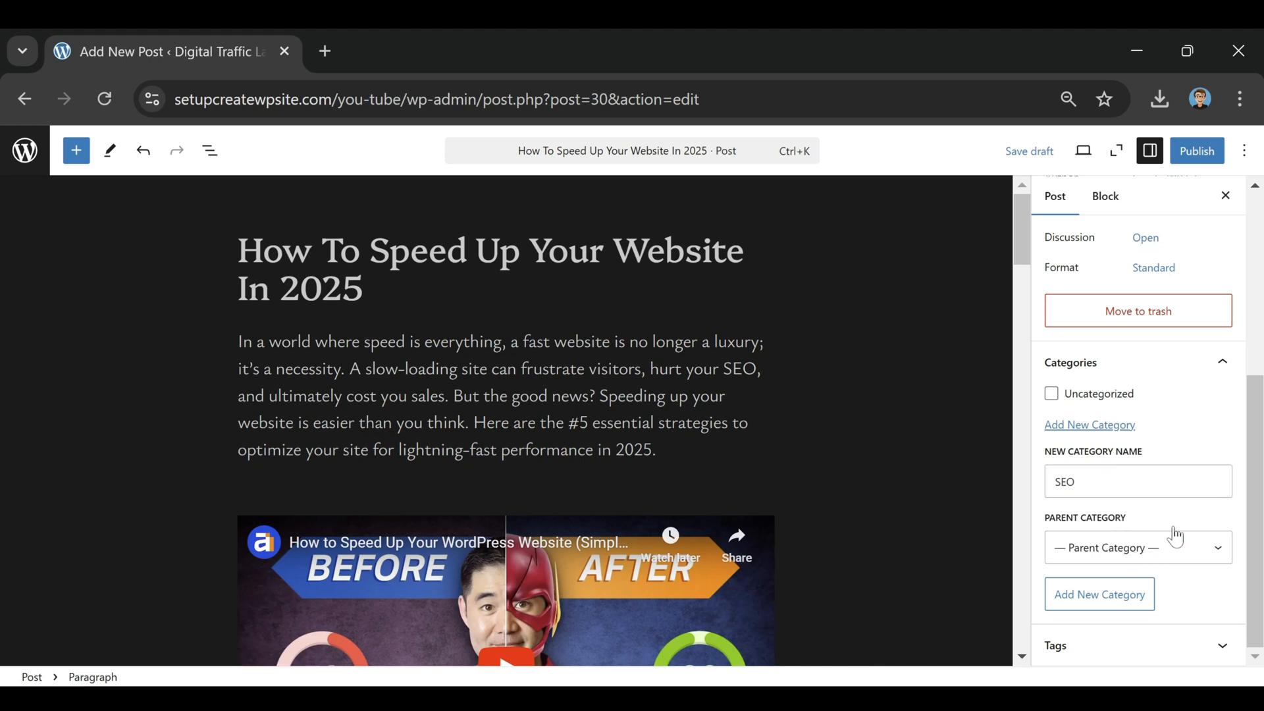
pyautogui.click(1124, 596)
# Add a second new category named "Website Speed" to the post, without a parent category
pyautogui.write('Website Speed')
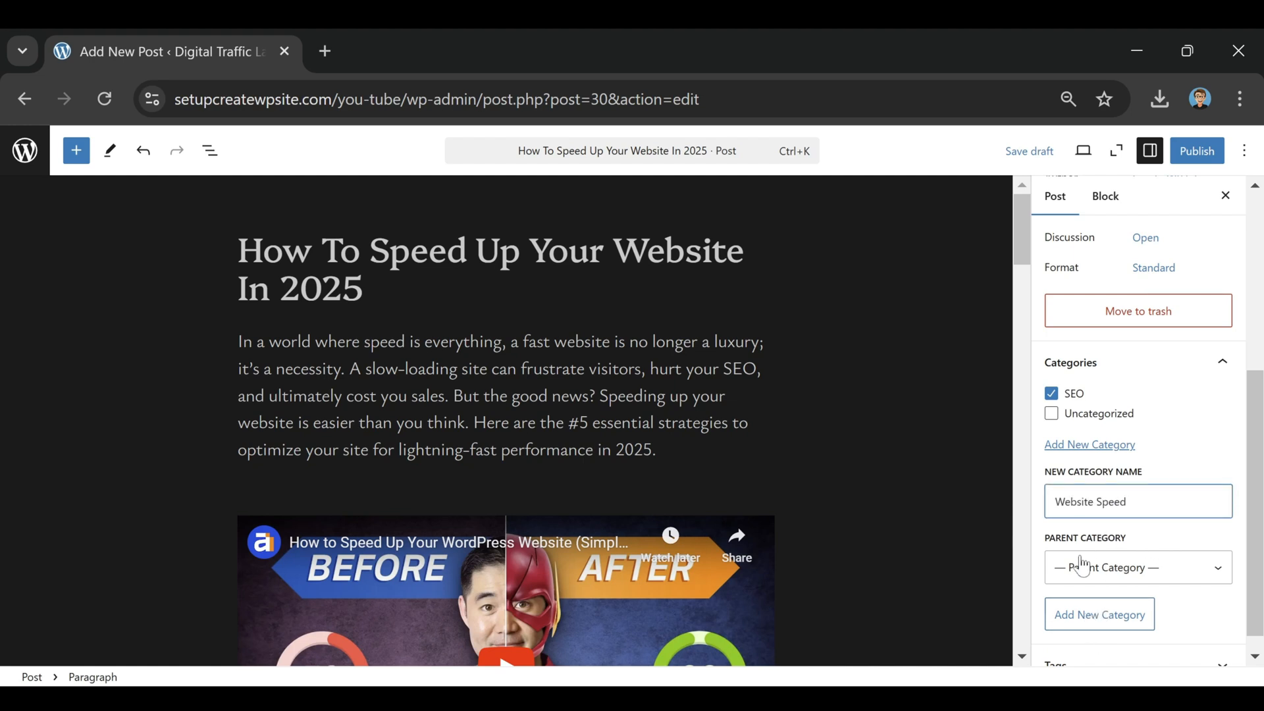
pyautogui.click(1125, 561)
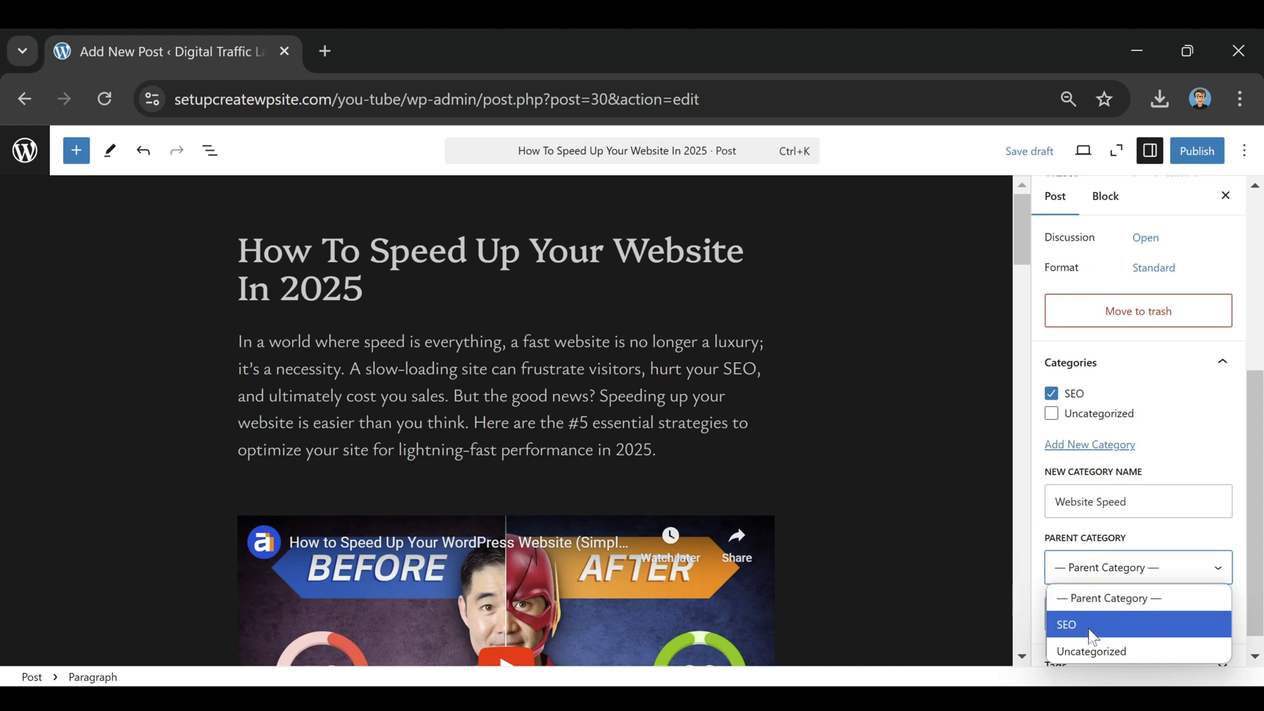
pyautogui.click(1146, 596)
pyautogui.click(1119, 613)
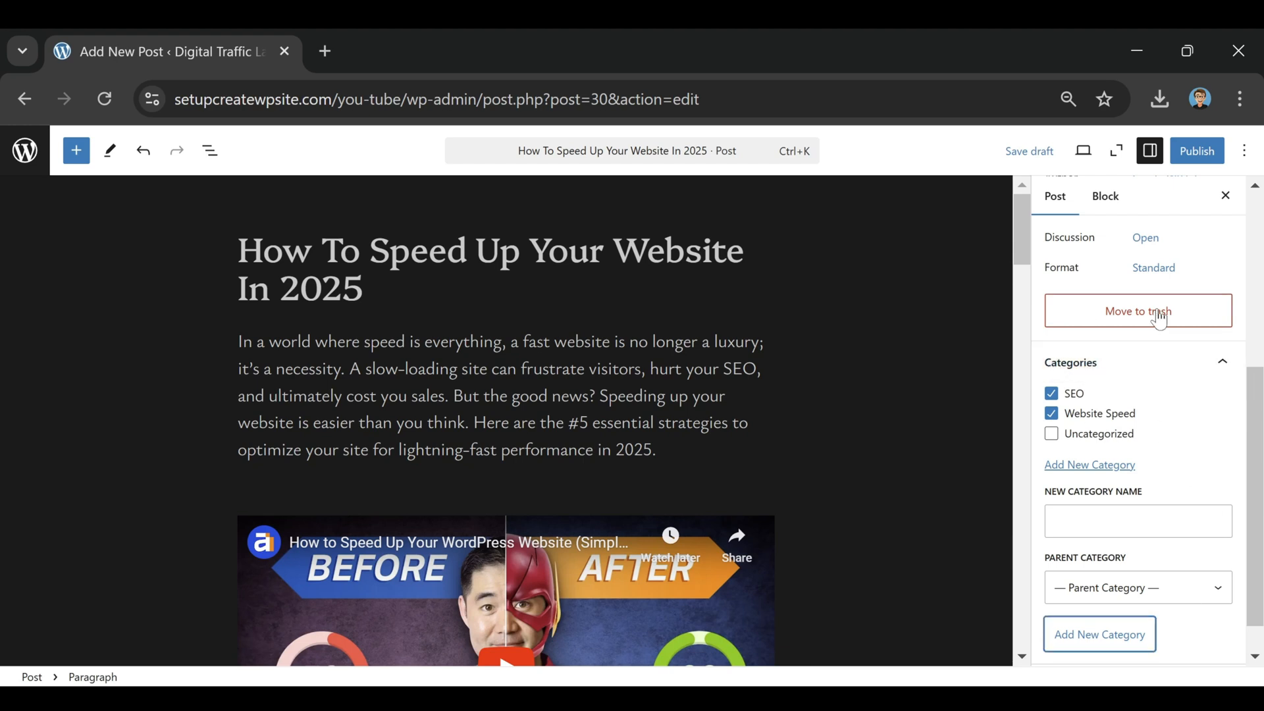
# Add the tag "ways to speed up website" to the post
pyautogui.scroll(-1, 1175, 473)
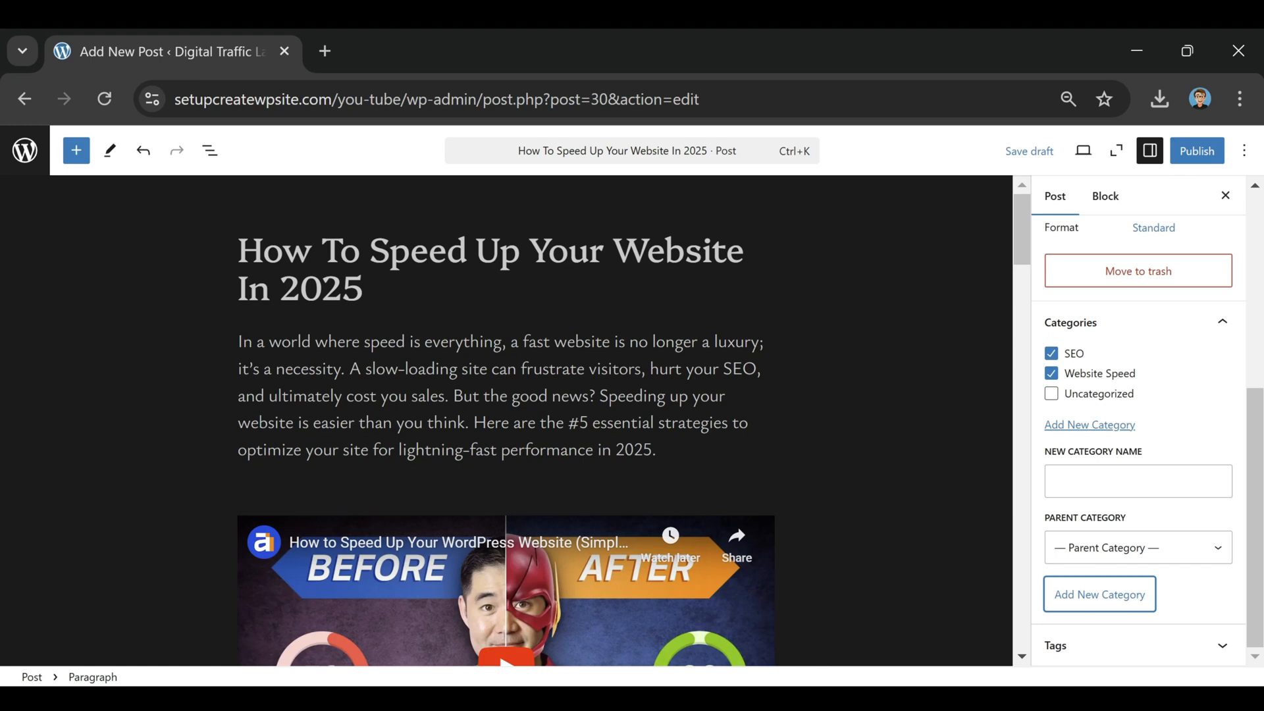
pyautogui.click(1150, 656)
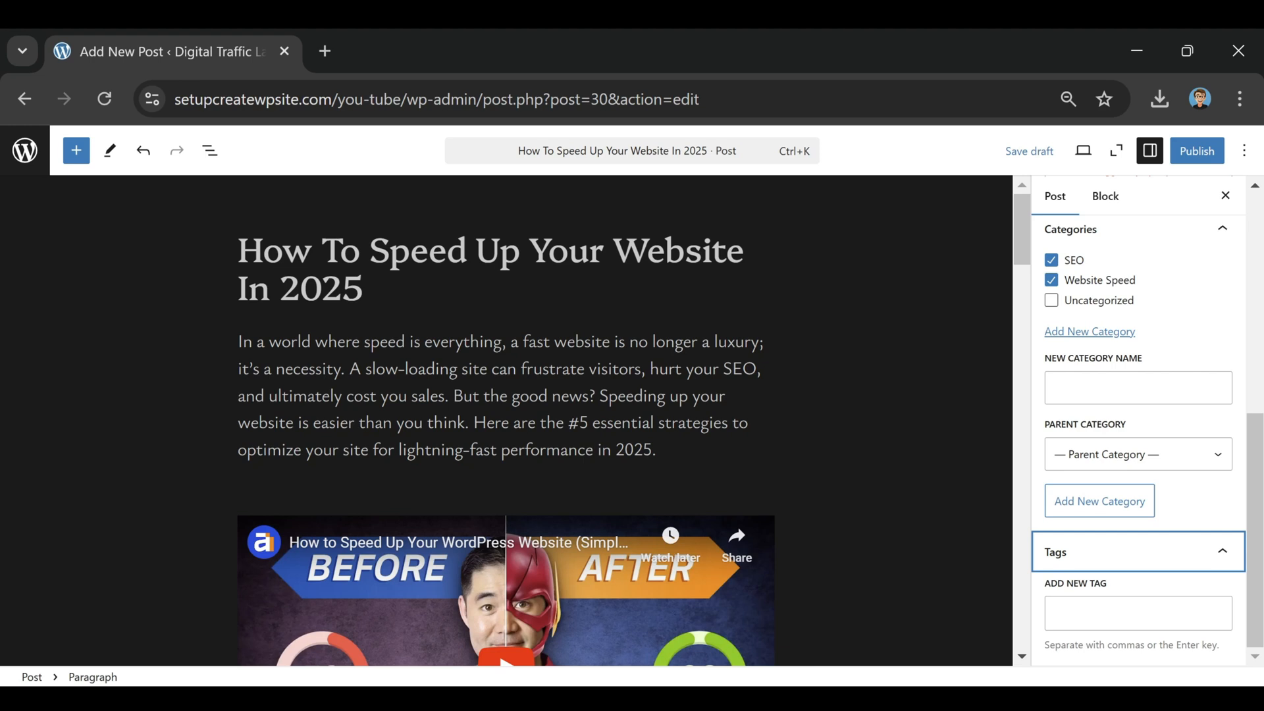
pyautogui.press('Tab')
pyautogui.write('ways to speed up website')
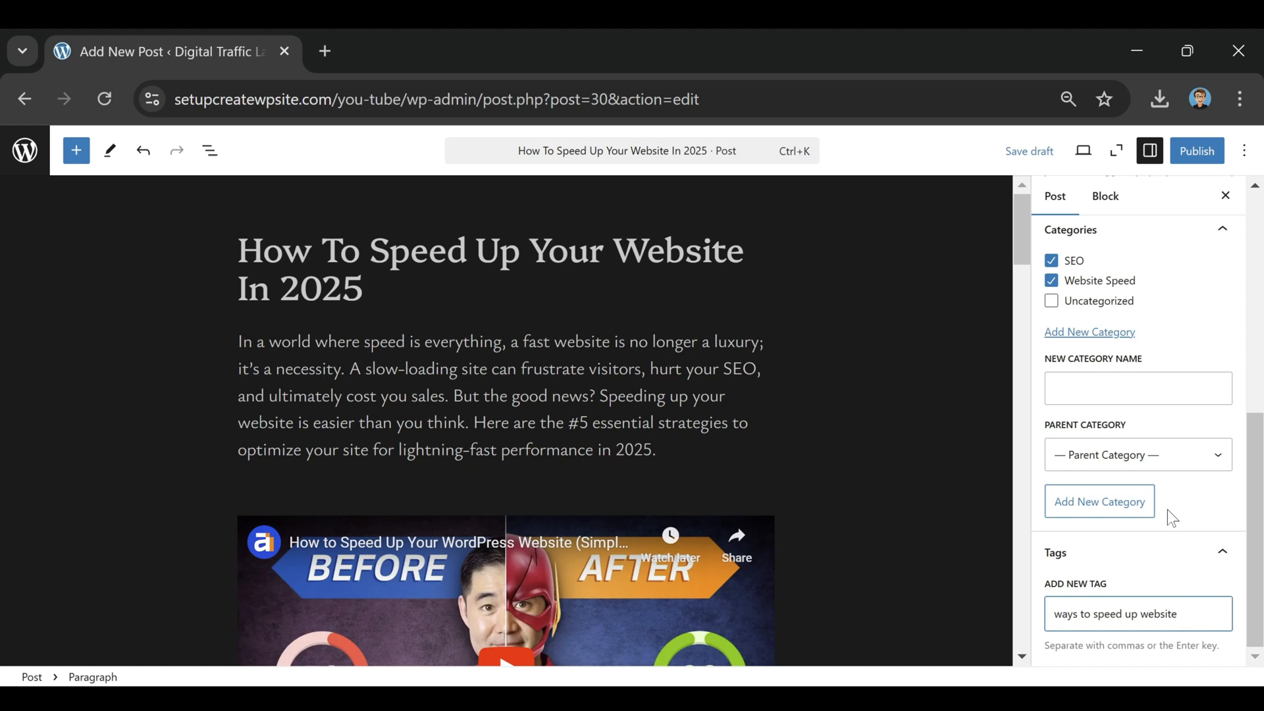
pyautogui.press('Return')
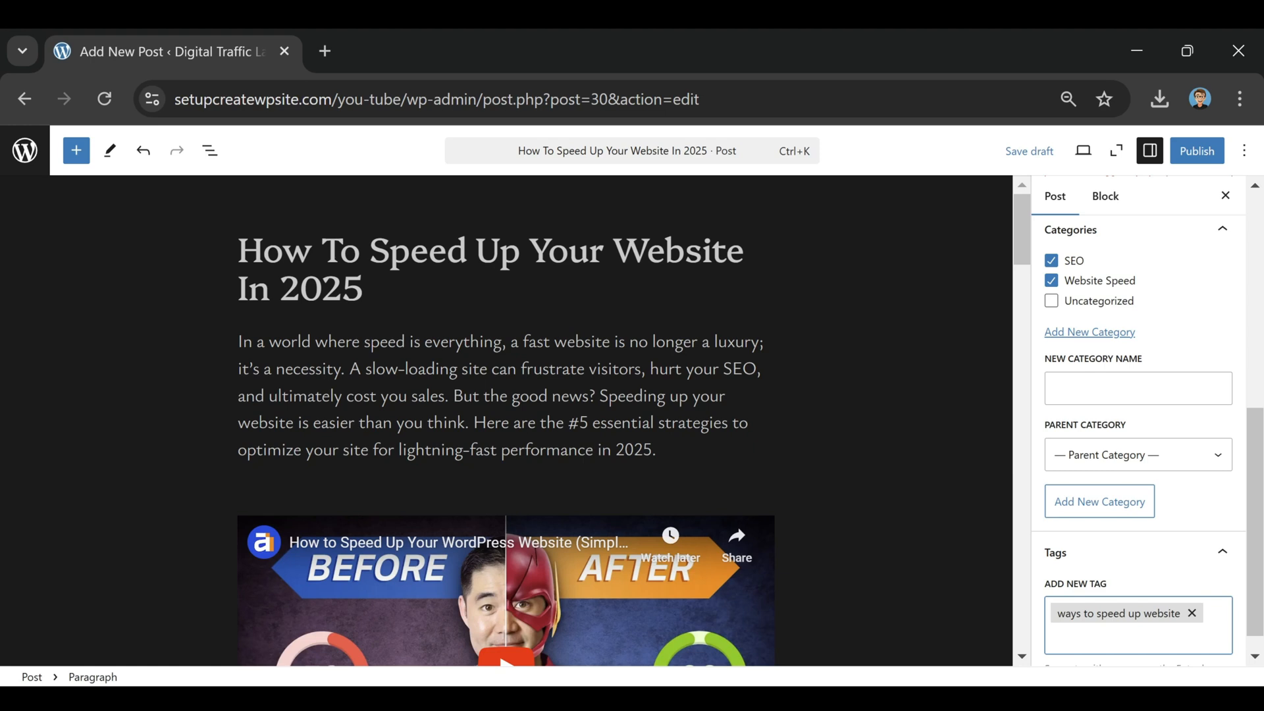
# Save the draft of the website speed post and publish it immediately with public visibility
pyautogui.click(1038, 152)
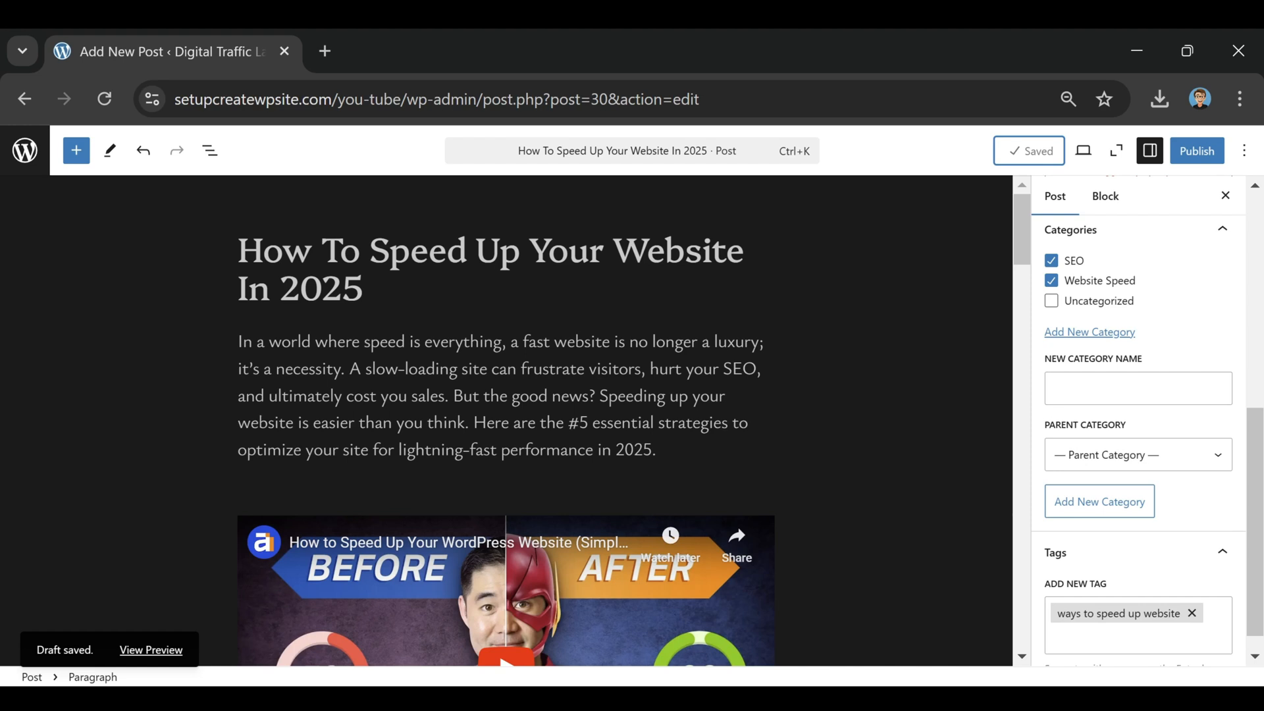
pyautogui.click(1200, 162)
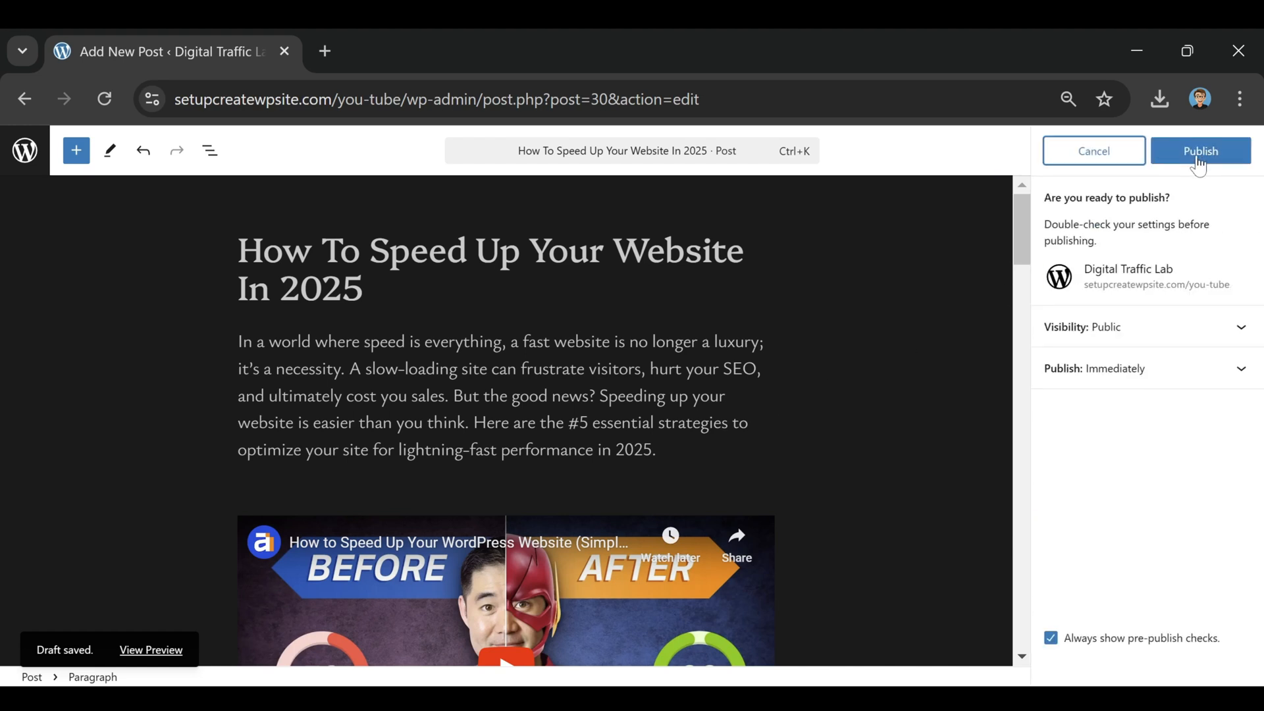
pyautogui.click(1198, 162)
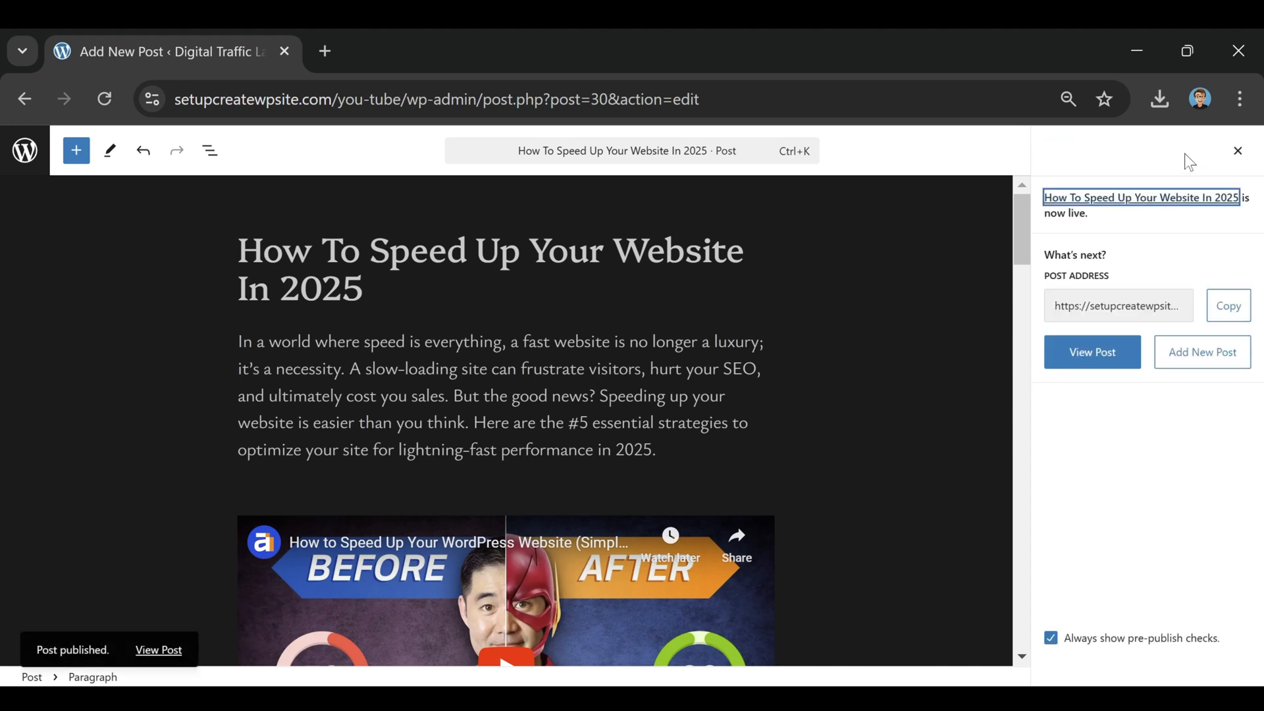
# View the published post on the live site and examine its categories, video, section text and image
pyautogui.click(1082, 366)
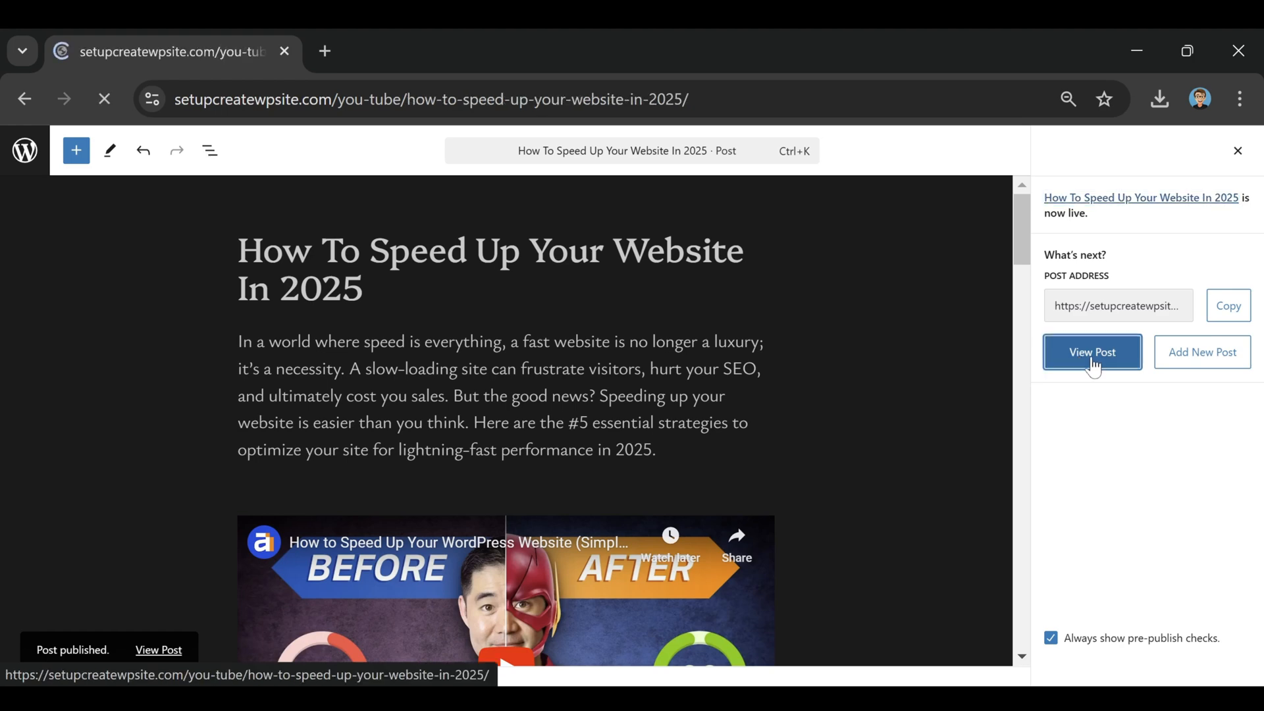
pyautogui.scroll(-8, 768, 446)
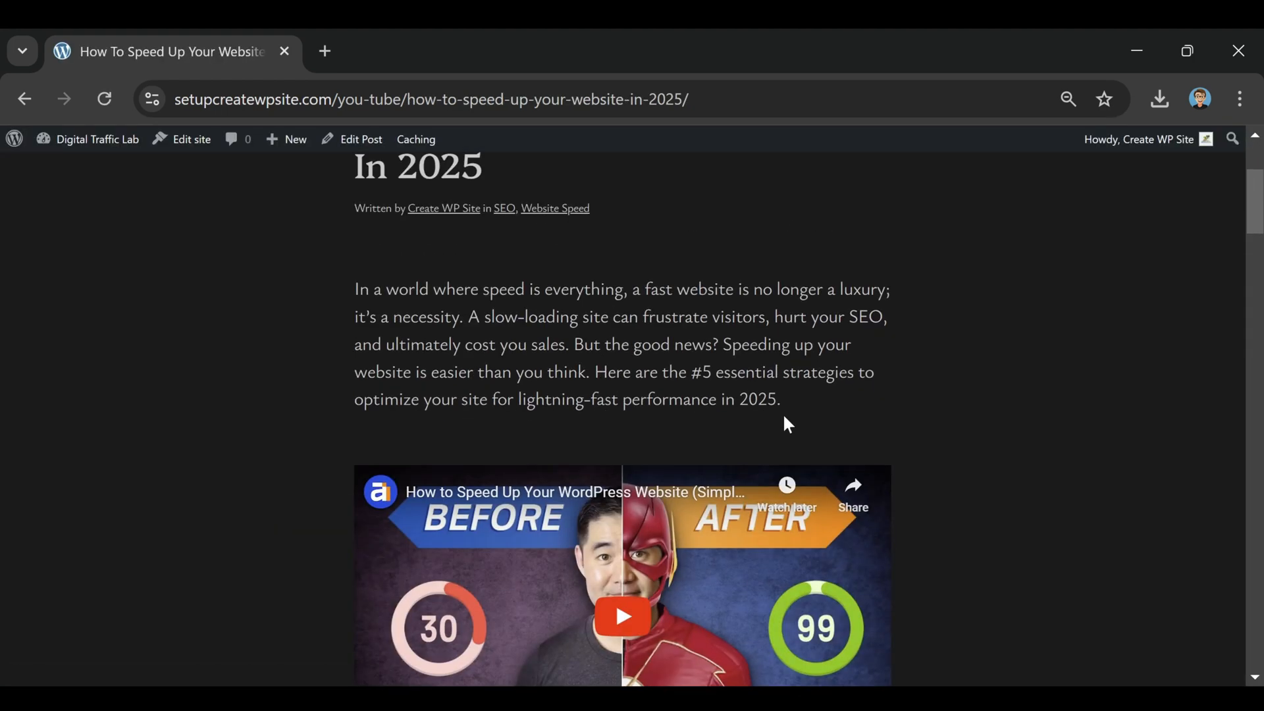
pyautogui.scroll(6, 838, 375)
pyautogui.scroll(-8, 835, 382)
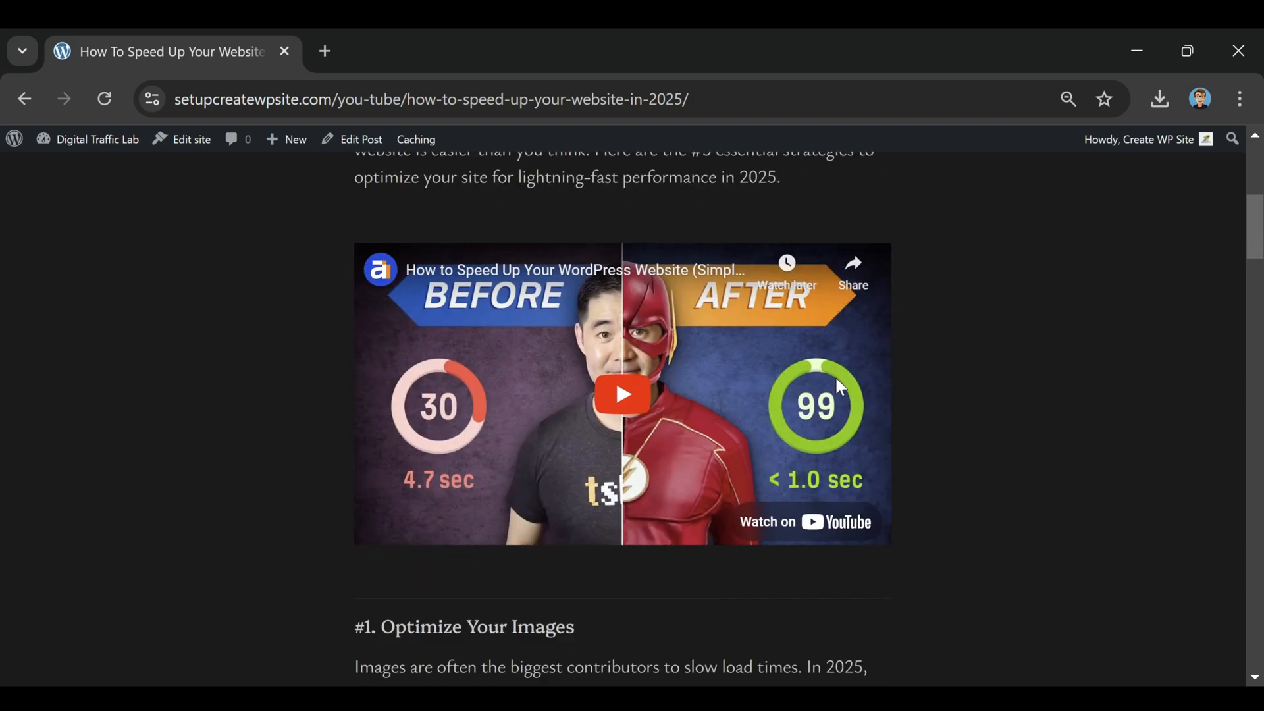
pyautogui.scroll(-18, 799, 335)
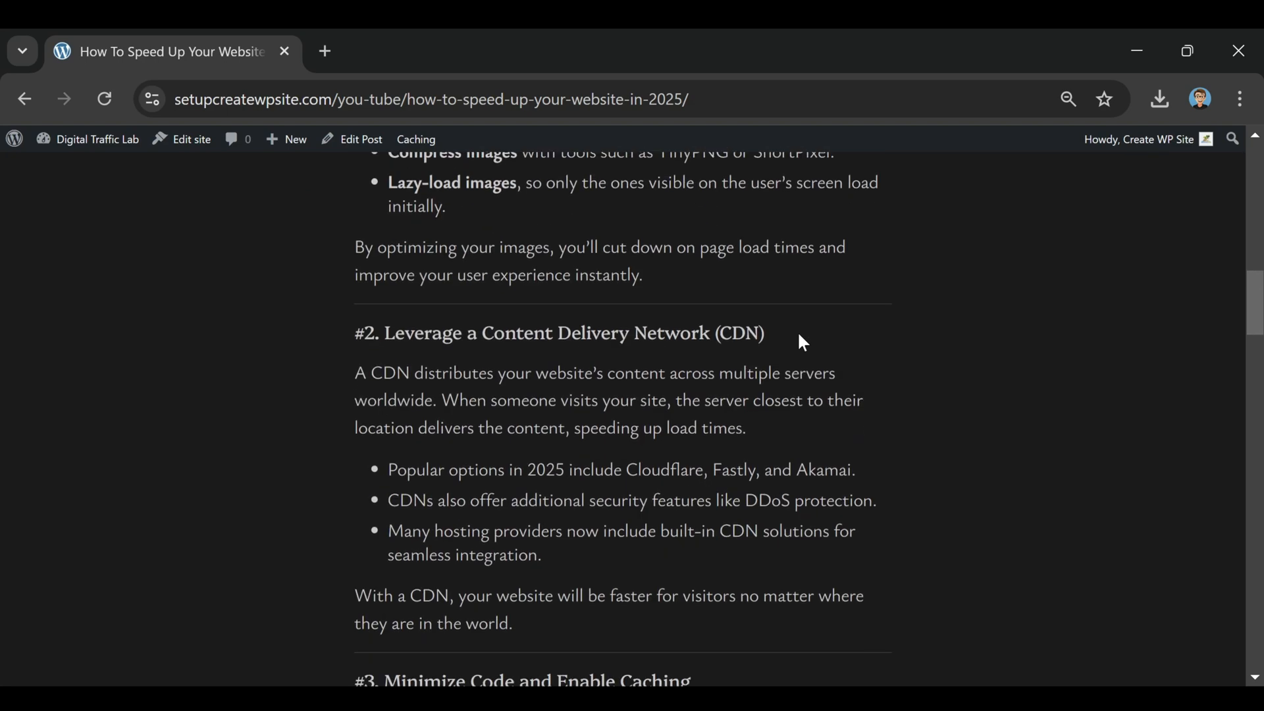
pyautogui.scroll(-10, 773, 317)
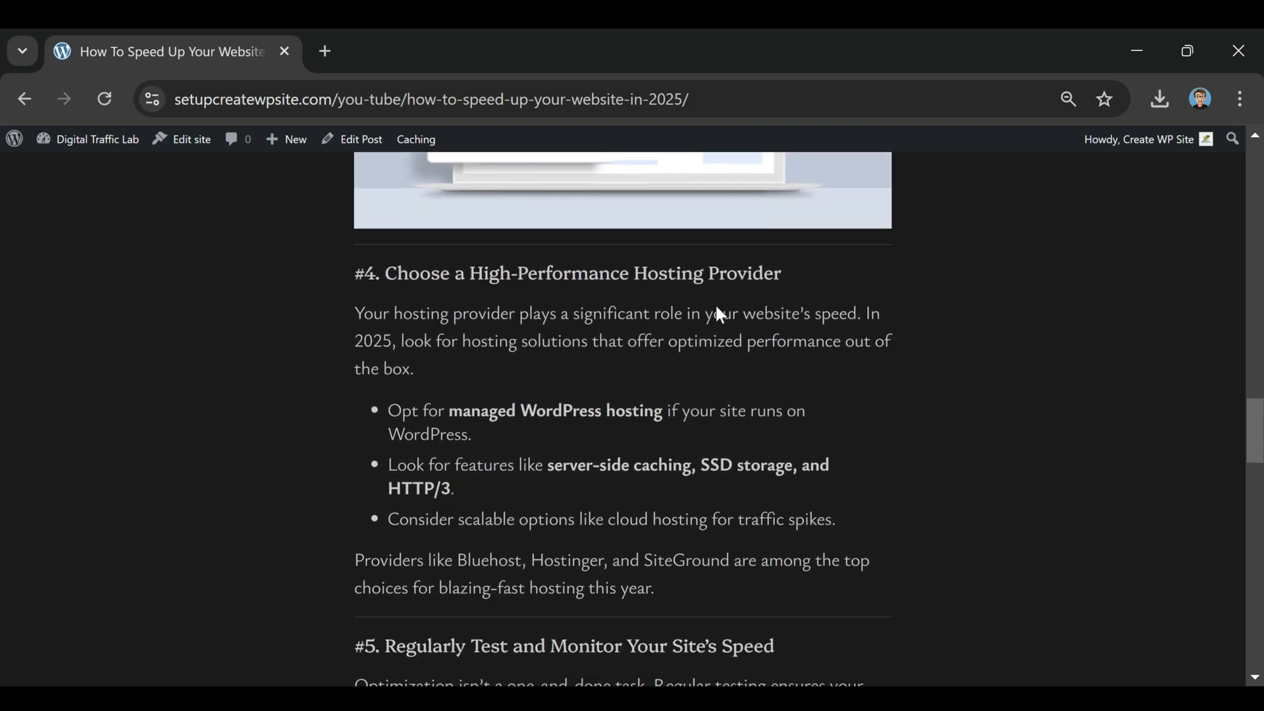
pyautogui.scroll(20, 718, 310)
pyautogui.scroll(15, 638, 443)
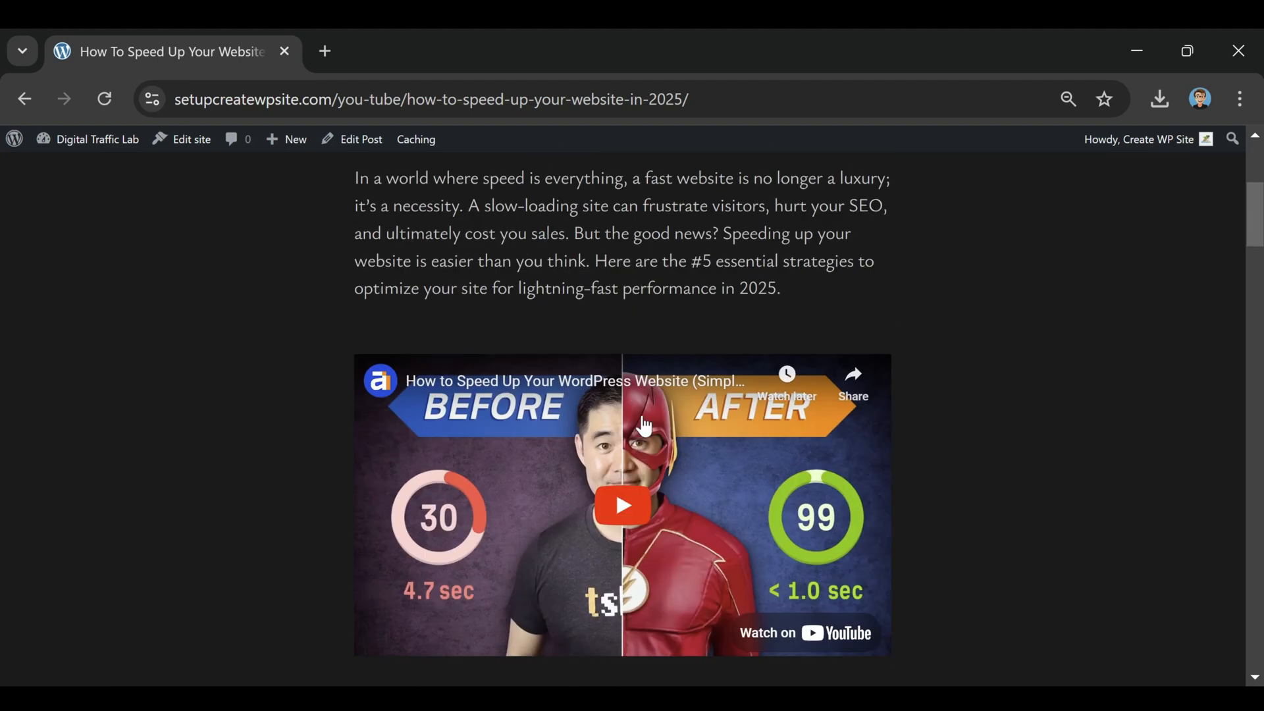
pyautogui.scroll(-1, 629, 507)
pyautogui.scroll(-1, 627, 502)
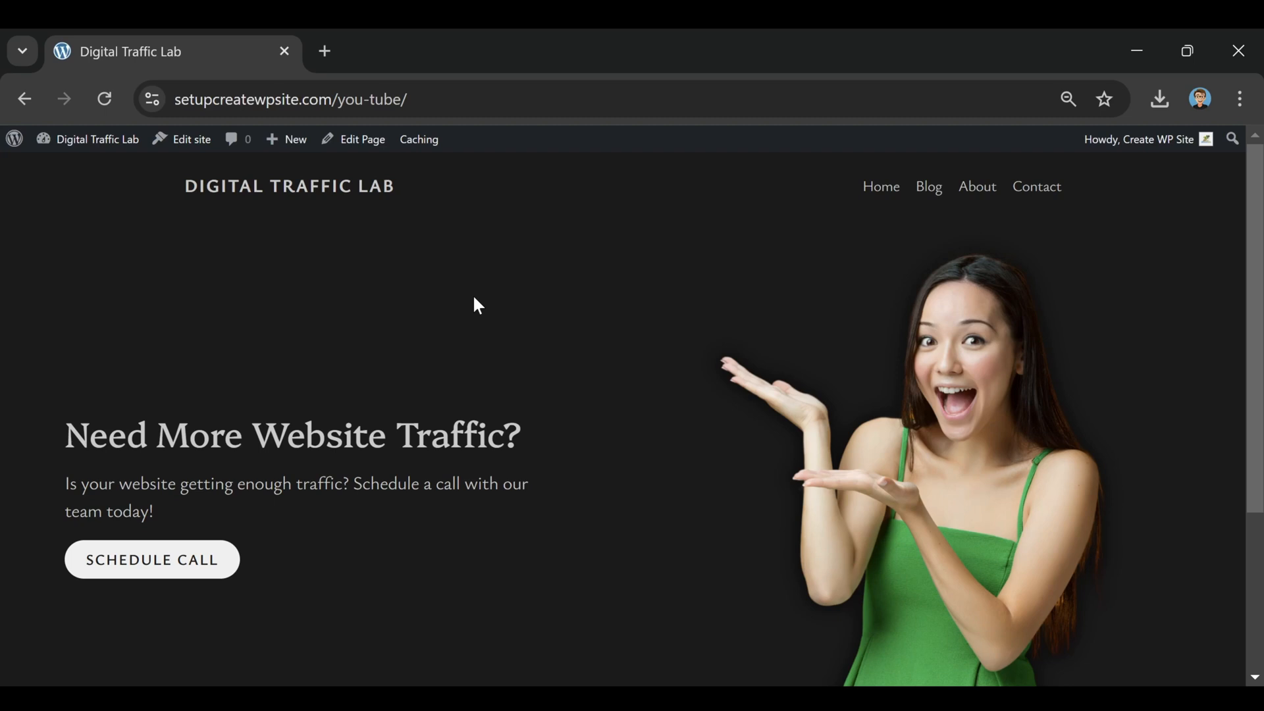
# View the live Blog page and examine the website speed post's featured image, title, video and numbered sections
pyautogui.click(930, 191)
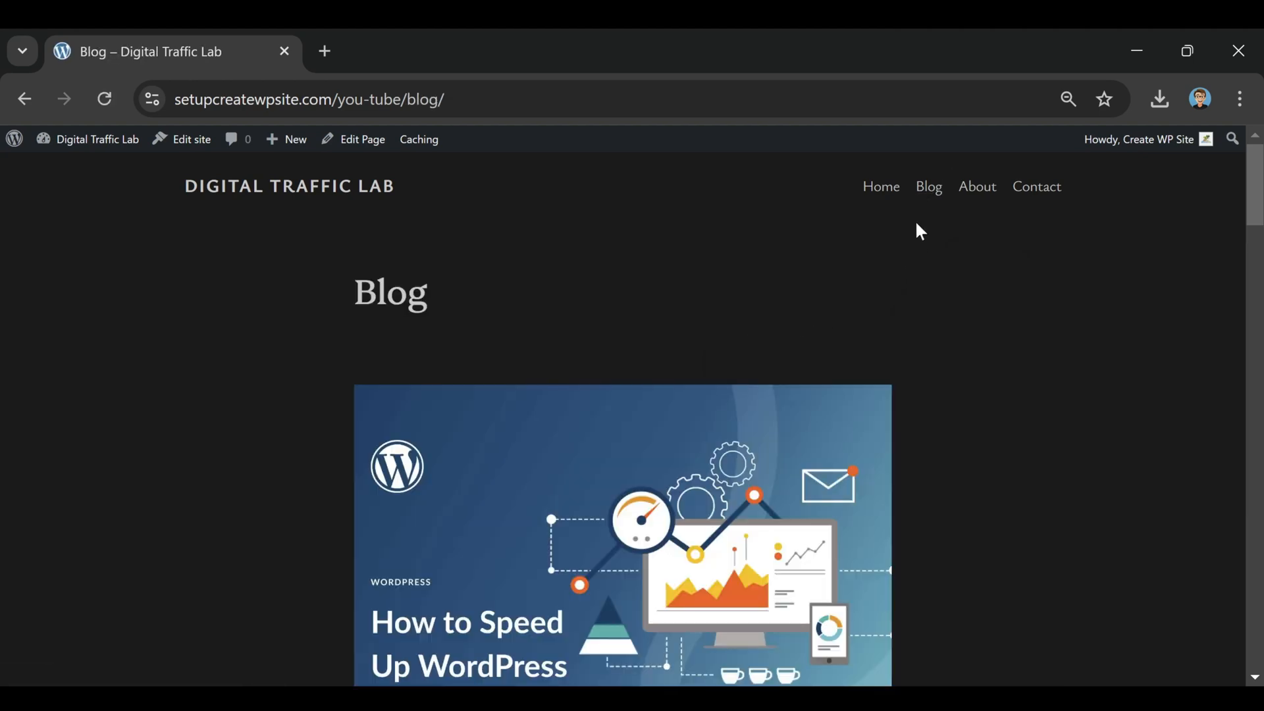
pyautogui.scroll(-5, 866, 297)
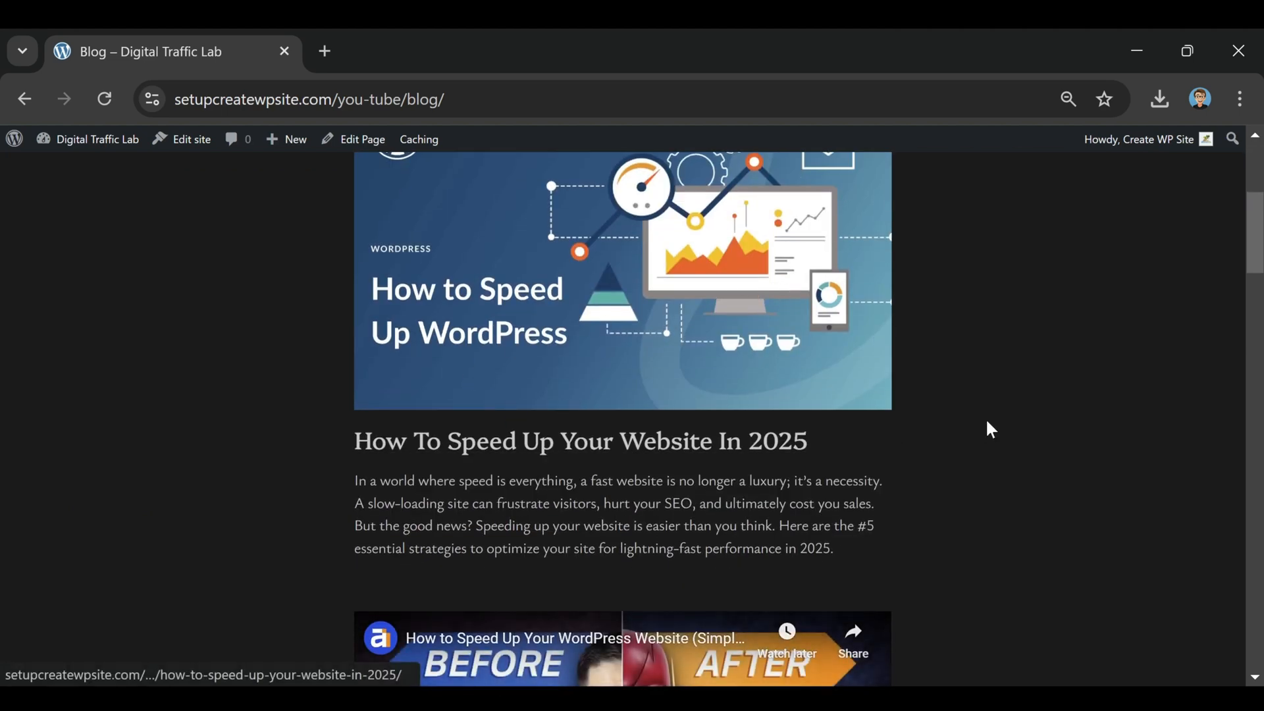
pyautogui.scroll(3, 993, 397)
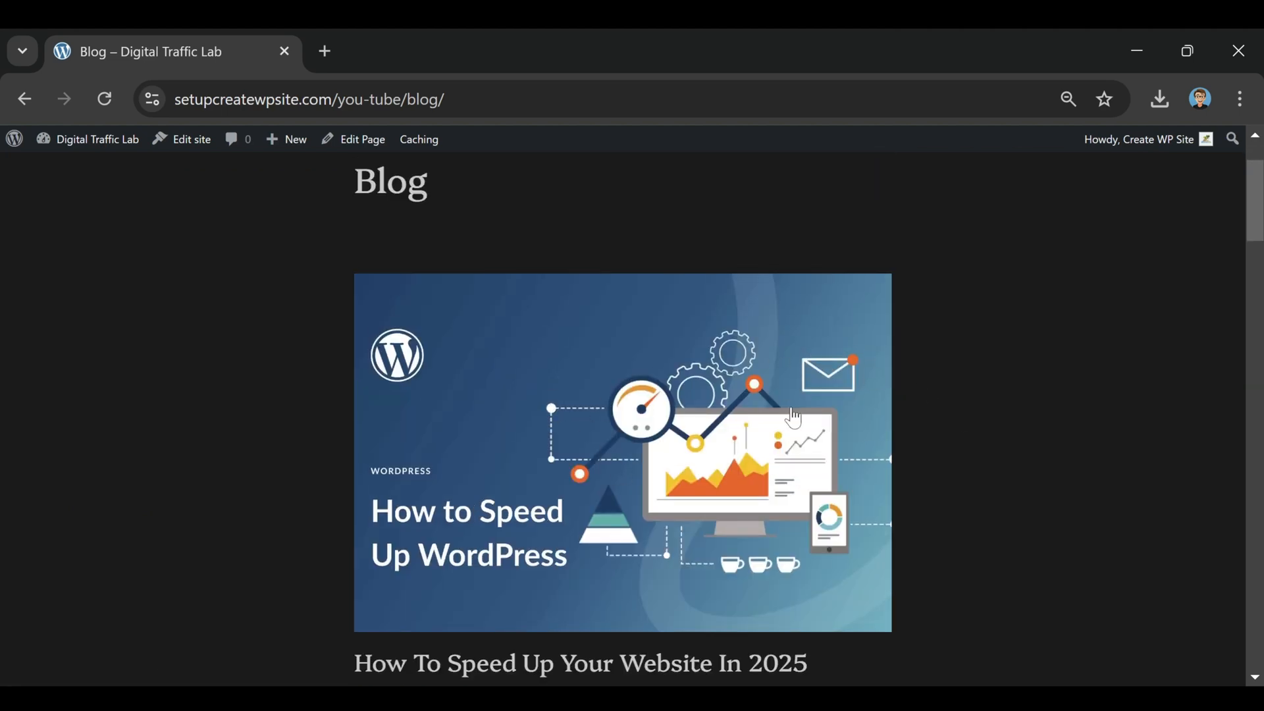
pyautogui.scroll(-2, 602, 244)
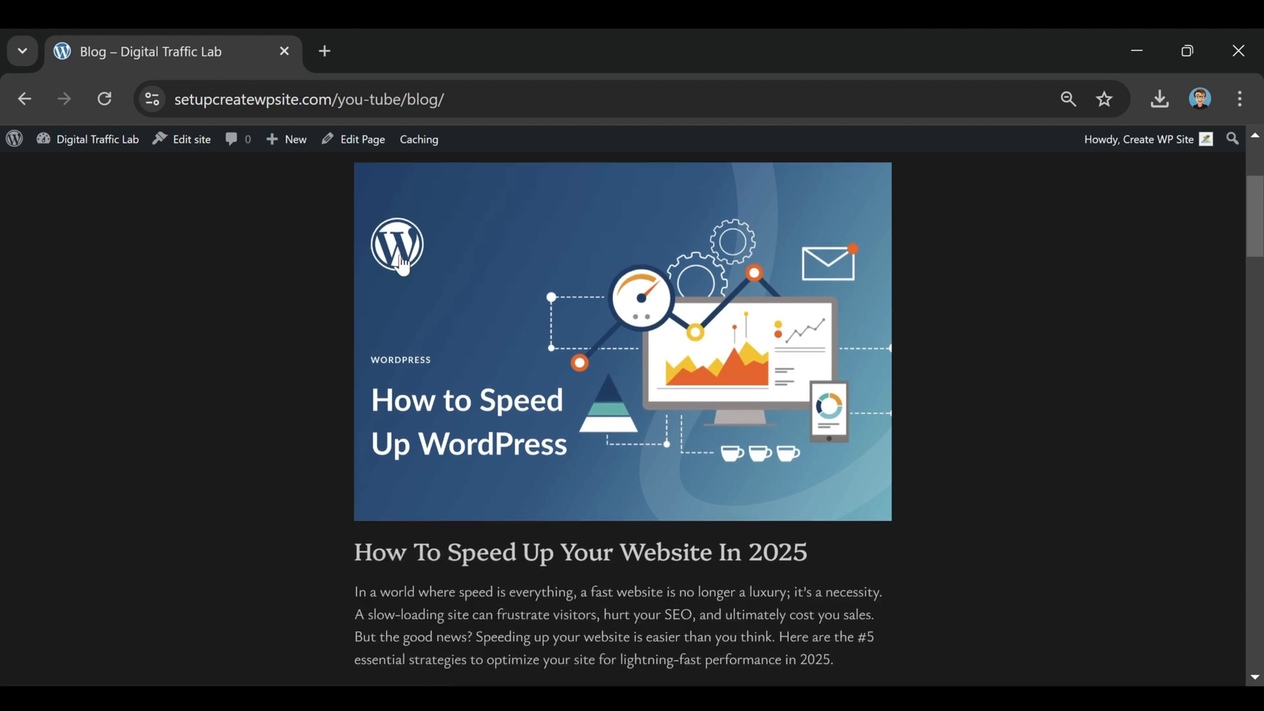
pyautogui.scroll(-3, 810, 309)
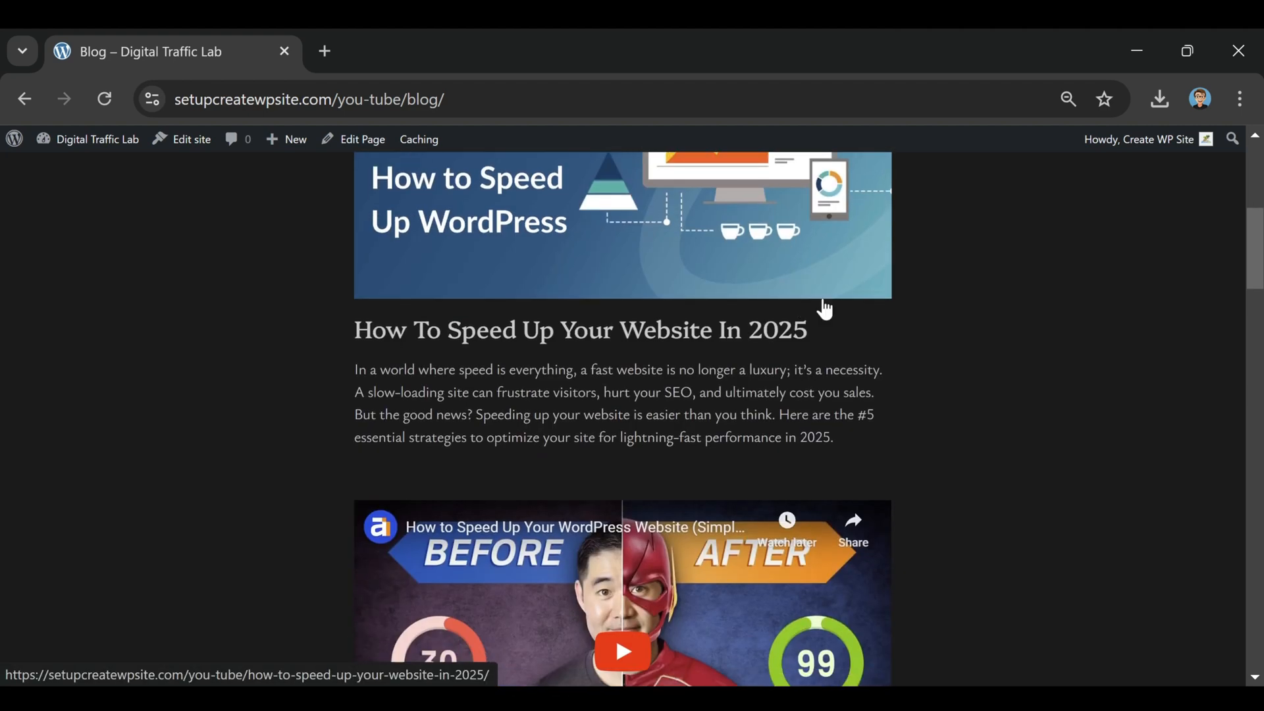
pyautogui.scroll(-2, 807, 303)
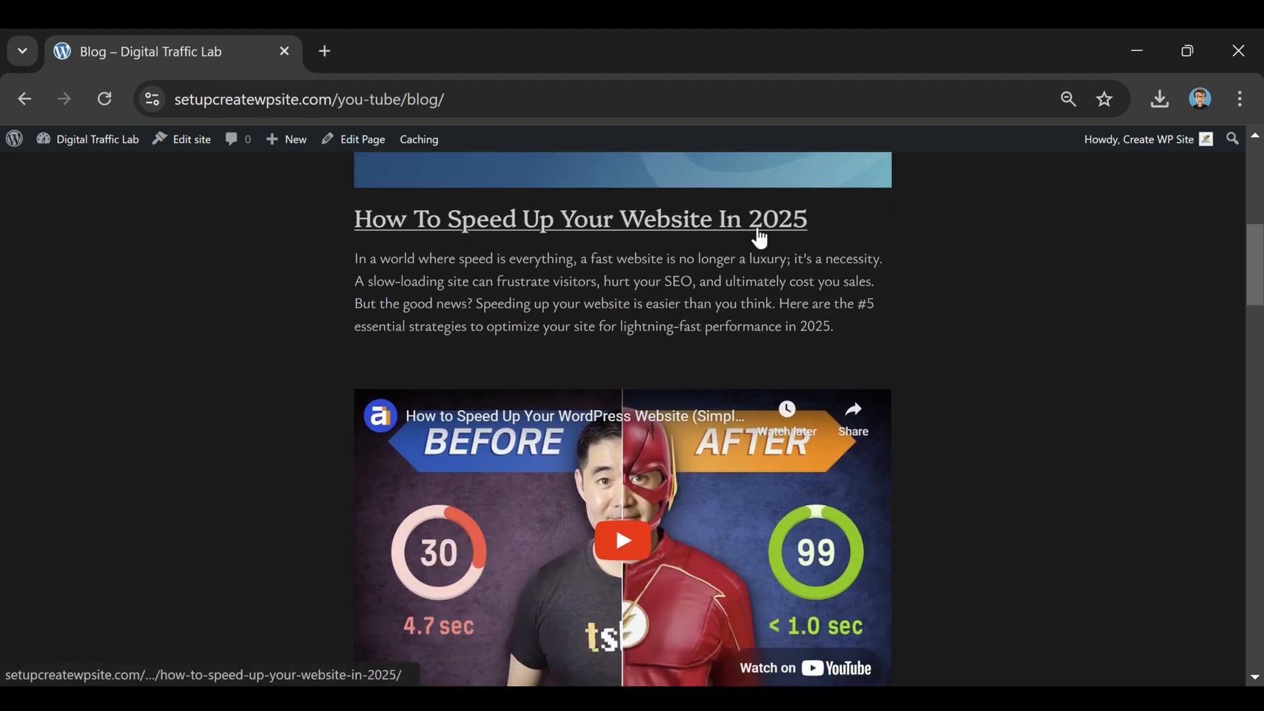
pyautogui.scroll(-8, 772, 239)
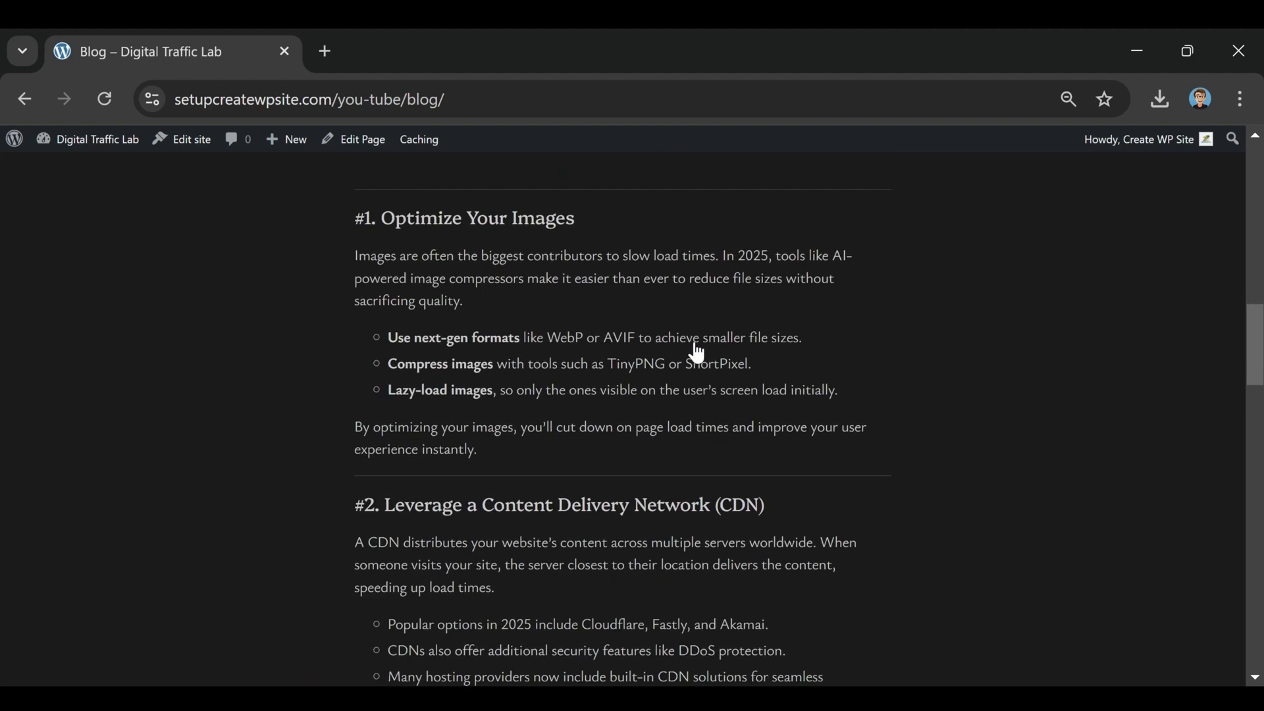
pyautogui.scroll(-11, 698, 353)
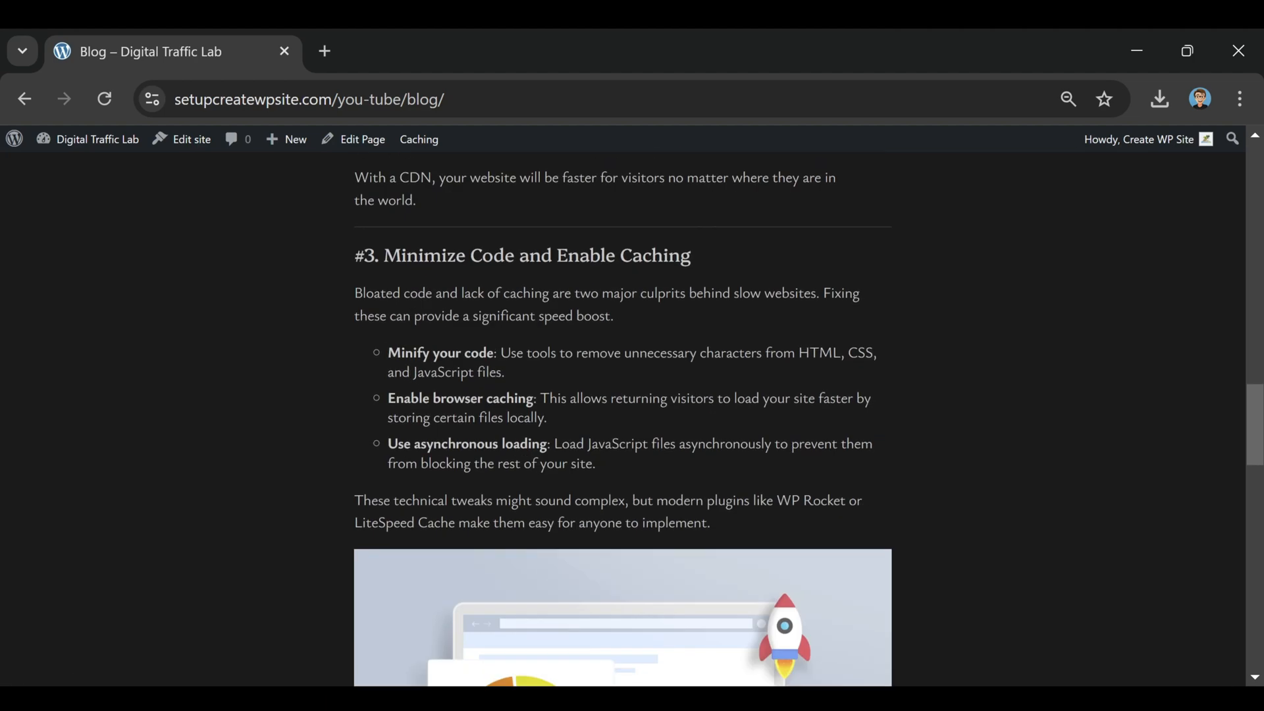
pyautogui.scroll(-5, 619, 447)
pyautogui.scroll(20, 557, 509)
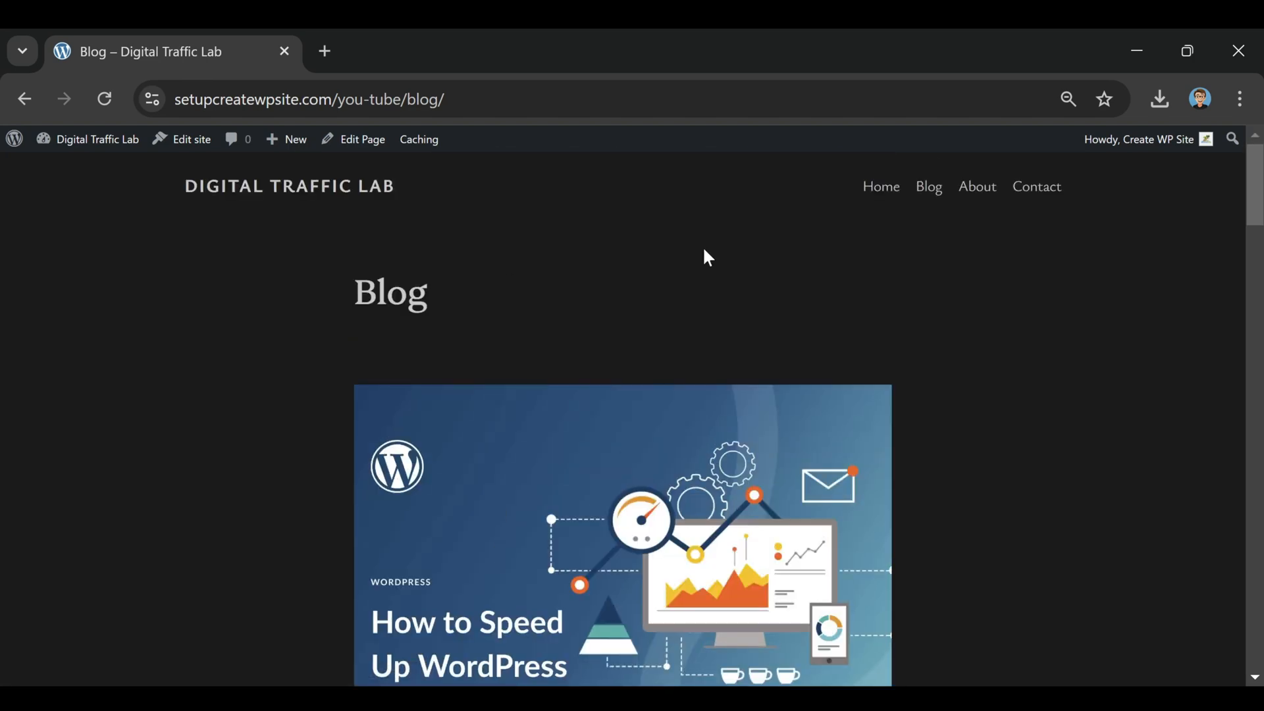
# View the live About page and read through its Who We Are and What We Do sections
pyautogui.click(987, 189)
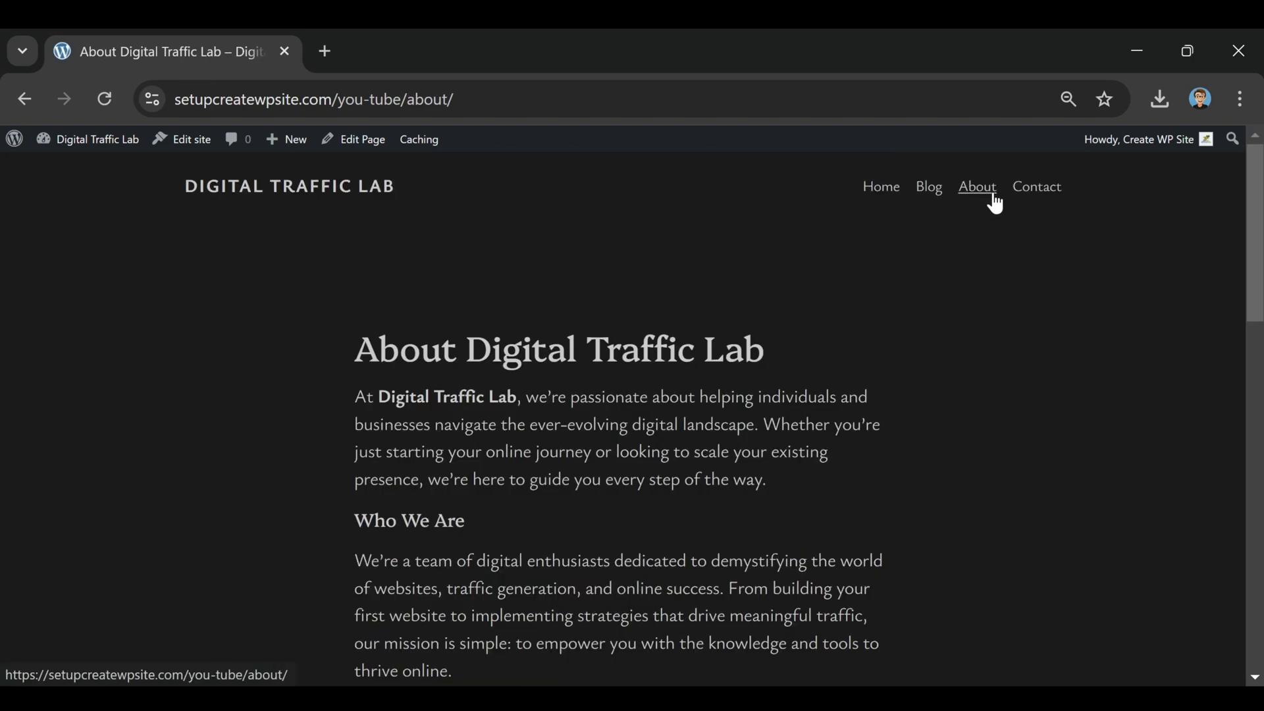
pyautogui.scroll(-15, 584, 349)
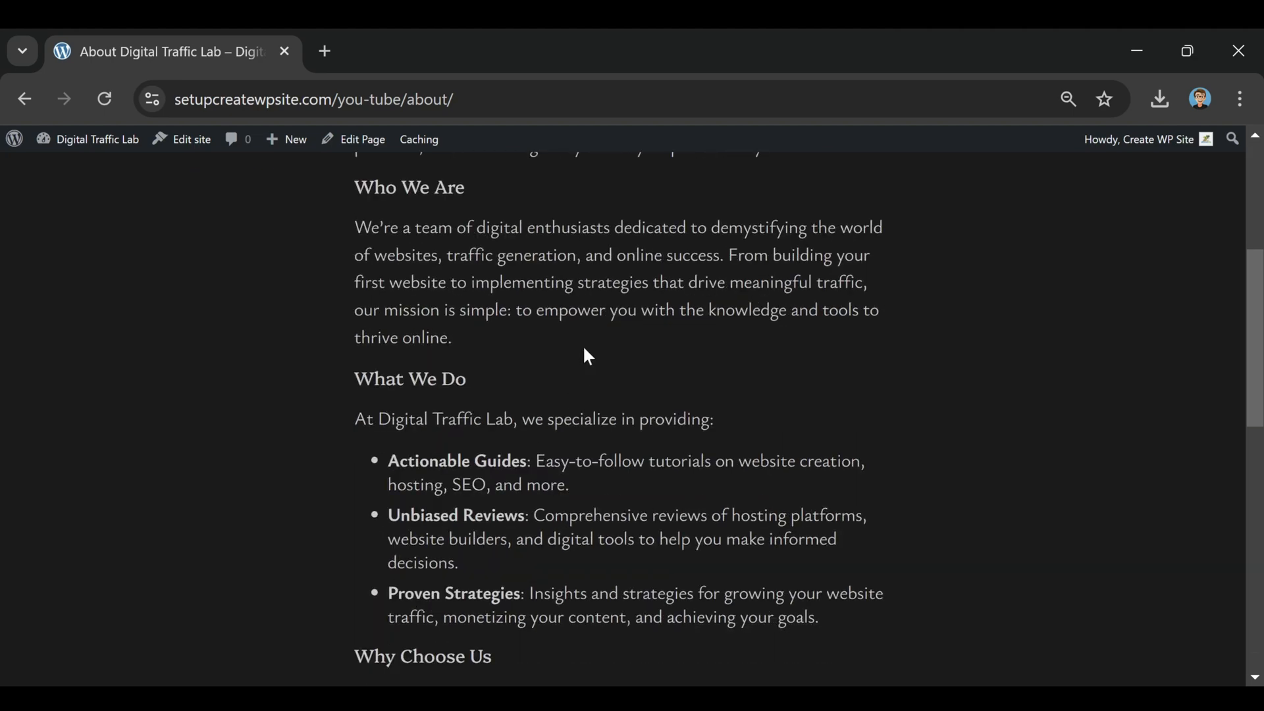
pyautogui.scroll(10, 583, 341)
pyautogui.scroll(5, 624, 388)
# Open the Contact page for editing and paste the prepared Digital Traffic Lab contact text below the title
pyautogui.click(1051, 193)
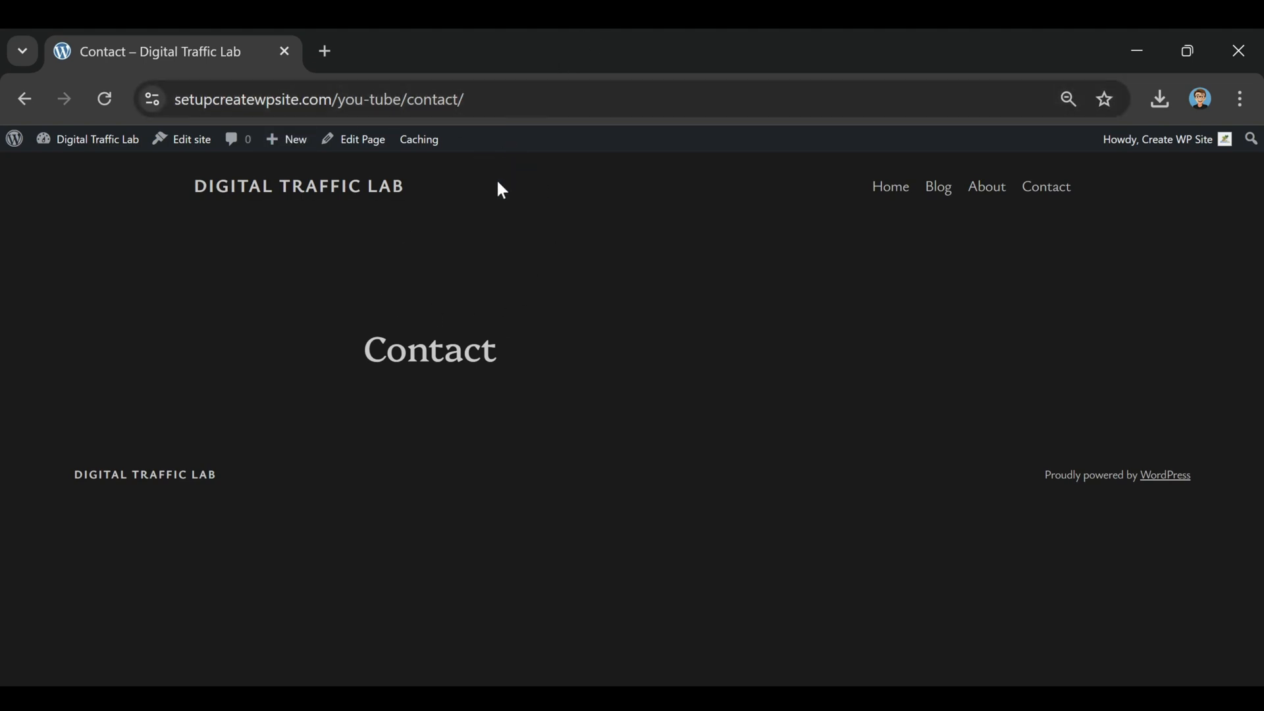
pyautogui.click(361, 143)
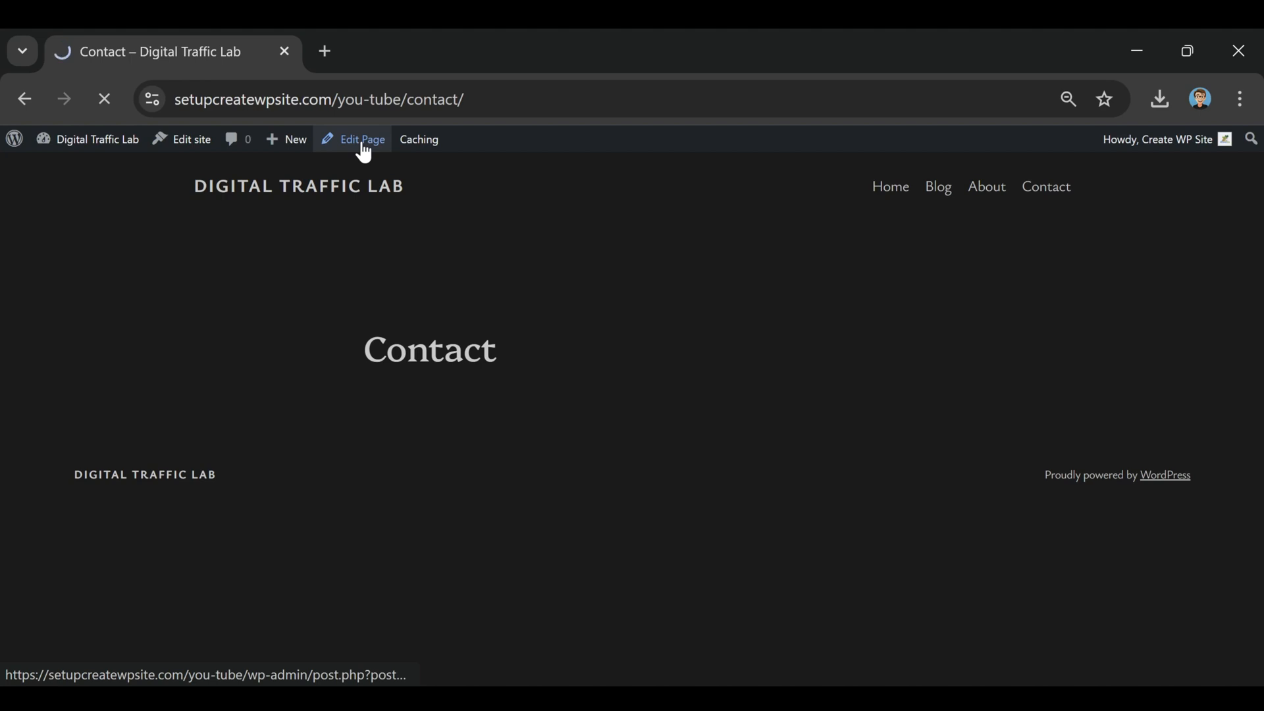
pyautogui.click(383, 326)
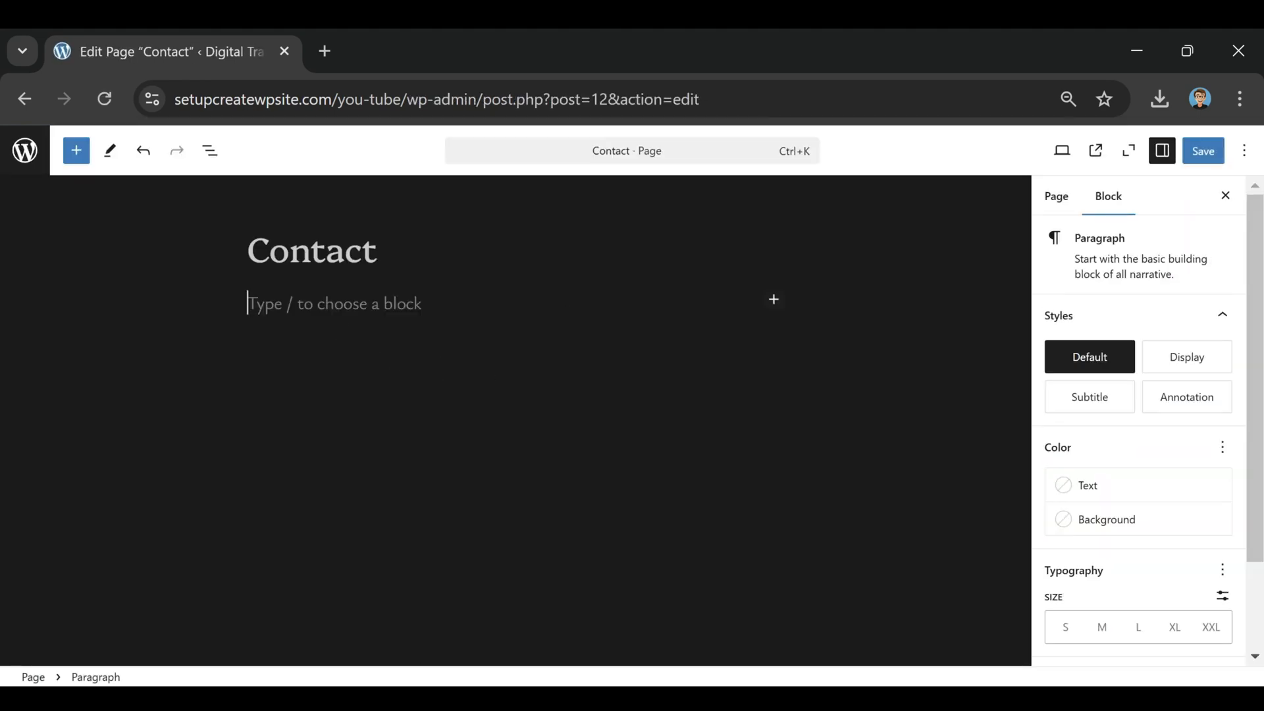
pyautogui.hotkey('ctrl', 'v')
pyautogui.scroll(3, 547, 520)
pyautogui.scroll(1, 562, 550)
pyautogui.scroll(5, 625, 421)
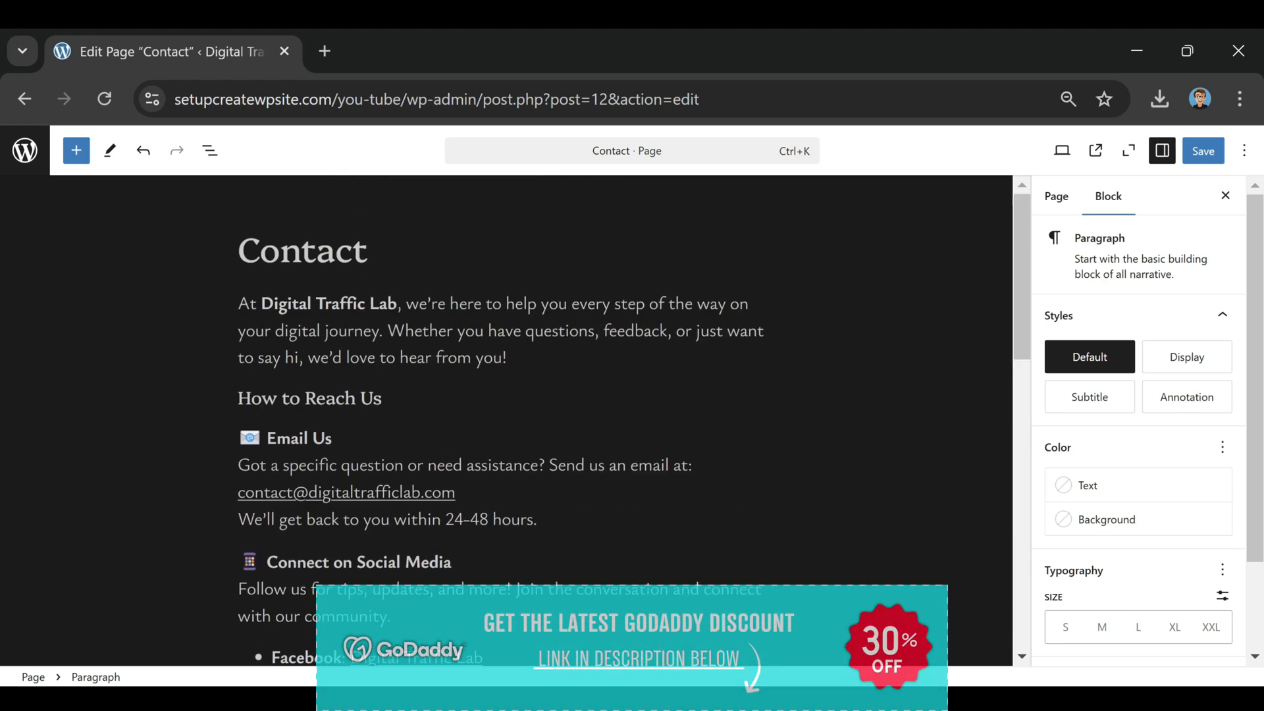
# Review the pasted text from How to Reach Us through Frequently Asked Questions and save the Contact page
pyautogui.scroll(-2, 380, 307)
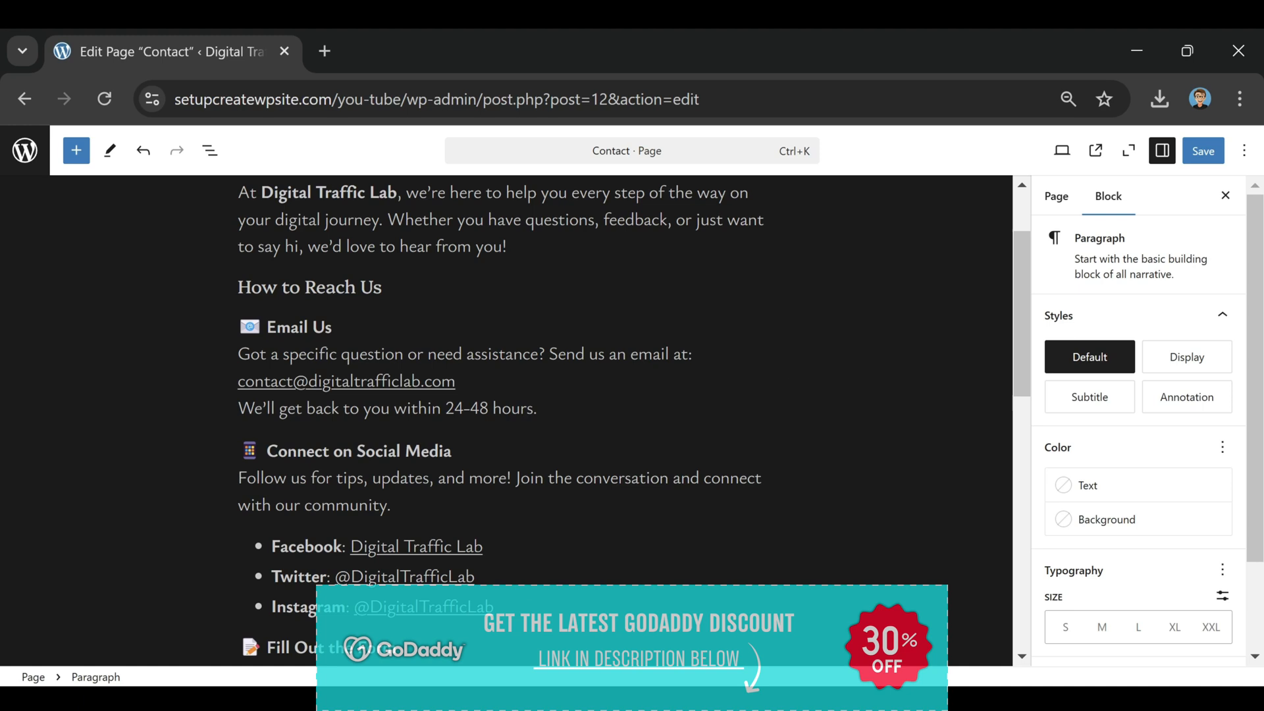
pyautogui.scroll(-3, 491, 310)
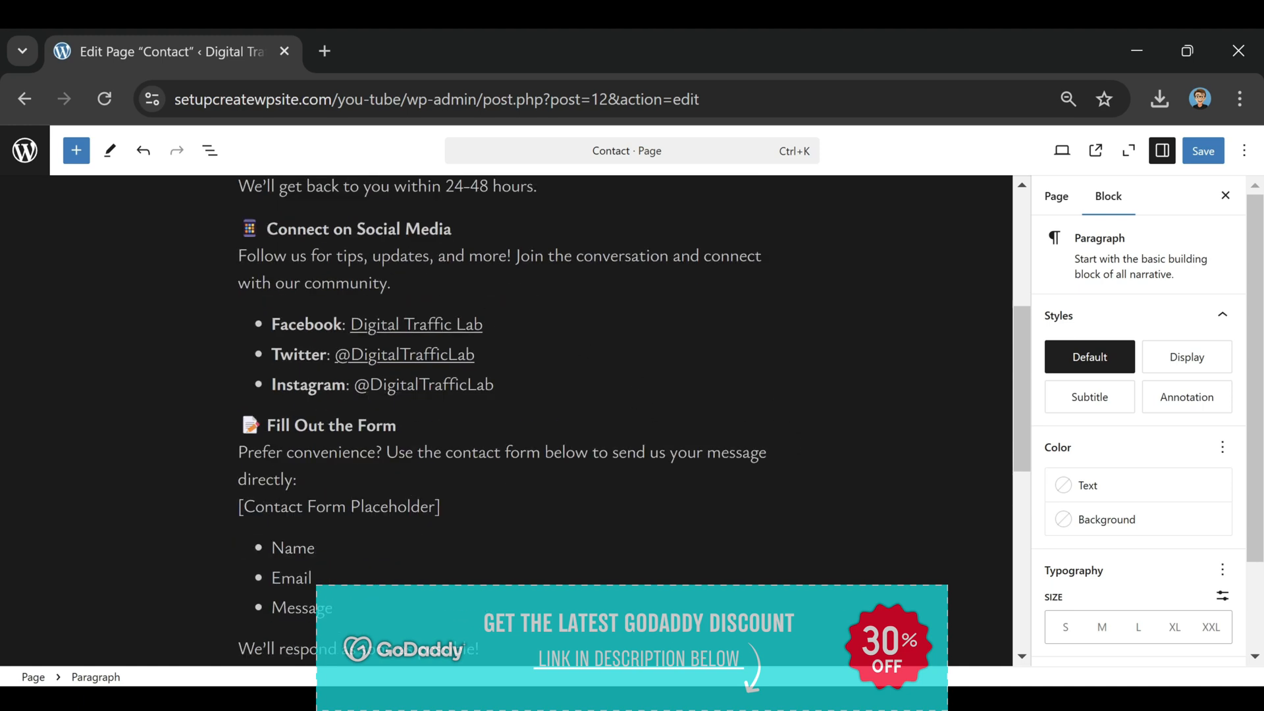
pyautogui.scroll(-3, 530, 422)
pyautogui.scroll(-3, 629, 490)
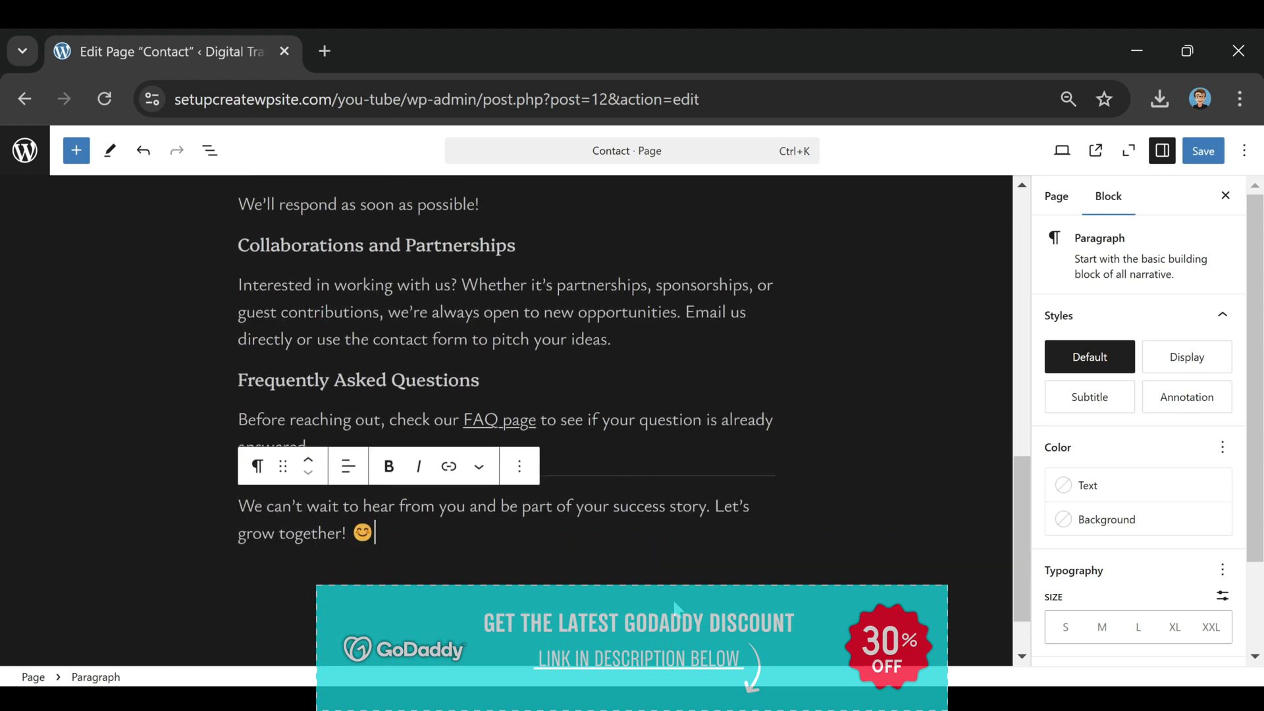
pyautogui.scroll(8, 505, 421)
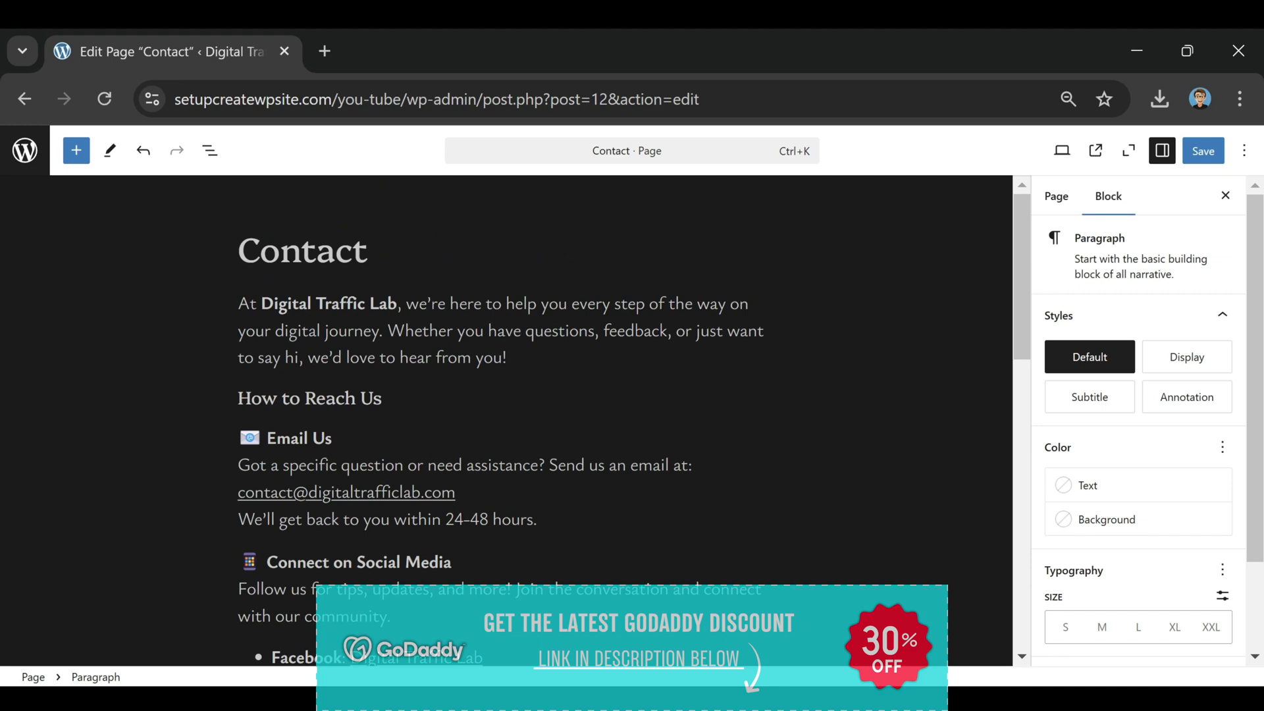
pyautogui.click(1205, 155)
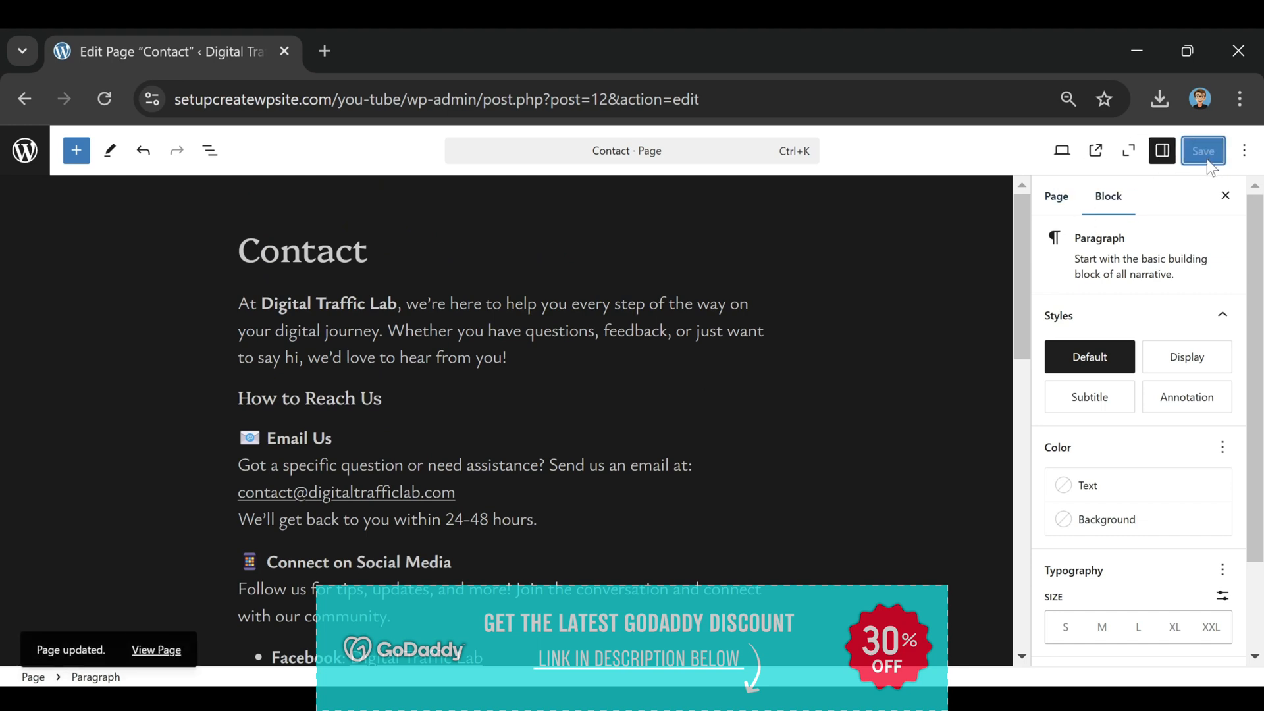
# View the updated Contact page on the live site and examine its email, social media, form and collaboration sections
pyautogui.click(156, 650)
pyautogui.scroll(-5, 840, 316)
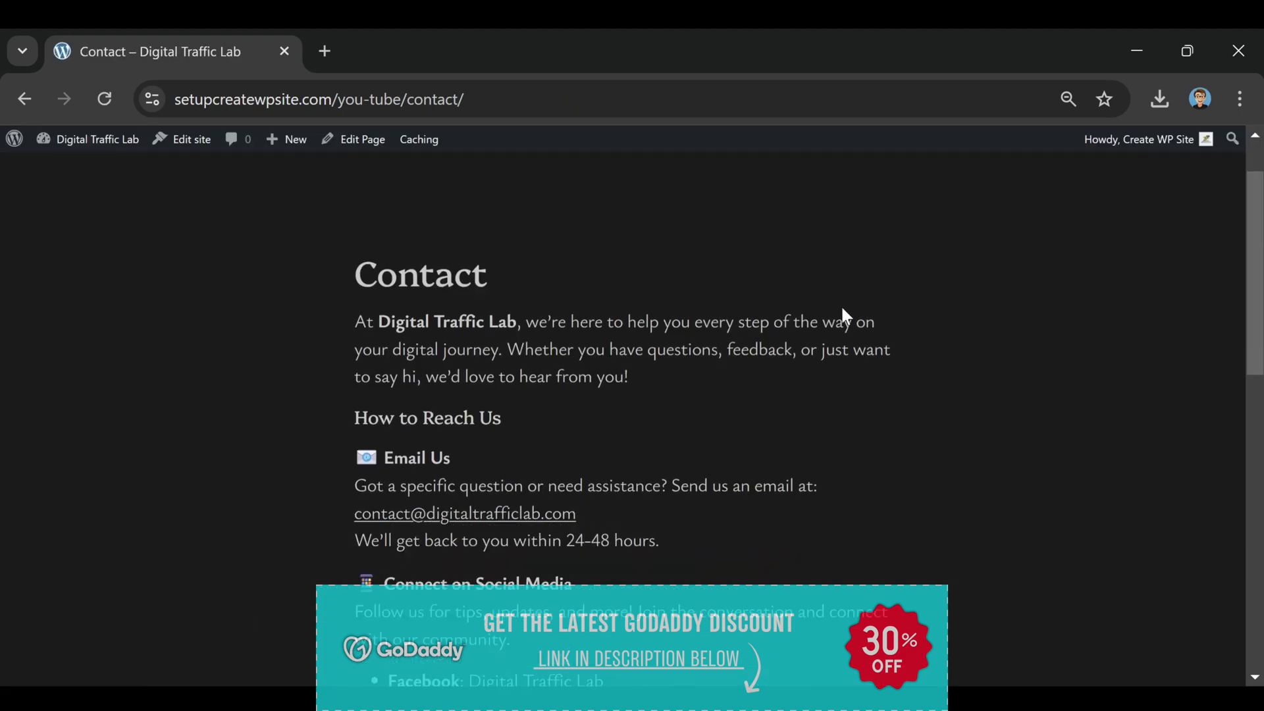
pyautogui.scroll(-7, 840, 328)
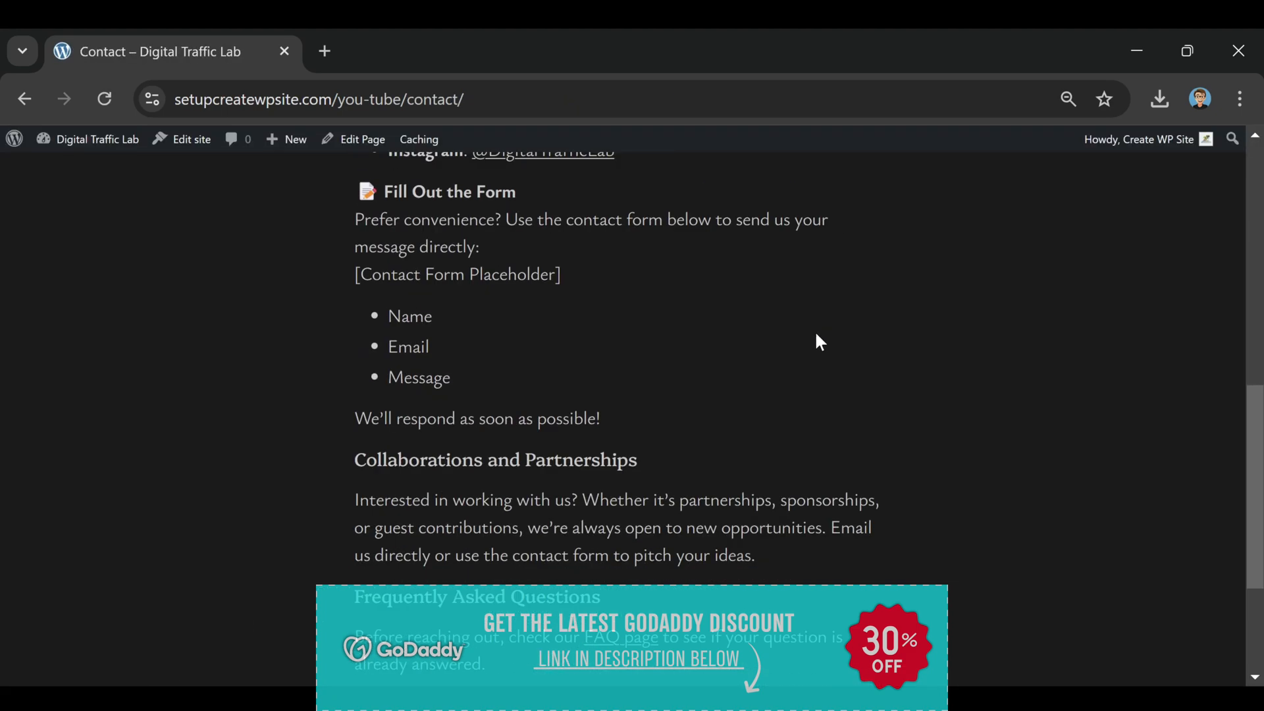
pyautogui.scroll(12, 729, 386)
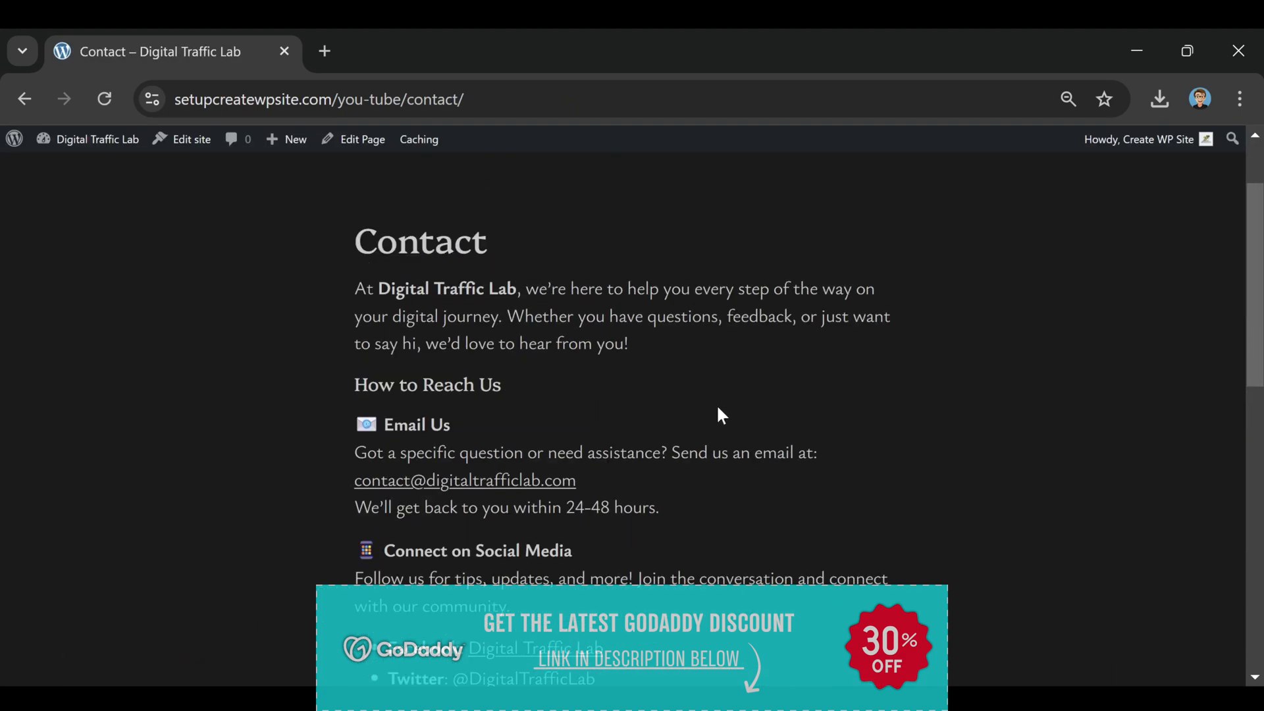
pyautogui.scroll(-2, 721, 402)
pyautogui.scroll(-3, 527, 287)
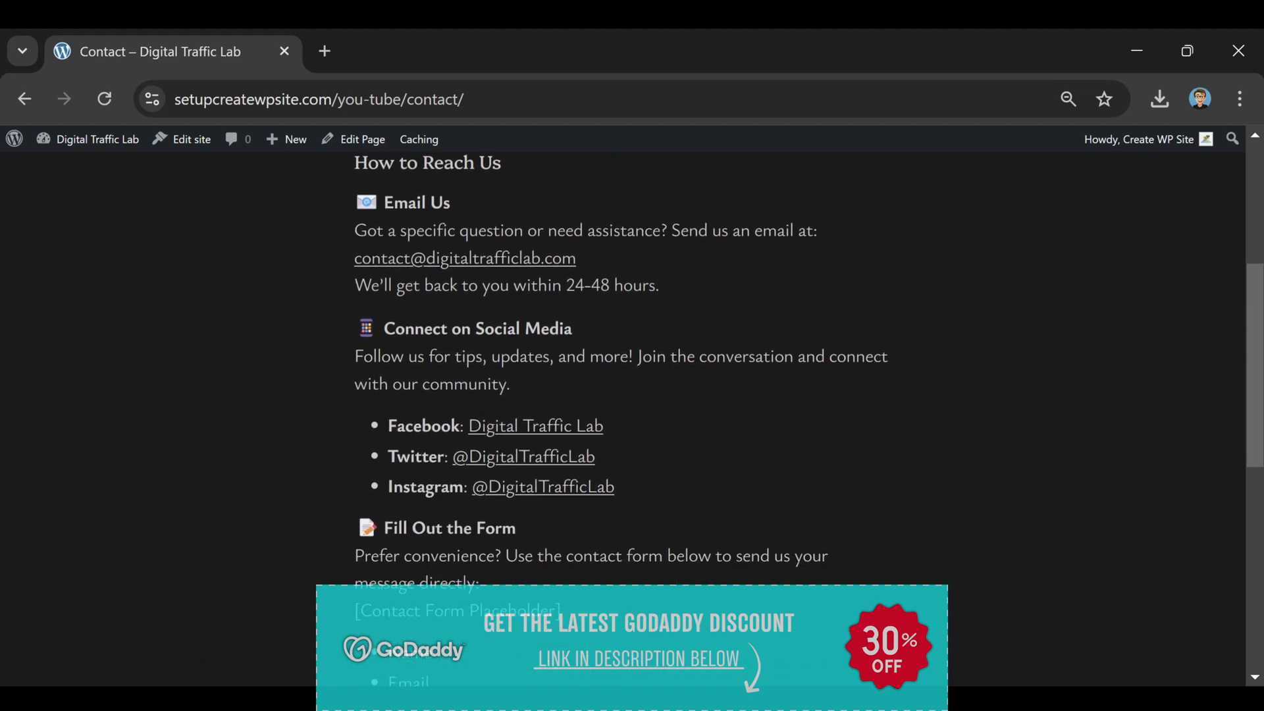
pyautogui.scroll(-3, 718, 369)
pyautogui.scroll(11, 712, 373)
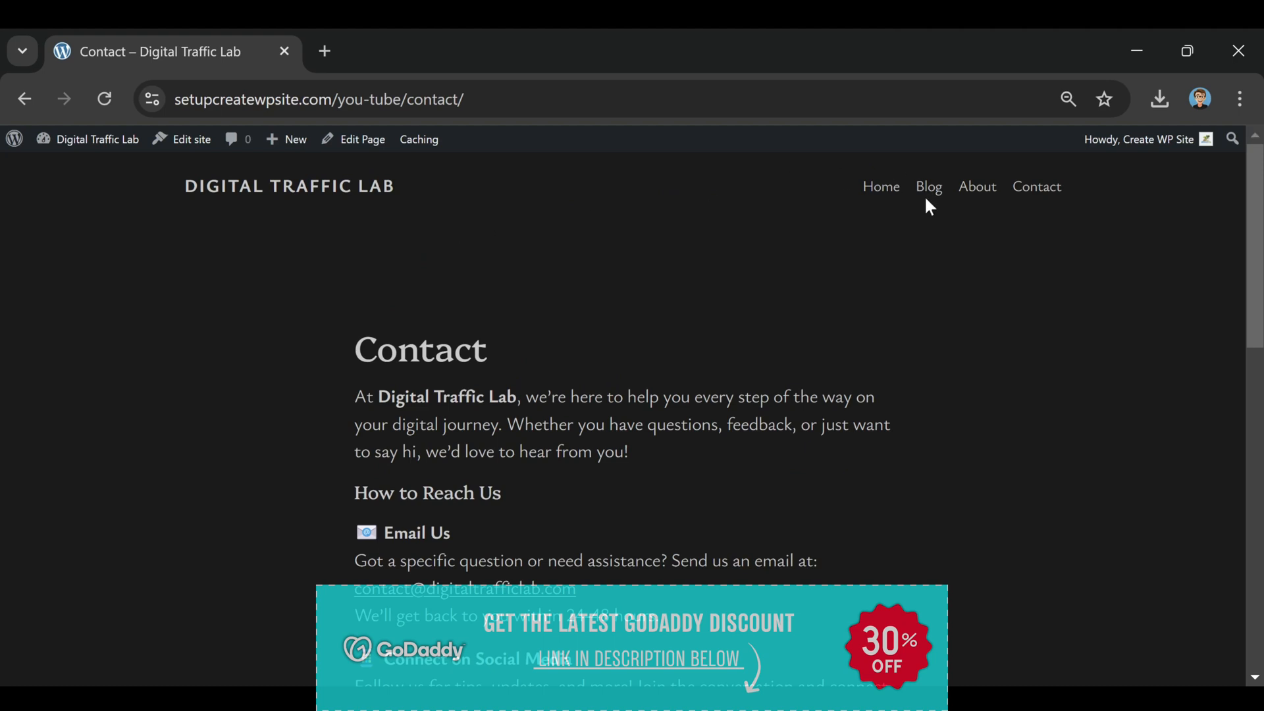
# Visit the live Home, Blog, About and Contact pages in turn through the site navigation to check them
pyautogui.click(879, 193)
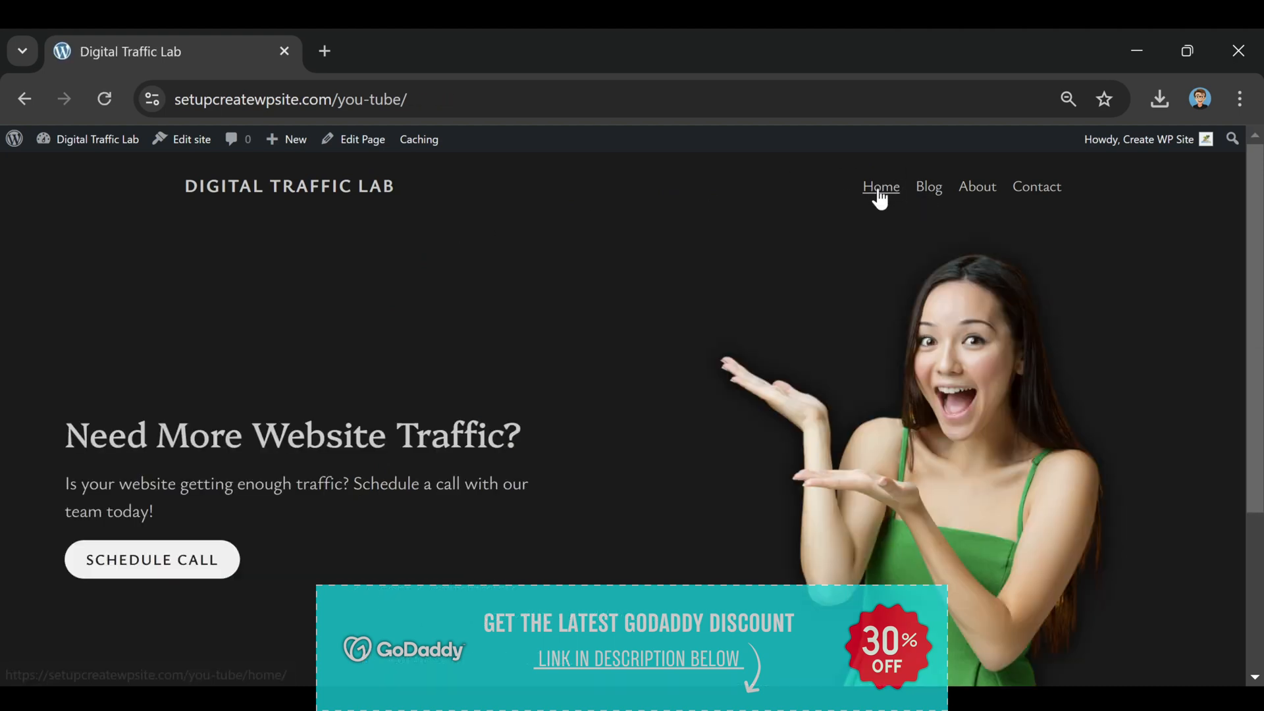
pyautogui.click(922, 201)
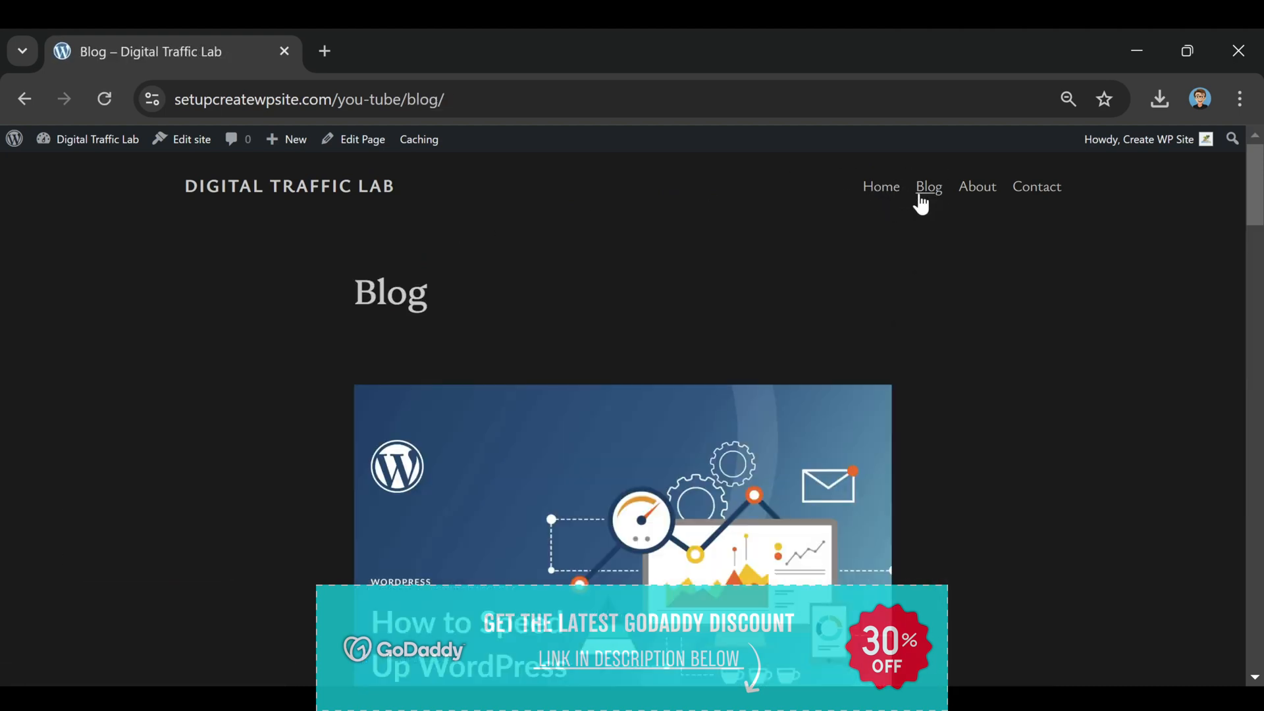
pyautogui.scroll(-5, 916, 316)
pyautogui.scroll(5, 908, 362)
pyautogui.click(968, 204)
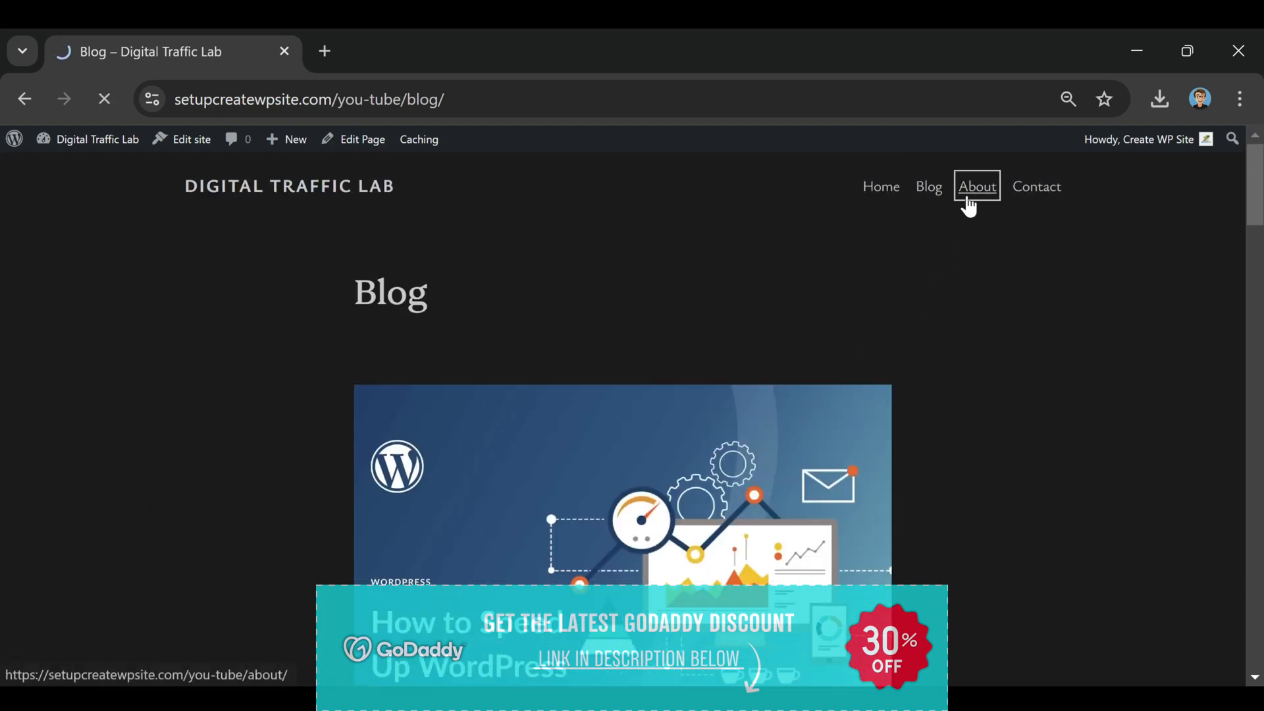
pyautogui.scroll(-5, 1030, 277)
pyautogui.scroll(5, 1044, 316)
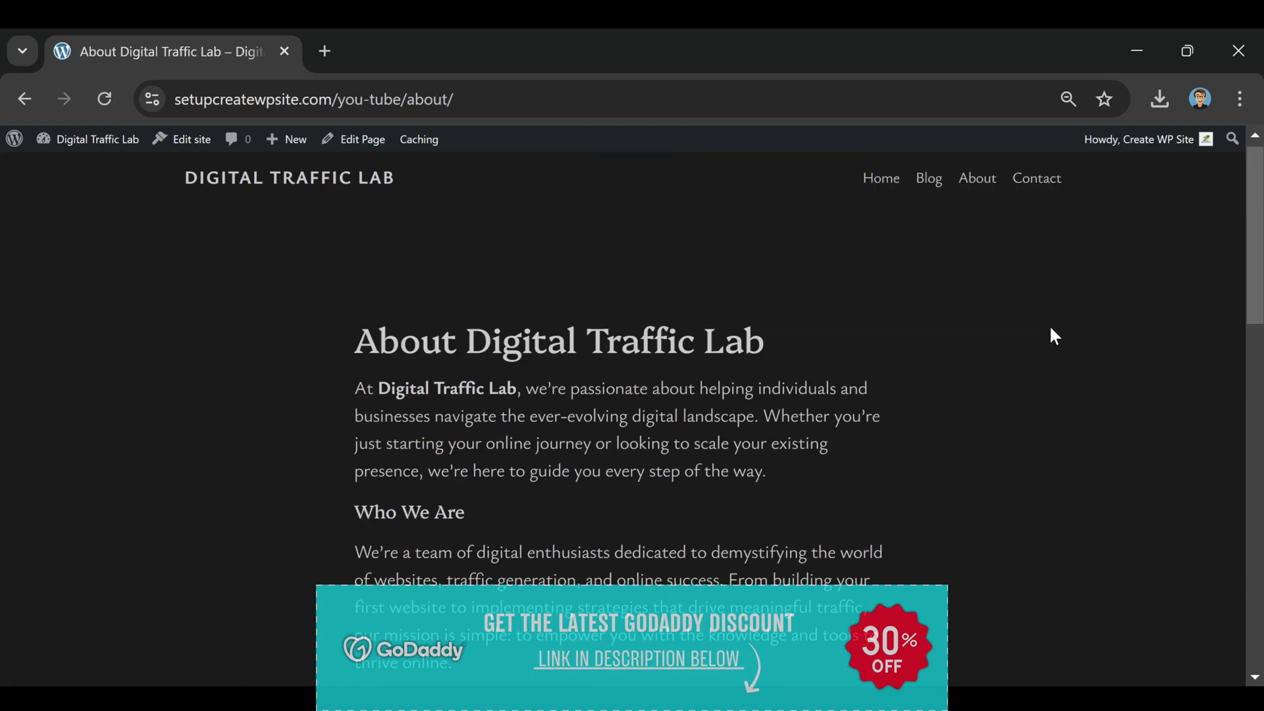
pyautogui.click(1047, 196)
# Go through the live site's pages a second time from Home to Contact and return to the homepage
pyautogui.click(882, 189)
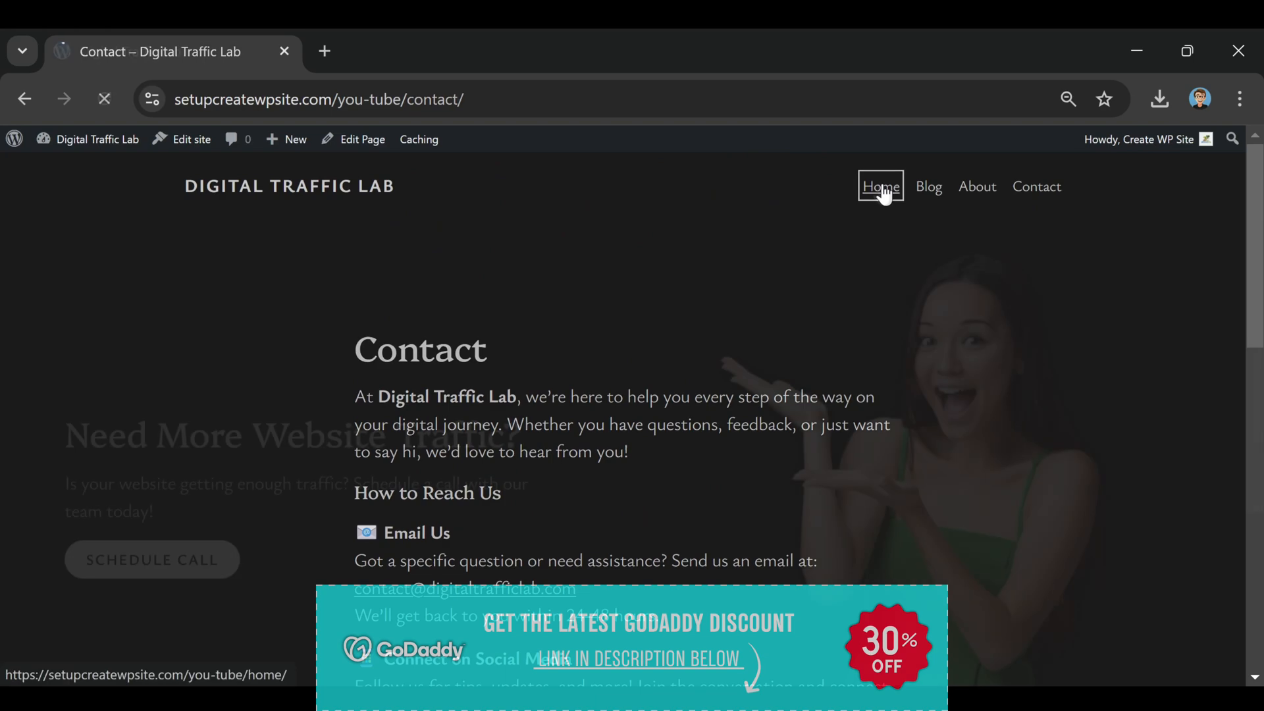
pyautogui.click(925, 198)
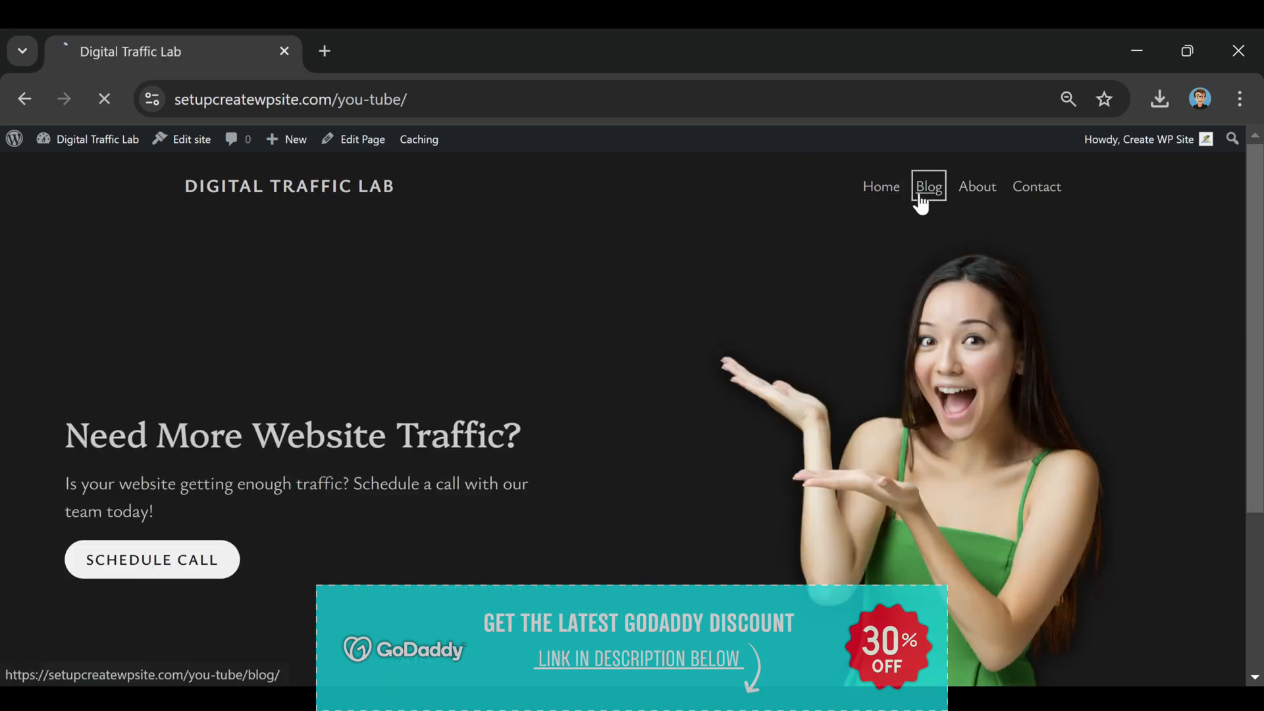
pyautogui.scroll(-5, 849, 353)
pyautogui.scroll(5, 850, 353)
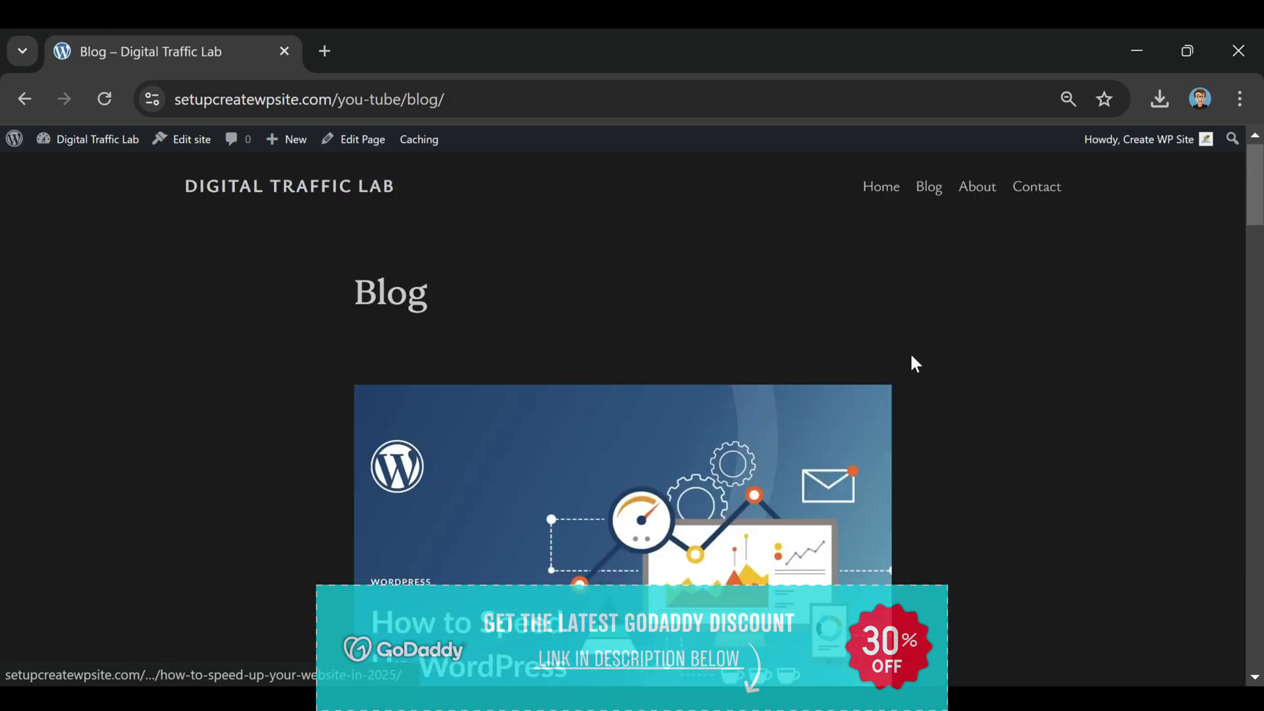
pyautogui.click(974, 193)
pyautogui.scroll(-5, 1031, 277)
pyautogui.scroll(5, 1040, 316)
pyautogui.click(1043, 193)
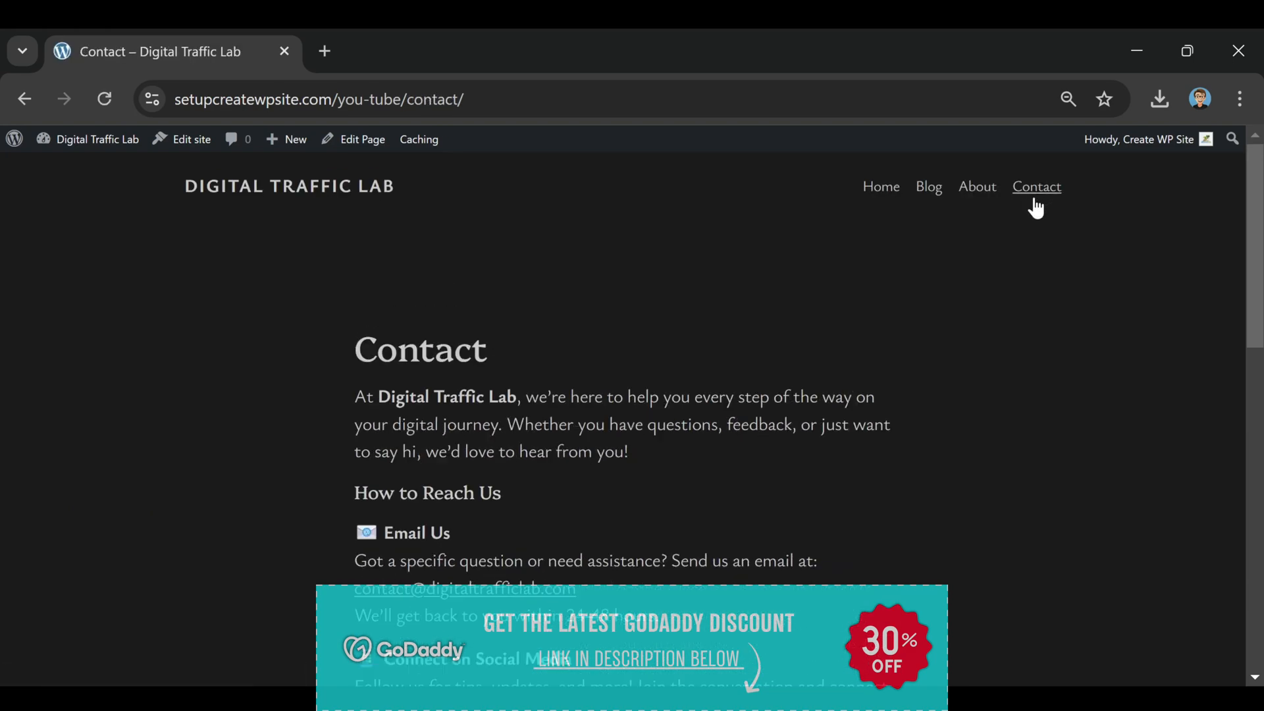
pyautogui.click(883, 193)
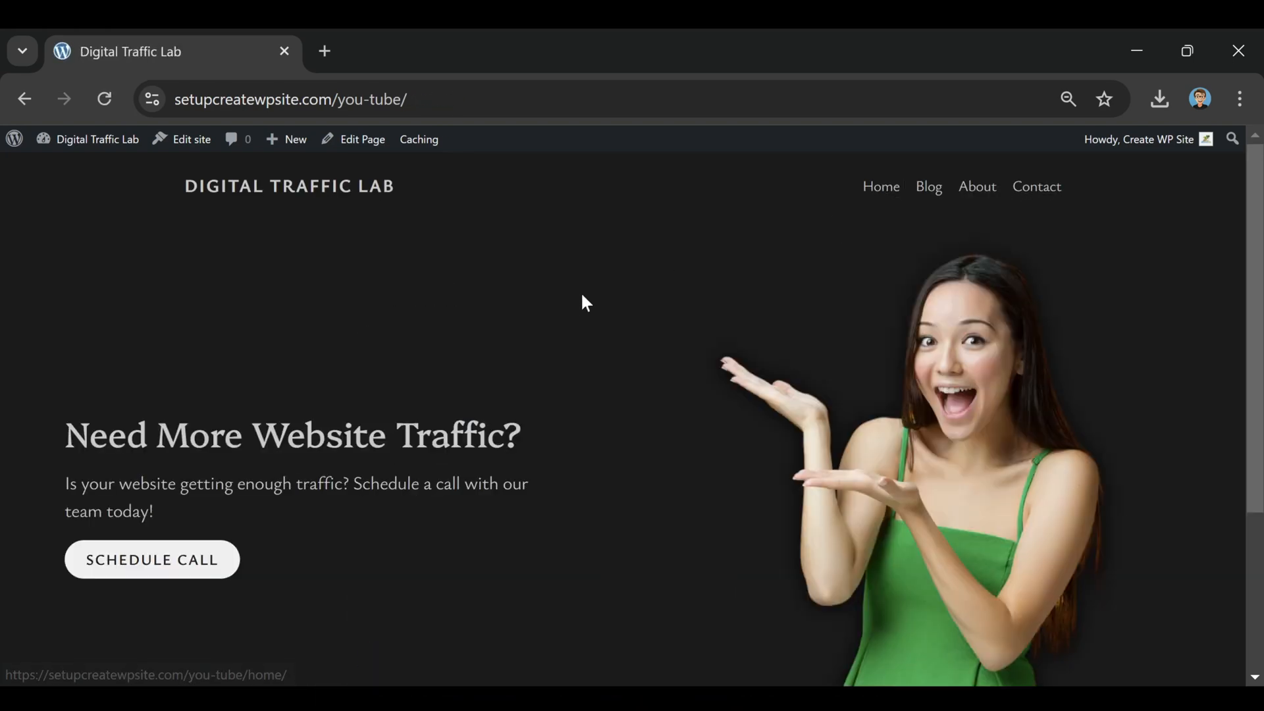